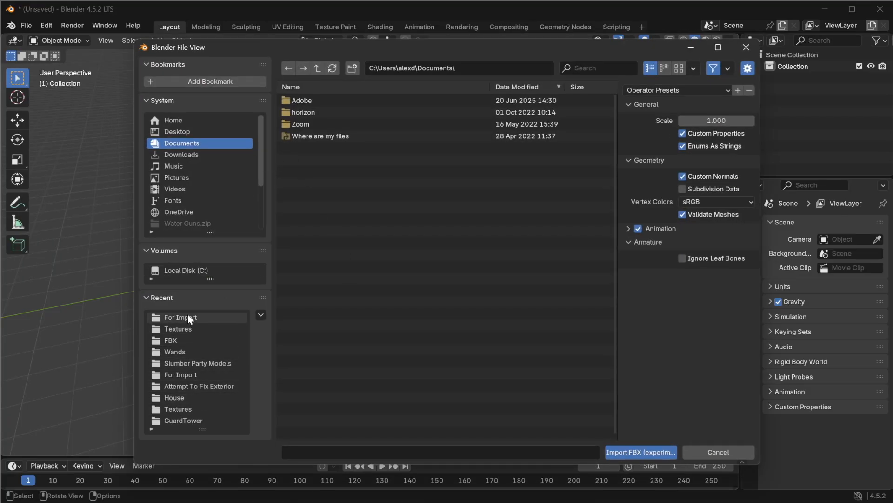
Step: Import the 1.FBX file from the pool model folder inside Slumber Party Models
click(191, 363)
click(291, 101)
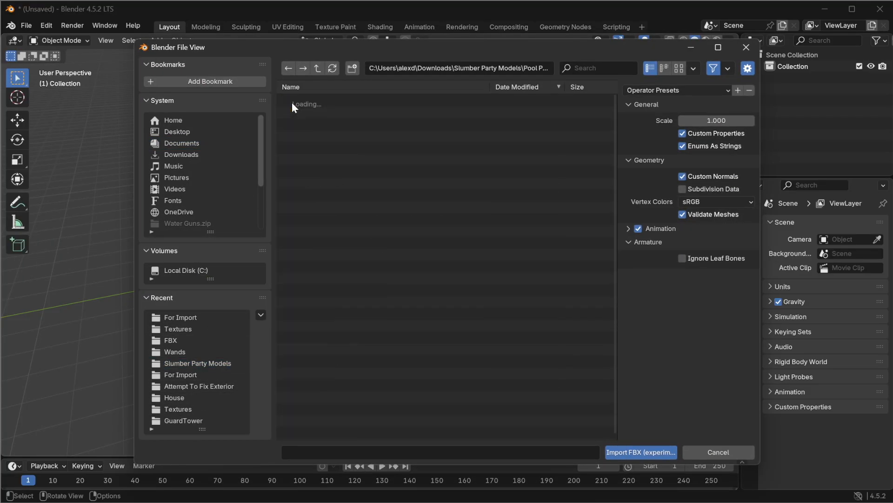
click(311, 126)
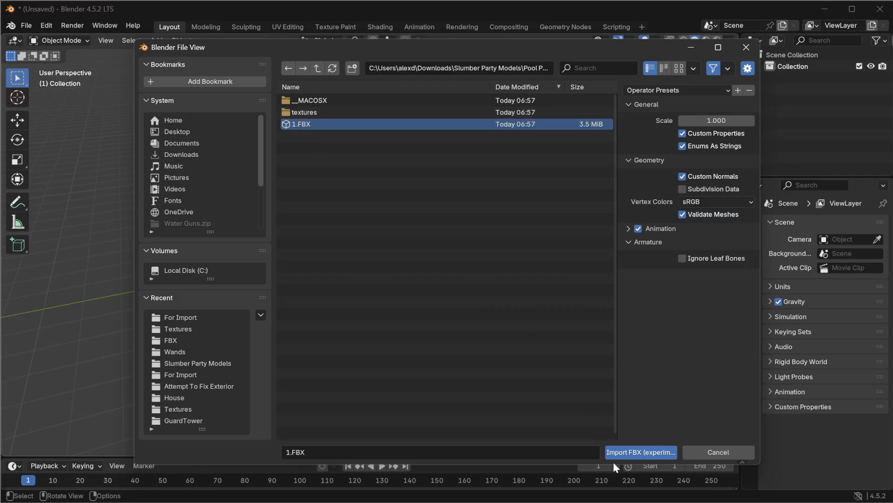
click(632, 452)
Step: Examine the imported group's objects in the outliner and the board's material settings
scroll(390, 223, up, 12)
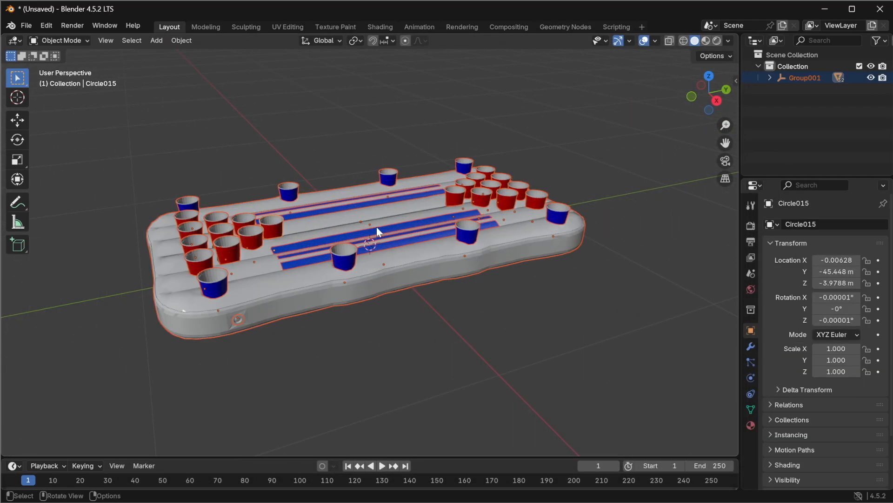
middle_drag(308, 220, 365, 227)
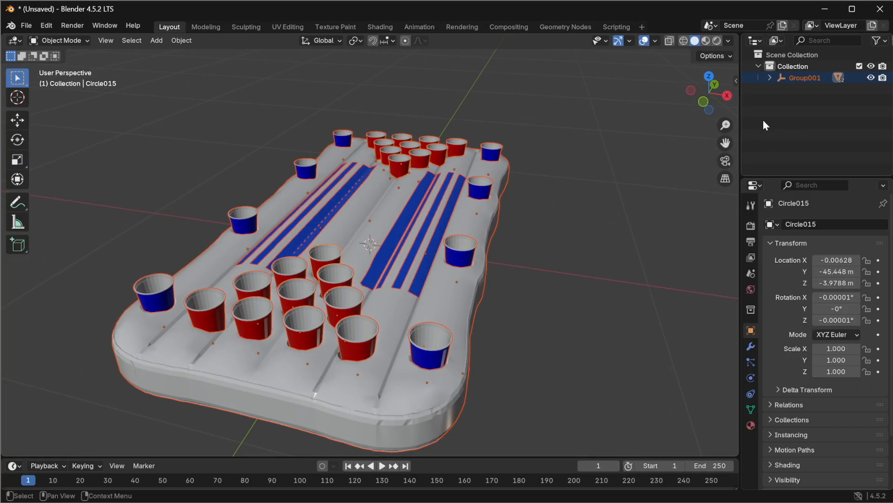
click(799, 77)
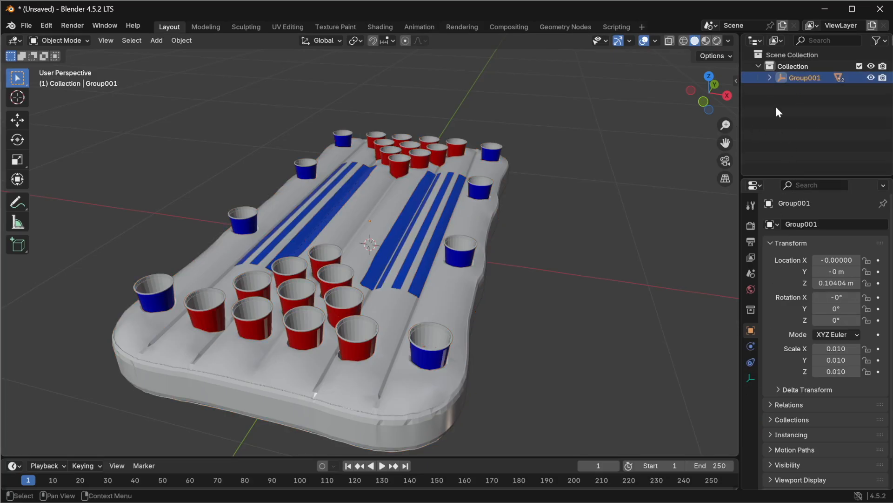
click(771, 77)
click(814, 89)
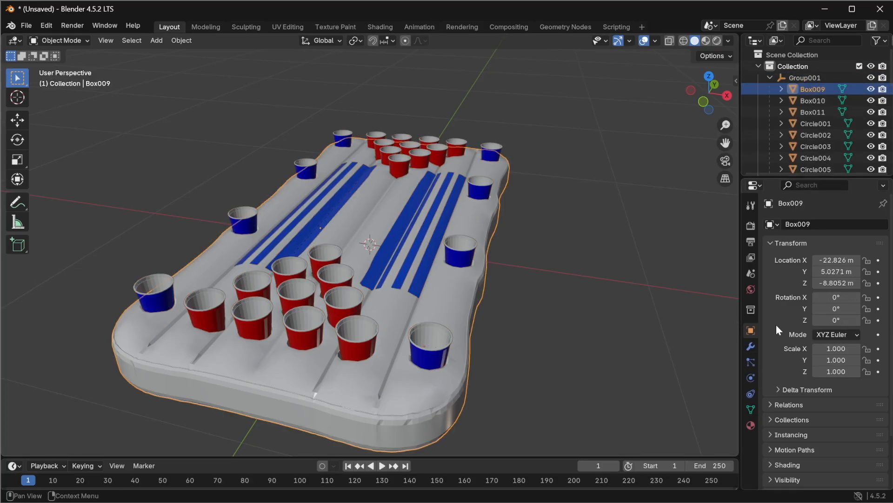
click(751, 425)
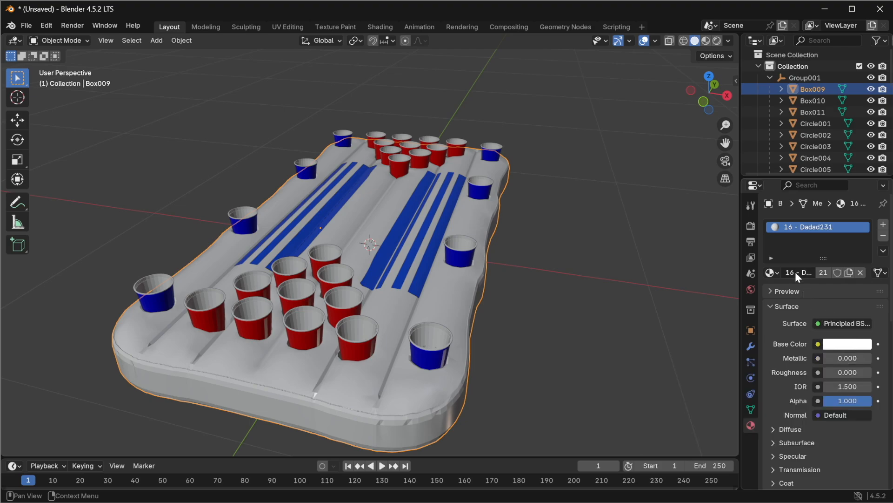
click(778, 273)
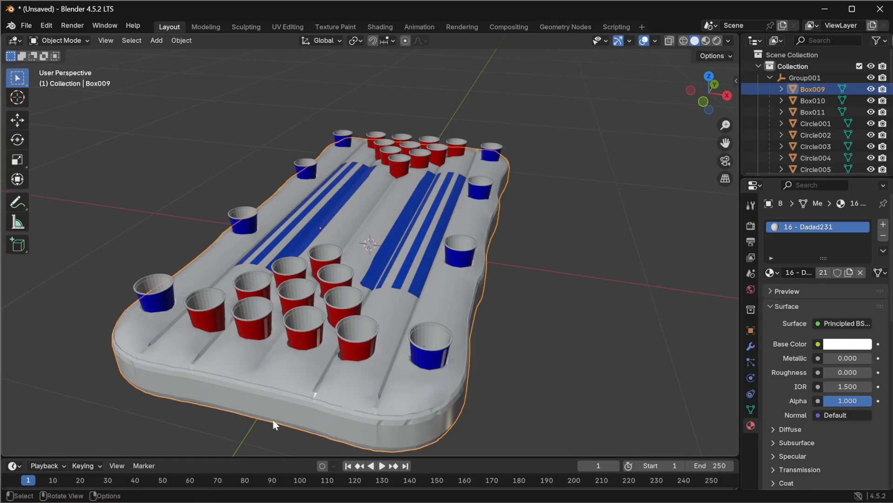
Step: Turn on the scene statistics overlay in the viewport
click(656, 40)
click(589, 132)
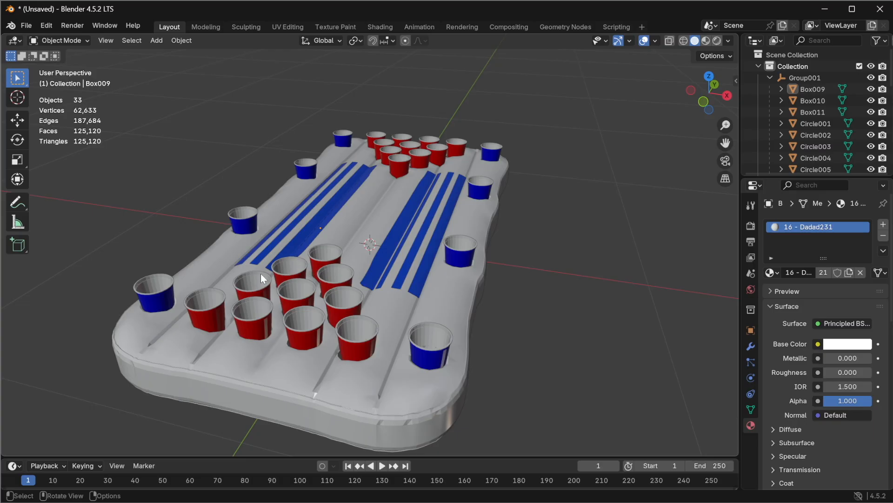
Step: Delete all eight blue cups sitting around the edges of the float
middle_drag(338, 310, 294, 258)
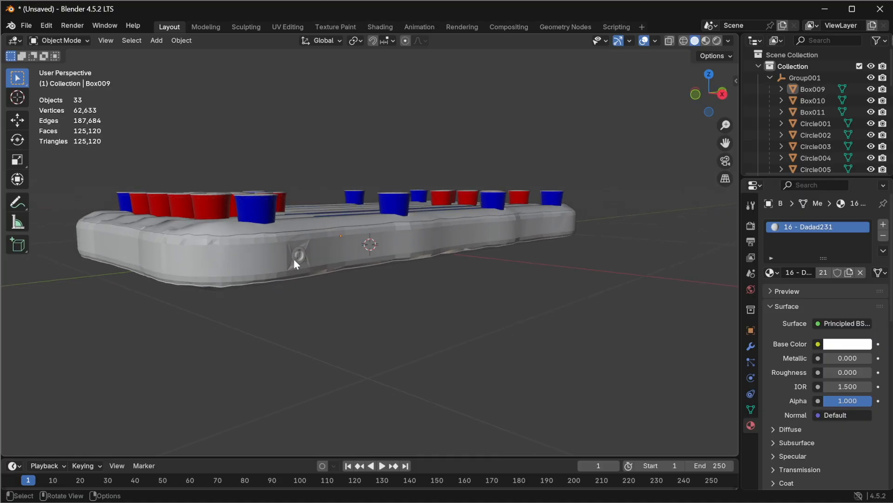
middle_drag(256, 233, 189, 314)
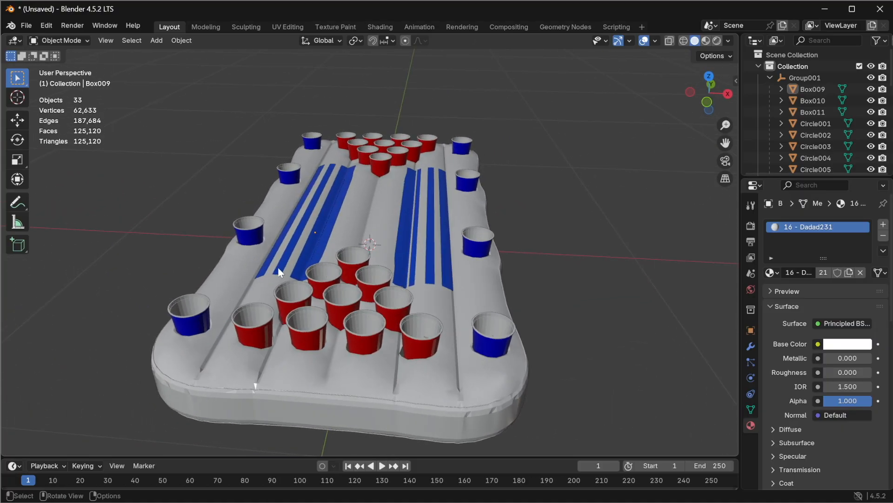
click(190, 313)
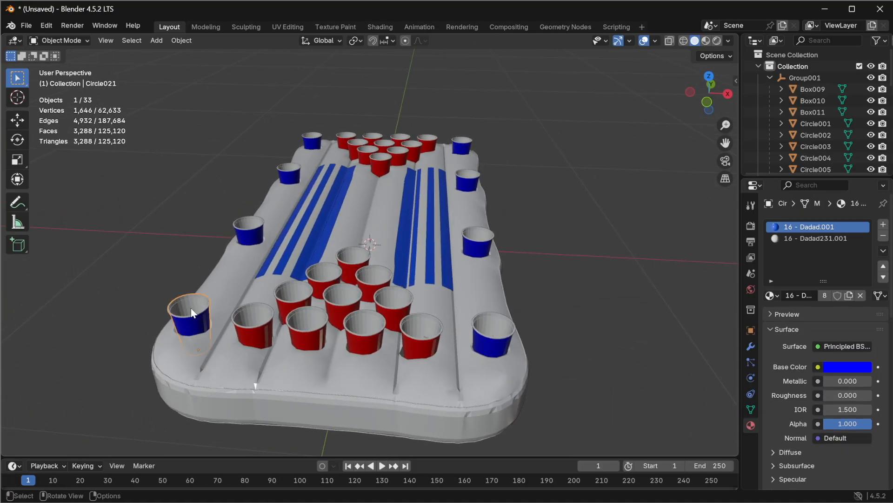
key(Delete)
click(248, 226)
key(Delete)
click(288, 174)
key(Delete)
click(311, 143)
key(Delete)
click(462, 146)
key(Delete)
click(467, 184)
key(Delete)
click(478, 242)
key(Delete)
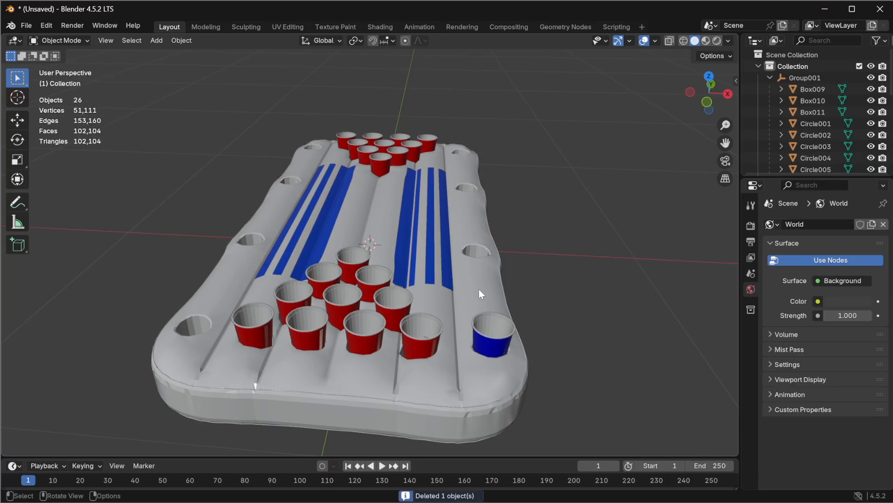
click(484, 327)
key(Delete)
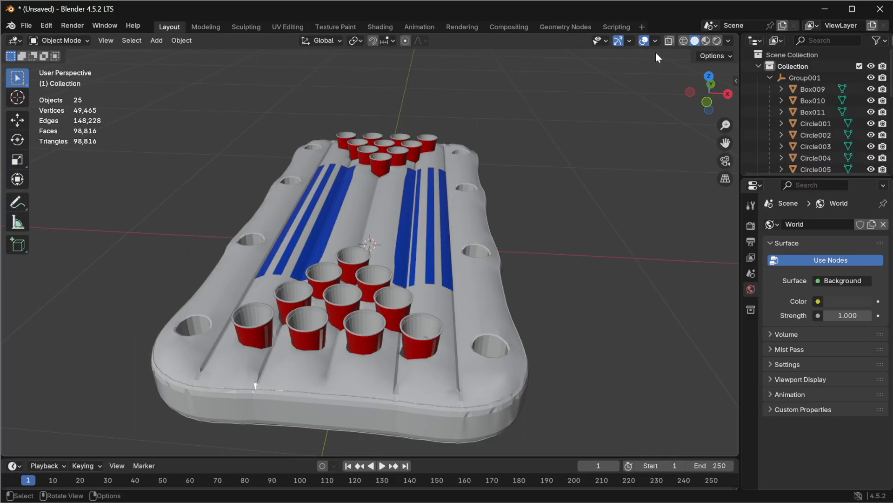
Step: Switch to wireframe shading and examine the float's internal geometry and cup holes
click(684, 40)
middle_drag(354, 318, 296, 198)
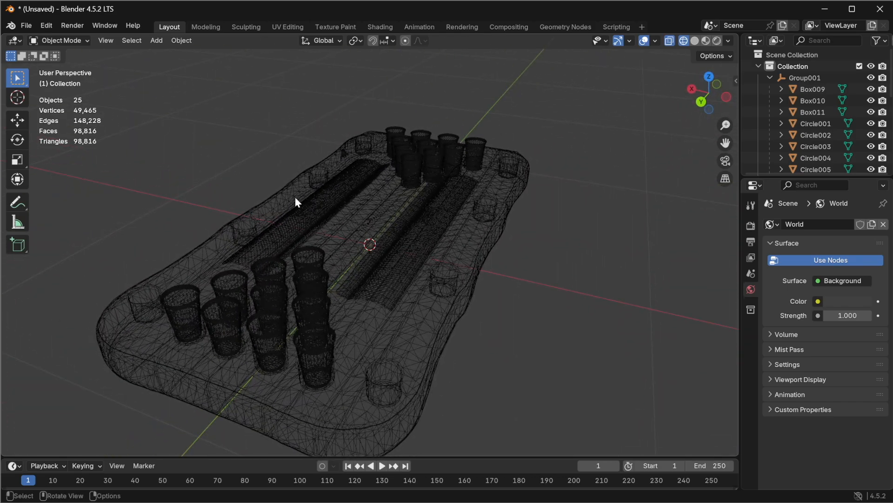
scroll(136, 310, up, 4)
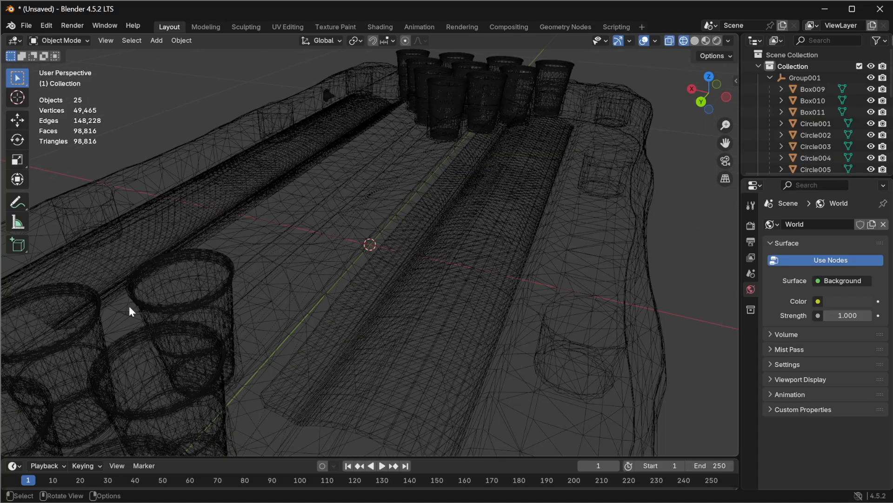
mouse_move(379, 359)
middle_down()
mouse_move(386, 344)
mouse_move(376, 342)
middle_up()
scroll(421, 289, down, 4)
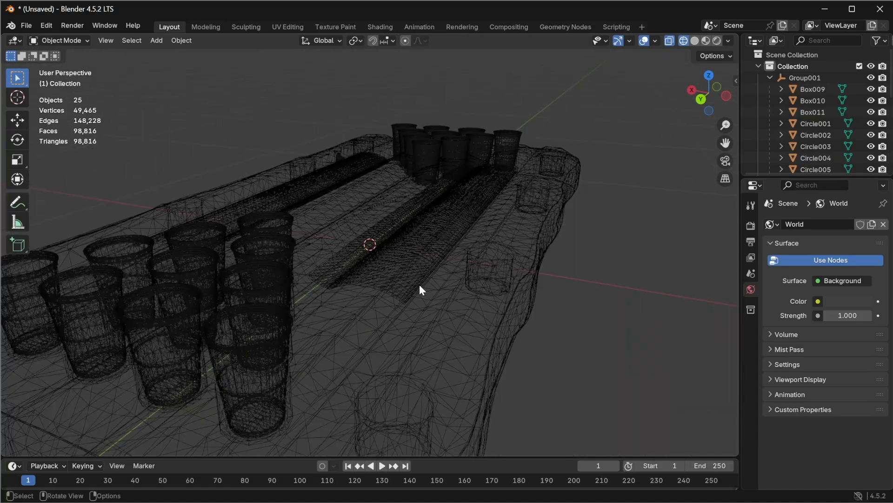
middle_drag(196, 302, 307, 235)
Step: Switch the viewport to Material Preview shading and select the two blue stripe objects to inspect them
click(706, 40)
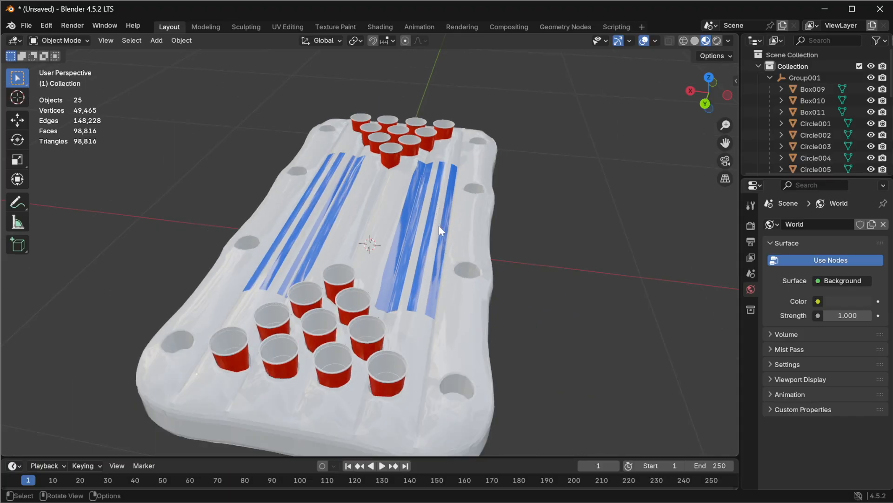
scroll(396, 293, up, 5)
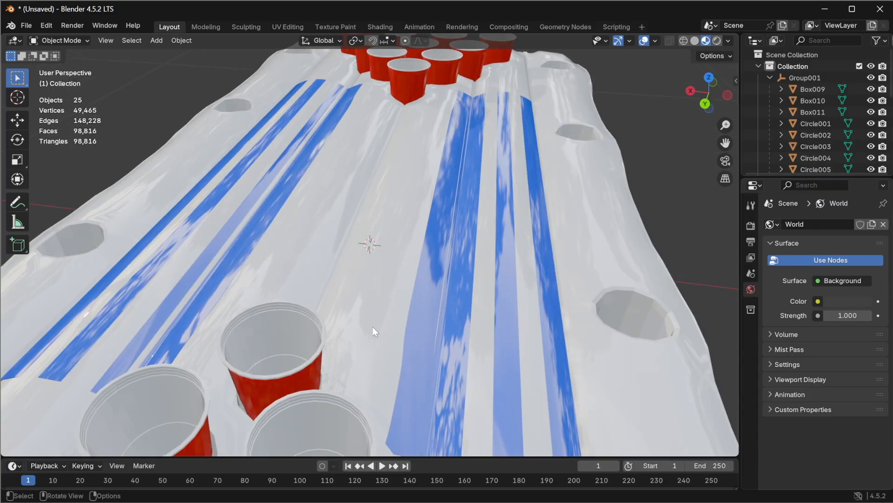
middle_drag(473, 352, 454, 315)
scroll(454, 315, down, 7)
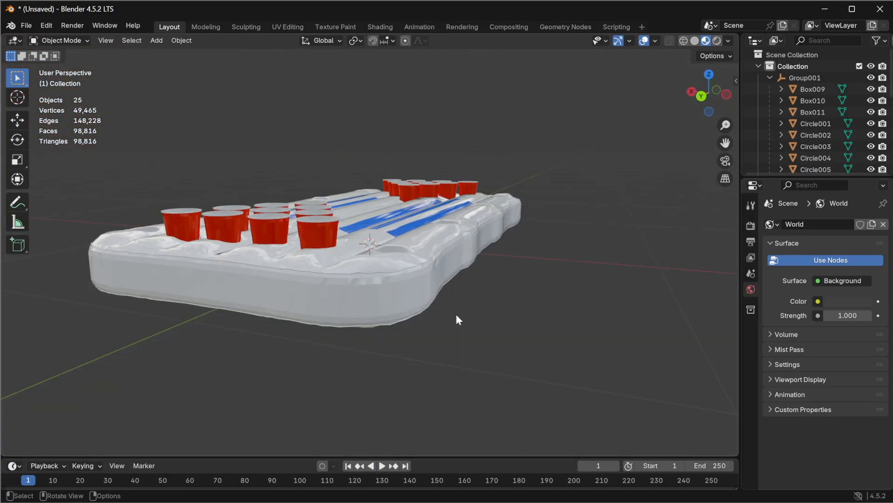
middle_drag(412, 205, 403, 253)
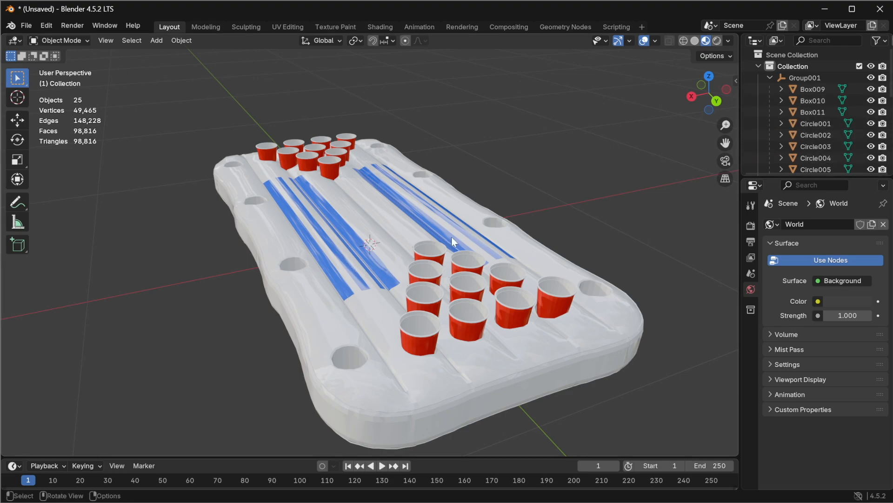
click(380, 263)
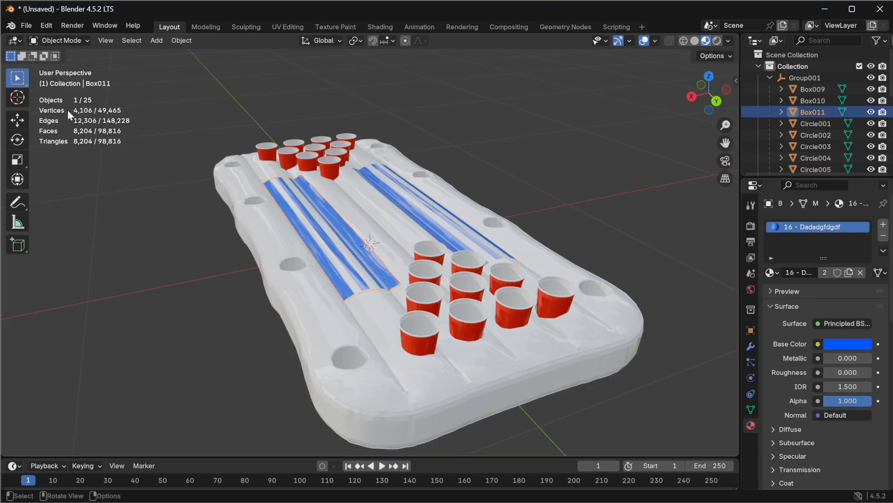
shift+click(440, 233)
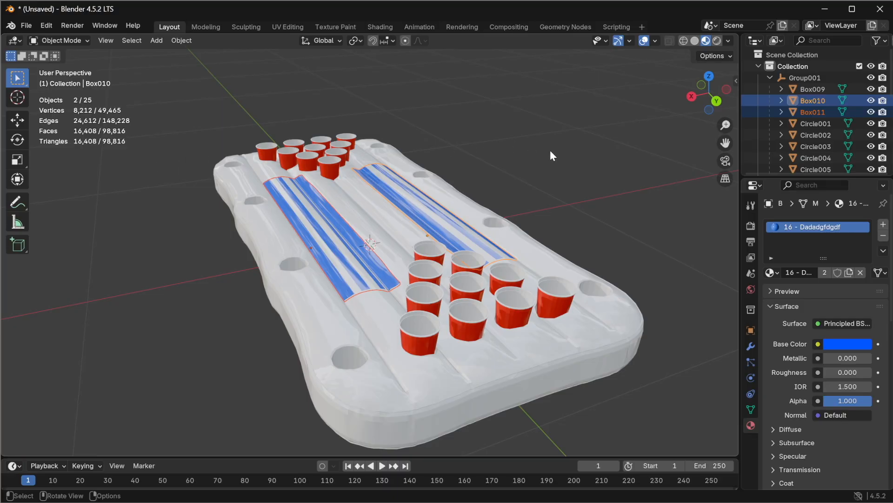
Step: Select a corner red cup, duplicate it and raise the copy straight up along Z
click(567, 292)
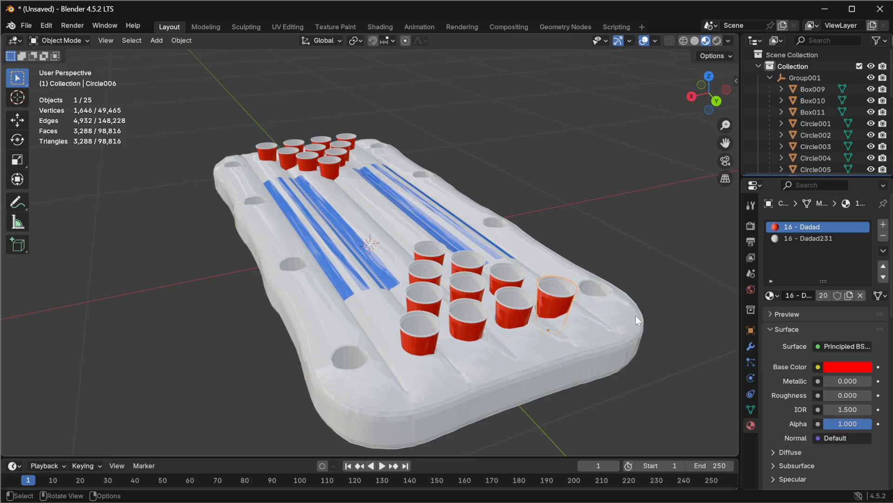
scroll(545, 314, up, 6)
scroll(549, 347, down, 6)
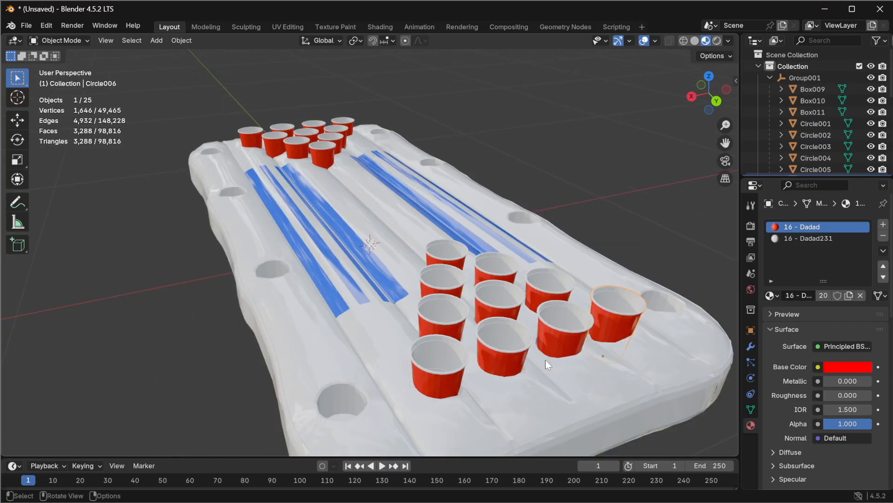
middle_drag(556, 356, 515, 339)
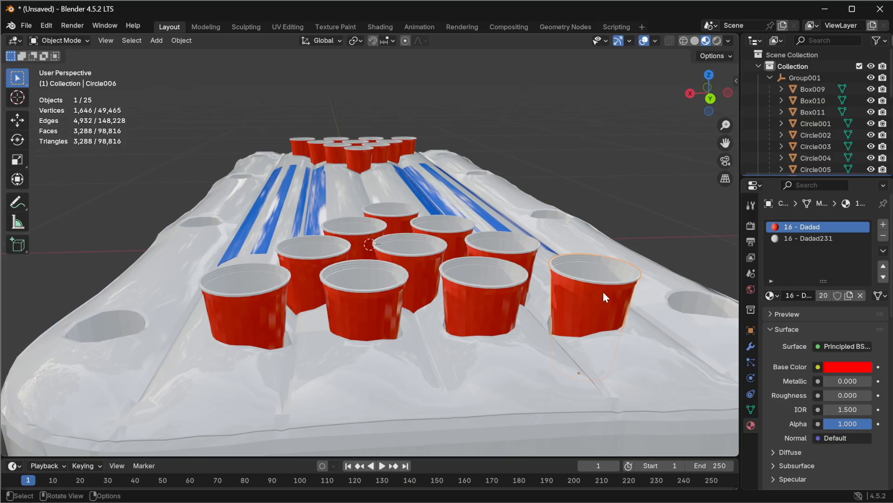
scroll(530, 309, down, 6)
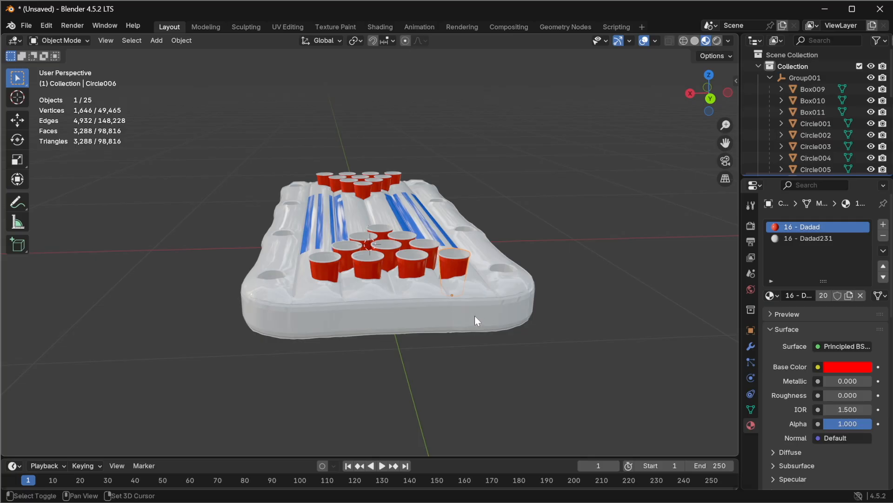
key(shift+d)
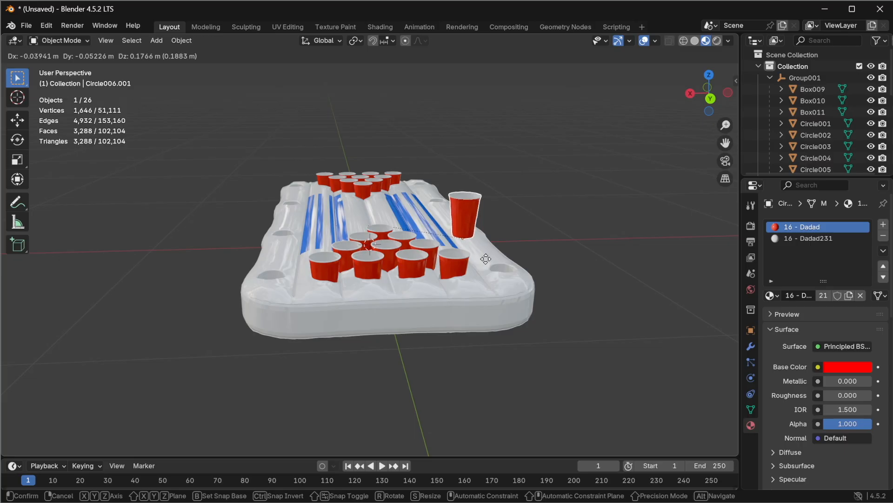
key(z)
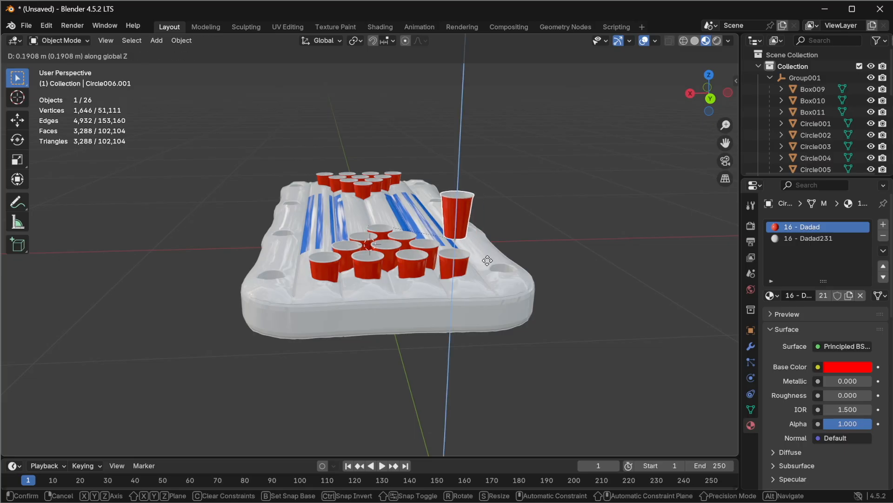
click(488, 171)
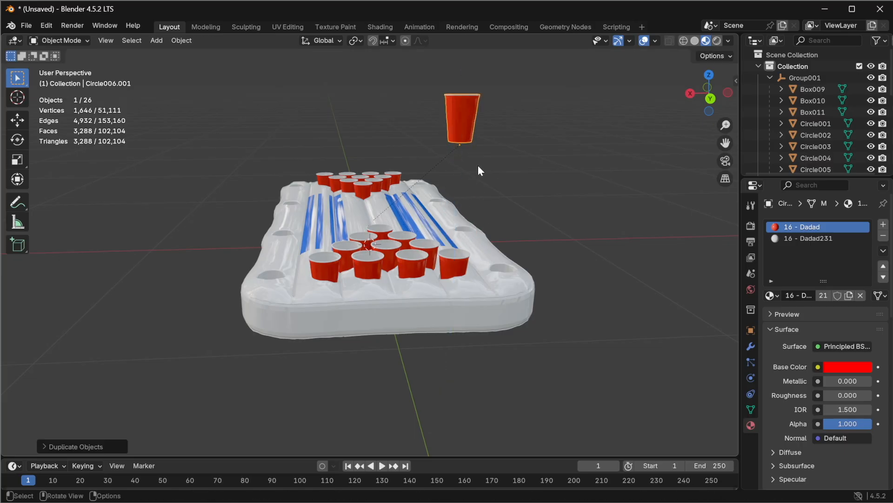
Step: Add a Decimate modifier to the duplicated red cup
middle_drag(459, 133, 404, 151)
scroll(242, 225, up, 2)
middle_drag(234, 213, 269, 231)
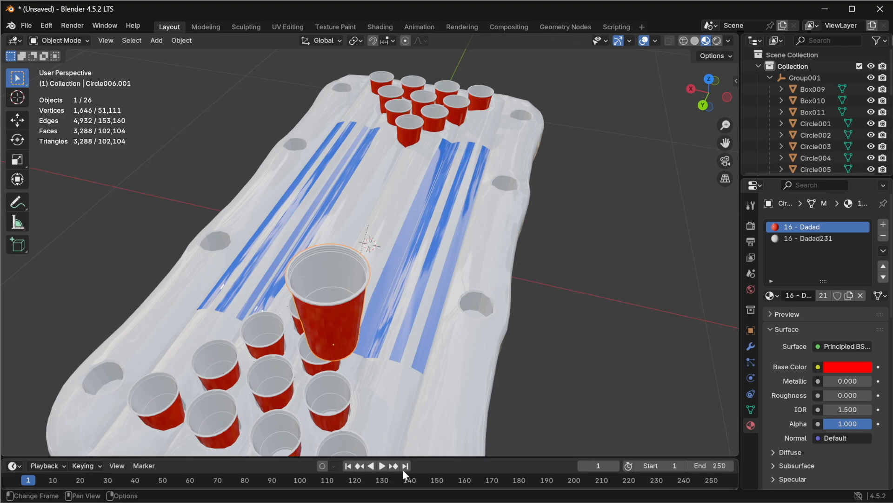
key(KP_Decimal)
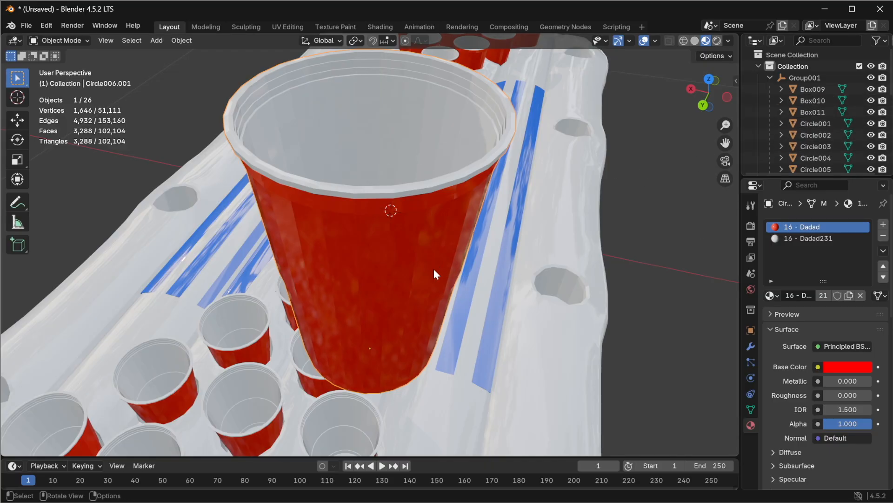
middle_drag(436, 282, 379, 307)
scroll(379, 307, down, 4)
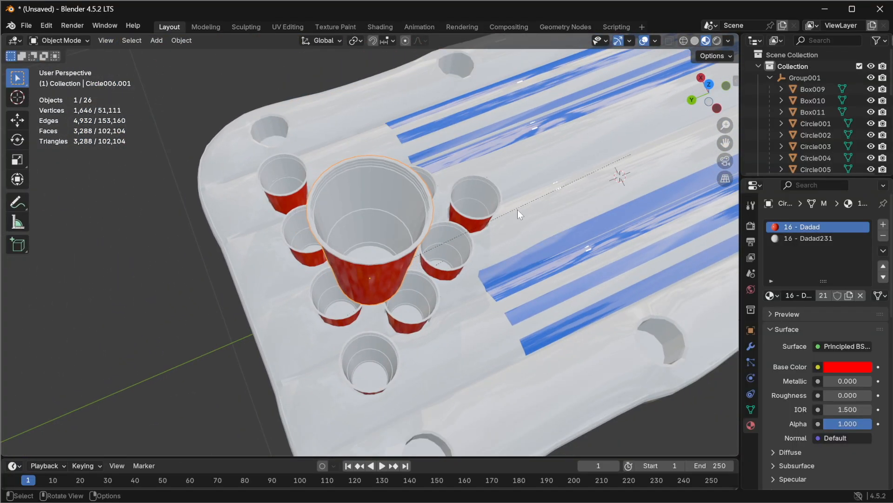
click(751, 345)
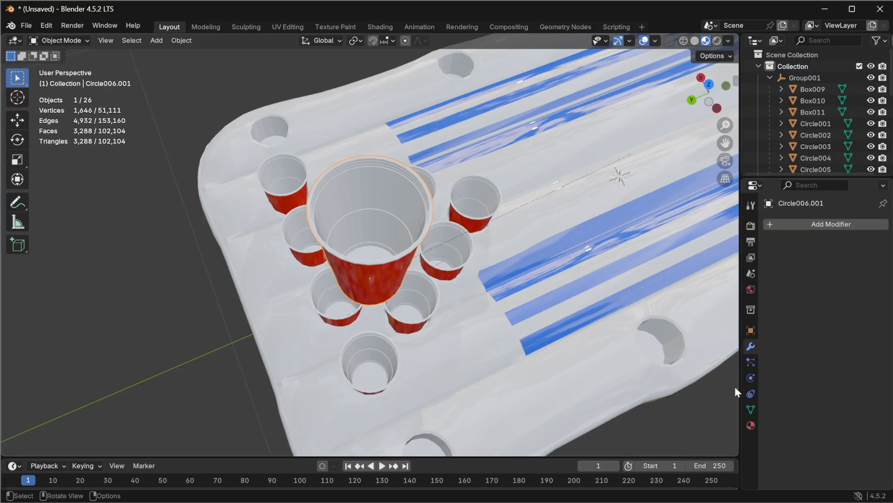
click(828, 221)
mouse_move(817, 261)
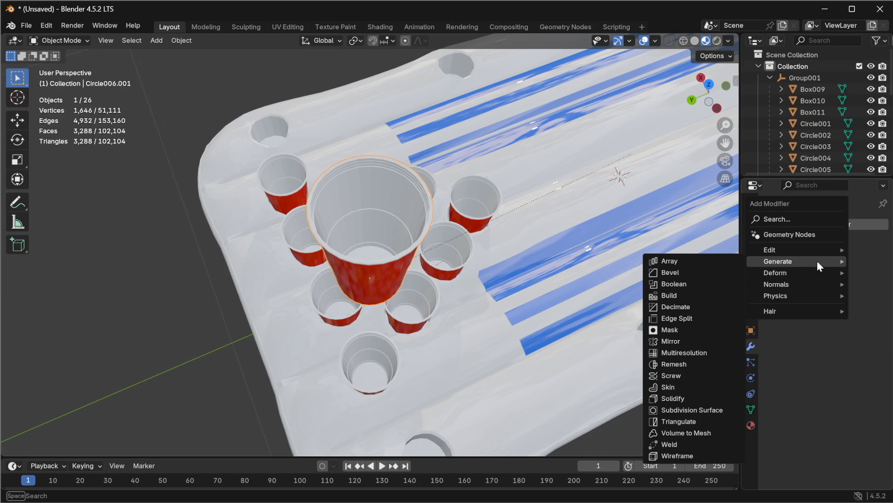
click(794, 219)
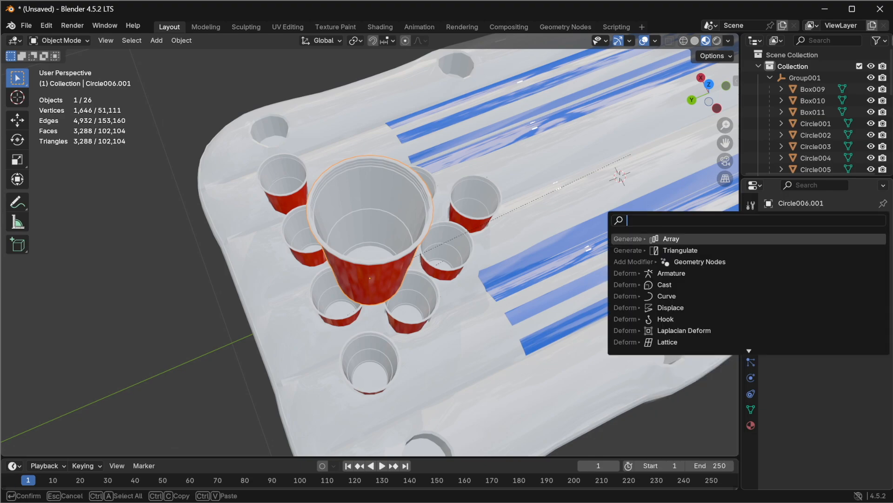
text(deci)
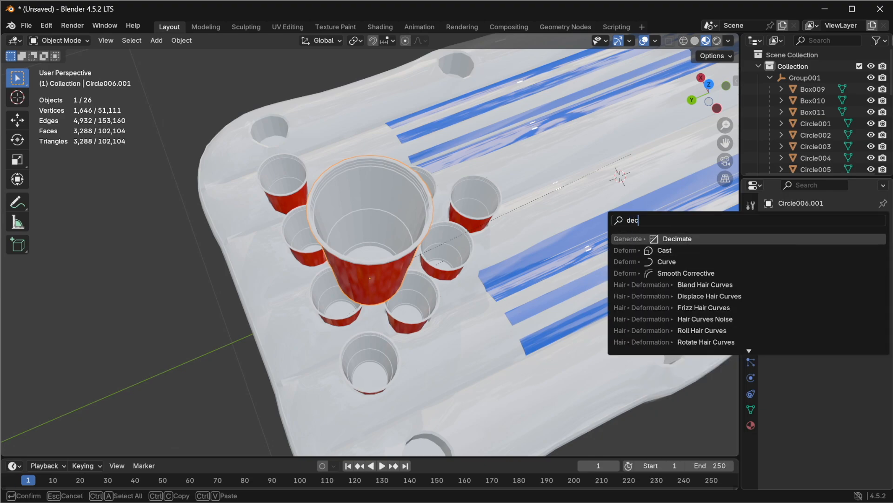
key(Return)
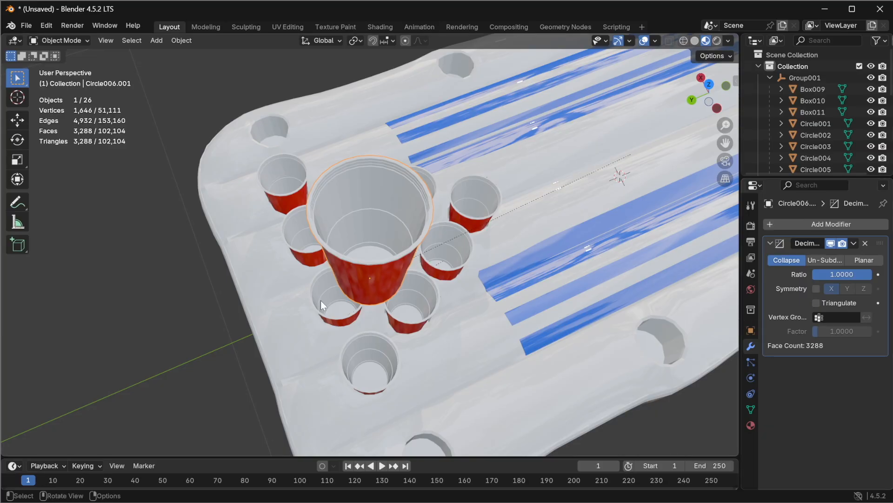
Step: Try the Decimate modifier's Un-Subdivide mode with 2 iterations while viewing the cup in wireframe shading
click(824, 259)
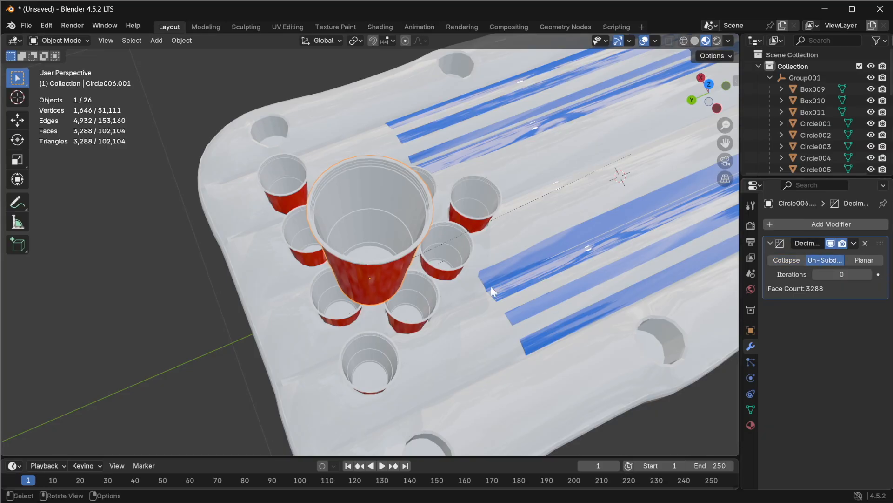
scroll(439, 259, up, 2)
scroll(428, 264, up, 2)
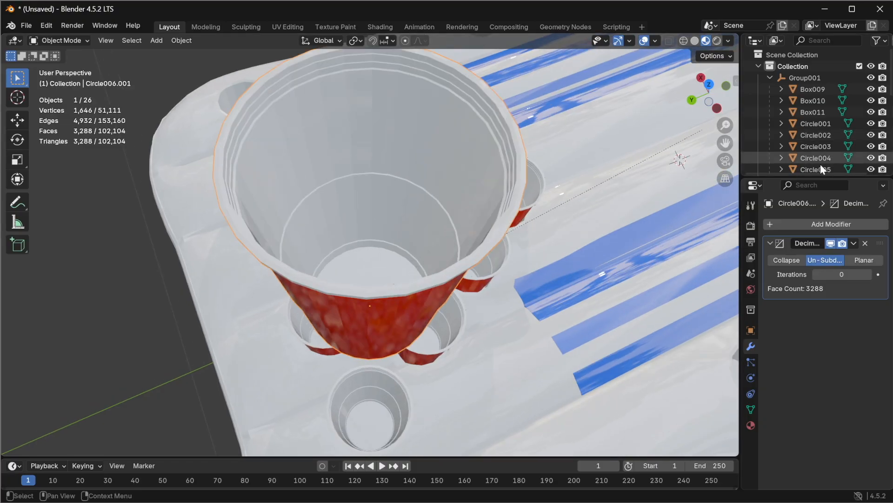
click(684, 41)
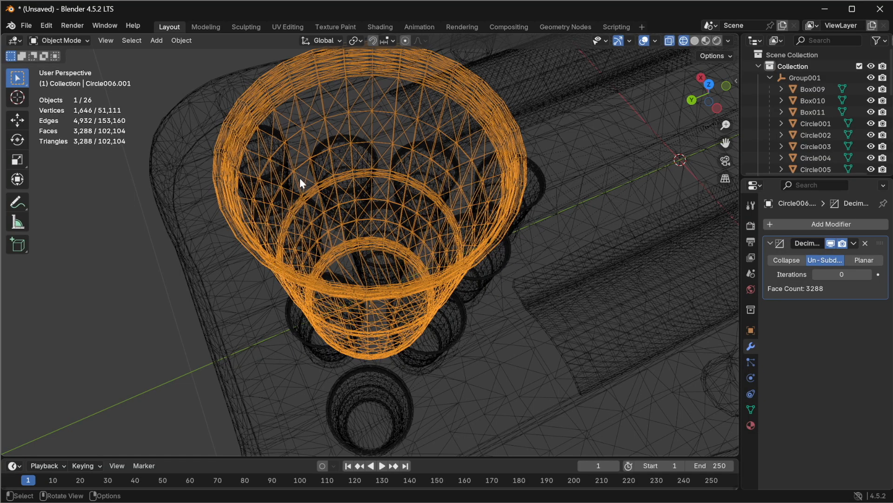
scroll(300, 183, up, 4)
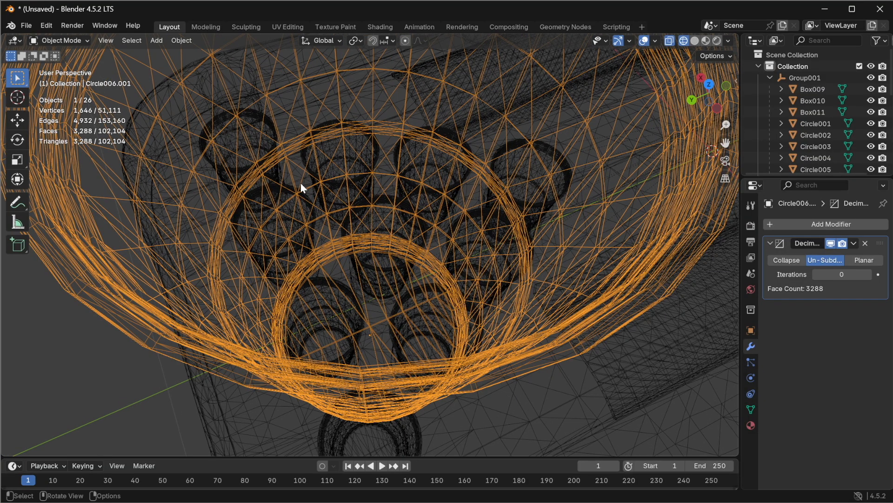
scroll(300, 183, down, 6)
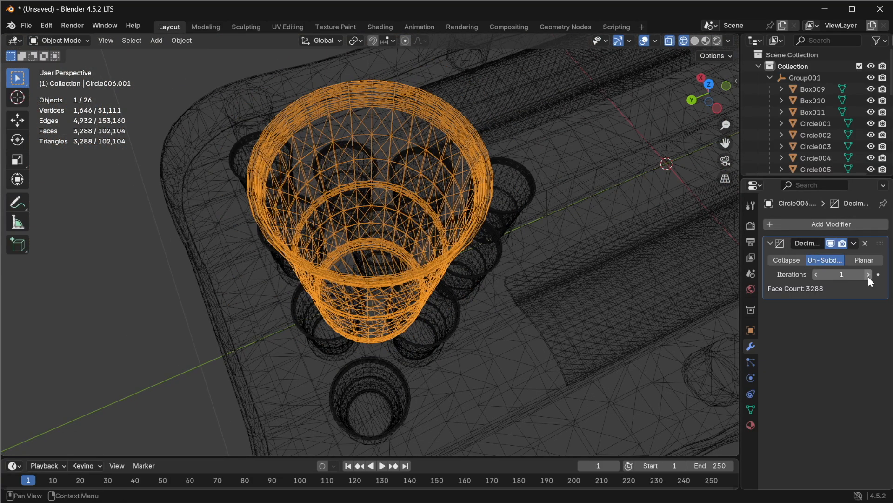
click(815, 275)
click(870, 275)
click(871, 275)
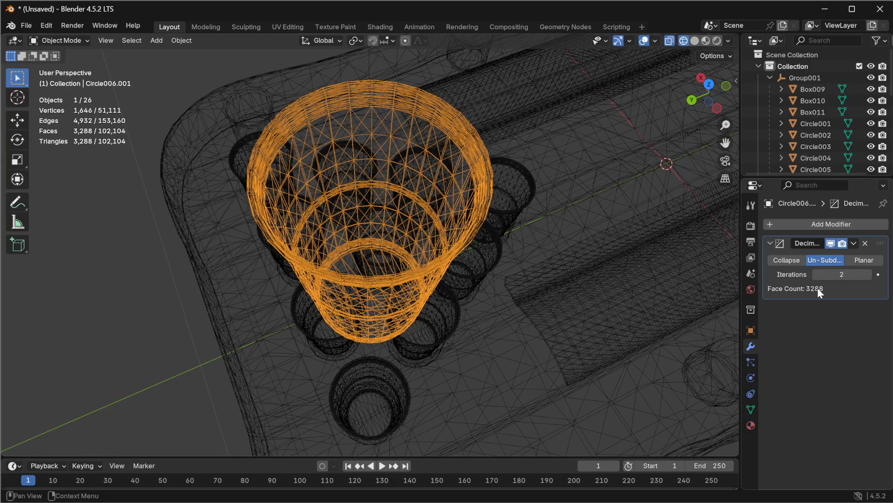
click(817, 275)
drag(818, 274, 789, 291)
Step: Switch the Decimate modifier to Planar mode, briefly comparing it with Un-Subdivide
click(864, 259)
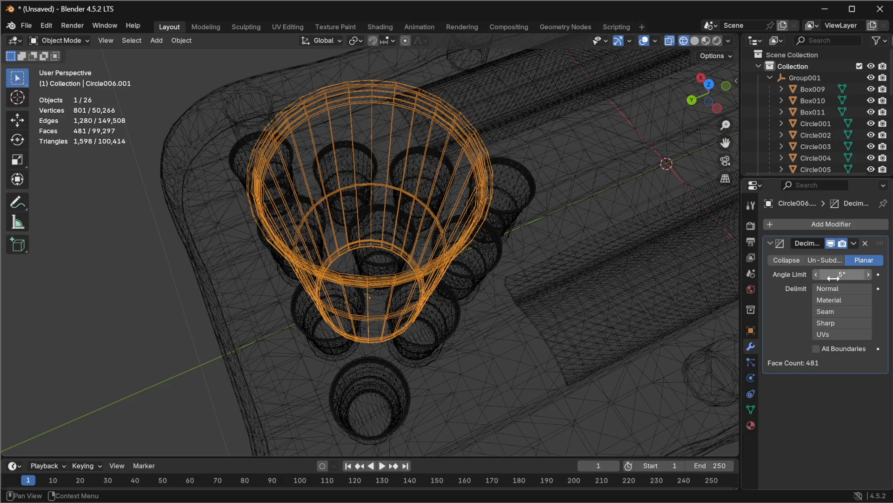
click(827, 260)
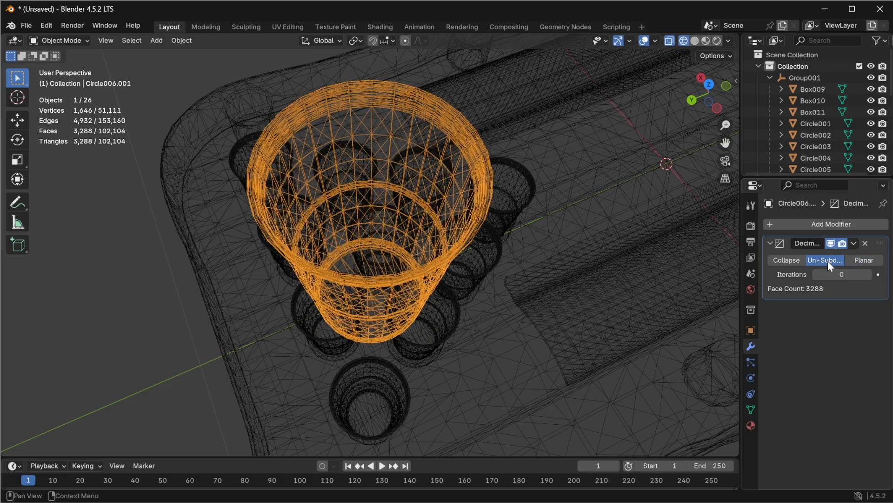
click(864, 260)
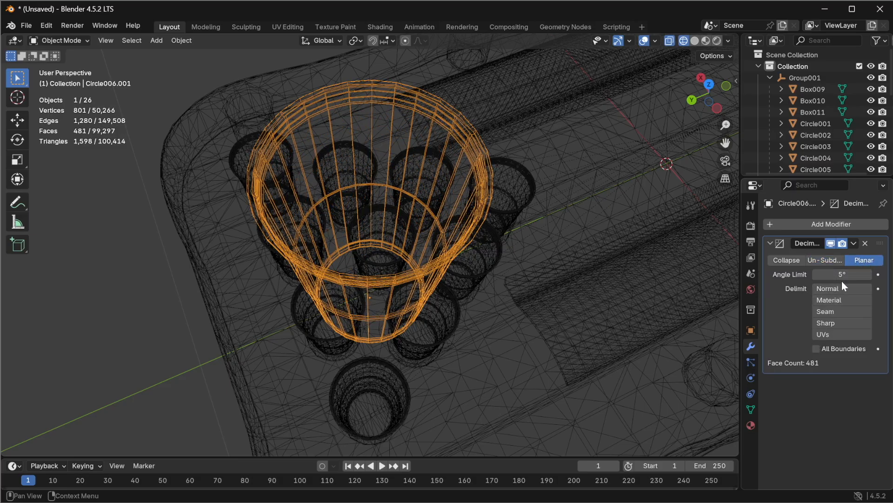
Step: Switch the viewport back to Material Preview shading to view the decimated cup
middle_drag(346, 228, 294, 209)
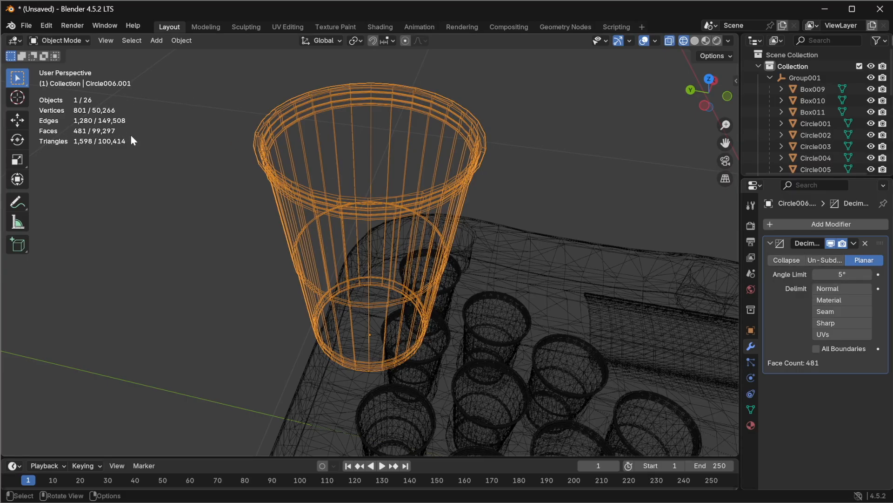
middle_drag(327, 213, 364, 197)
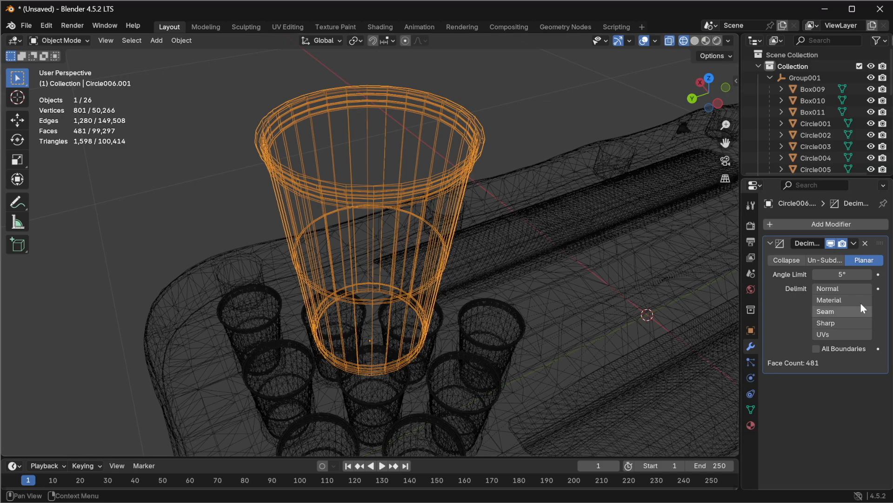
click(840, 275)
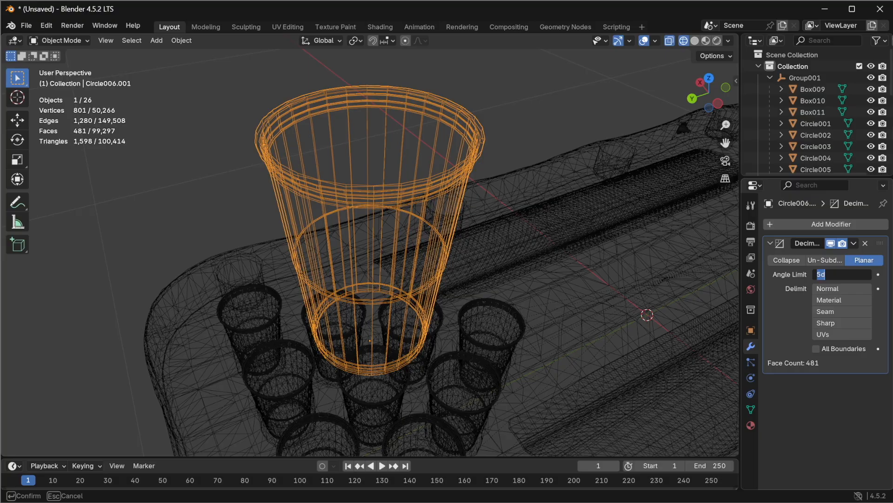
key(Return)
click(706, 40)
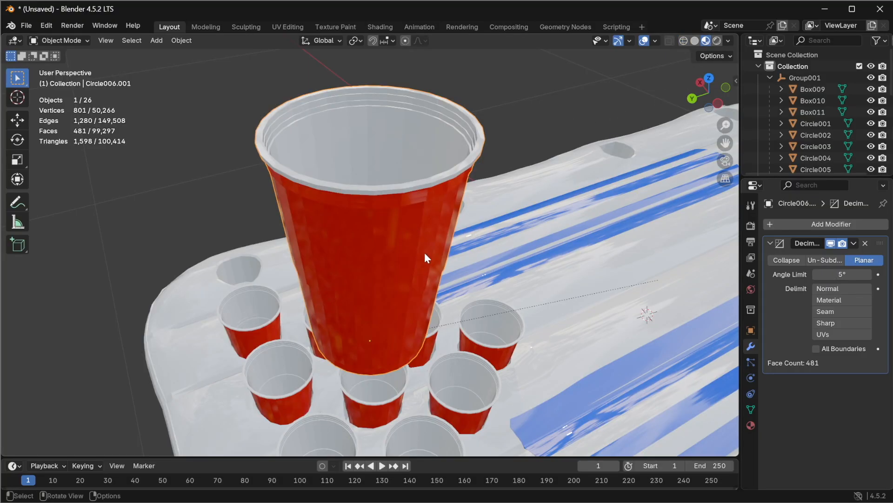
Step: Toggle the decimation between Un-Subdivide and Planar modes to compare the cup's shape, ending on Planar
middle_drag(376, 277, 118, 337)
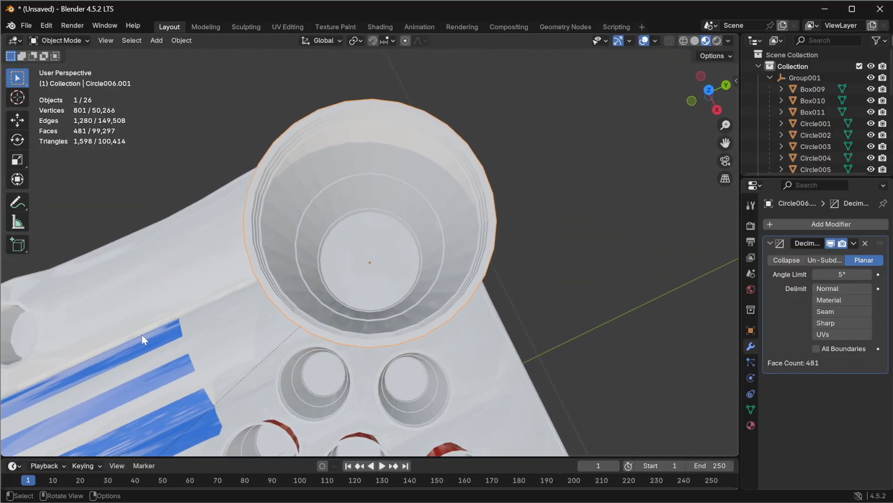
click(825, 260)
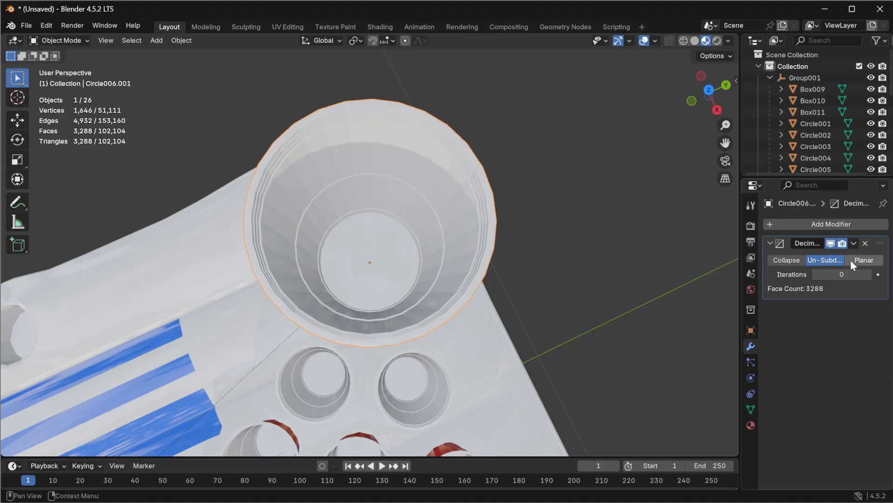
click(864, 260)
middle_drag(447, 365, 530, 194)
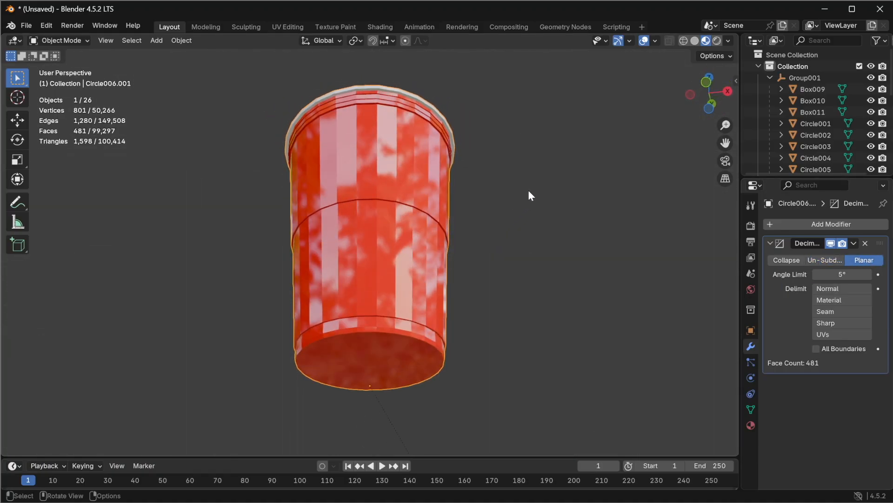
click(827, 260)
click(868, 262)
middle_drag(566, 176, 503, 336)
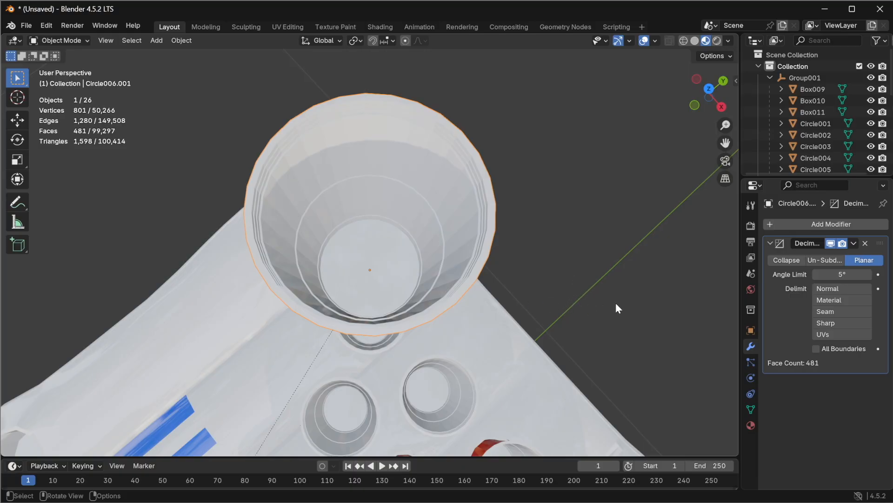
Step: Try a Planar angle limit of 15°, then return it to 5° for comparison
click(833, 274)
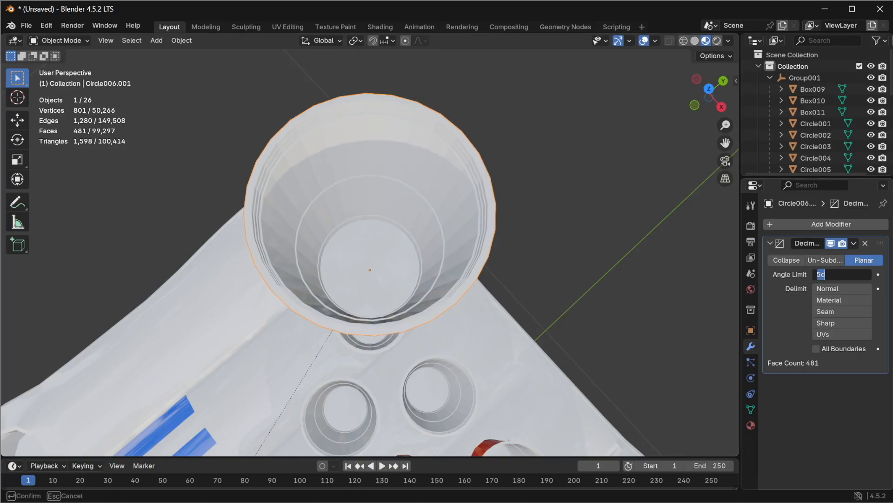
text(15)
key(Return)
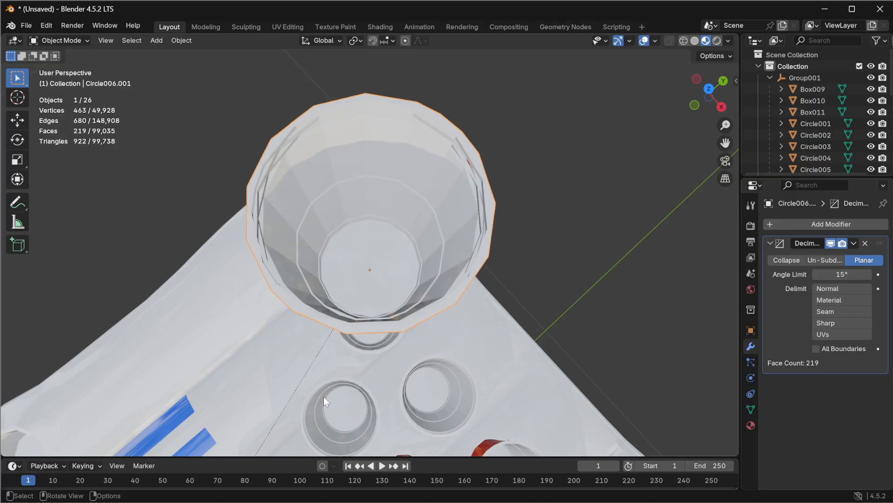
middle_drag(332, 377, 465, 219)
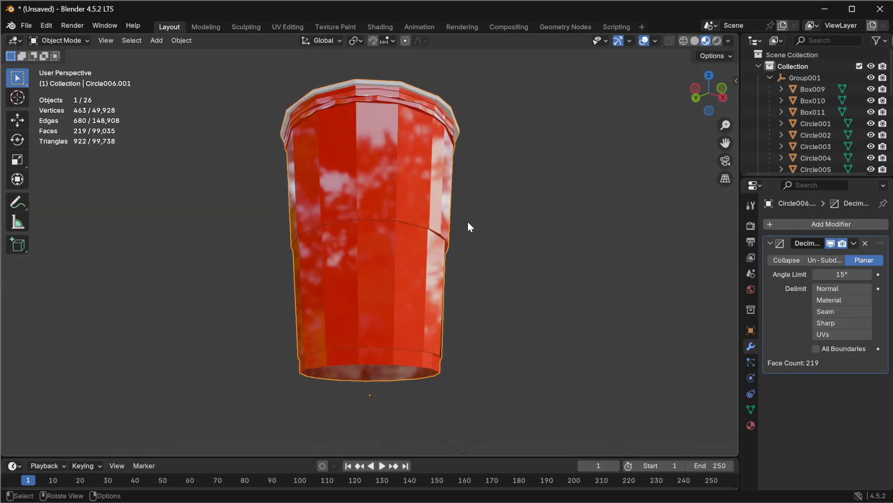
click(842, 274)
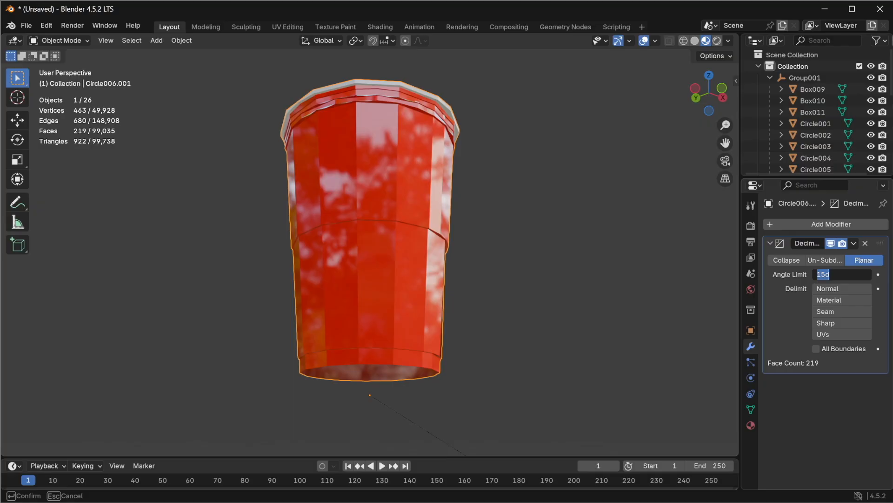
text(5)
key(Return)
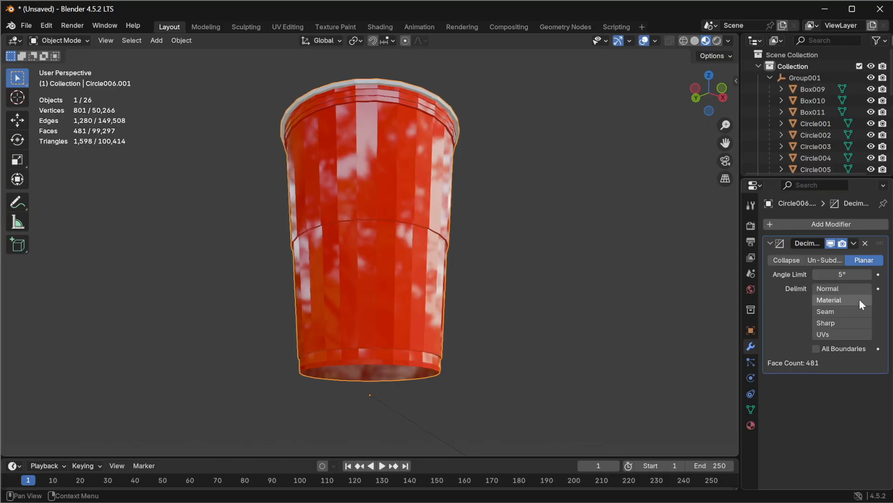
Step: Set the Planar decimation angle limit to 15°
click(842, 274)
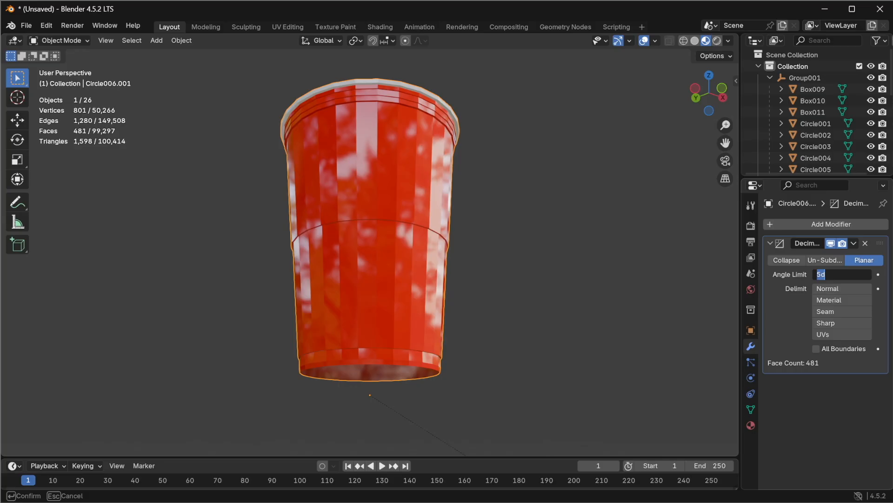
text(15)
key(Return)
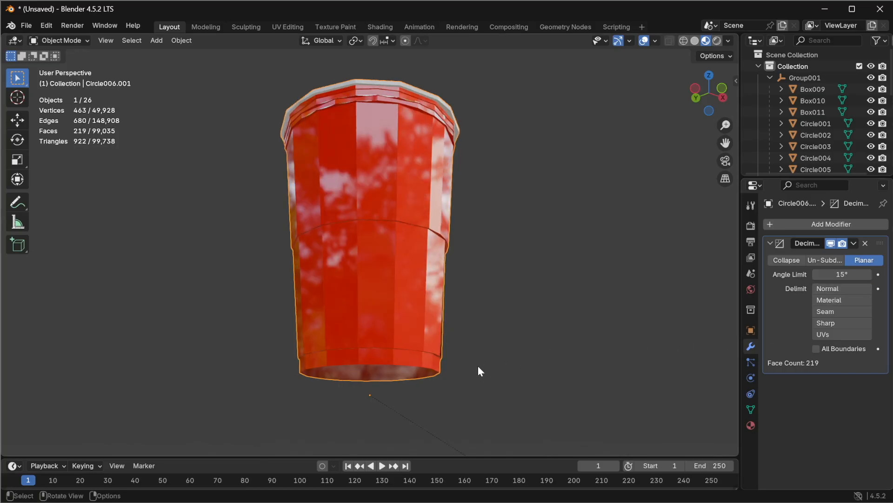
Step: Examine the decimated cup's side and rim up close
scroll(433, 211, up, 5)
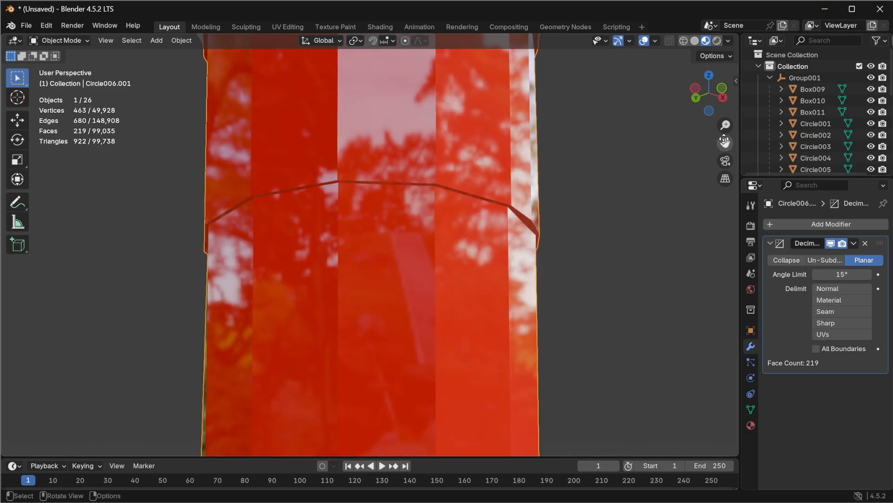
drag(726, 143, 713, 412)
scroll(307, 238, up, 3)
middle_drag(305, 232, 351, 120)
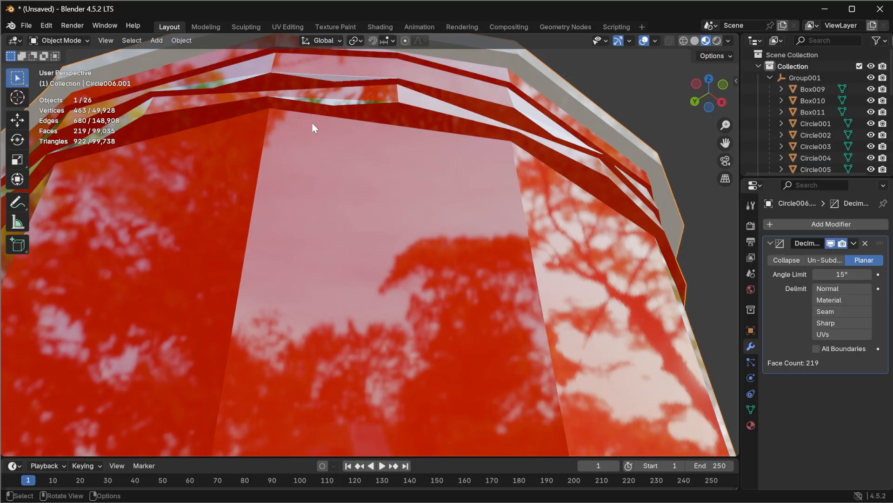
Step: Set the Planar decimation angle limit to 10° and frame the cup to view it whole
click(842, 275)
key(Return)
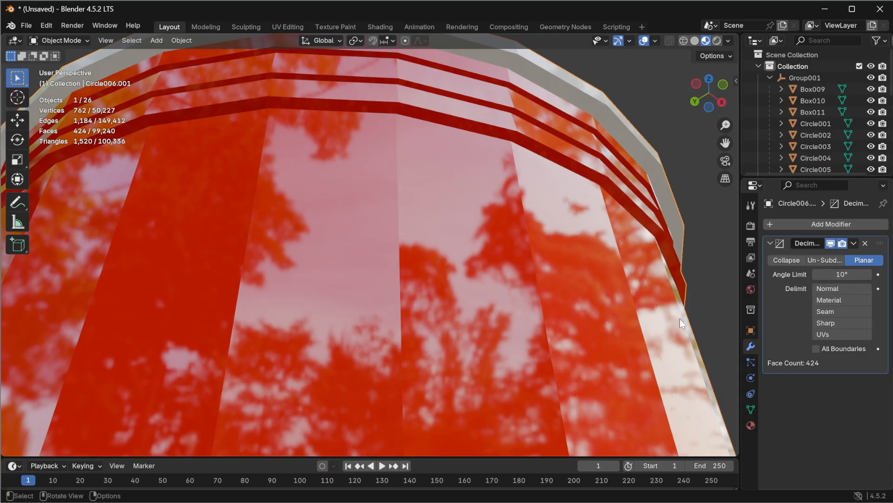
scroll(525, 253, down, 5)
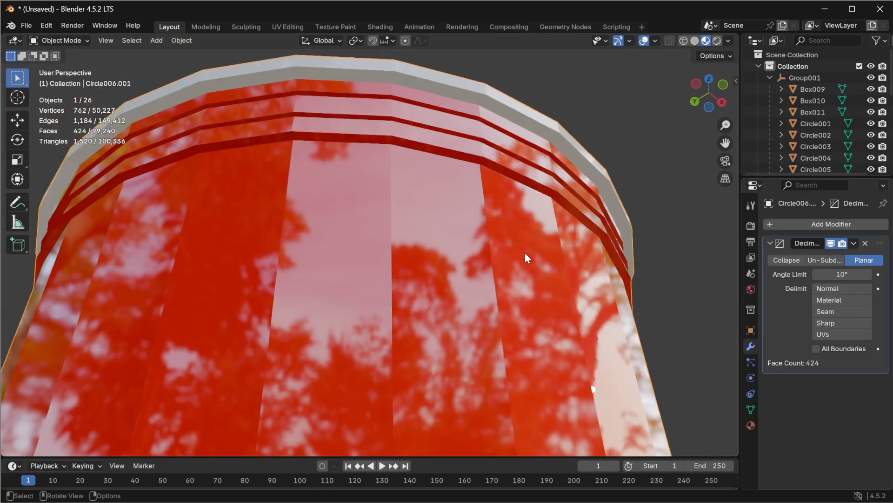
middle_drag(523, 311, 468, 403)
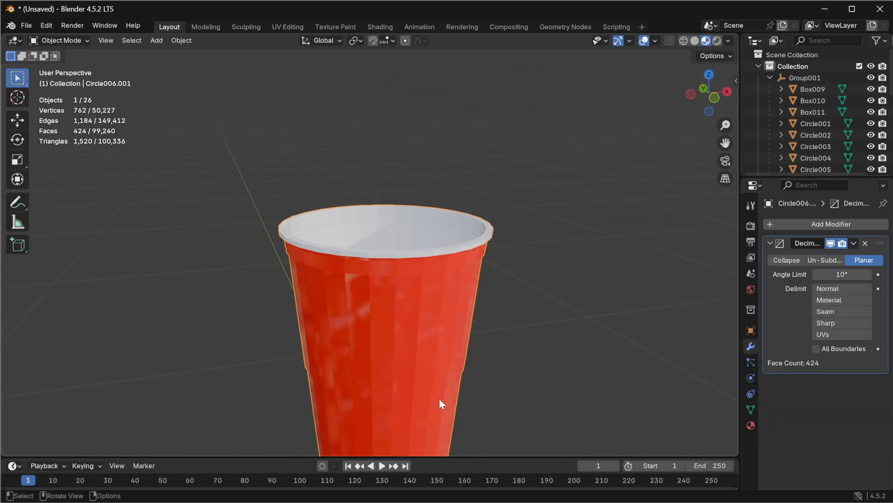
key(KP_Decimal)
middle_drag(450, 240, 562, 198)
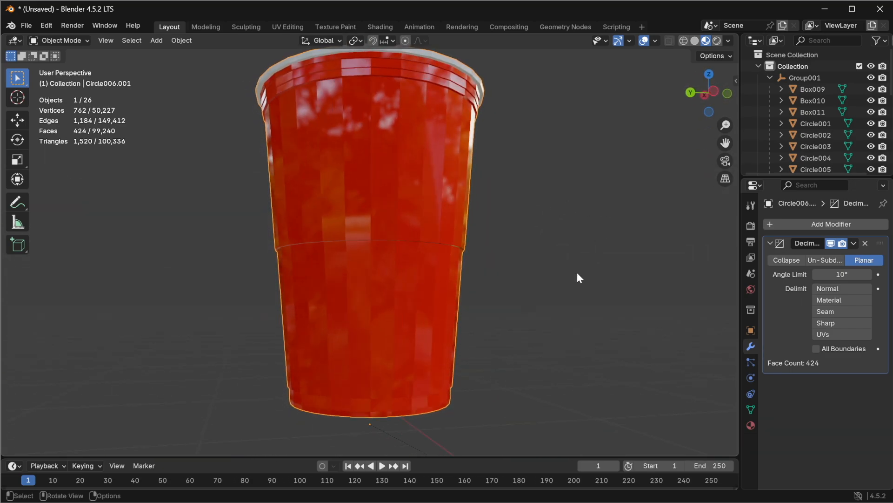
Step: Switch the decimation to Collapse mode and lower the ratio to about 0.1765
click(788, 260)
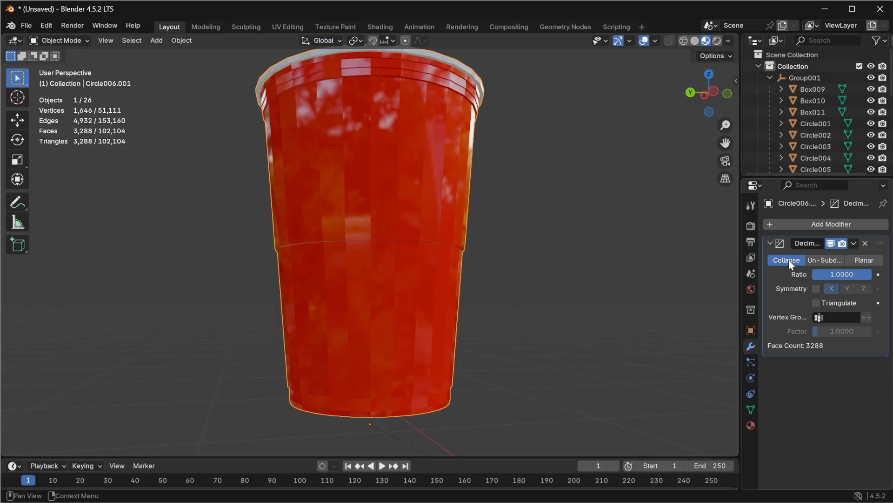
scroll(501, 216, down, 2)
middle_drag(476, 154, 306, 200)
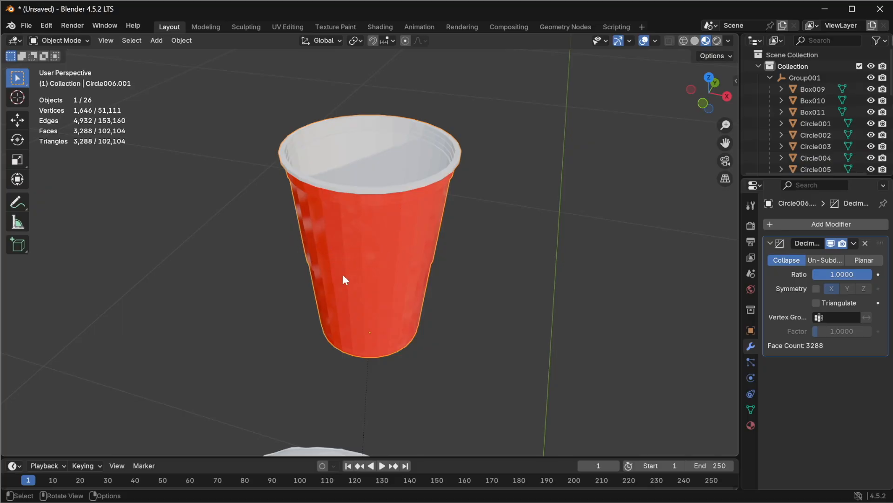
middle_drag(316, 327, 368, 268)
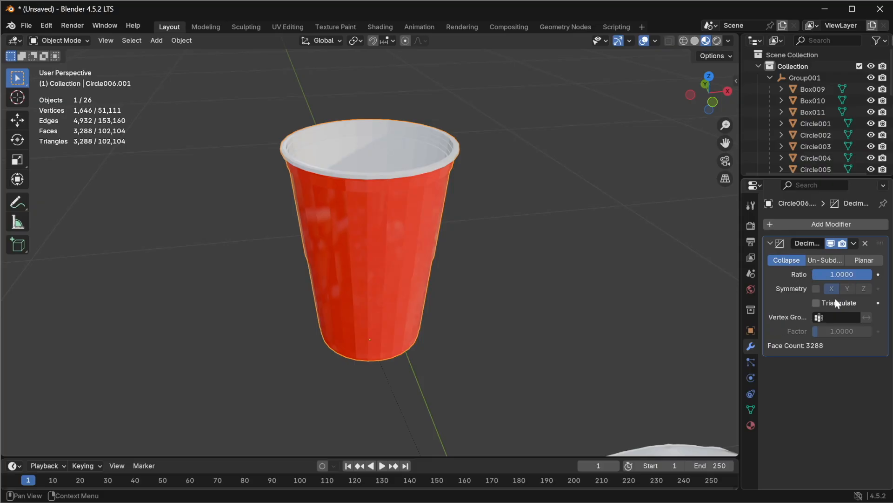
drag(867, 272, 819, 272)
Step: Set the cup material's roughness to 1.000
middle_drag(403, 184, 150, 240)
scroll(337, 288, up, 5)
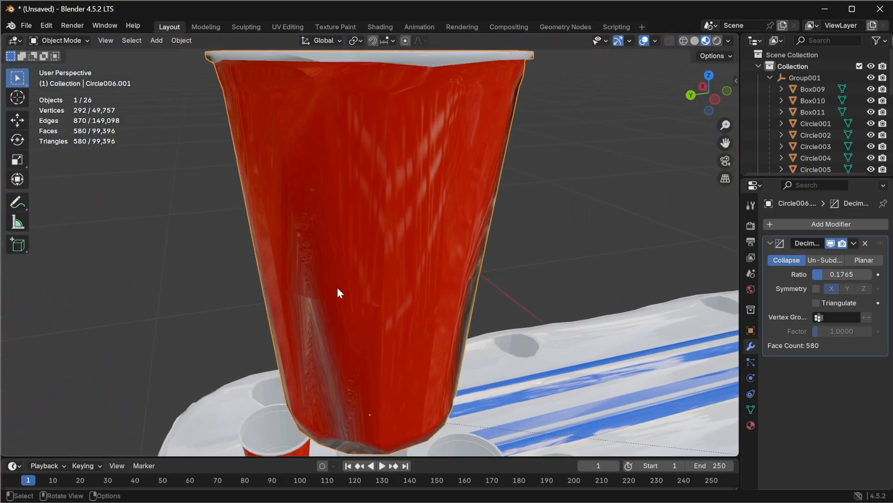
middle_drag(338, 284, 483, 270)
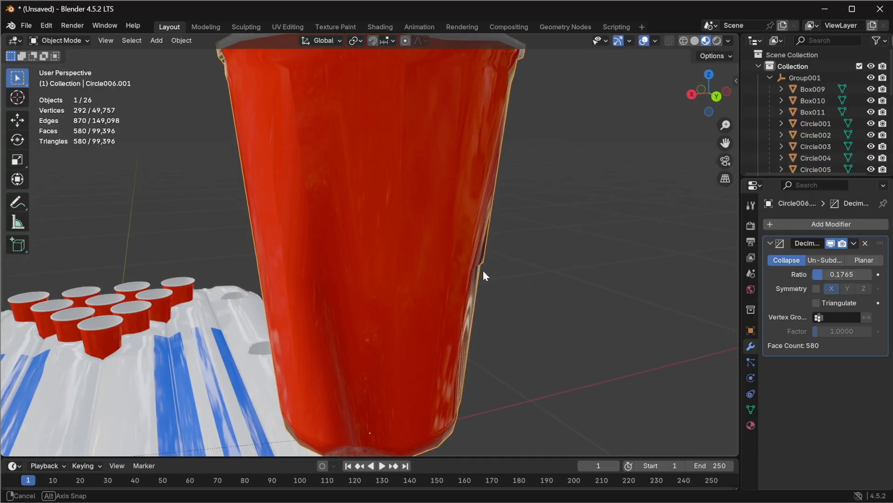
scroll(454, 275, down, 4)
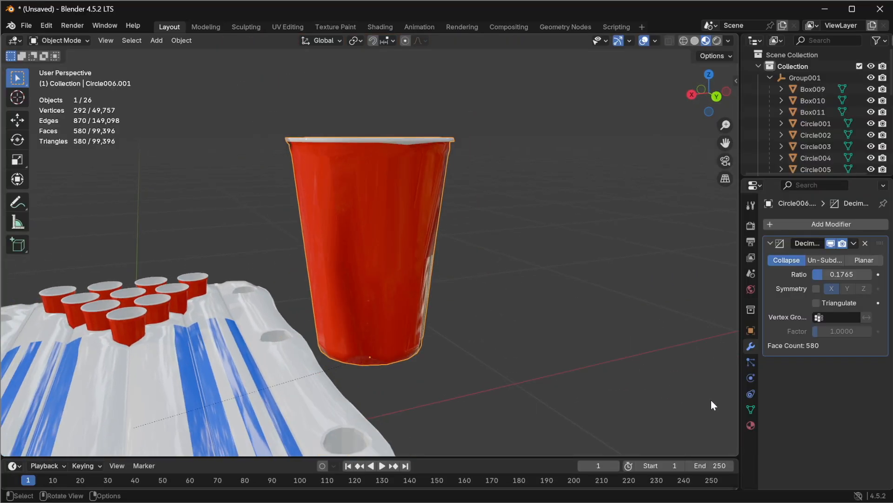
click(751, 426)
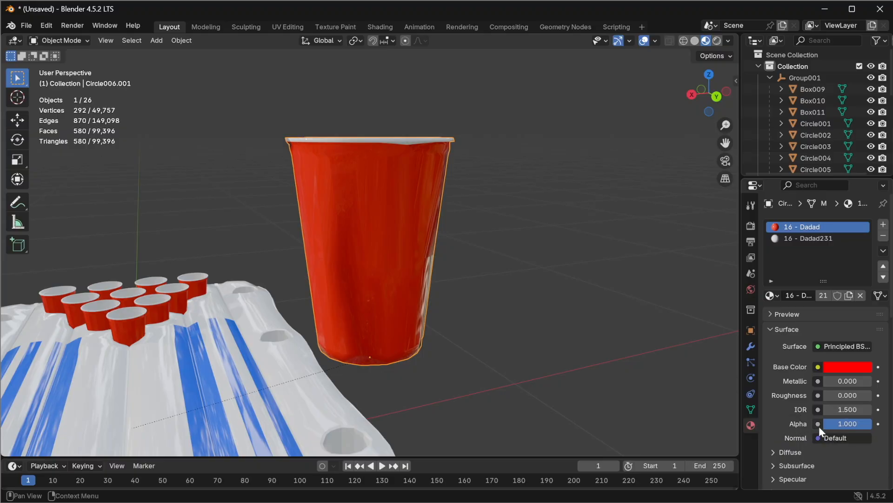
drag(838, 398, 884, 397)
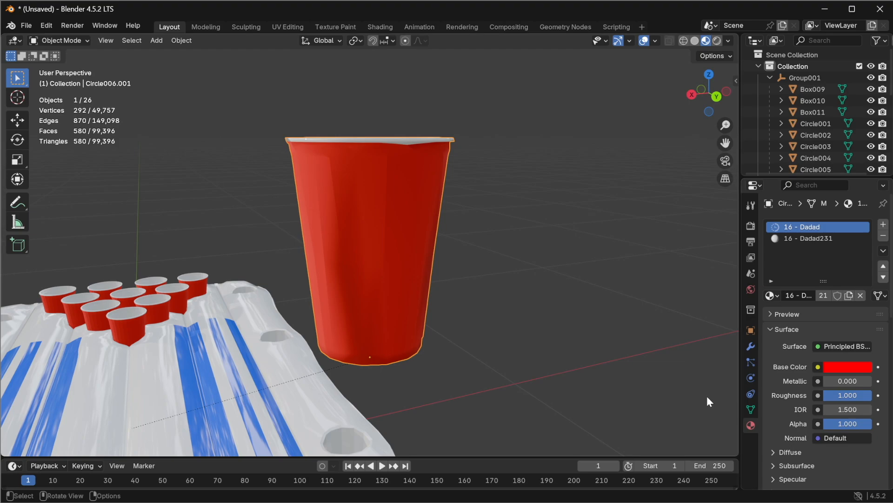
Step: Inspect the decimated cup's topology from several angles in wireframe and shaded views
middle_drag(484, 274, 170, 240)
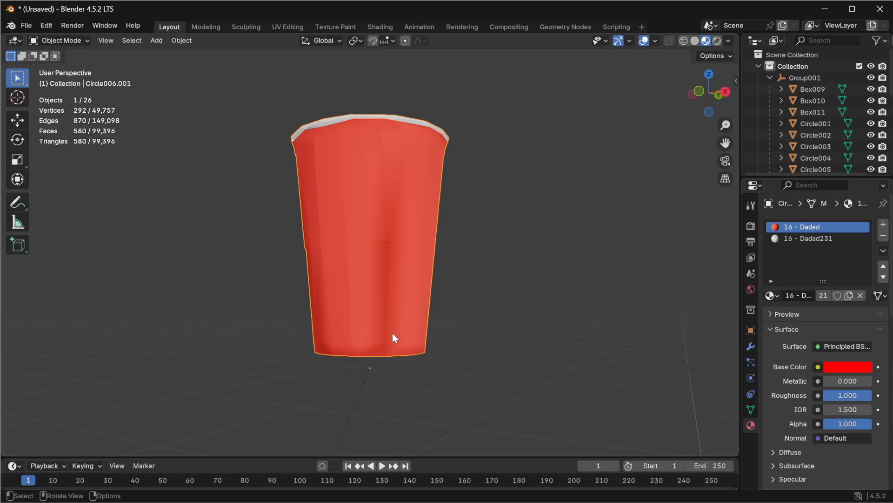
middle_drag(345, 313, 551, 293)
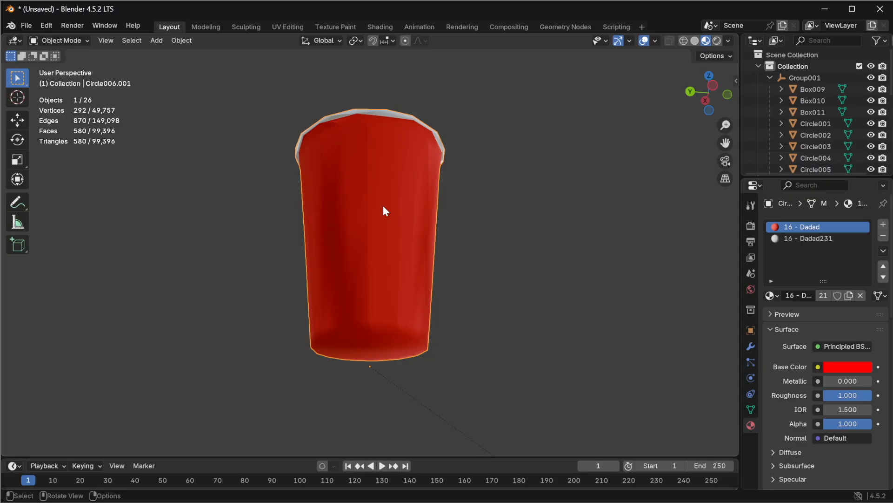
scroll(381, 210, up, 5)
scroll(375, 243, down, 3)
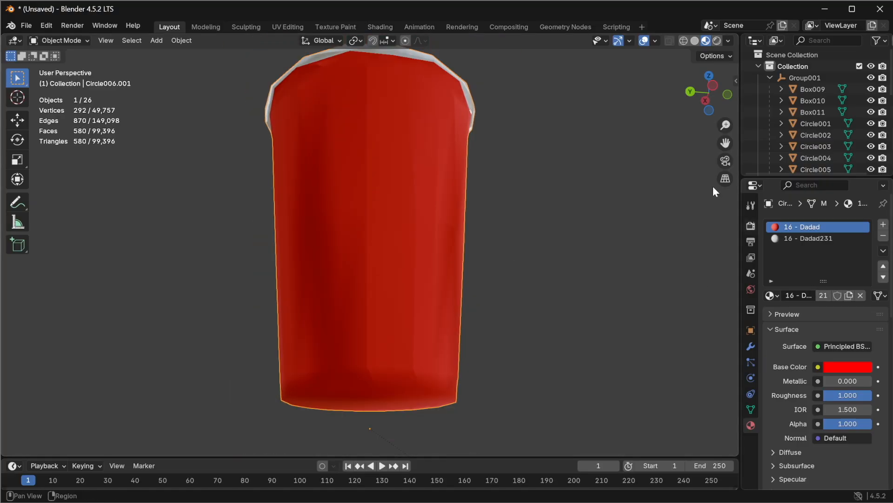
click(684, 40)
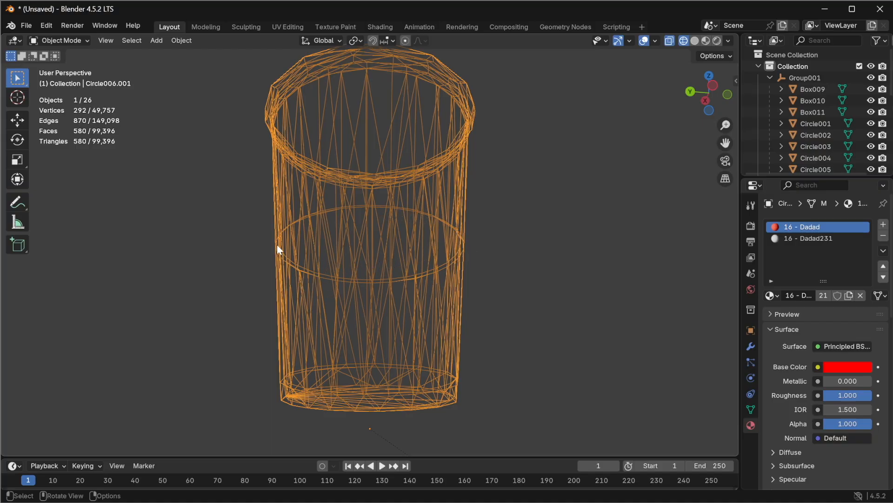
middle_drag(418, 253, 193, 274)
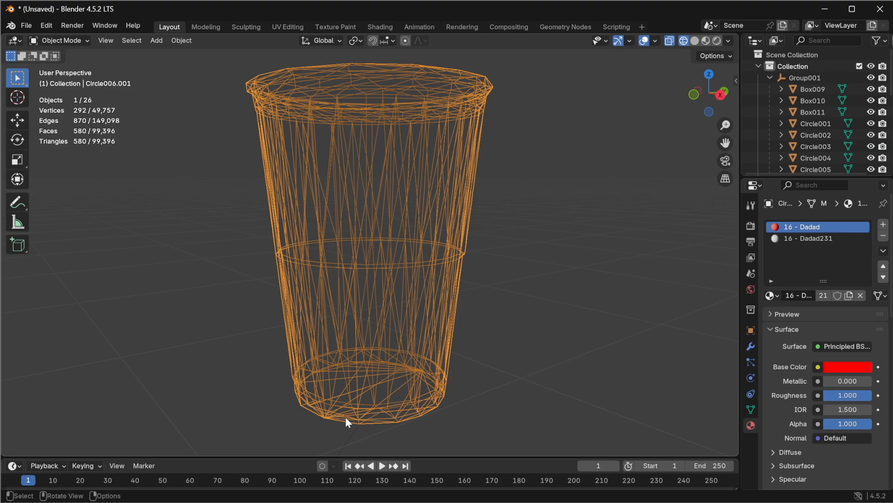
scroll(423, 280, down, 2)
scroll(401, 271, up, 2)
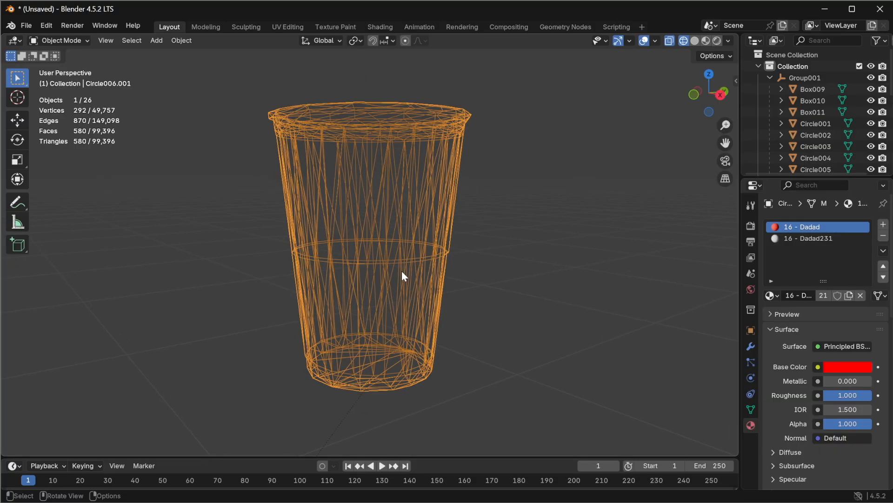
middle_drag(407, 271, 260, 299)
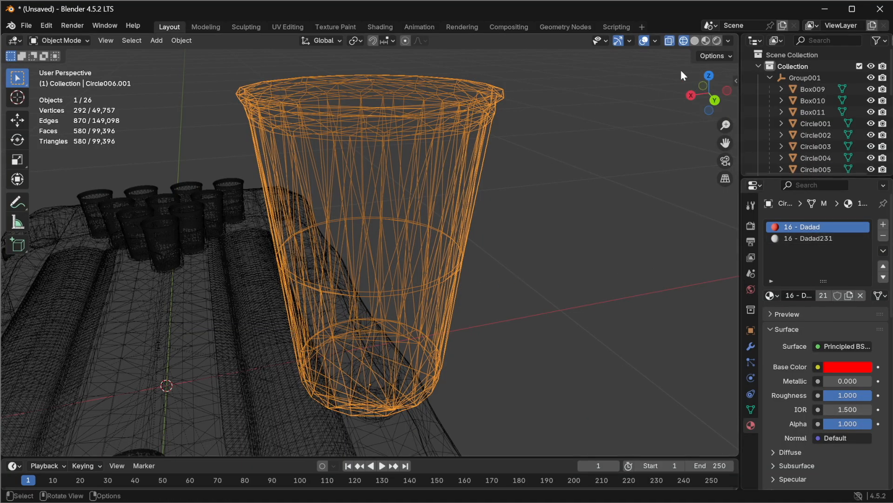
click(706, 40)
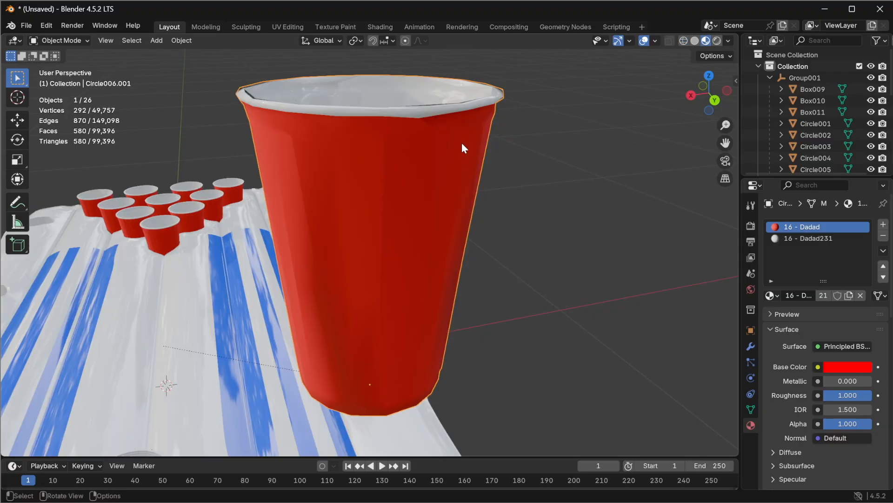
middle_drag(487, 123, 289, 167)
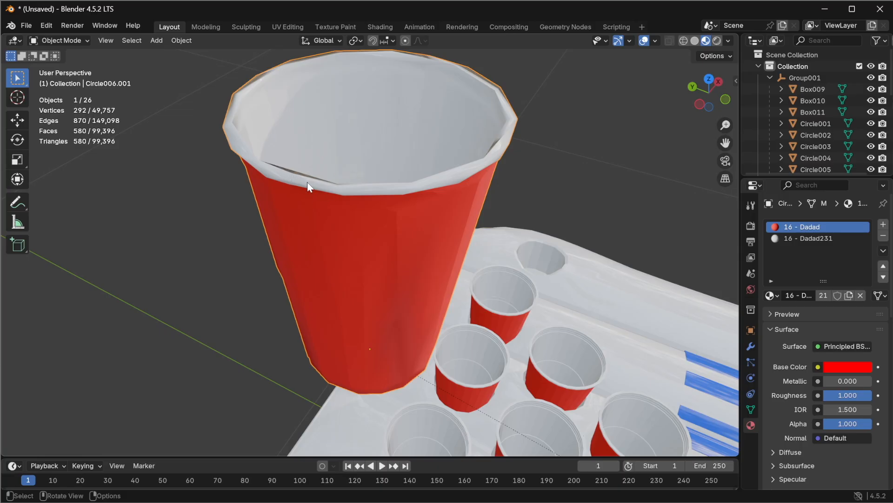
middle_drag(292, 203, 253, 149)
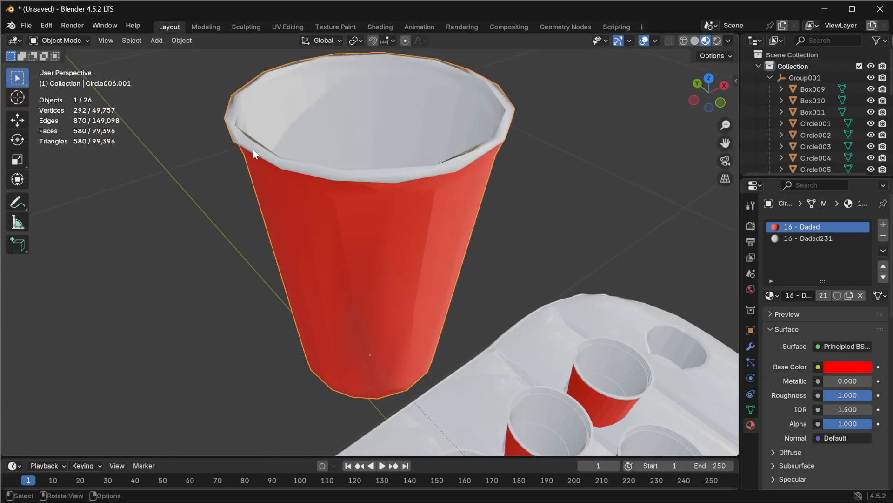
middle_drag(293, 293, 300, 251)
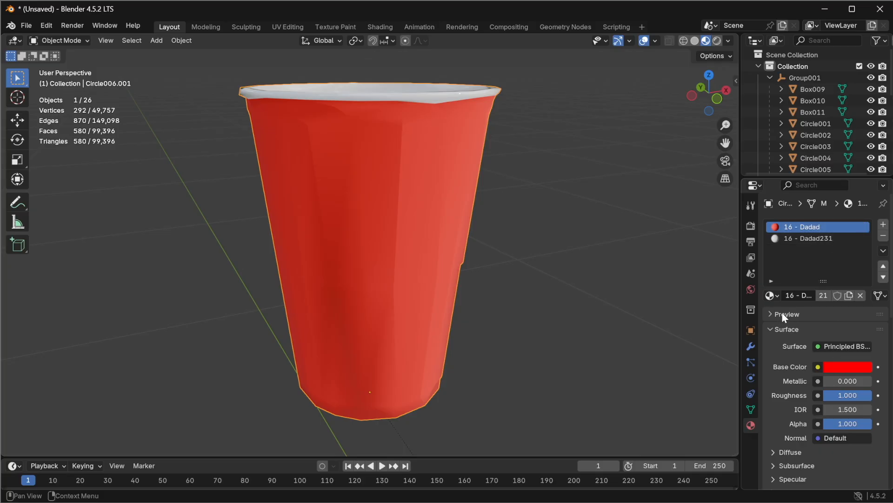
Step: Switch the decimation back to Planar mode, try a 20° angle limit, then set it to 10°
click(752, 347)
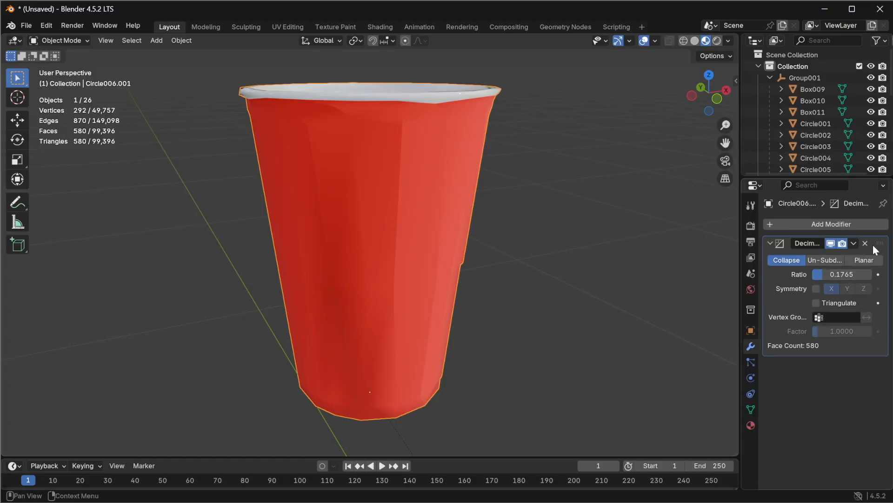
click(868, 260)
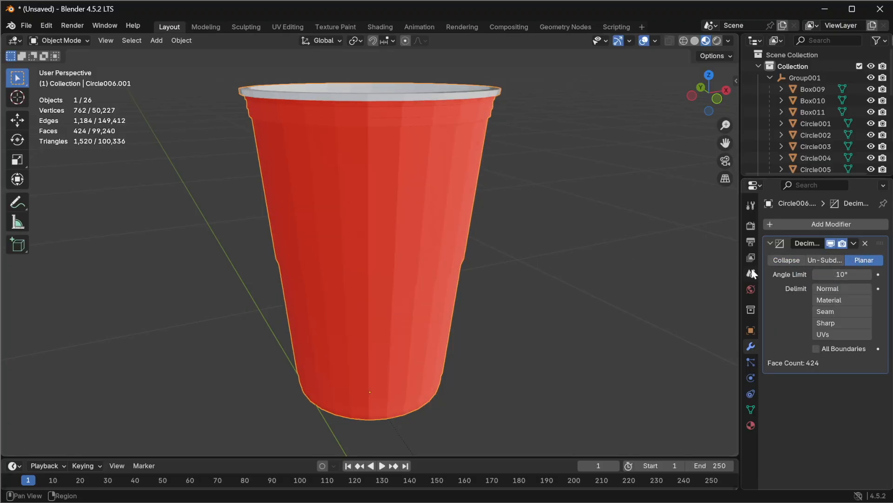
click(842, 274)
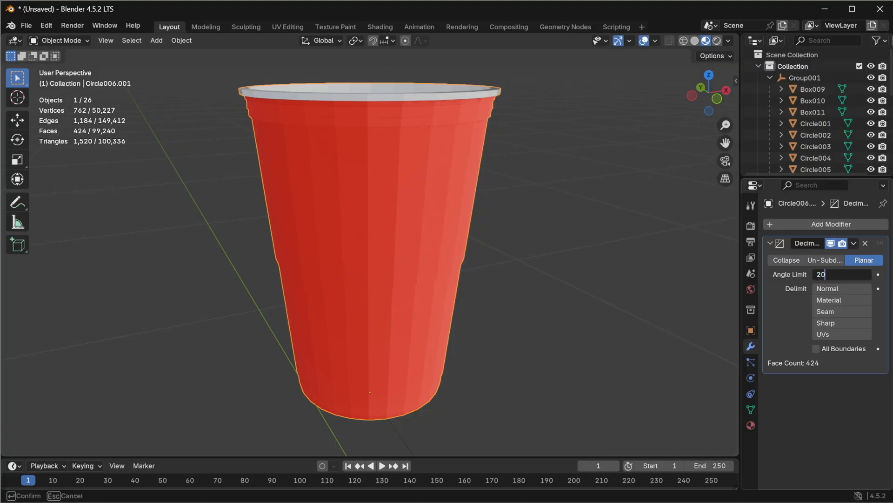
text(20)
key(Return)
middle_drag(445, 209, 372, 254)
click(842, 274)
text(10)
key(Return)
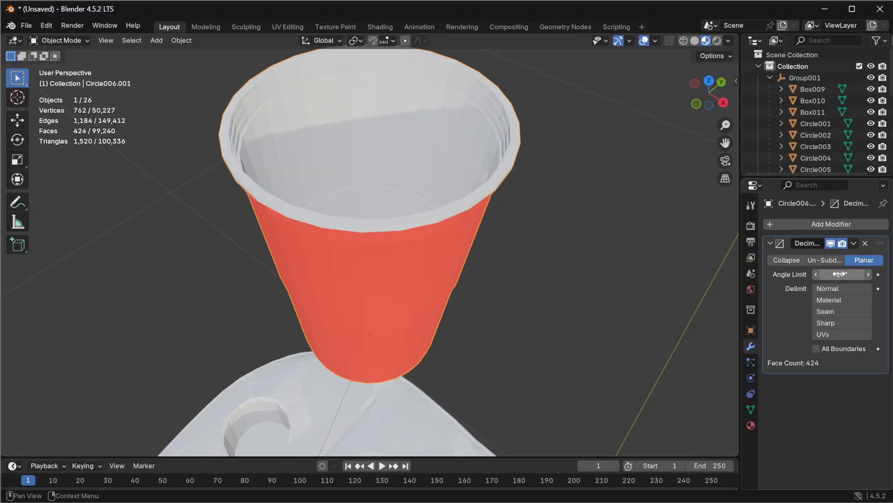
Step: Delete the duplicated test cup
middle_drag(296, 275, 196, 173)
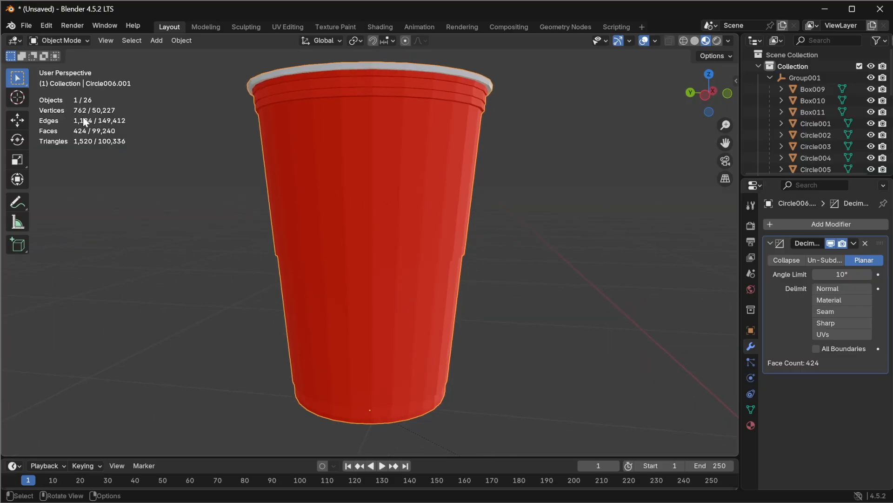
scroll(456, 277, down, 6)
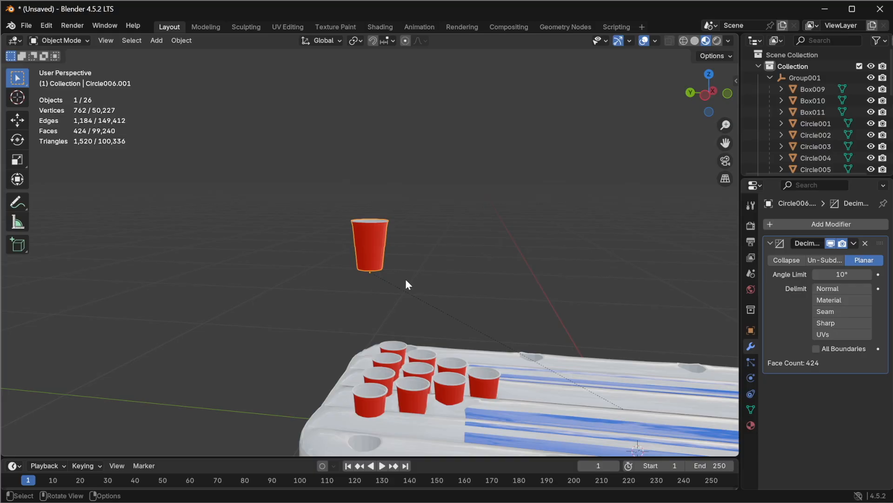
key(Delete)
Step: Select the ten cups at the near end of the float
middle_drag(306, 353, 423, 379)
click(365, 382)
shift+click(336, 373)
shift+click(370, 360)
shift+click(372, 341)
shift+click(314, 344)
shift+click(334, 343)
shift+click(340, 327)
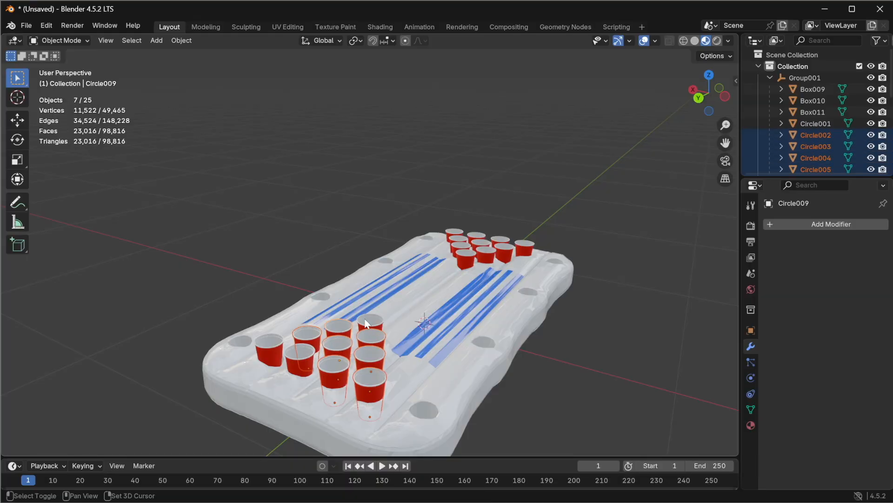
shift+click(367, 320)
shift+click(305, 356)
shift+click(278, 350)
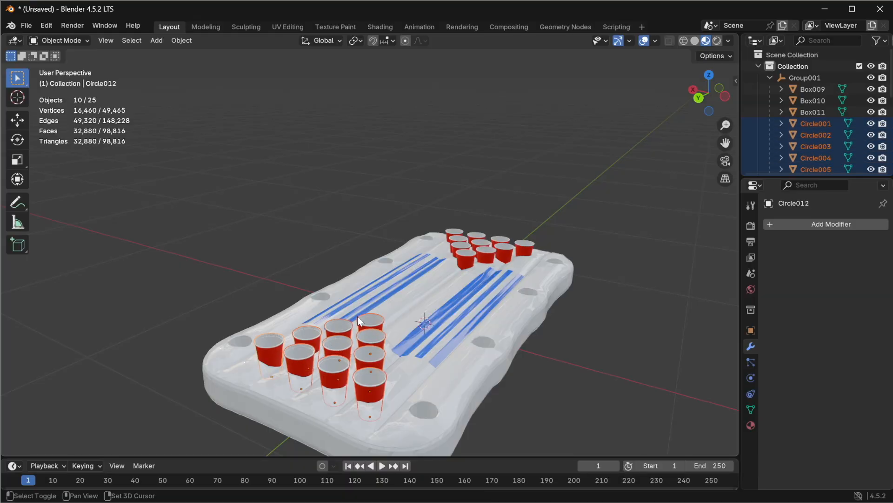
Step: Add the ten cups at the far end of the float to the selection
shift+click(460, 245)
shift+click(459, 236)
shift+click(453, 230)
shift+click(476, 235)
shift+click(485, 252)
shift+click(486, 241)
shift+click(508, 255)
shift+click(501, 241)
shift+click(522, 251)
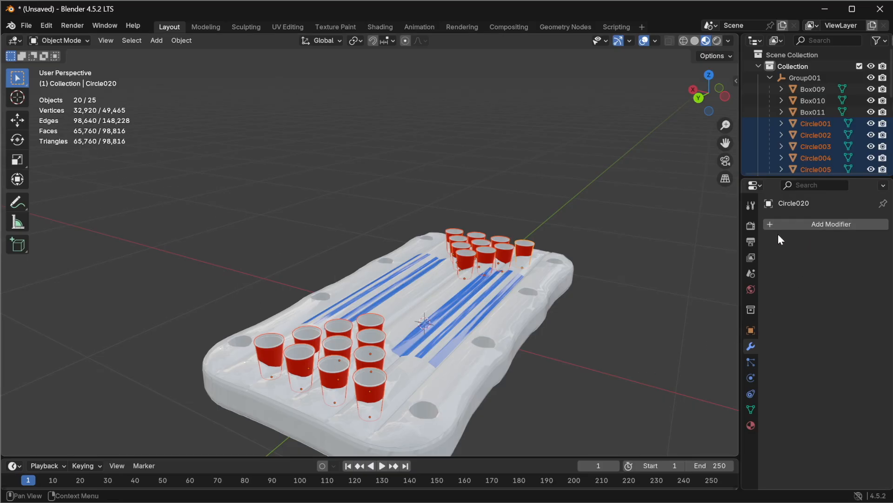
Step: Add a Decimate modifier to the selected cups, set to Planar with a 10° angle limit
click(808, 225)
click(738, 226)
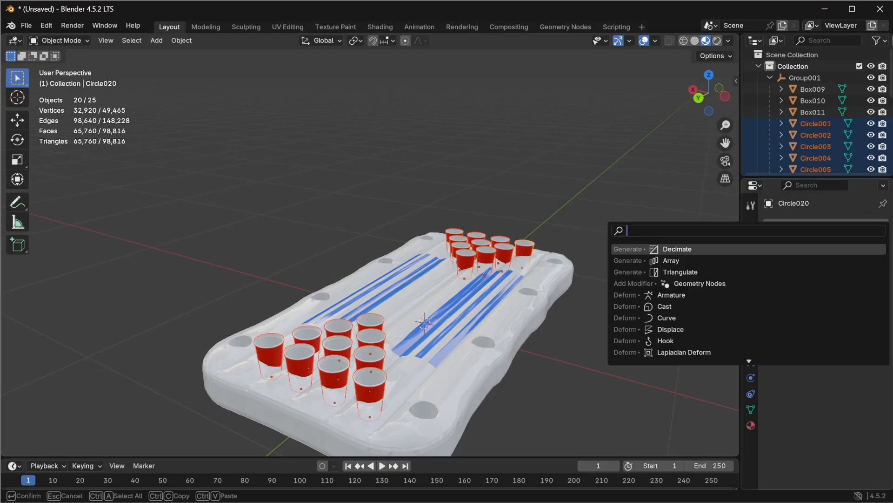
text(dec)
key(Return)
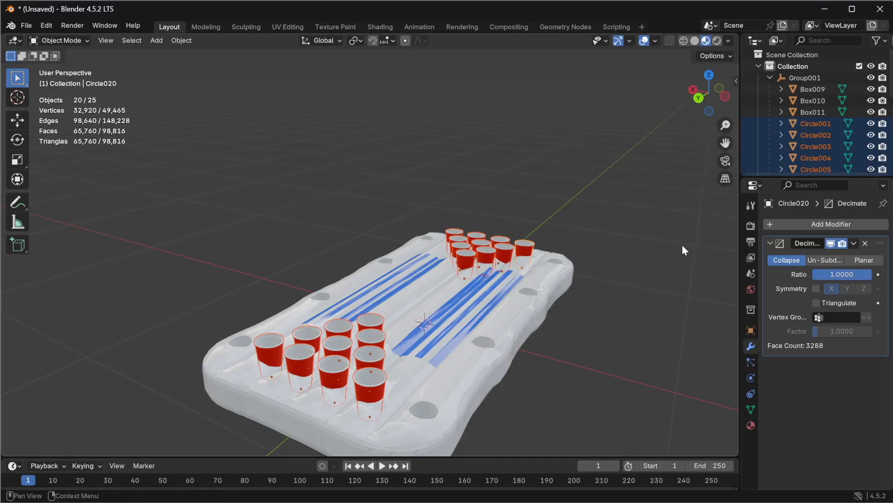
click(878, 261)
click(842, 274)
text(10)
key(Return)
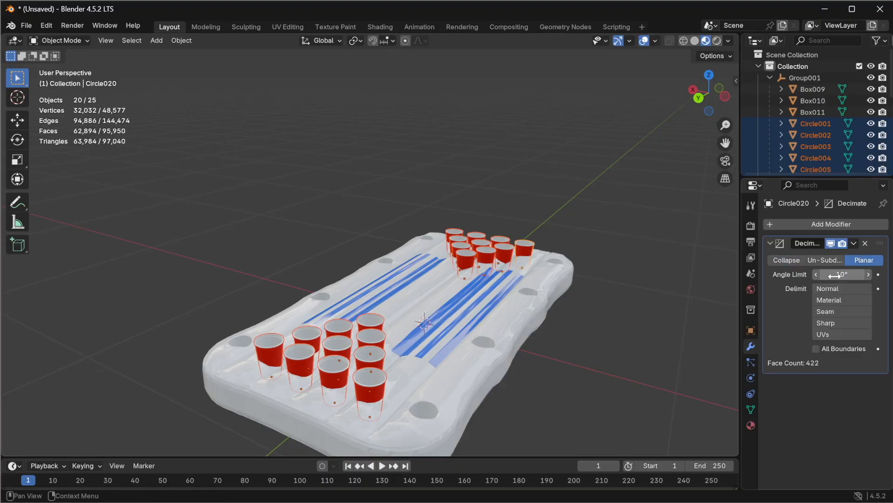
Step: Apply the Decimate modifier on the active cup
click(853, 243)
click(833, 261)
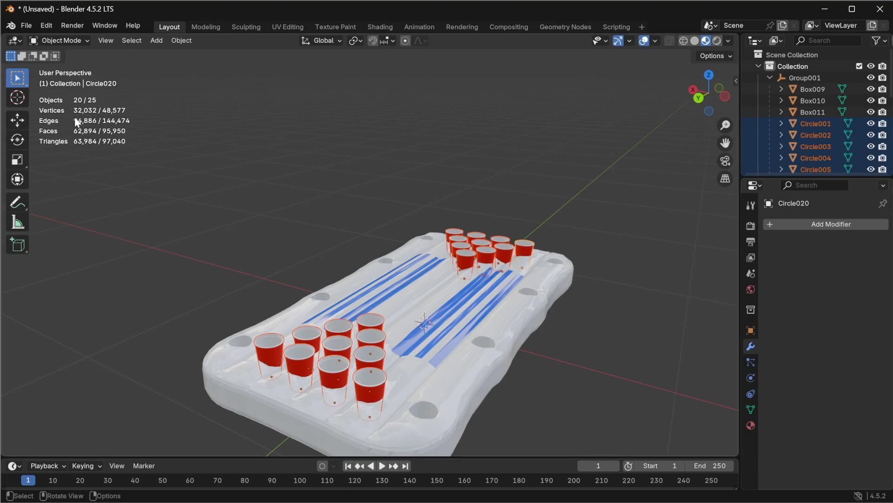
scroll(299, 391, up, 2)
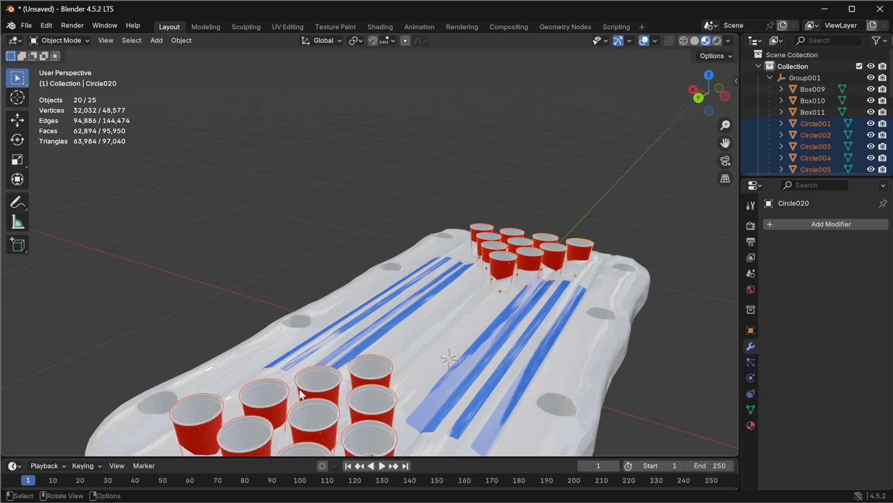
scroll(286, 281, down, 2)
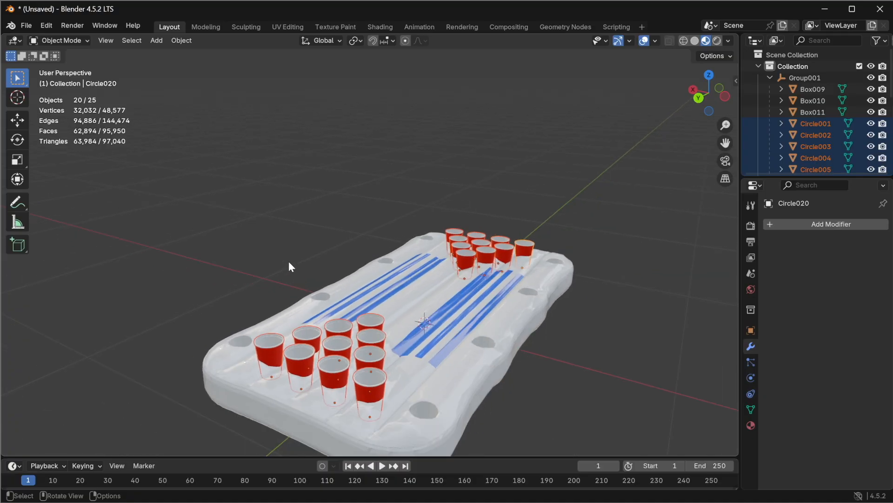
Step: Select the cups one at a time to inspect their geometry counts
click(267, 243)
click(269, 346)
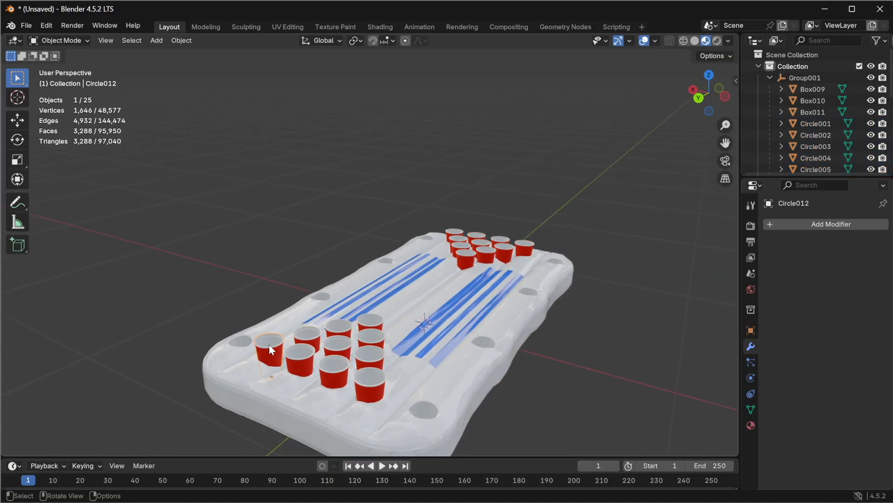
click(310, 346)
click(338, 327)
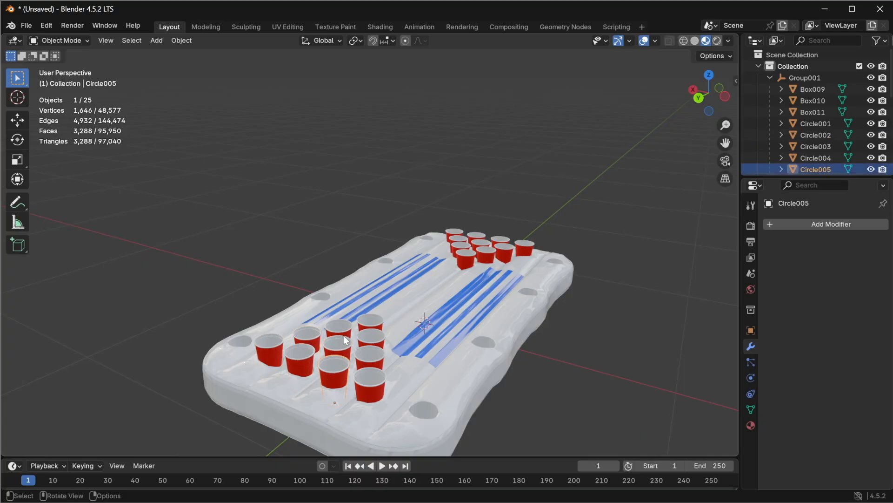
click(376, 332)
click(375, 365)
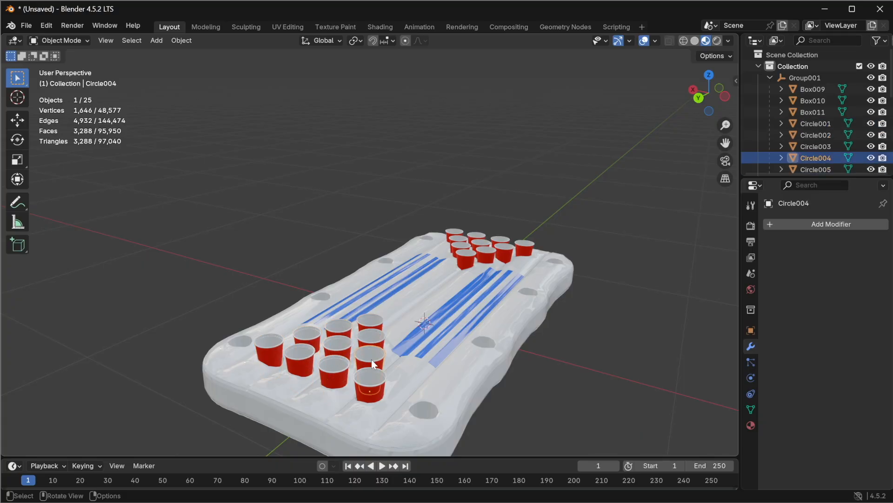
click(373, 366)
click(373, 367)
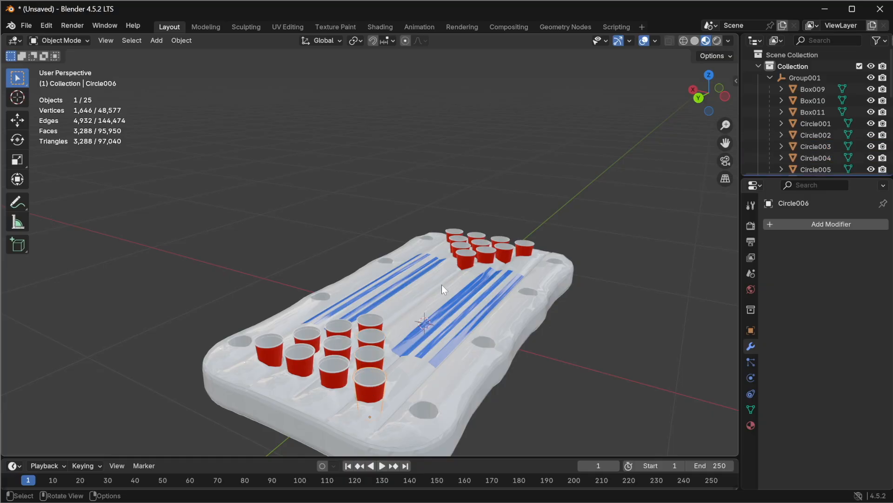
click(471, 258)
click(465, 249)
click(456, 230)
click(484, 242)
click(491, 259)
click(498, 238)
click(525, 247)
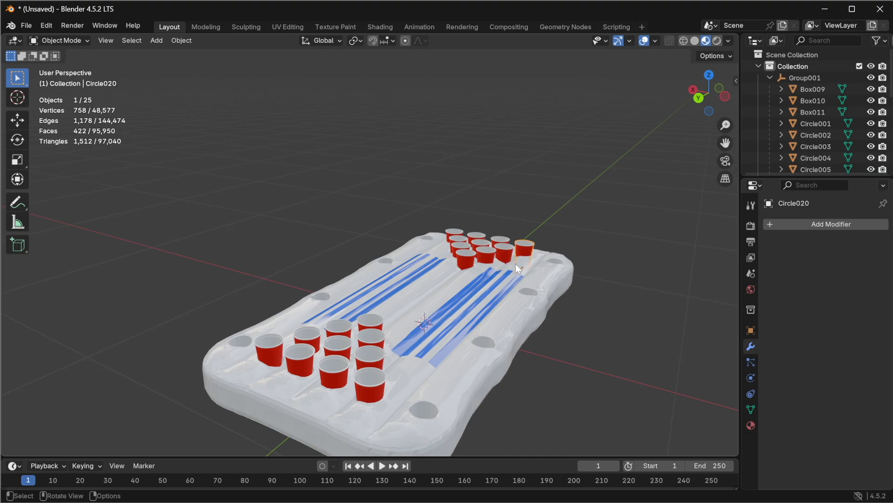
Step: Frame the selected far-end cup and orbit around it to inspect its decimated shape
key(KP_Decimal)
middle_drag(429, 231, 283, 209)
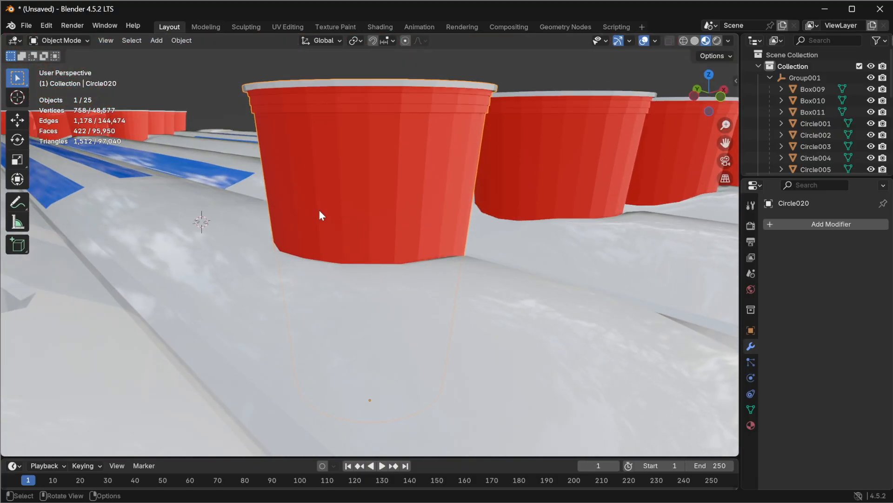
scroll(345, 210, down, 3)
middle_drag(378, 215, 329, 277)
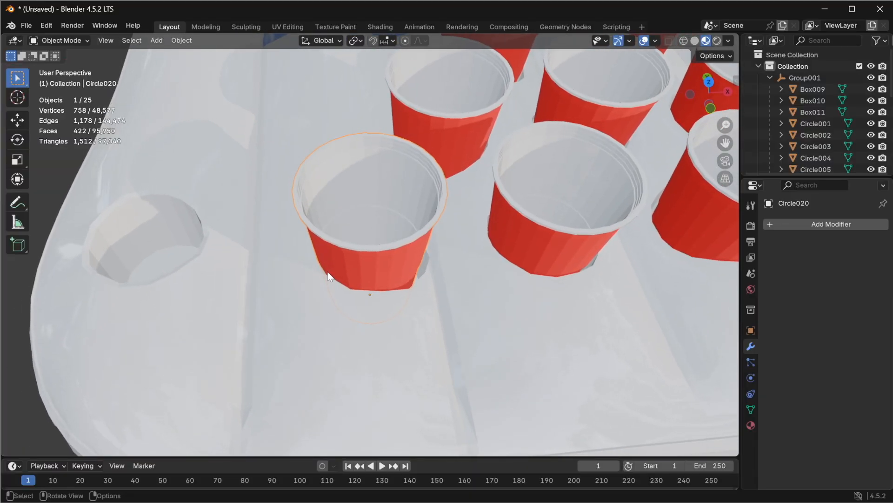
scroll(384, 271, down, 10)
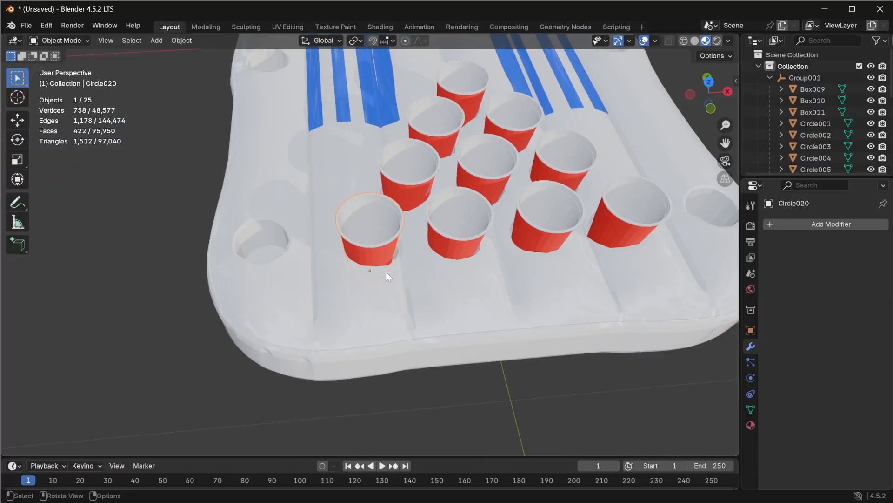
middle_drag(401, 264, 410, 292)
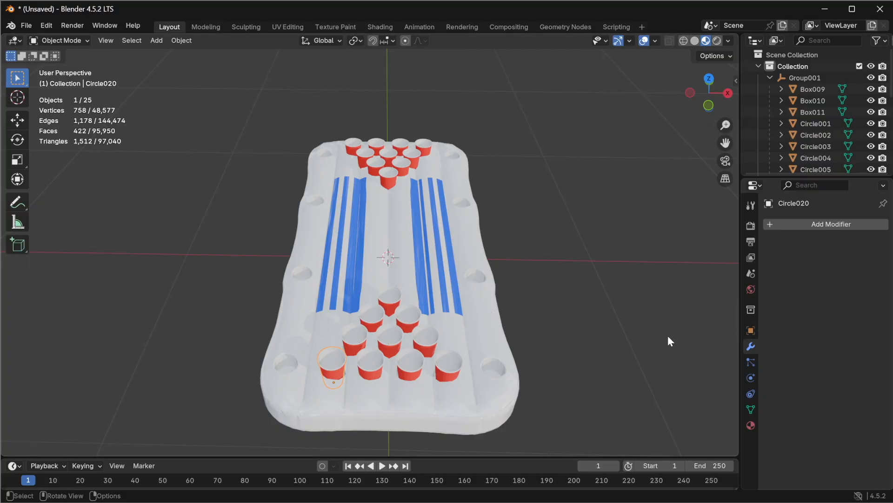
Step: Select a near-end cup and add a Decimate modifier set to Planar with a 10° angle limit
click(364, 354)
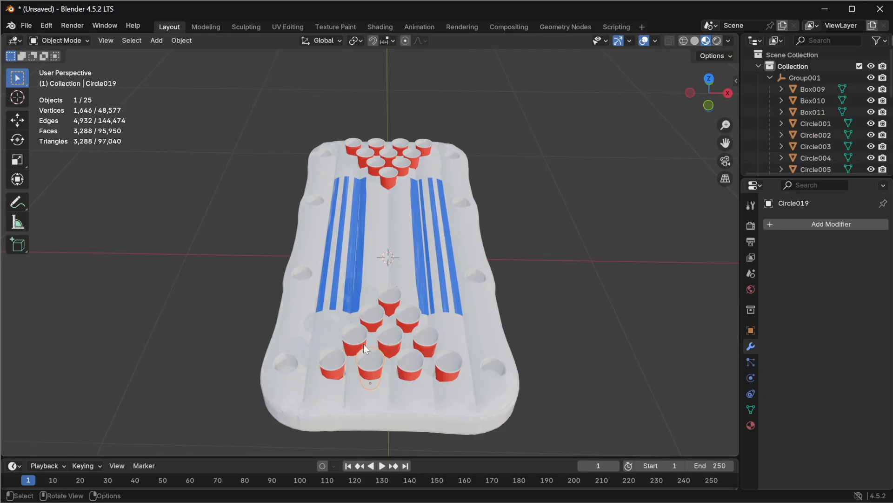
click(795, 224)
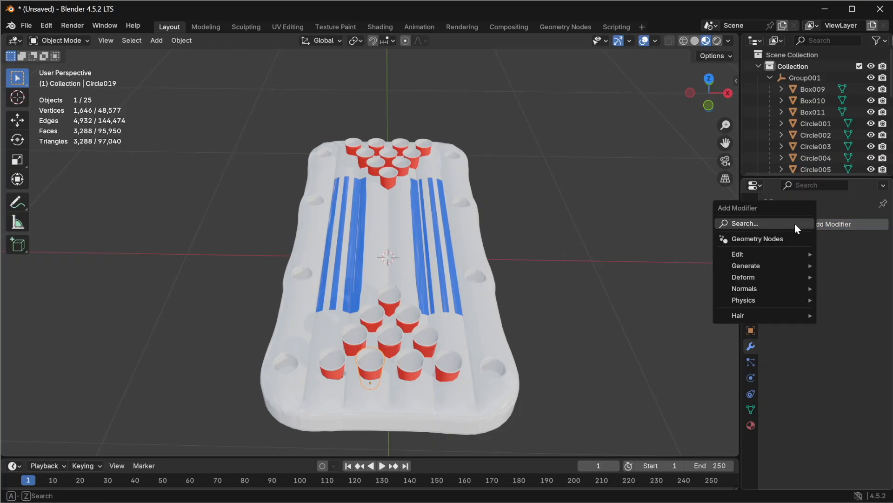
click(745, 224)
text(dec)
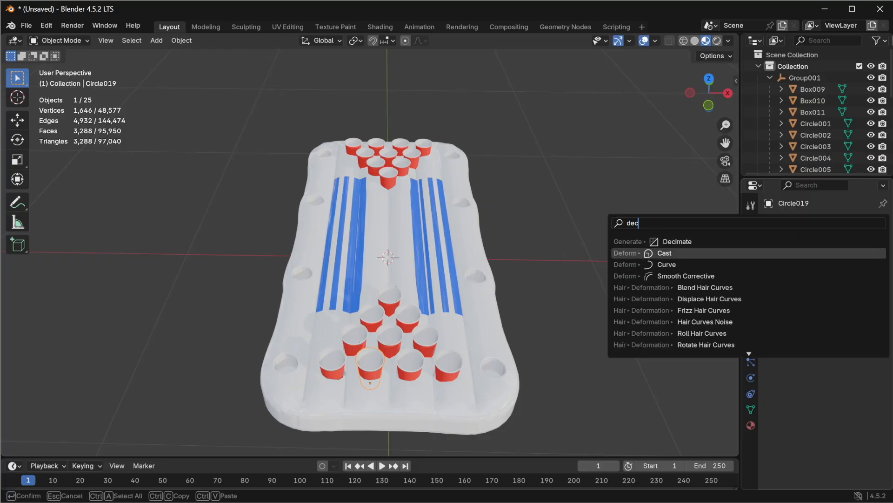
click(694, 241)
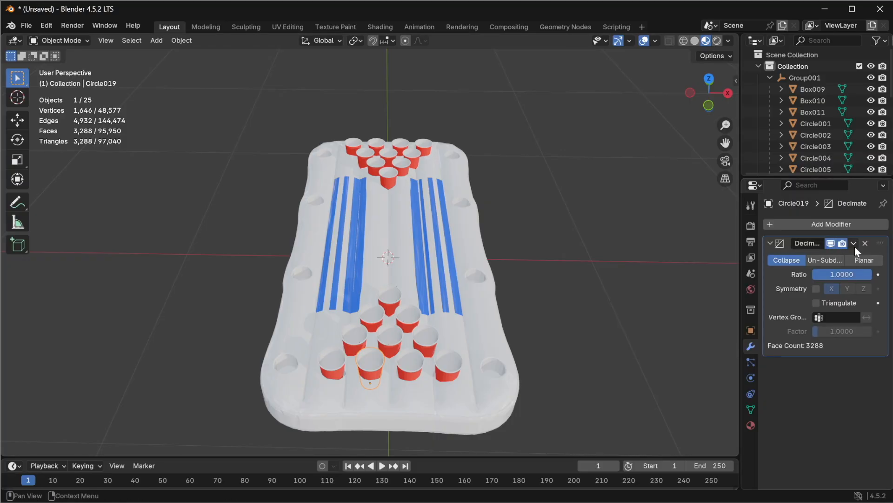
click(864, 260)
click(844, 274)
text(10)
key(Return)
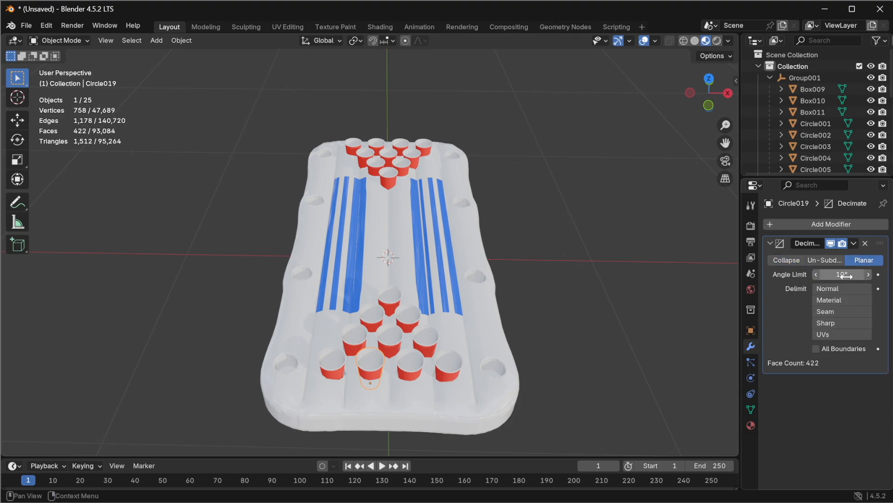
Step: Undo the recent selection and modifier changes, then redo the last undone step
click(853, 243)
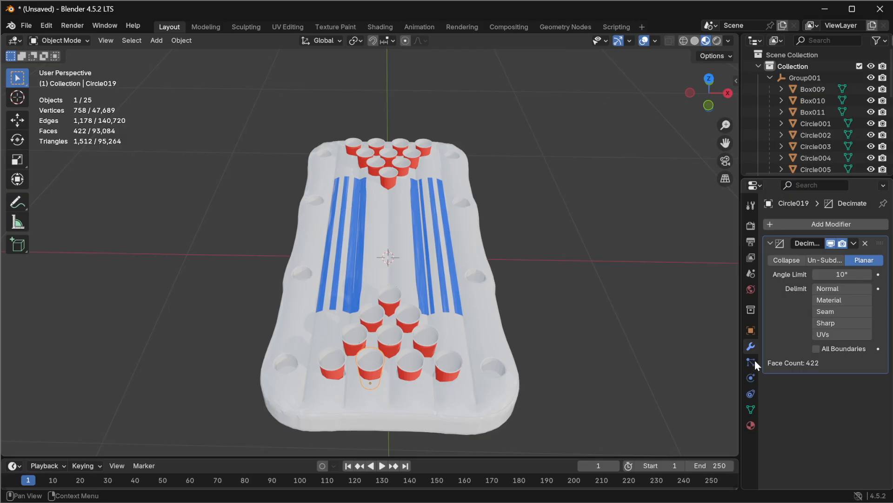
key(ctrl+z)
key(ctrl+z)
key(ctrl+z)
key(ctrl+z)
key(ctrl+z)
key(ctrl+z)
key(ctrl+z)
key(ctrl+z)
key(ctrl+z)
key(ctrl+z)
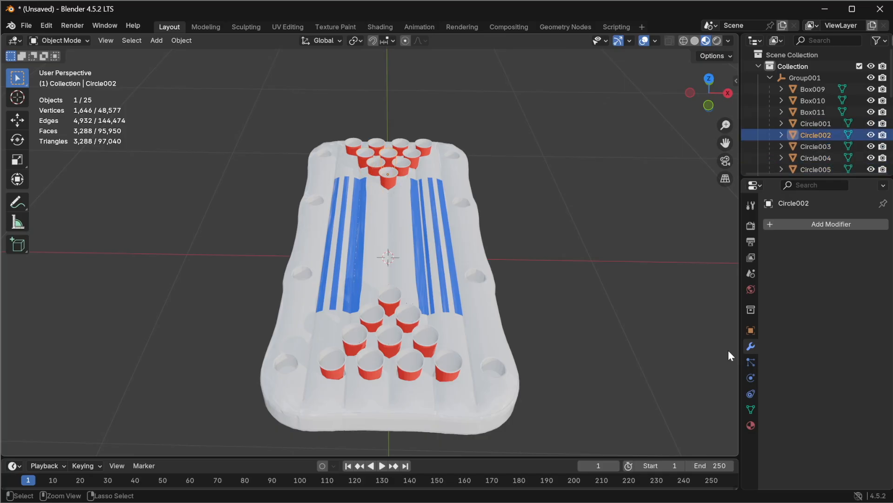
key(ctrl+z)
key(ctrl+z)
key(ctrl+z)
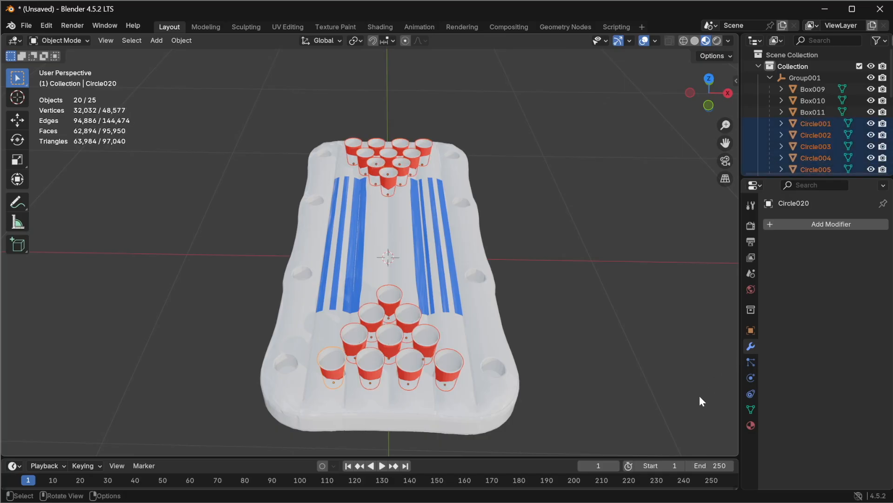
key(ctrl+shift+z)
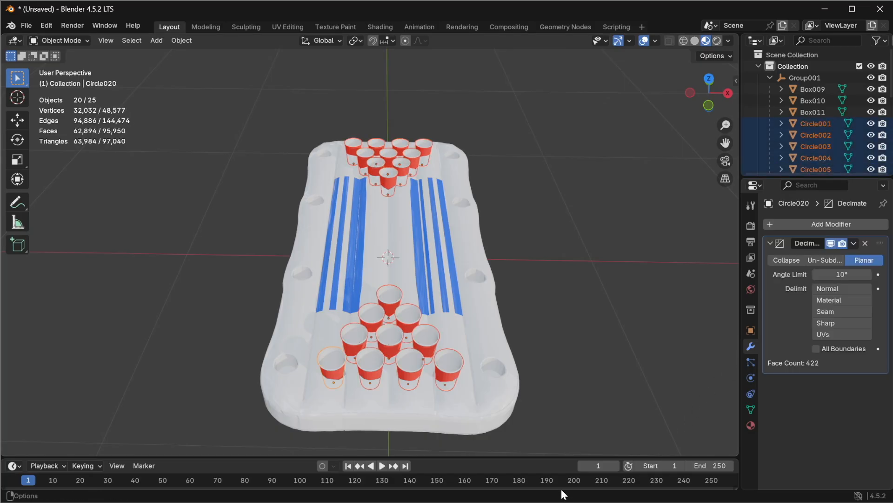
Step: Copy the Decimate modifier from the active cup to all selected cups
click(854, 242)
click(819, 281)
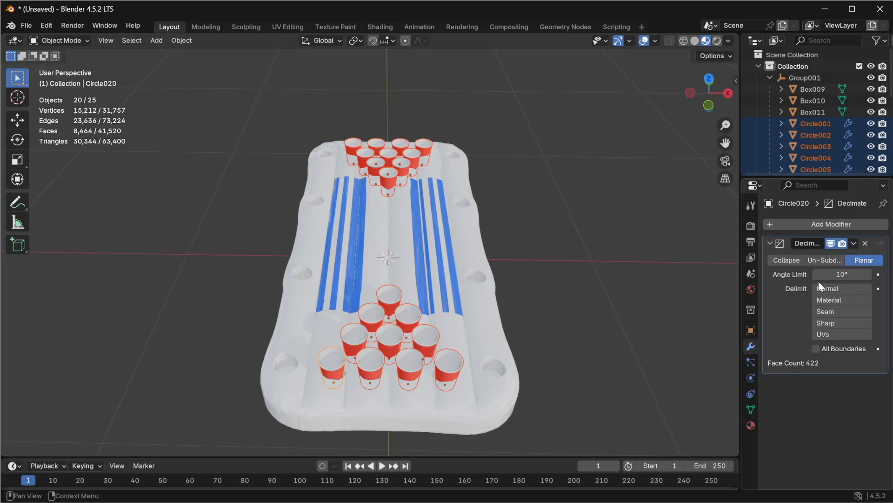
Step: Apply the Decimate modifier on the active cup
click(854, 243)
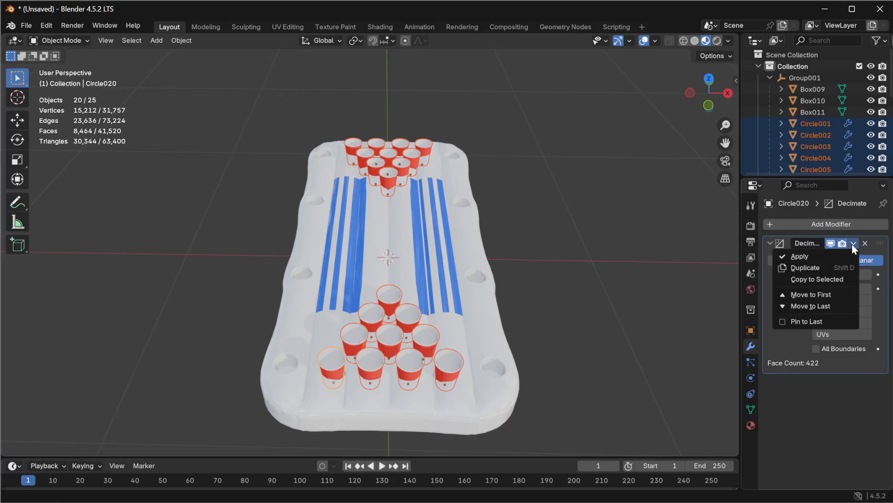
click(813, 257)
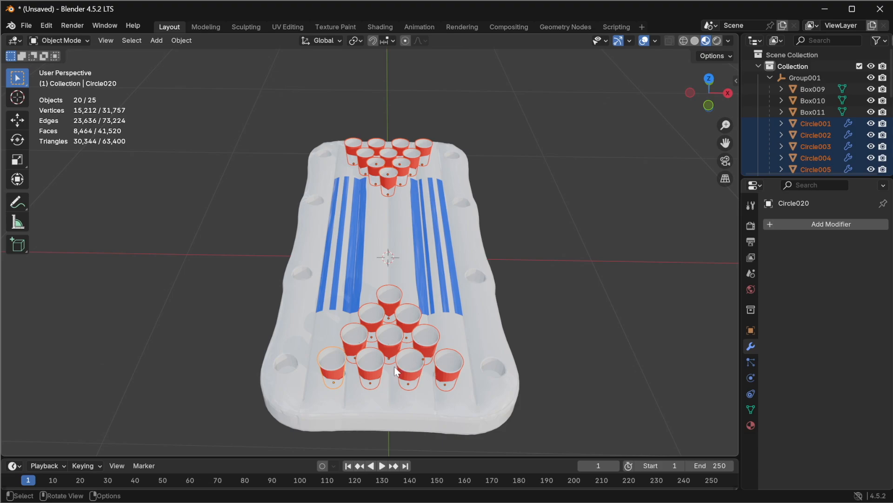
Step: Select a far-end cup to inspect its Decimate modifier settings
scroll(395, 367, up, 3)
scroll(386, 375, down, 2)
middle_drag(384, 370, 412, 355)
click(535, 267)
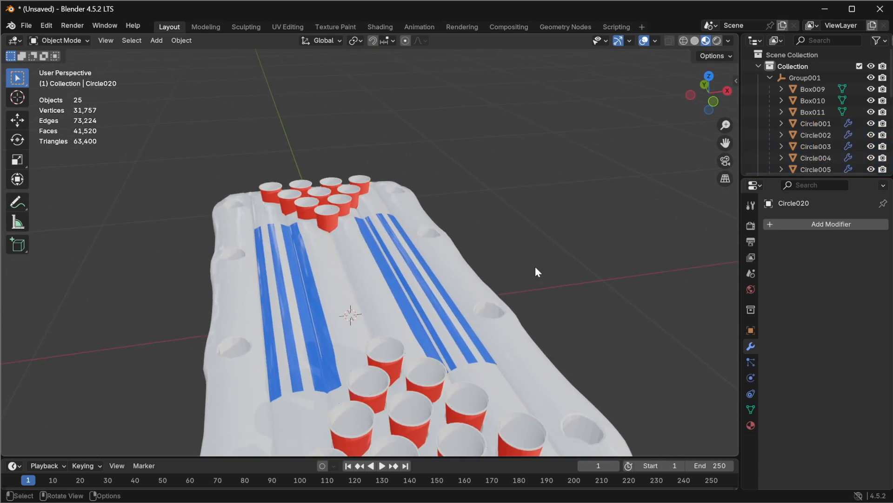
click(333, 194)
scroll(340, 208, down, 3)
middle_drag(337, 236, 362, 289)
click(363, 214)
scroll(335, 339, up, 2)
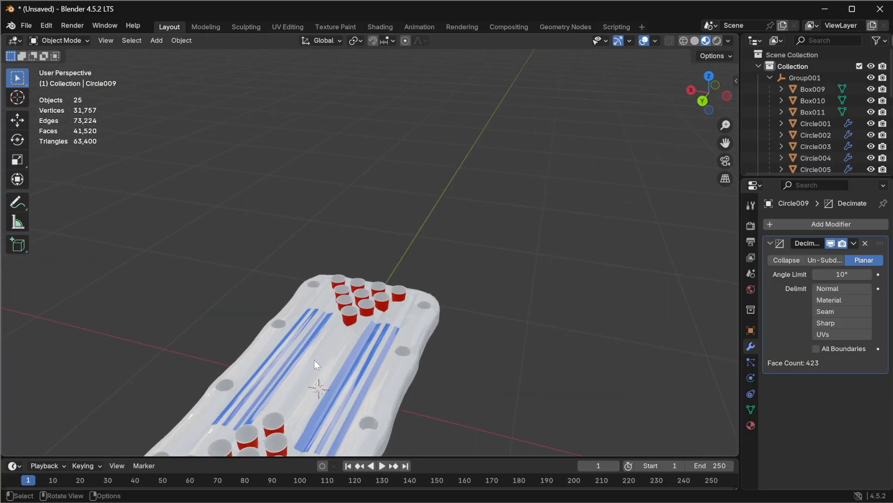
scroll(409, 279, down, 3)
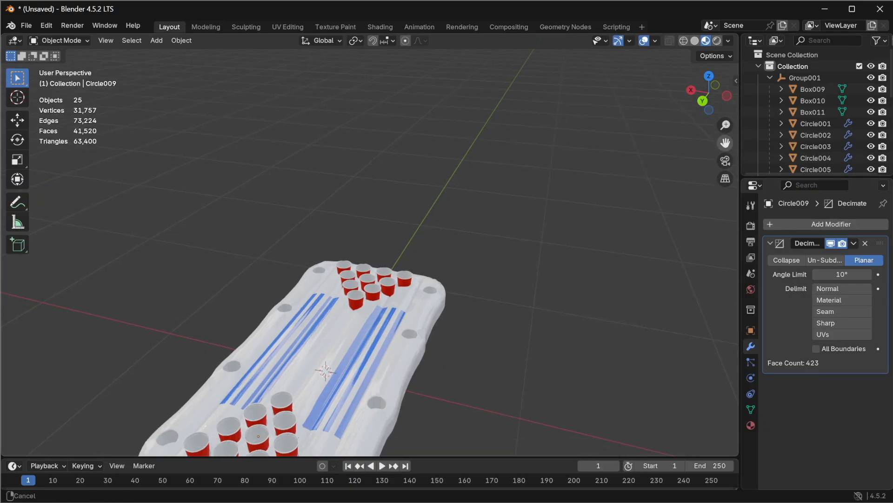
Step: Select the float base and switch the viewport to wireframe display
click(462, 340)
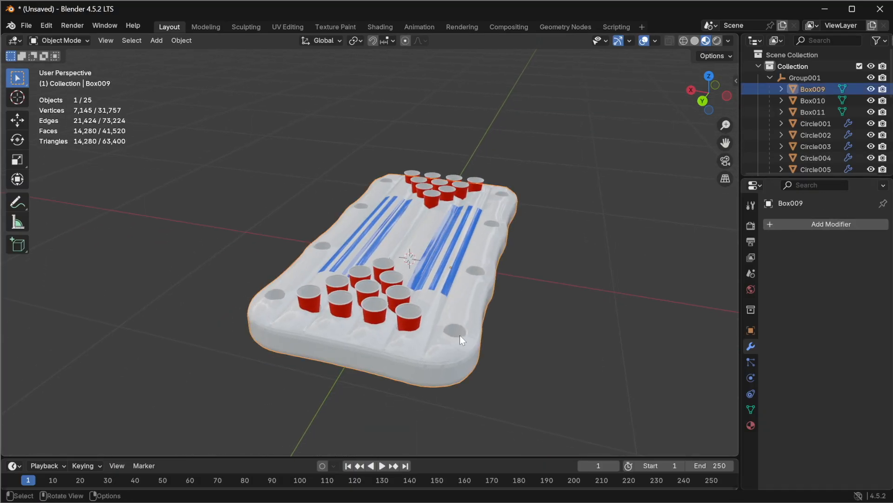
middle_drag(456, 361, 647, 351)
drag(726, 143, 750, 210)
scroll(227, 219, up, 3)
scroll(264, 278, down, 2)
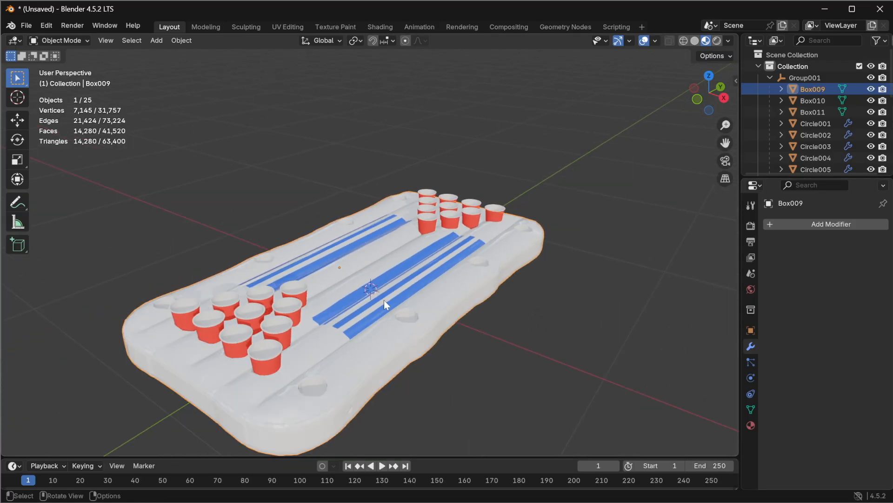
click(684, 41)
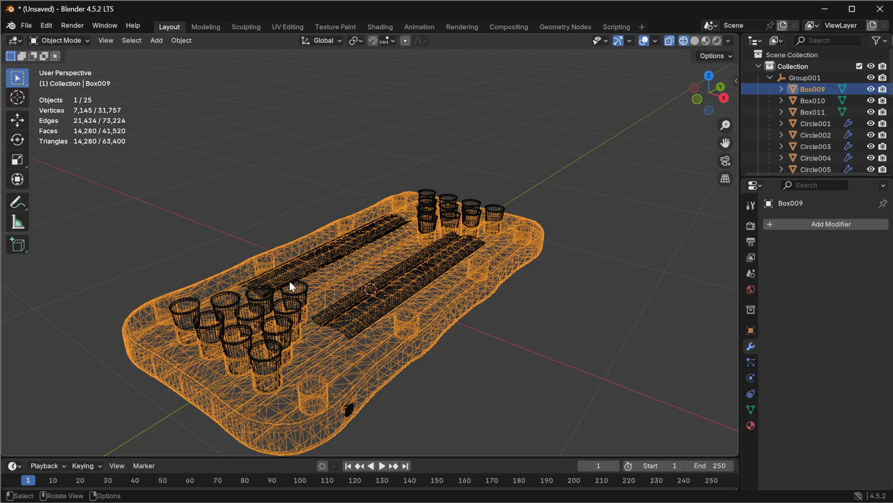
Step: Add a Decimate modifier to the float base and set it to Un-Subdivide
click(816, 224)
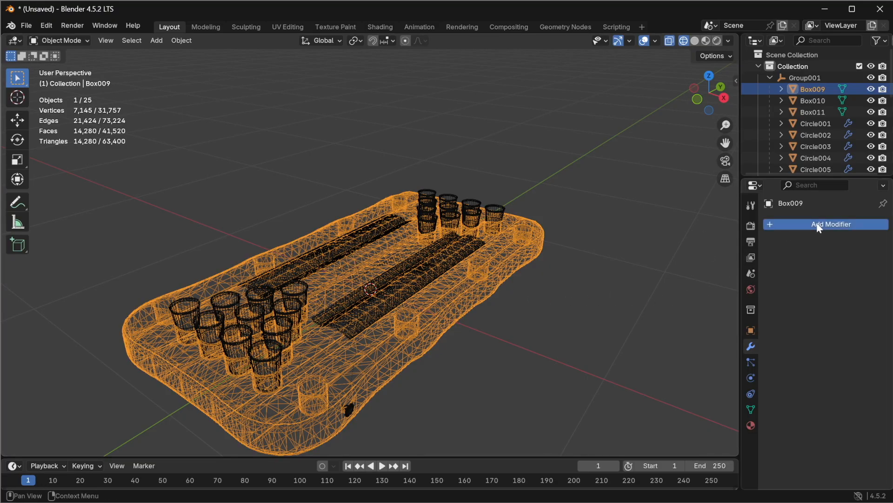
mouse_move(776, 267)
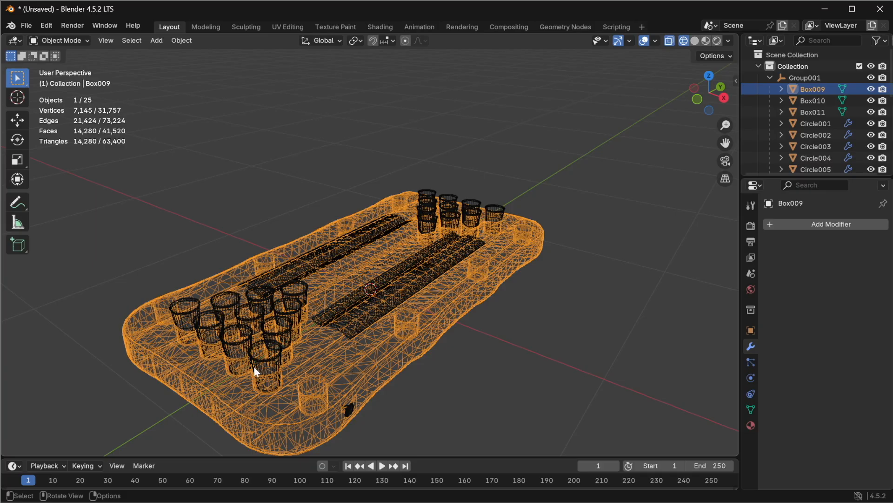
click(825, 227)
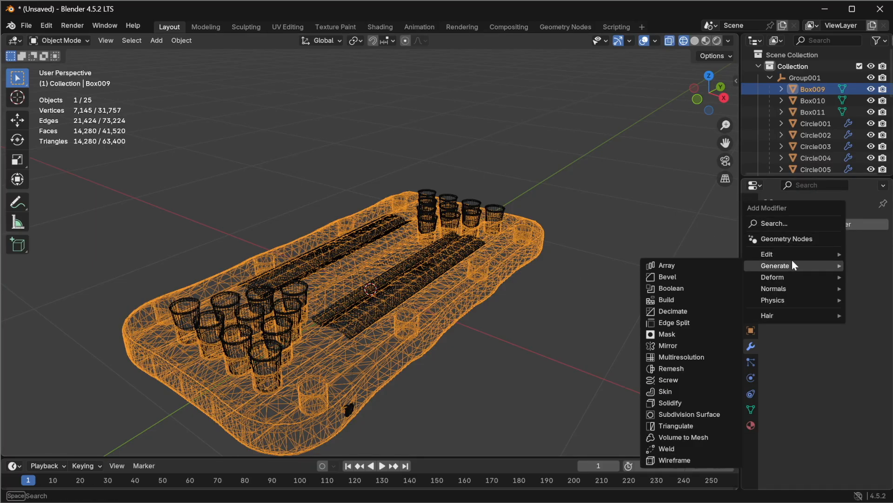
click(689, 312)
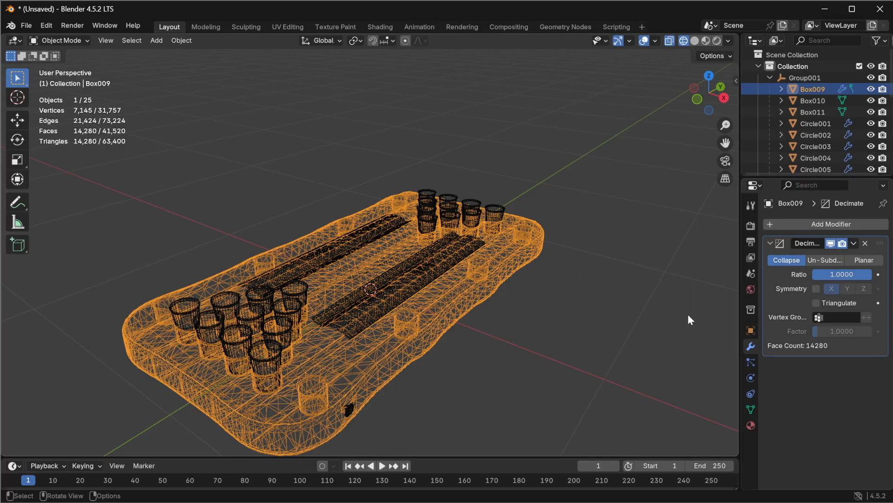
click(828, 261)
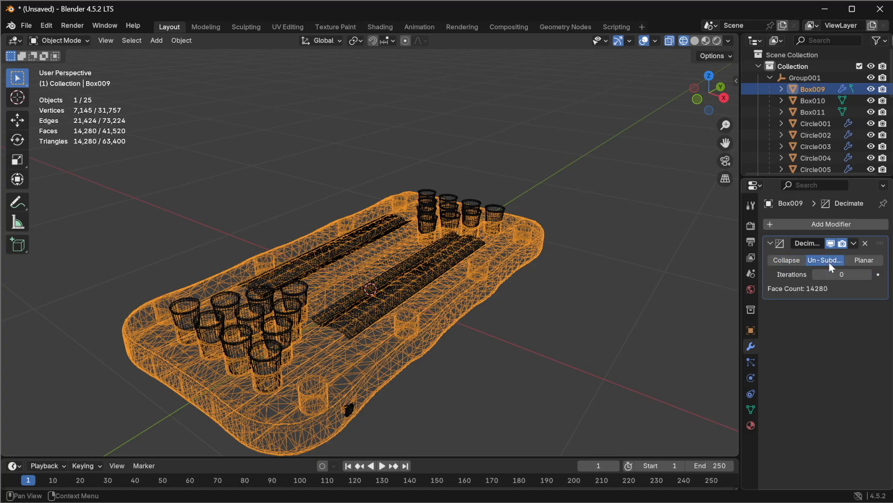
click(868, 275)
click(814, 278)
click(814, 278)
Step: Switch the float base's Decimate modifier to Planar mode, comparing it against Un-Subdivide in wireframe
click(867, 261)
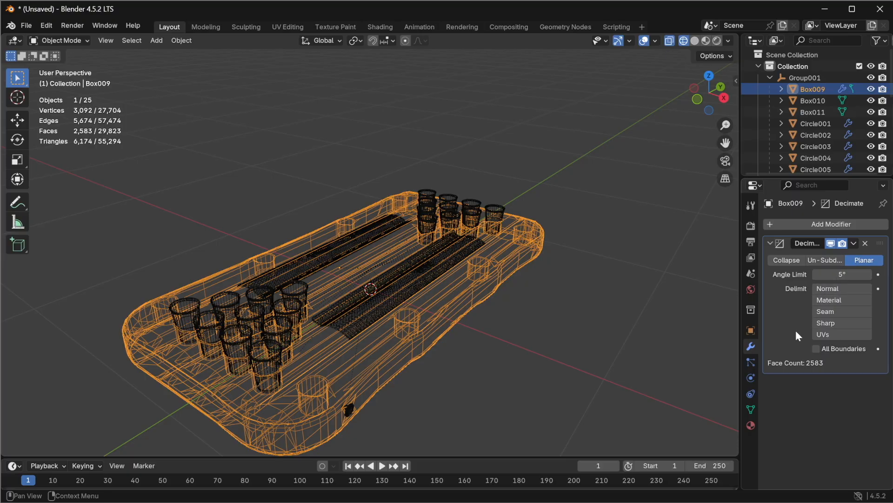
click(826, 261)
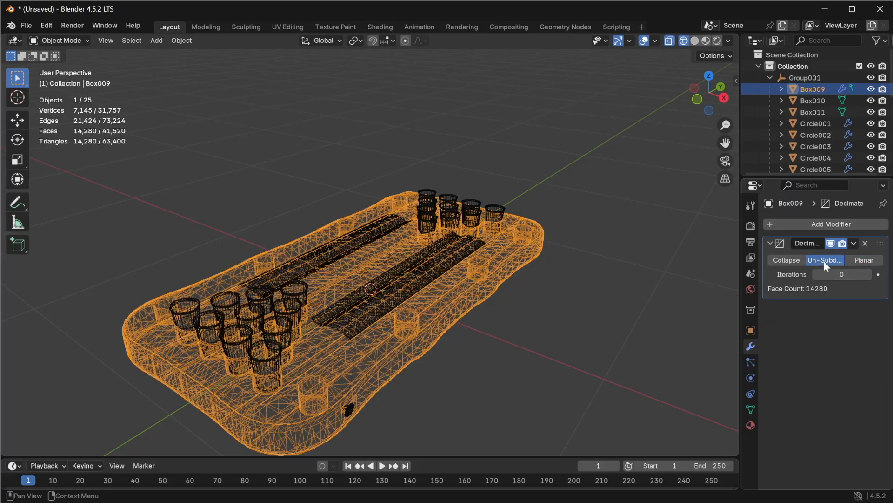
click(872, 263)
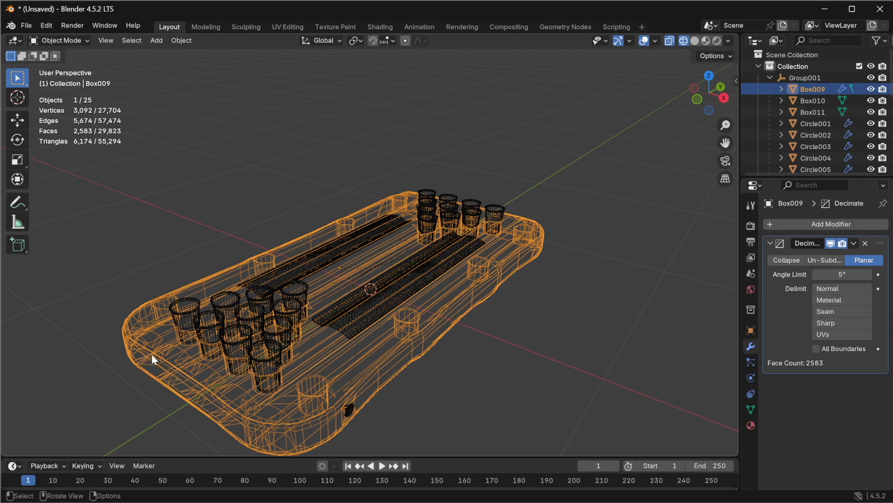
middle_drag(203, 354, 221, 333)
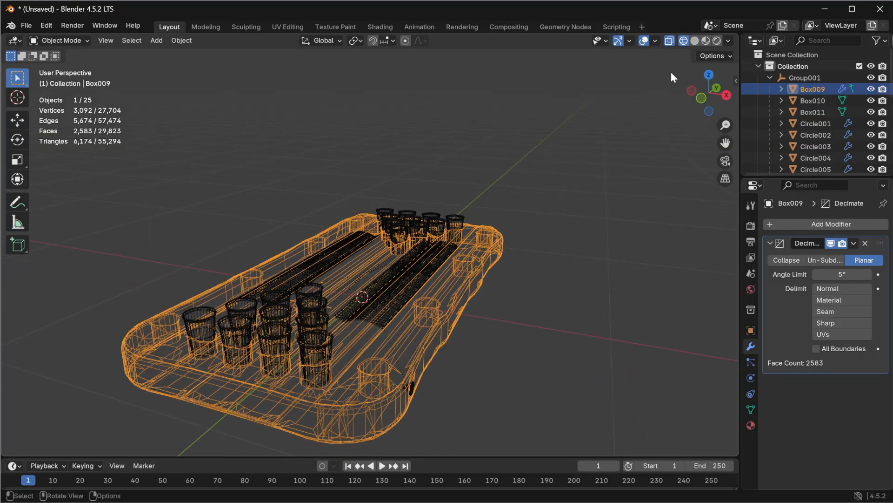
Step: Switch the viewport to Material Preview and toggle between Un-Subdivide and Planar to compare the shaded float, ending on Planar
click(706, 40)
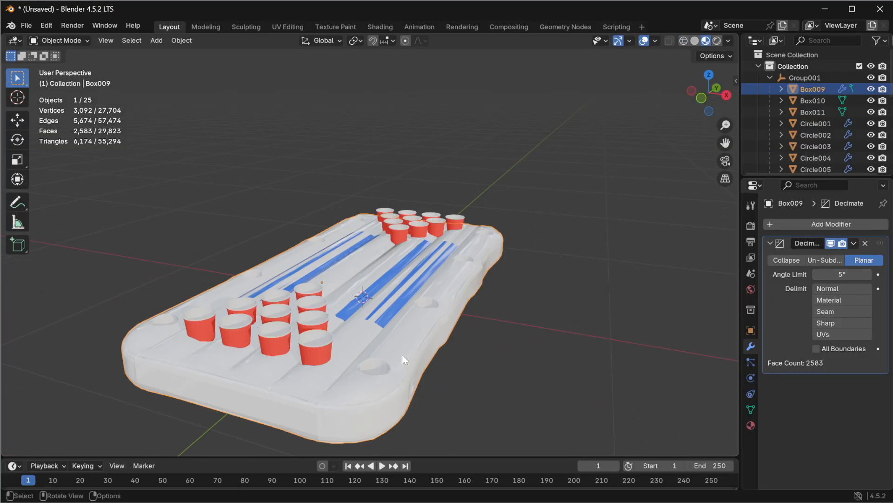
click(825, 260)
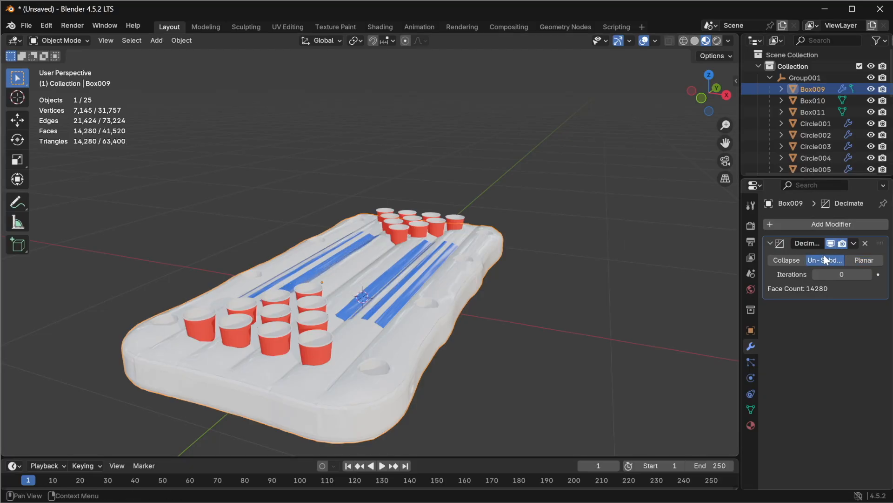
click(865, 260)
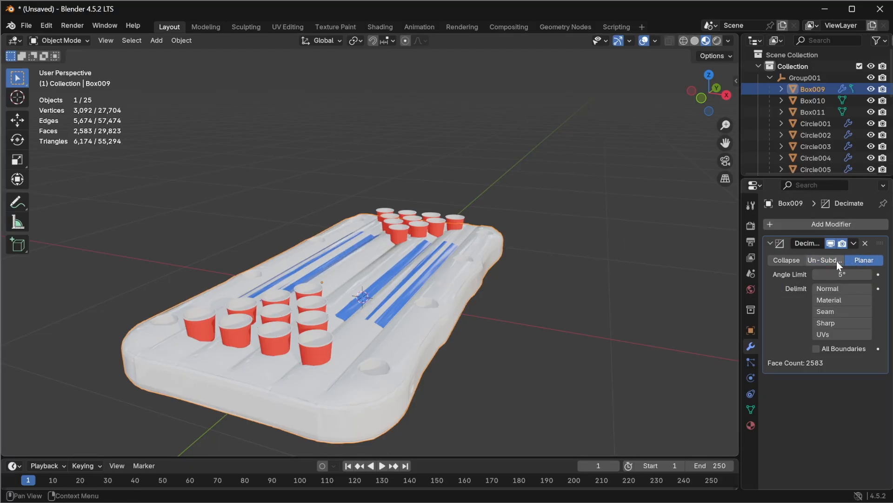
click(817, 260)
click(856, 261)
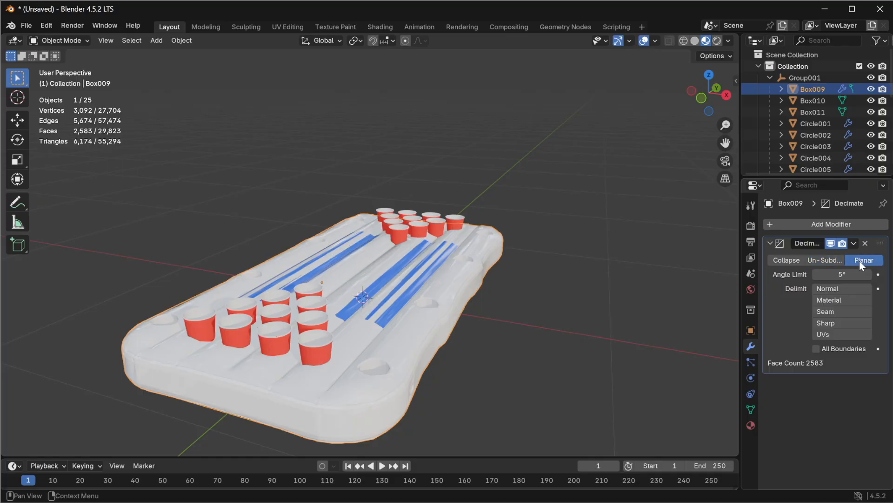
click(824, 260)
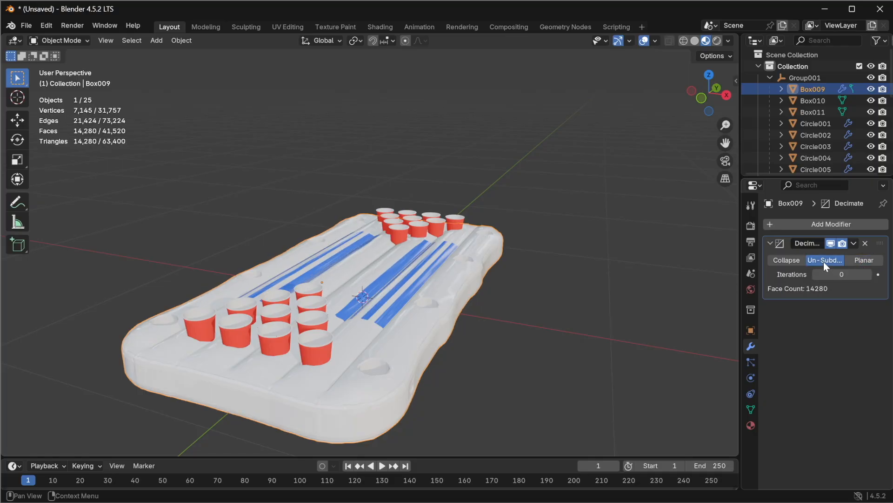
click(864, 260)
middle_drag(413, 361, 666, 339)
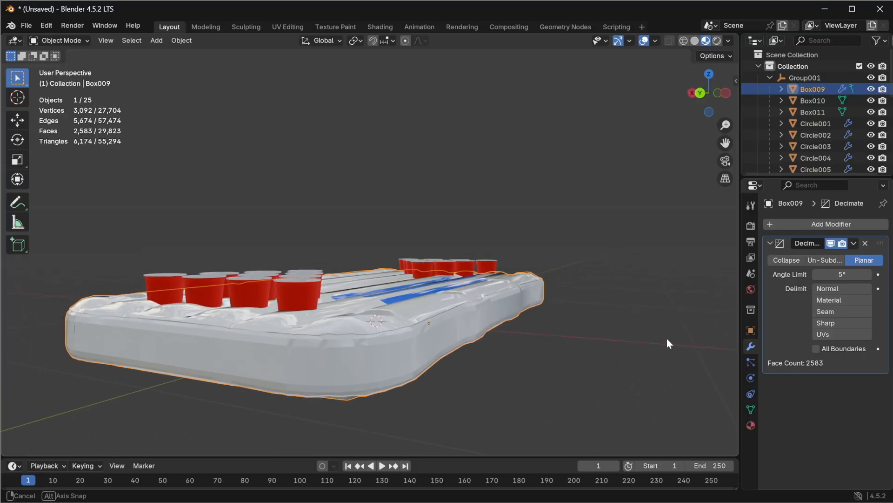
click(833, 260)
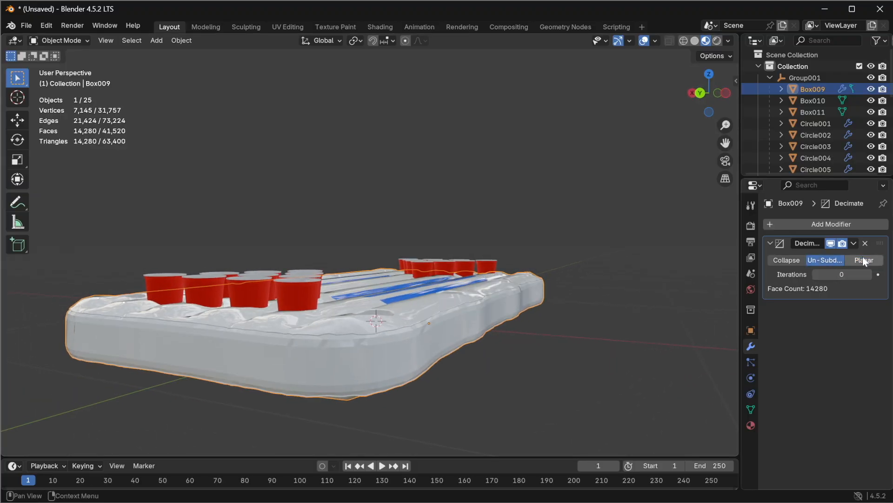
click(870, 262)
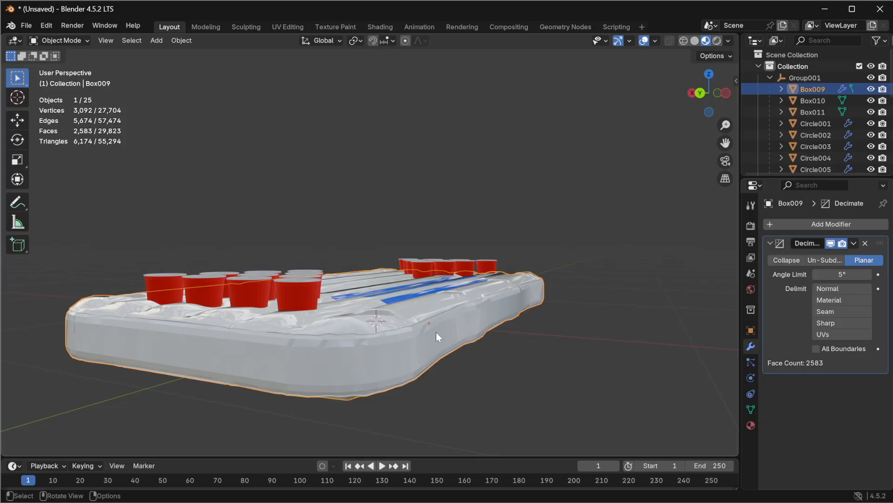
Step: Try a Planar angle limit of 10° and compare it against Un-Subdivide on the float base
click(843, 275)
text(10)
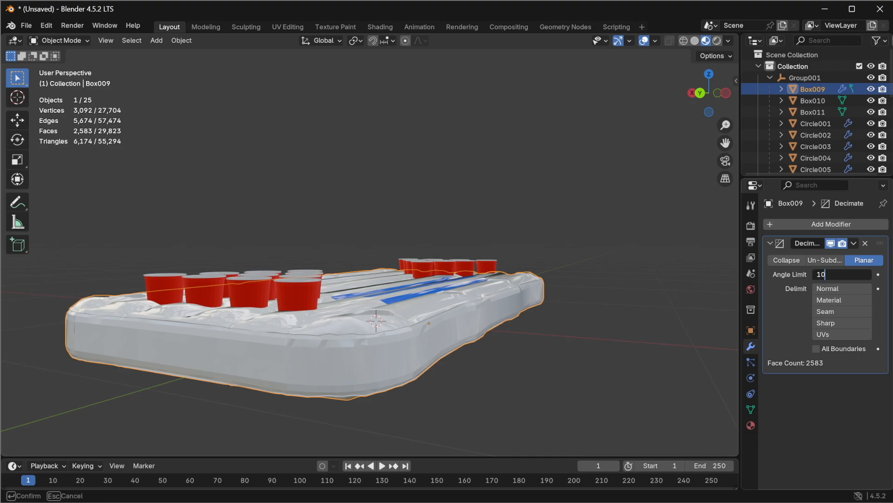
key(Return)
middle_drag(553, 315, 393, 313)
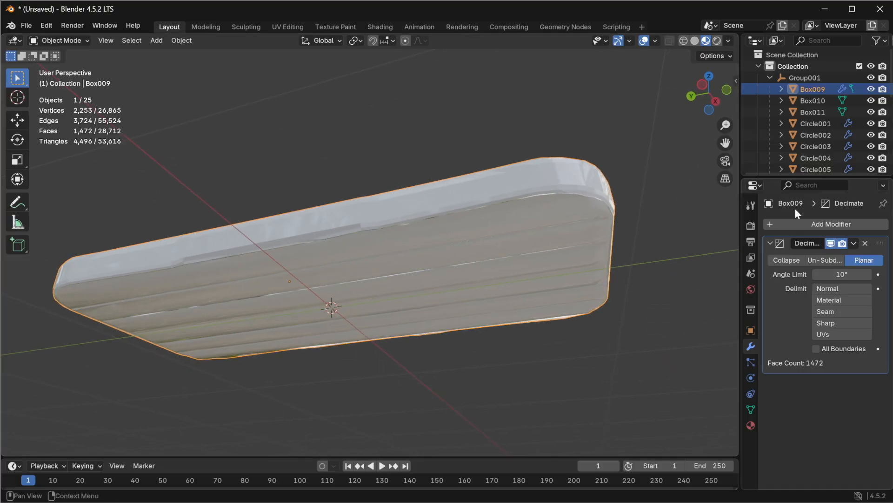
click(826, 260)
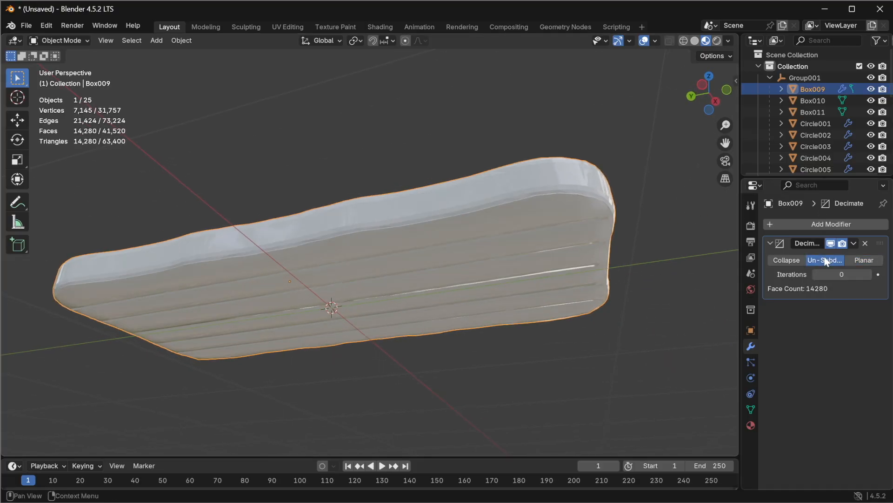
click(862, 260)
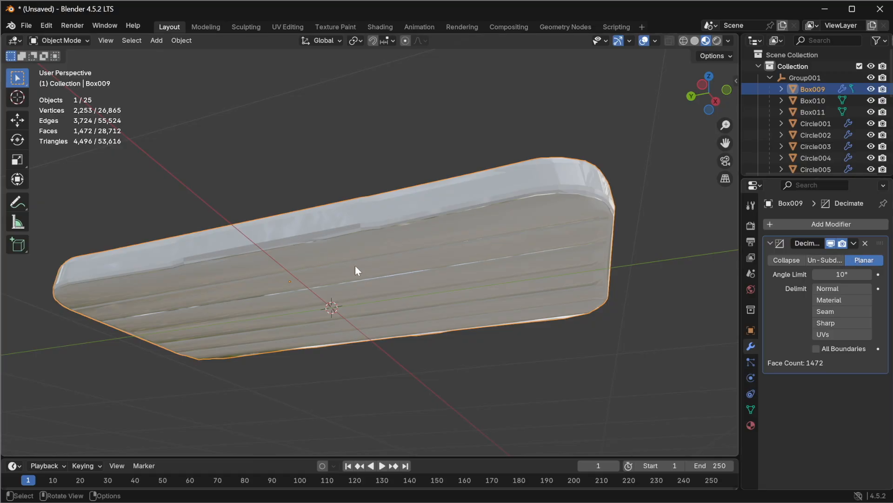
click(826, 260)
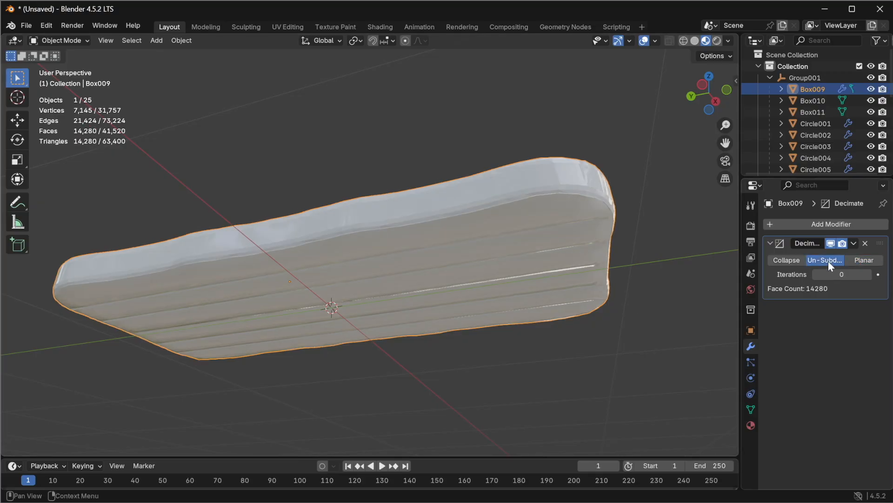
click(867, 261)
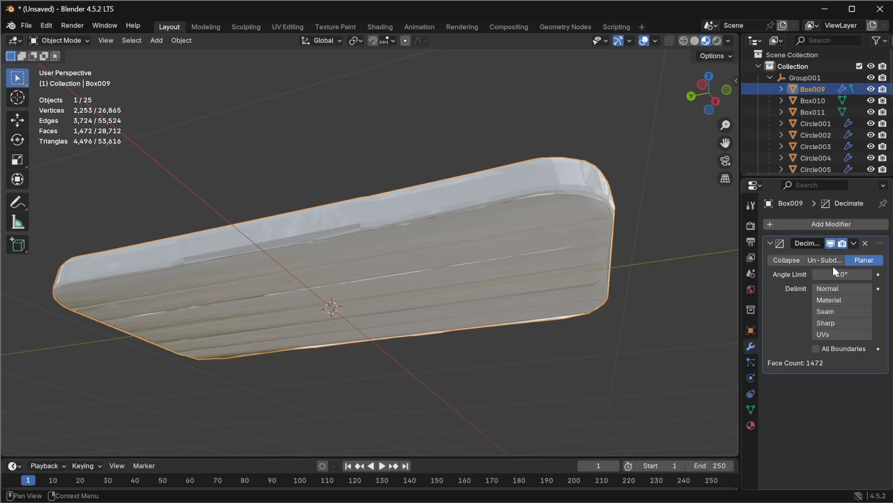
Step: Set the Planar Decimate angle limit to 5°
middle_drag(593, 229, 497, 286)
click(842, 274)
text(5)
key(Return)
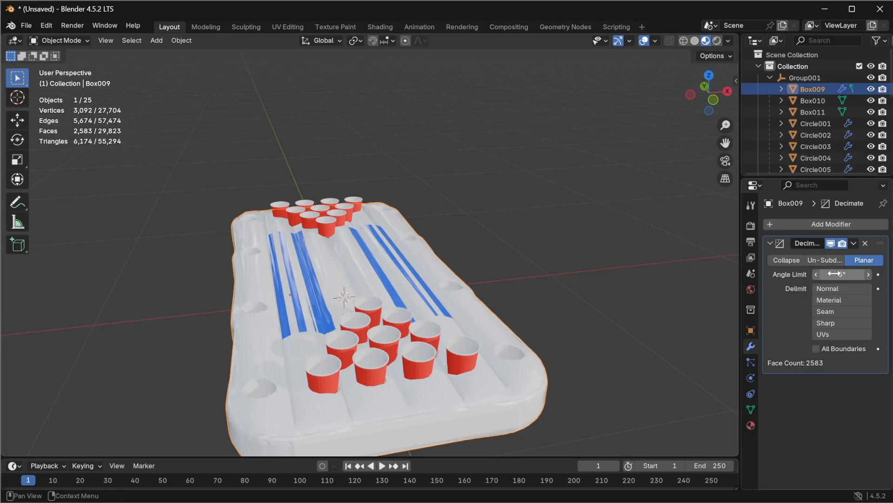
Step: Inspect the decimated float surface up close for shading artifacts
middle_drag(293, 436, 344, 265)
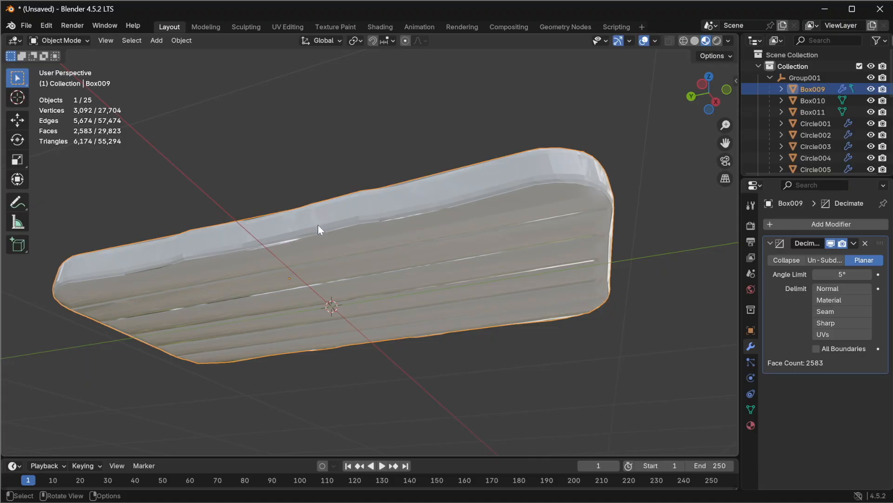
middle_drag(251, 329, 299, 425)
middle_drag(207, 428, 169, 362)
scroll(252, 276, up, 5)
scroll(91, 316, up, 3)
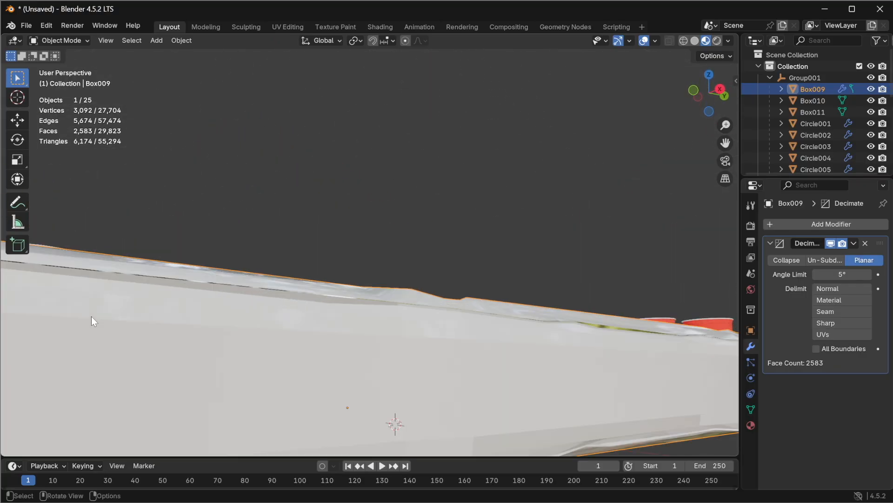
middle_drag(326, 279, 426, 237)
scroll(426, 235, up, 3)
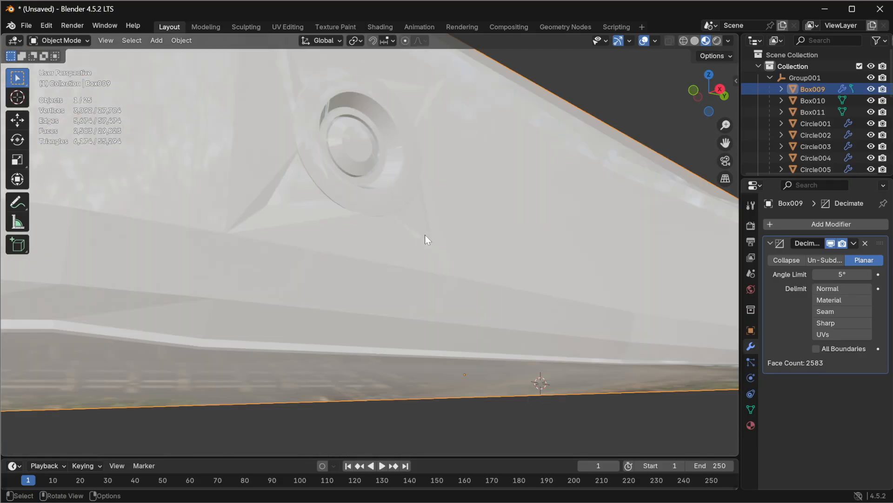
middle_drag(582, 209, 446, 269)
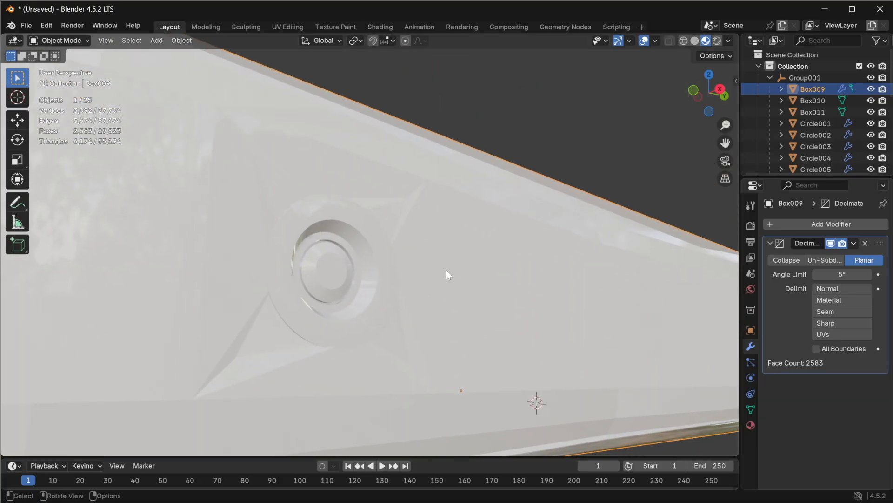
Step: Return the viewport to wireframe display after checking the material preview
click(684, 42)
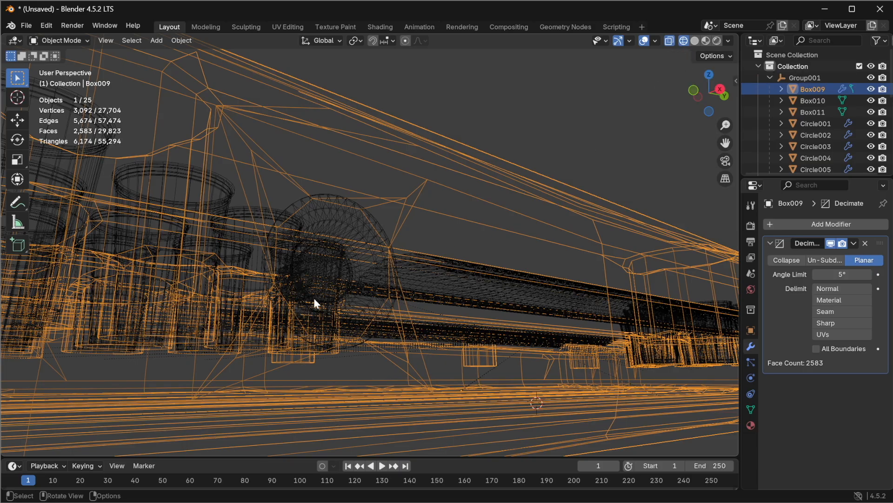
click(706, 41)
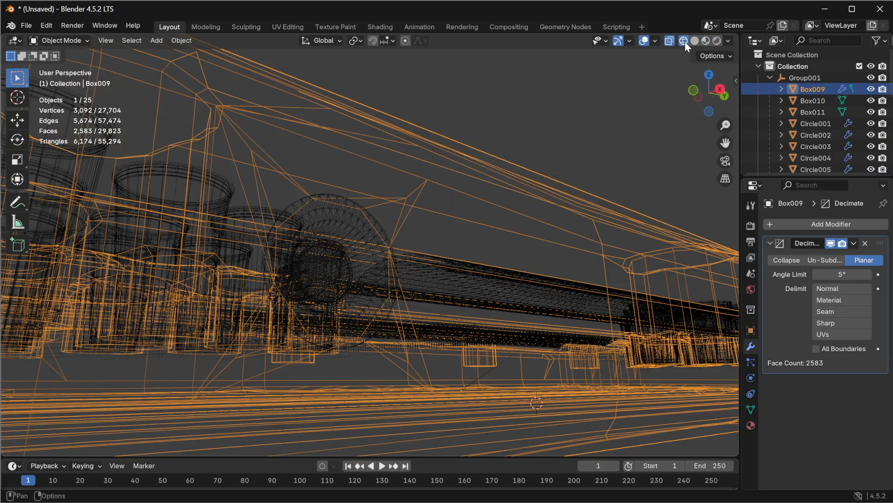
click(684, 42)
Step: Apply the Decimate modifier on the float base
middle_drag(552, 217, 368, 307)
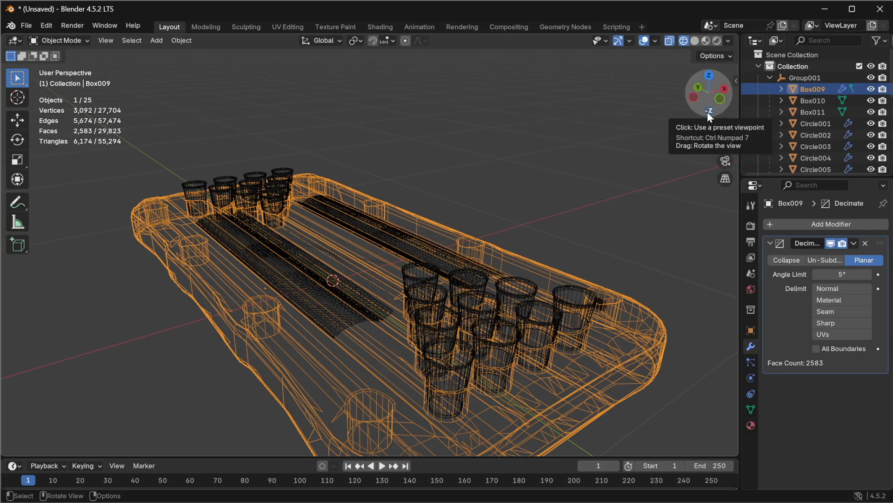
click(853, 242)
click(827, 256)
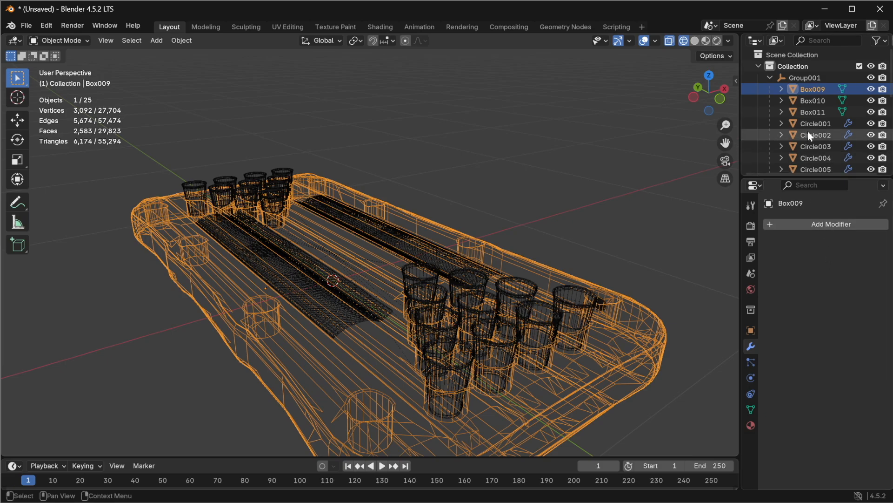
Step: Rename the float base object to Float
double_click(812, 89)
text(Float)
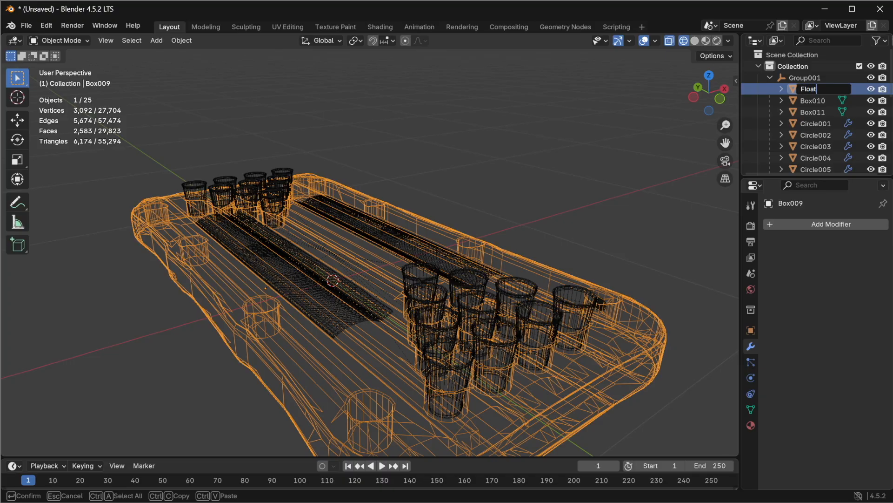
key(Return)
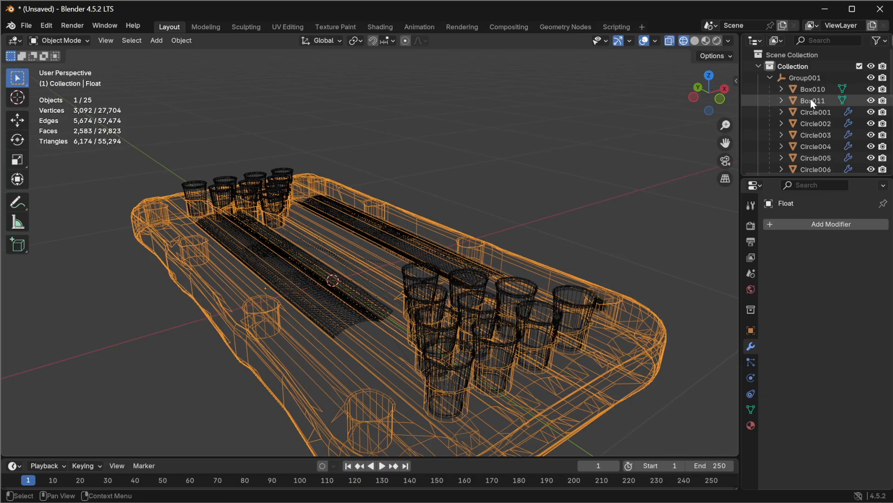
Step: Enter Edit Mode on the Float object from a bottom orthographic view
scroll(810, 99, down, 8)
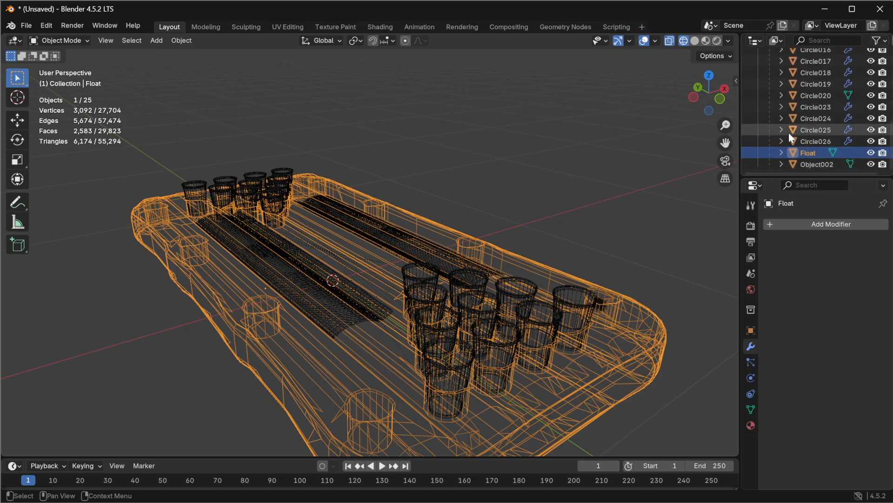
click(711, 112)
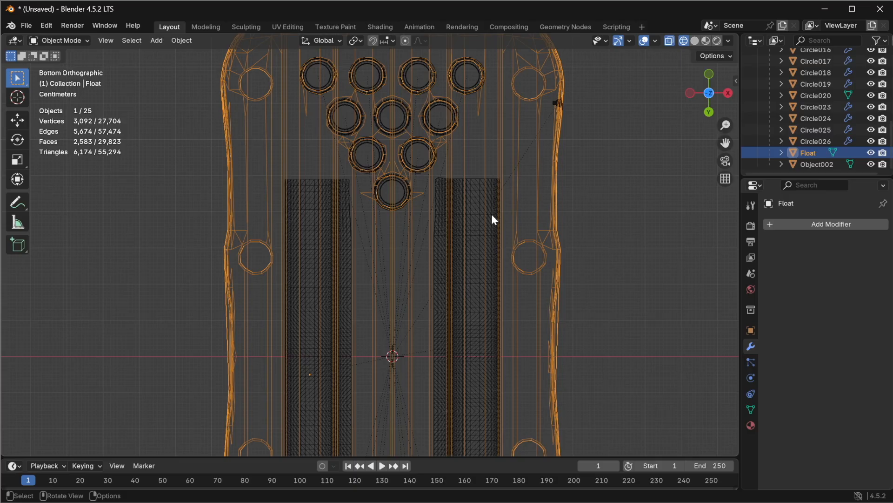
scroll(351, 291, down, 6)
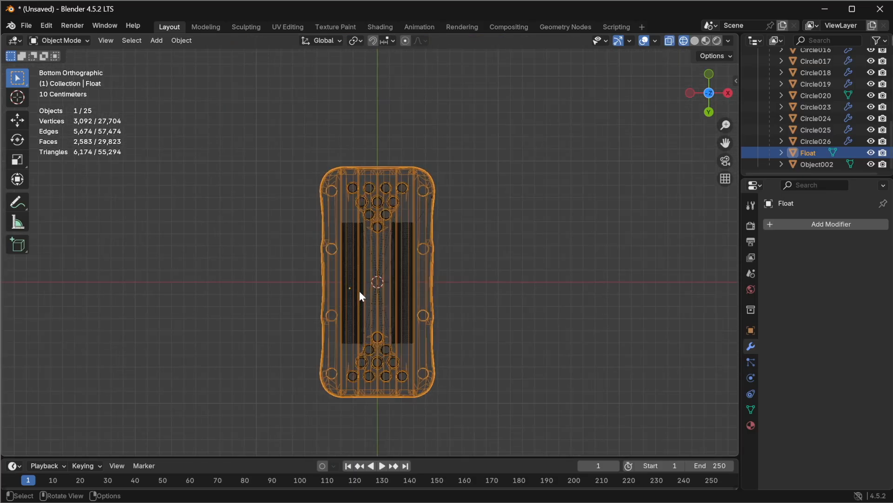
click(58, 40)
click(61, 66)
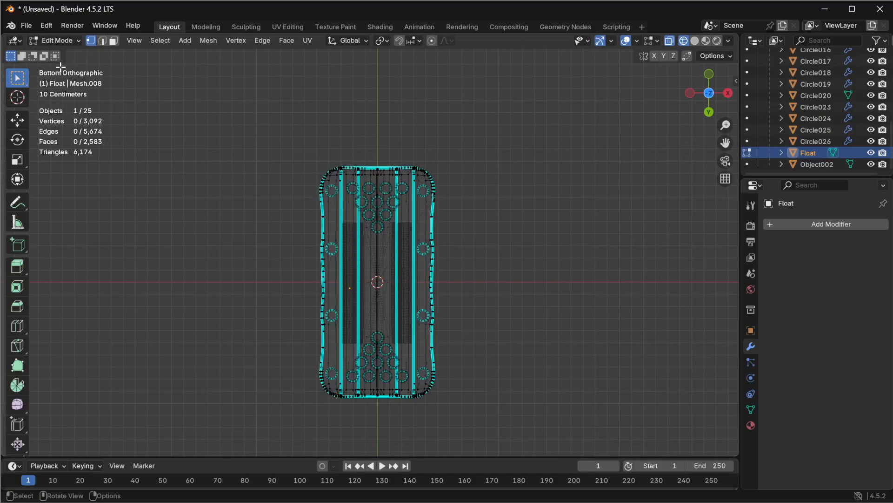
Step: Delete the float's visible underside faces, box-selected in face mode from the bottom view with X-ray off
scroll(339, 200, up, 2)
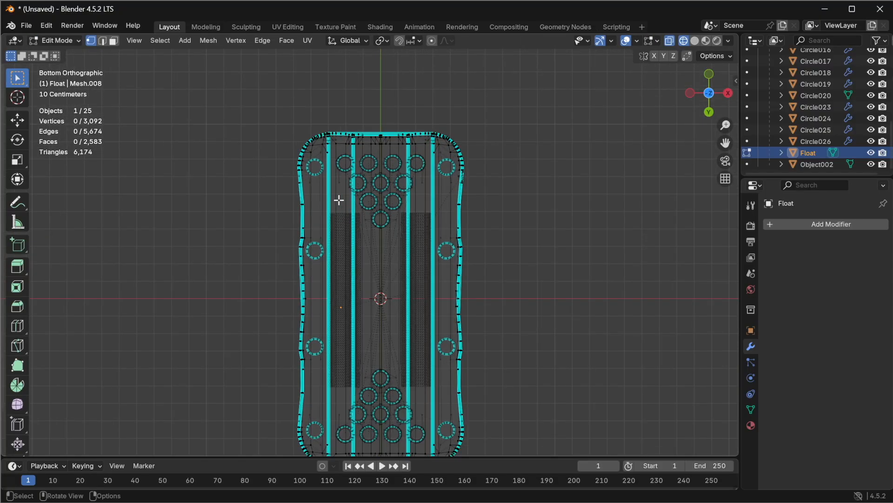
scroll(339, 199, down, 1)
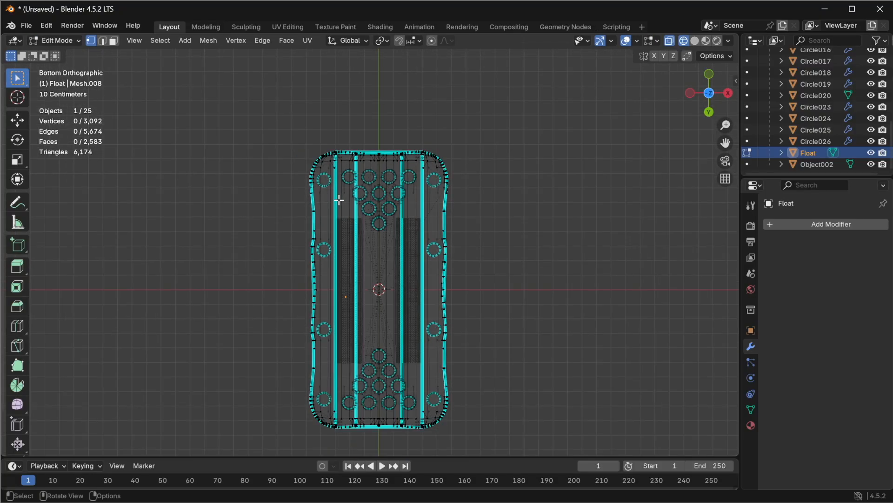
click(671, 41)
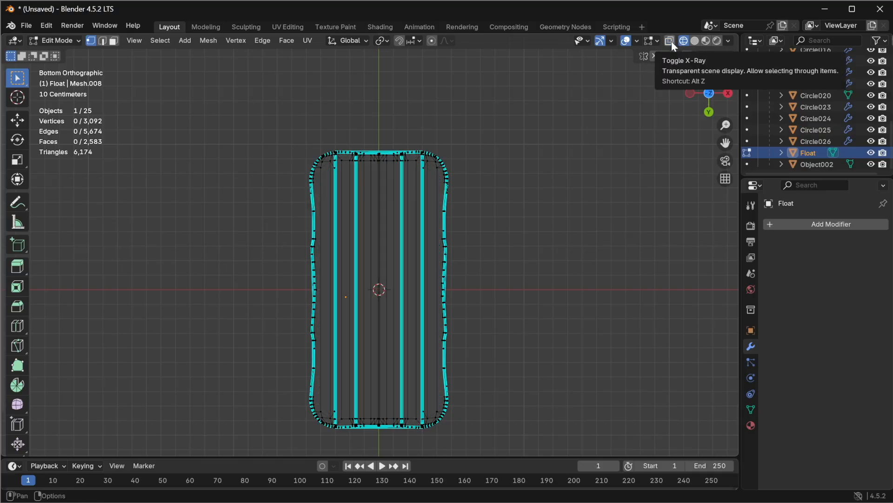
click(115, 42)
drag(325, 163, 435, 417)
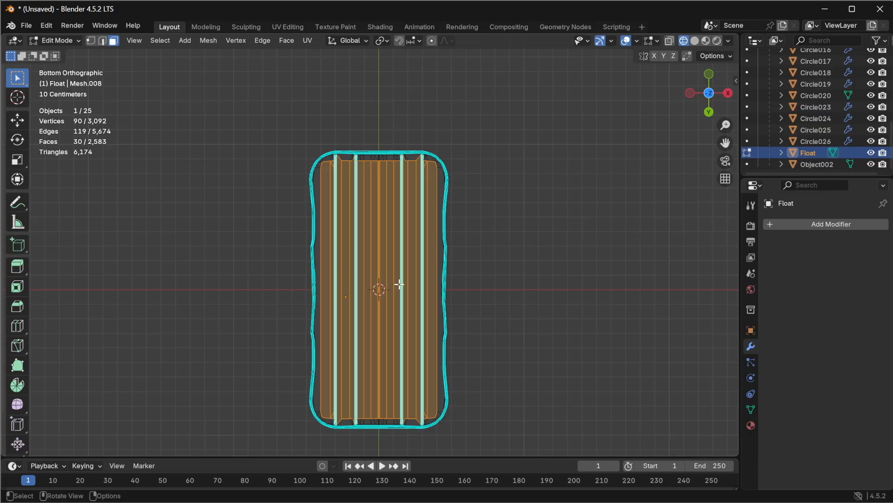
mouse_move(455, 172)
middle_down()
mouse_move(451, 197)
mouse_move(383, 301)
mouse_move(271, 369)
mouse_move(214, 305)
mouse_move(199, 219)
mouse_move(214, 190)
mouse_move(359, 175)
mouse_move(461, 181)
mouse_move(448, 187)
middle_up()
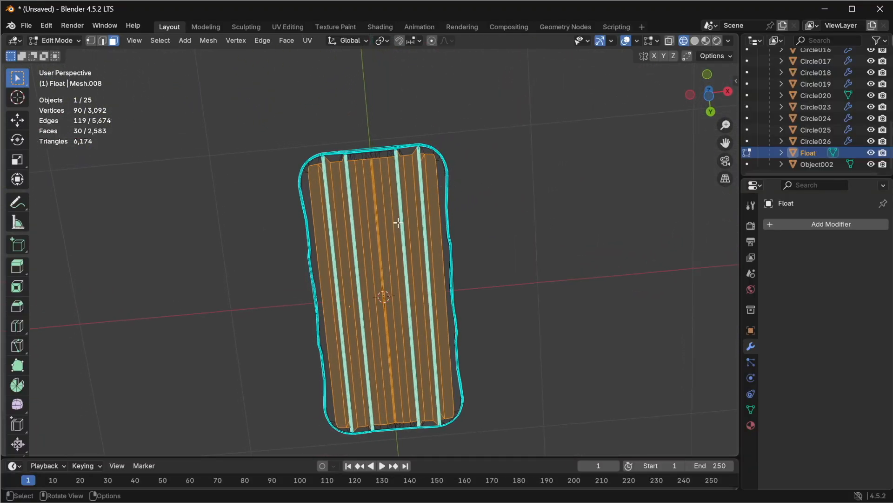
right_click(387, 249)
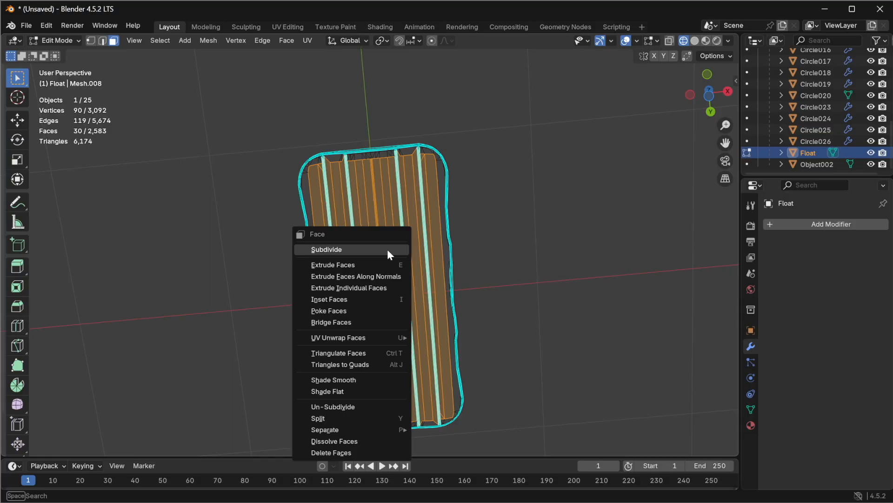
click(376, 454)
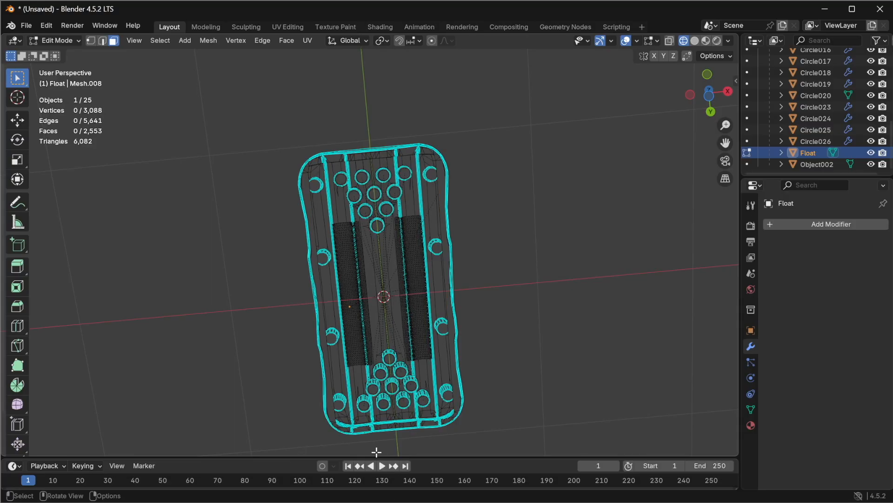
Step: Switch to Material Preview and enable camera backface culling on the float's material
click(706, 41)
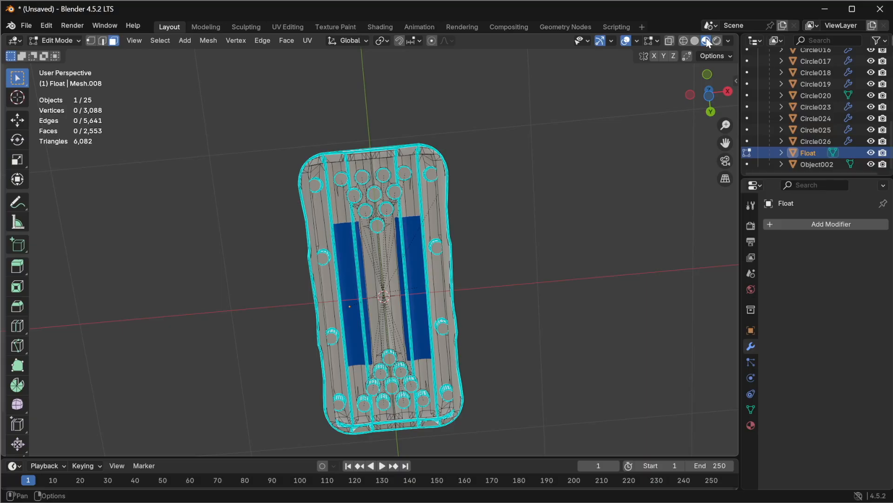
middle_drag(414, 190, 331, 238)
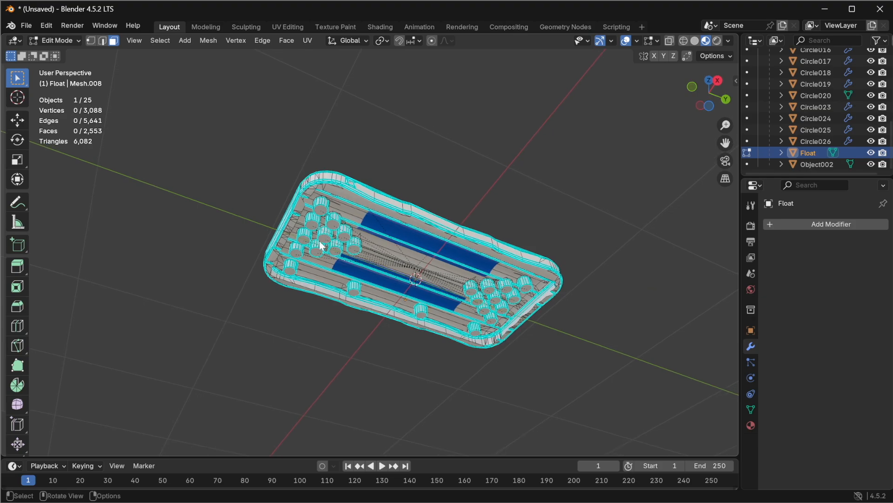
click(752, 425)
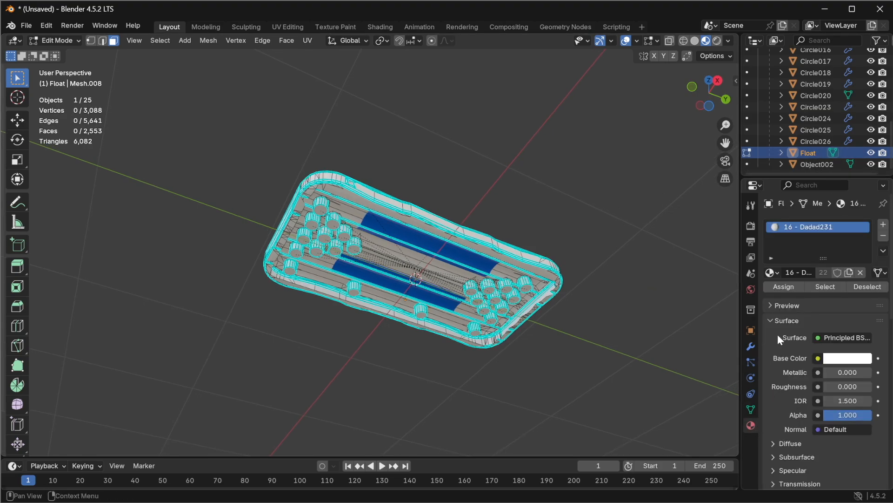
scroll(778, 326, down, 5)
scroll(775, 328, down, 5)
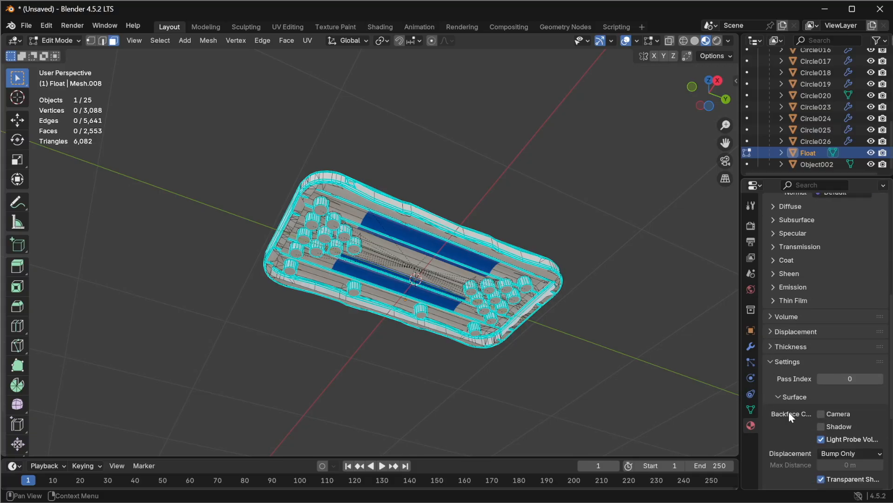
click(821, 413)
Step: Delete a single face on the float's upper rim beside the cup holes
middle_drag(522, 296, 57, 321)
middle_drag(81, 350, 137, 289)
scroll(325, 201, up, 5)
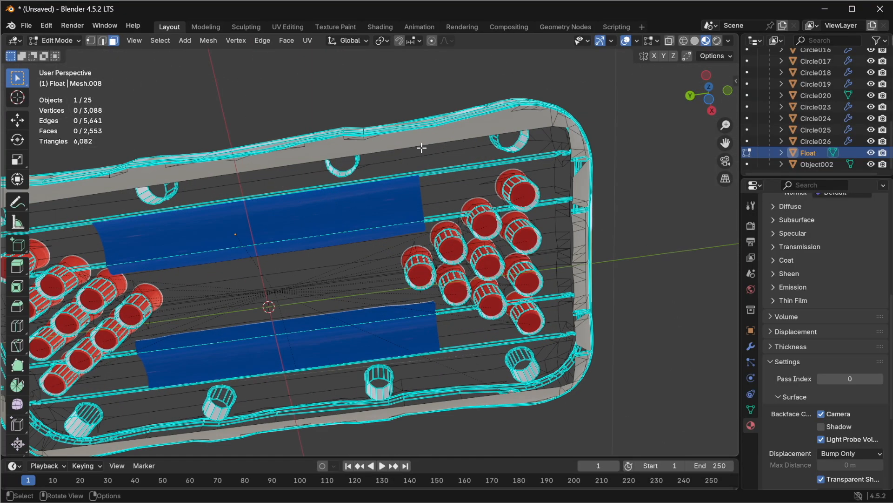
click(417, 140)
right_click(409, 140)
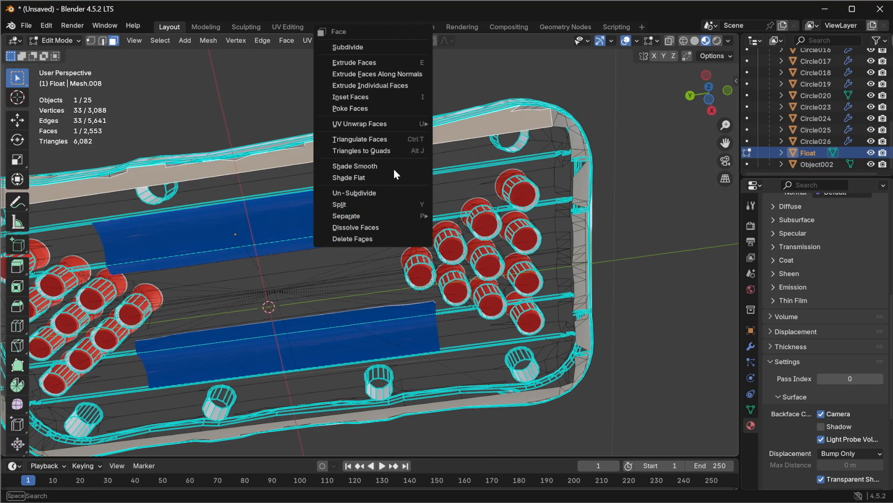
click(373, 237)
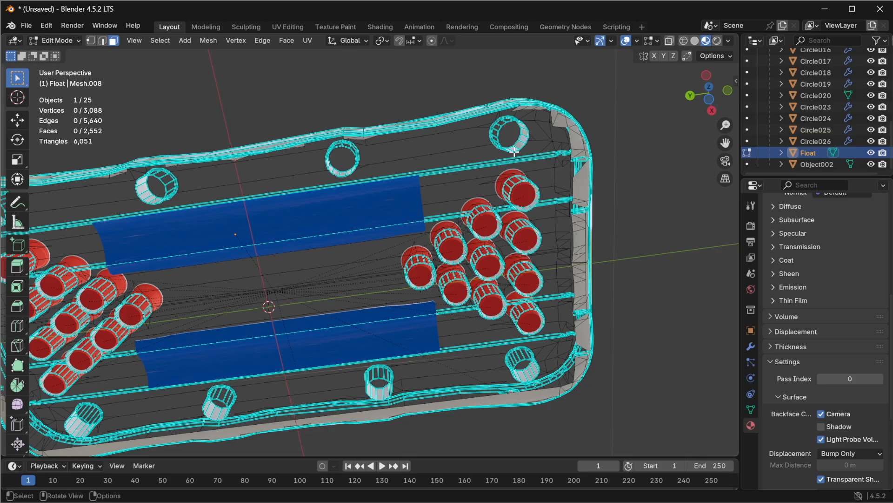
click(712, 100)
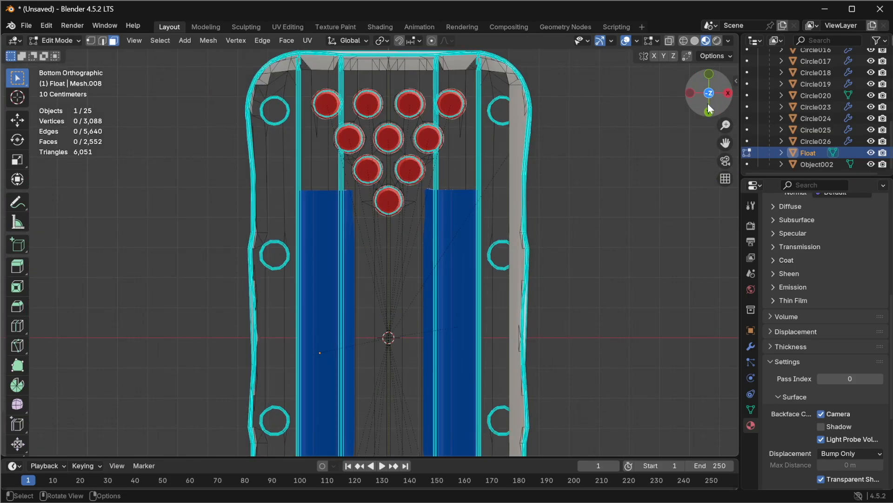
scroll(484, 230, down, 5)
drag(242, 90, 520, 438)
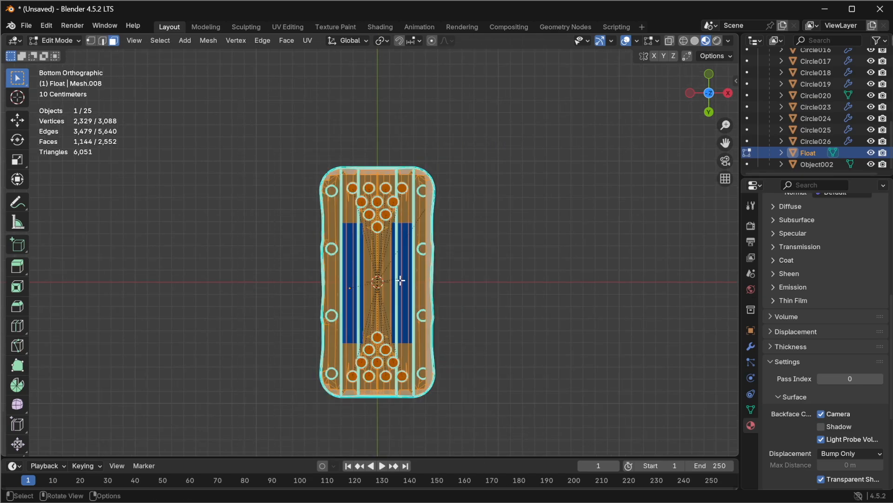
middle_drag(408, 233, 207, 266)
Step: Undo the last four actions to restore the deleted float faces
key(ctrl+z)
key(ctrl+z)
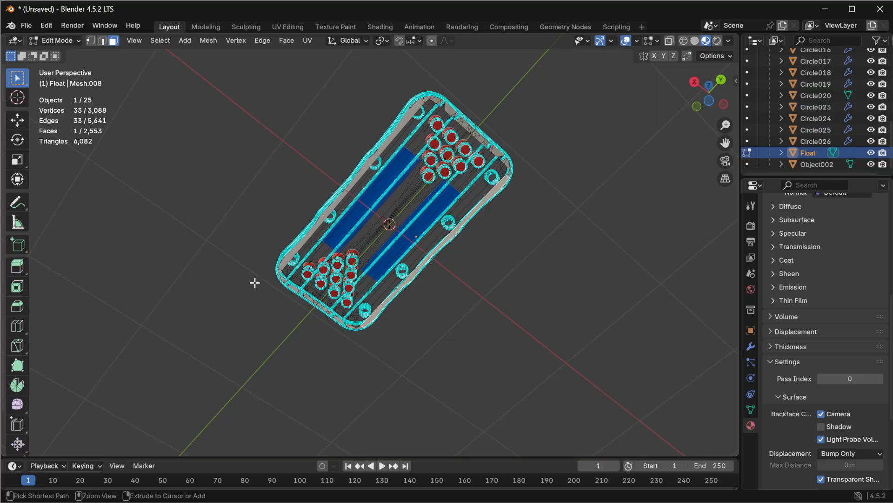
key(ctrl+z)
key(ctrl+z)
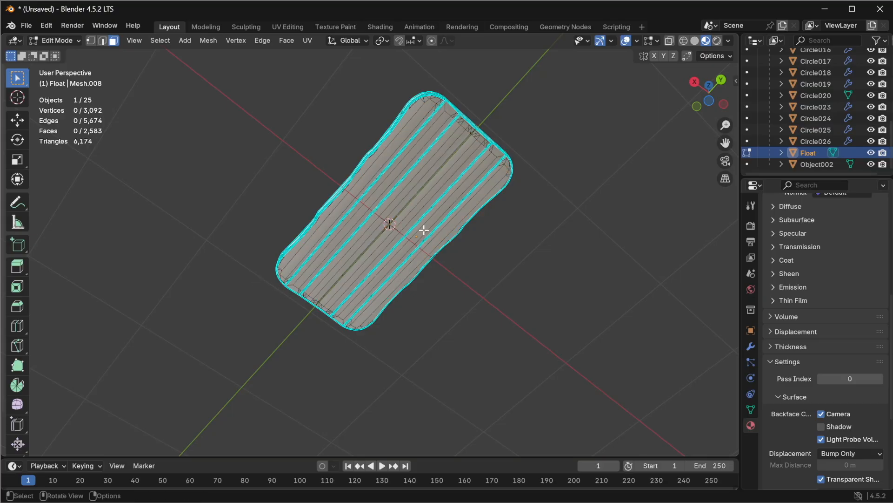
Step: Select faces along the float's underside and sides from the bottom and right orthographic views with X-ray on
click(710, 101)
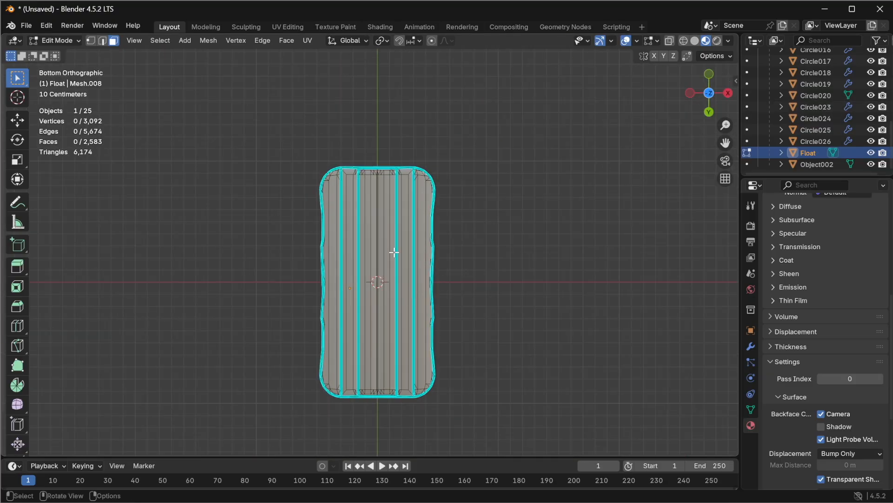
drag(275, 126, 503, 434)
middle_drag(503, 434, 506, 347)
scroll(391, 347, up, 5)
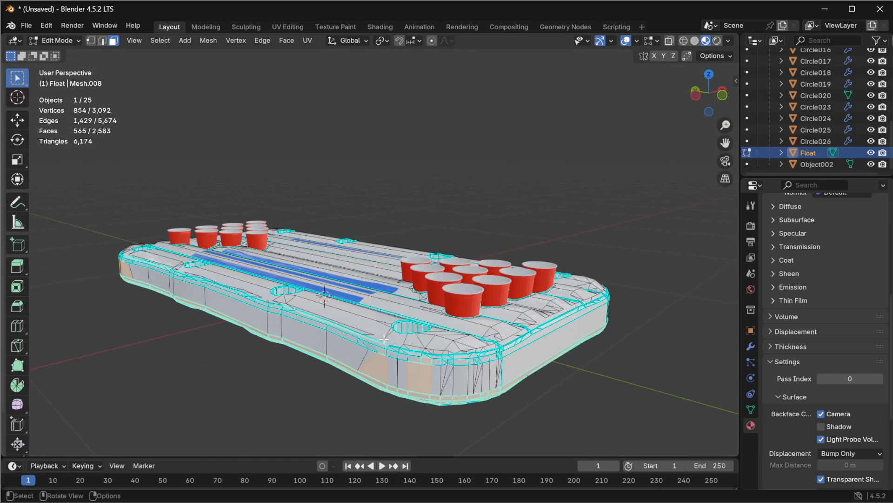
middle_drag(391, 347, 438, 316)
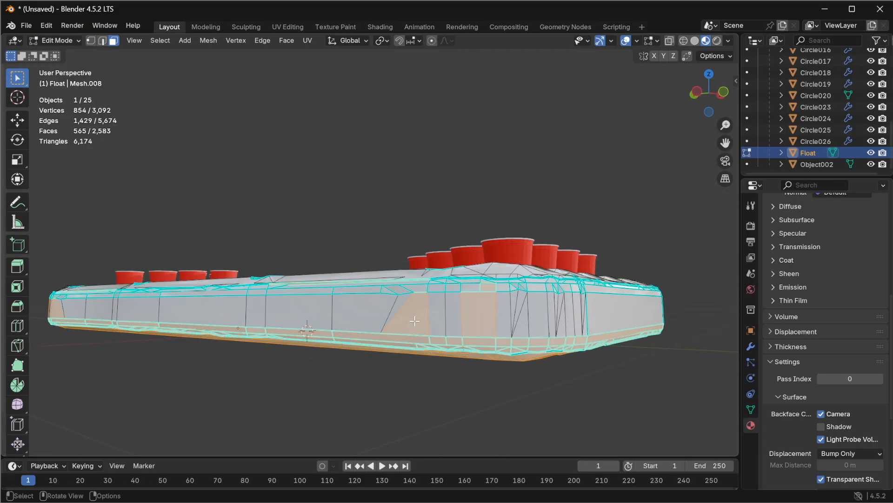
middle_drag(377, 339, 415, 318)
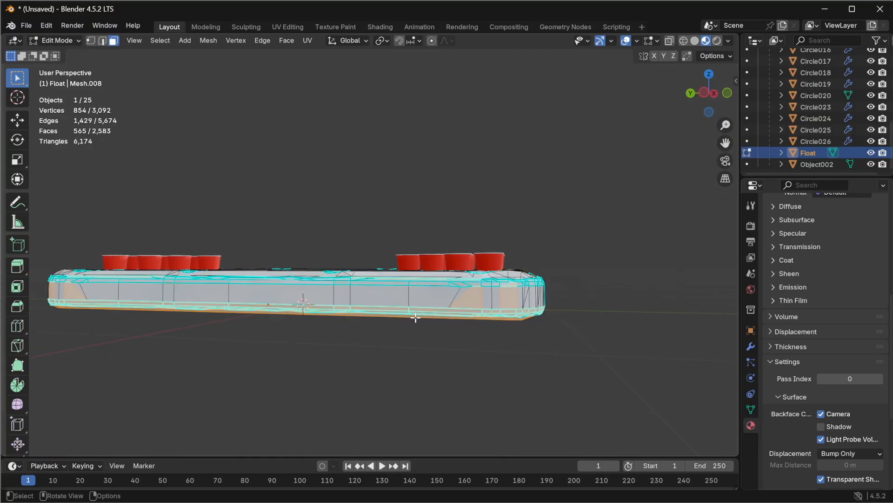
click(713, 94)
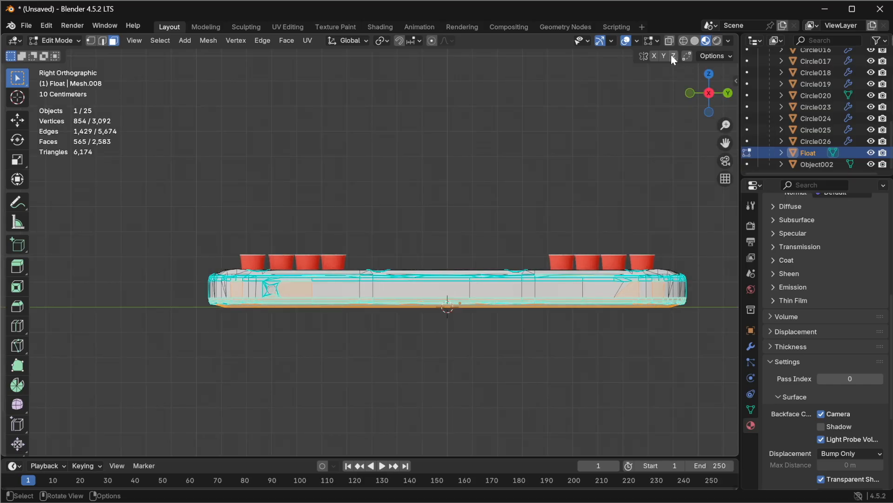
click(680, 40)
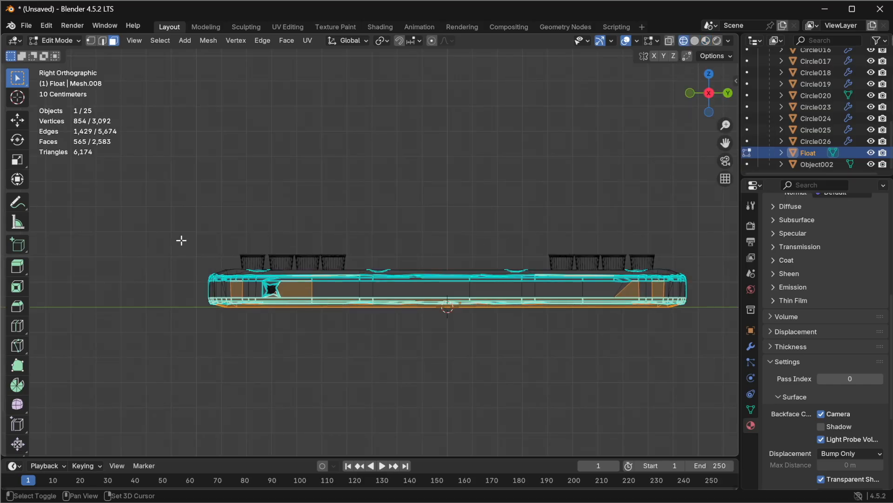
shift+drag(127, 229, 717, 296)
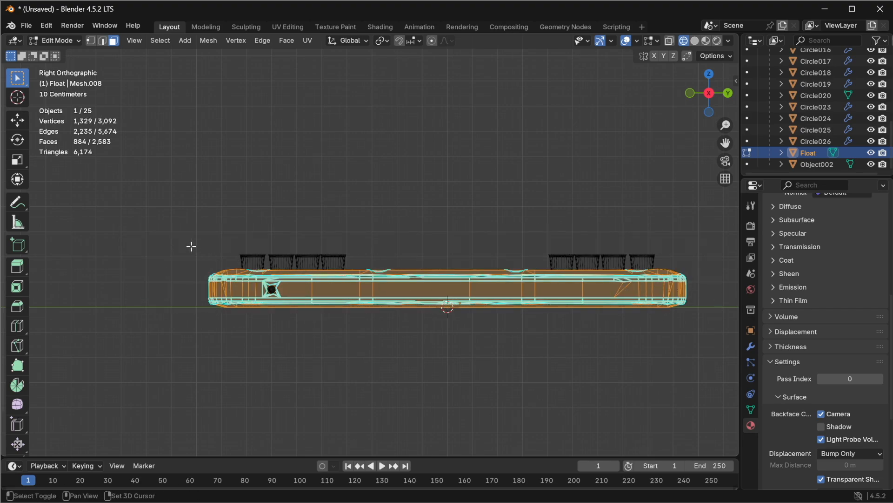
shift+drag(184, 244, 710, 292)
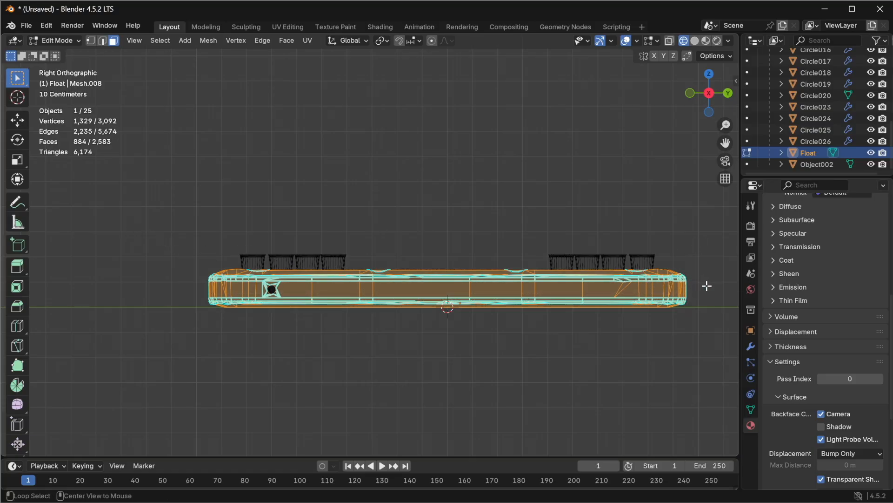
drag(170, 231, 724, 290)
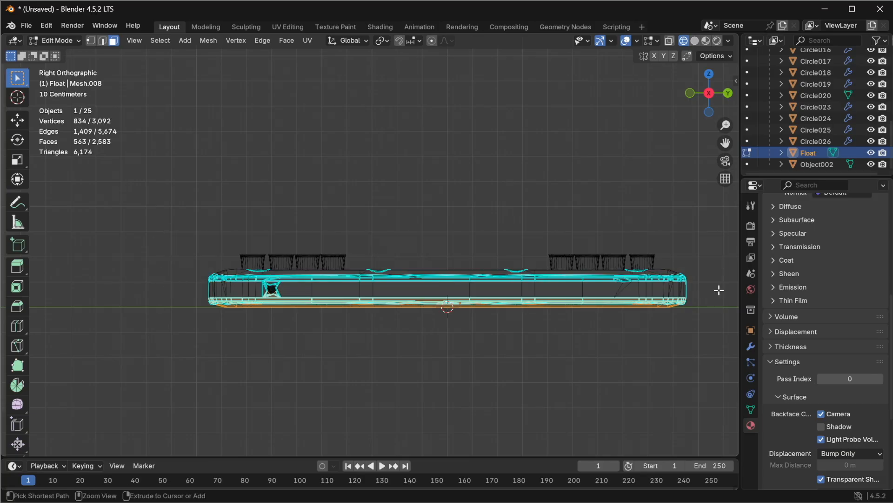
ctrl+drag(157, 239, 710, 302)
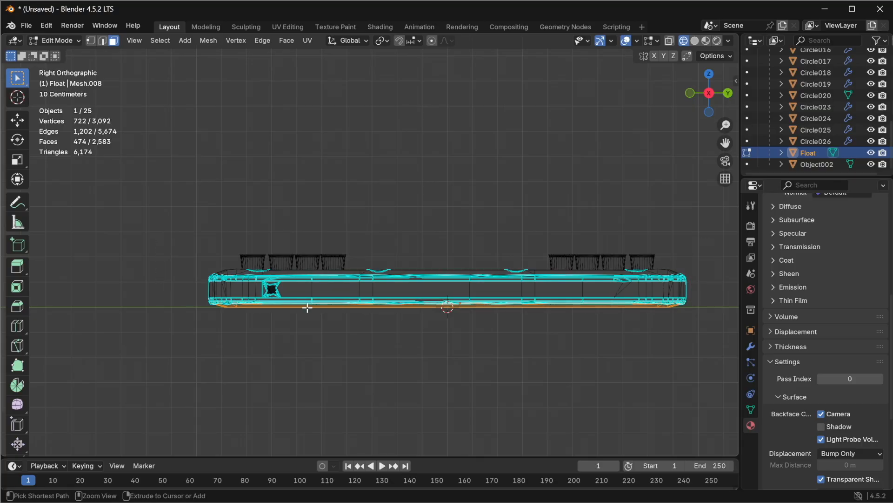
Step: Deselect everything on the float mesh and return to Object Mode
click(709, 112)
scroll(480, 227, down, 4)
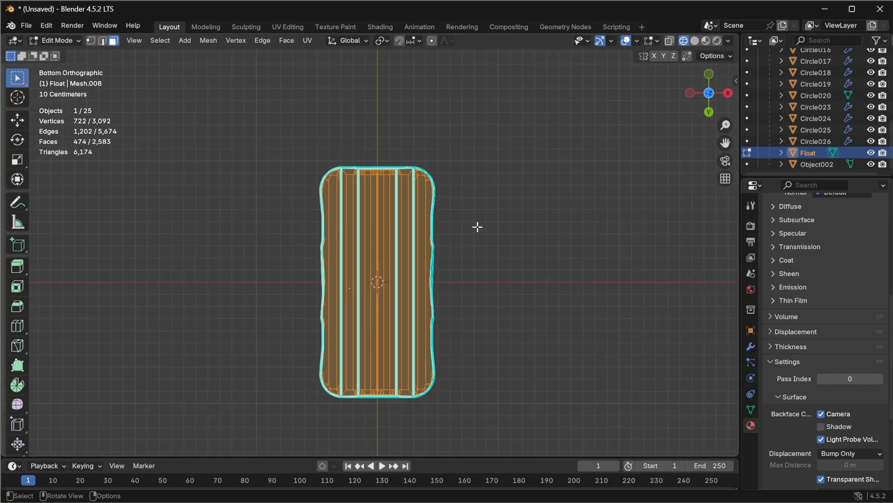
middle_drag(431, 282, 81, 408)
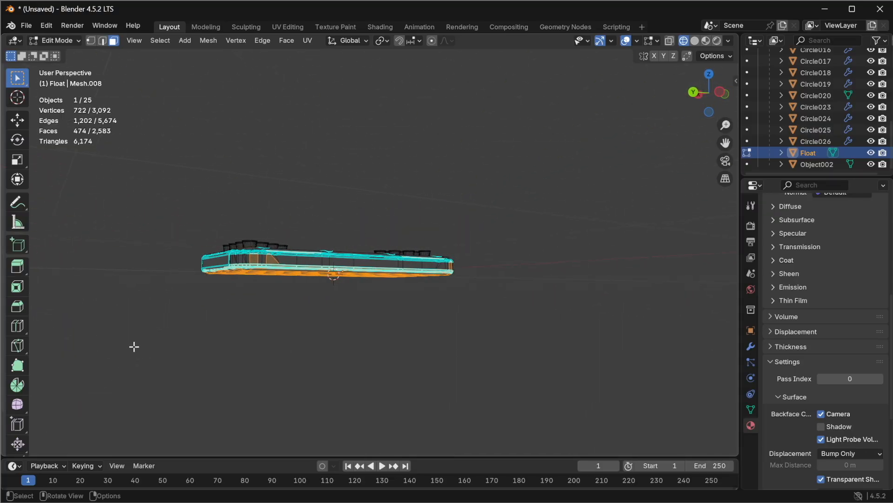
ctrl+click(254, 255)
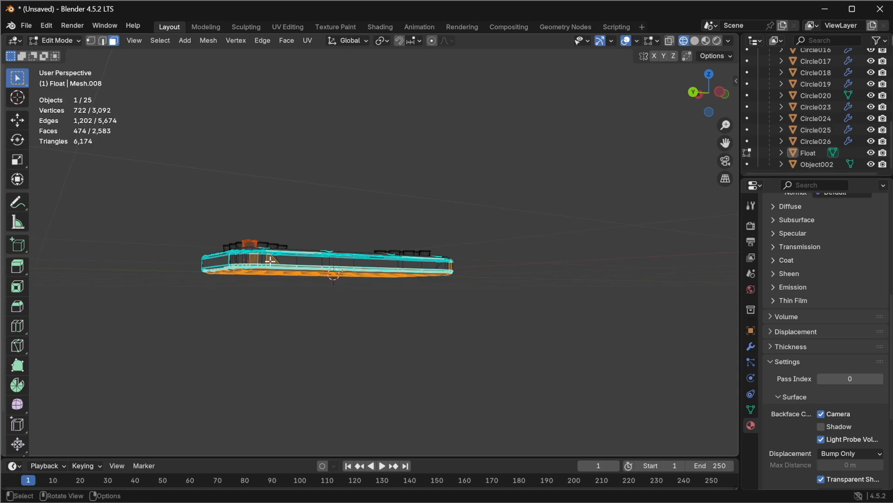
scroll(263, 242, up, 2)
scroll(266, 247, down, 1)
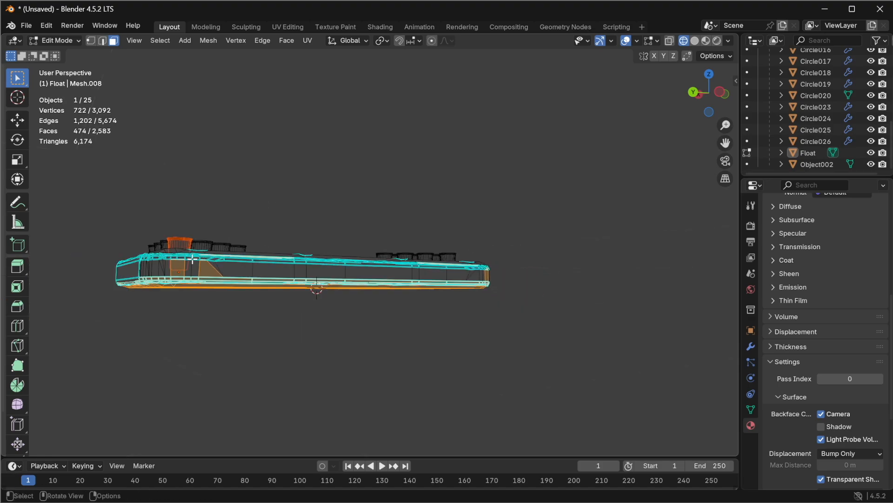
click(225, 217)
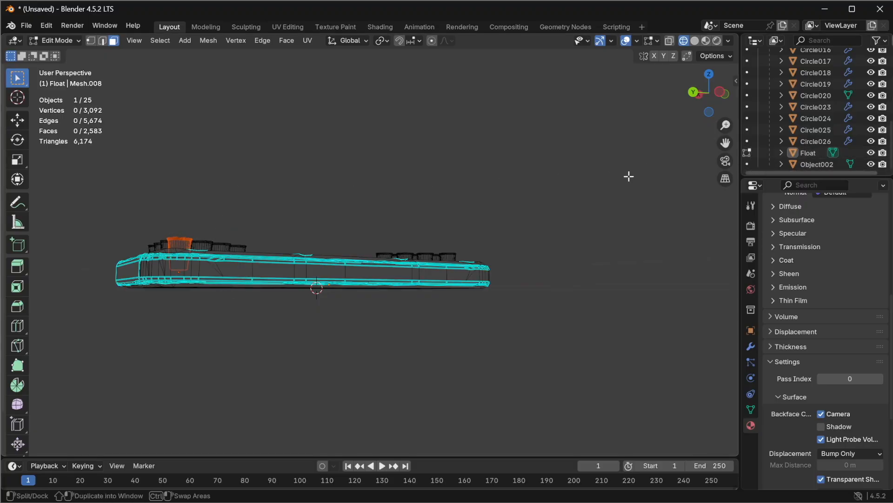
key(Tab)
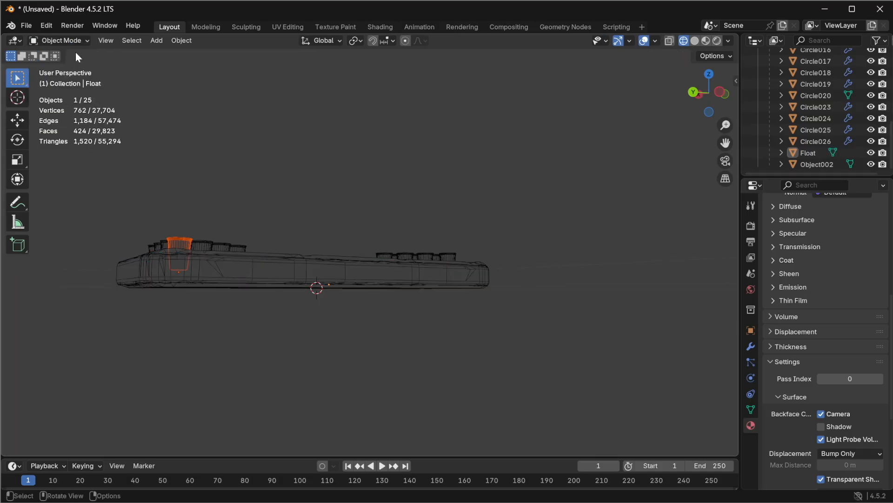
middle_drag(169, 225, 235, 261)
click(193, 190)
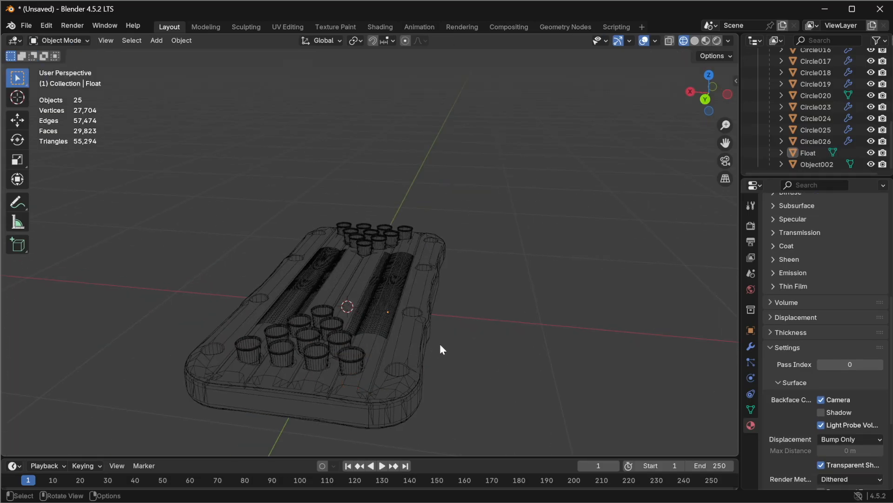
Step: Select the Float object and switch it into Edit Mode
click(798, 154)
click(59, 40)
click(70, 66)
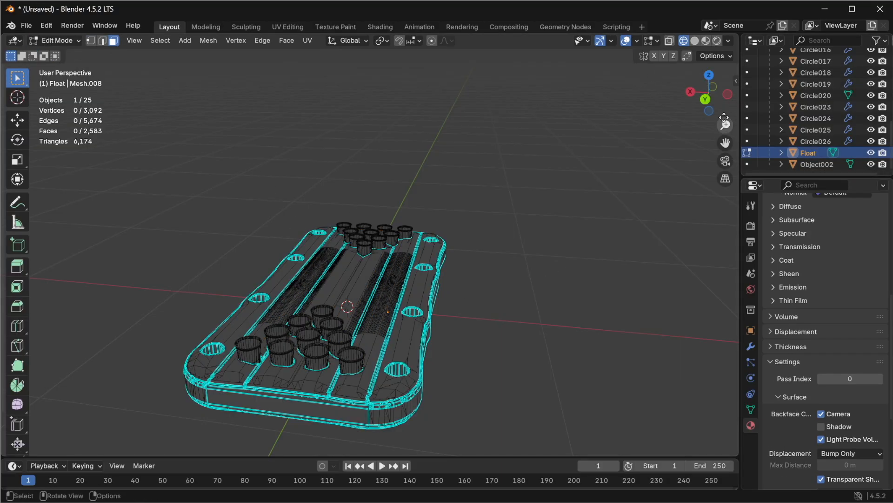
Step: From the bottom view, box-select all faces of the float mesh
click(710, 112)
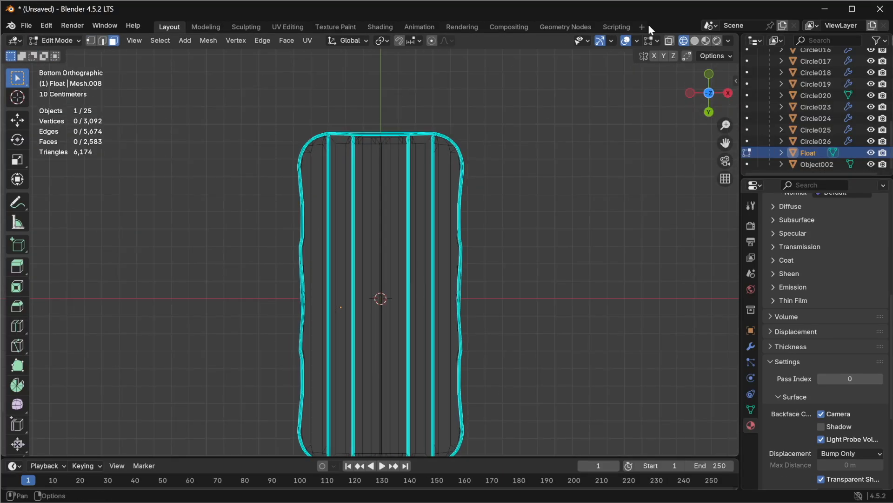
scroll(492, 209, down, 3)
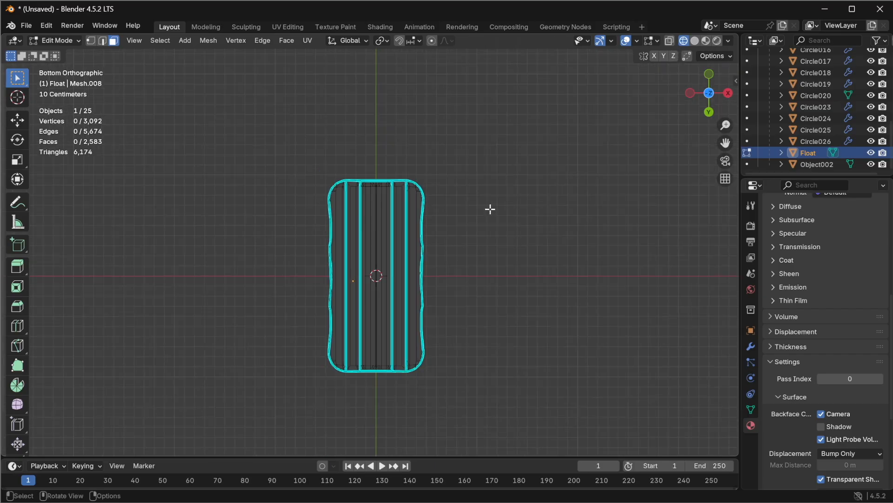
drag(276, 124, 498, 413)
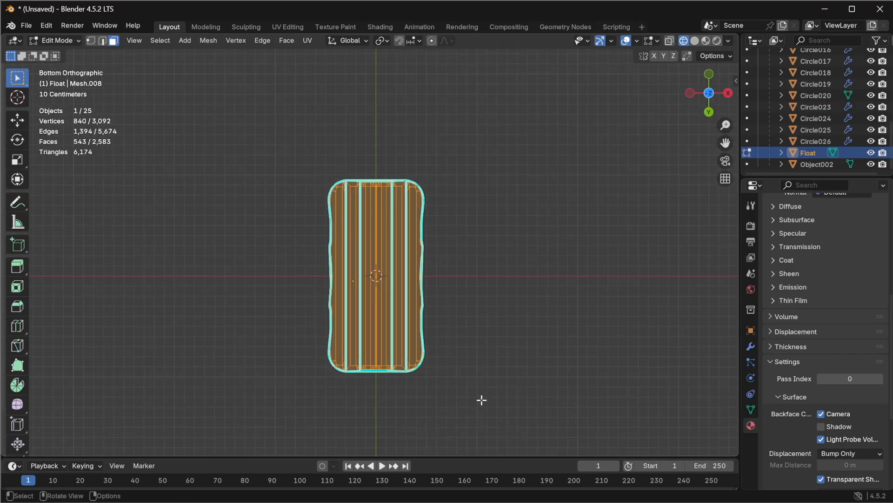
Step: In the right view with X-ray on, deselect the float's upper portion, keeping the underside faces selected
click(730, 94)
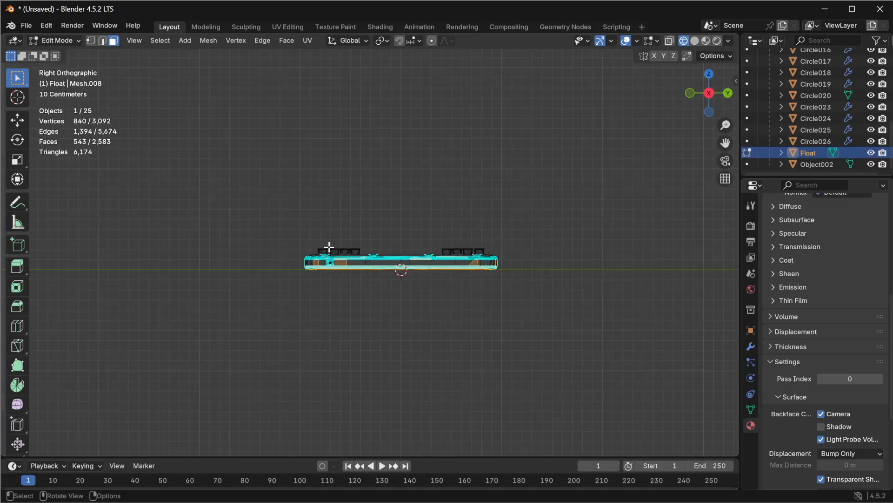
scroll(321, 252, up, 6)
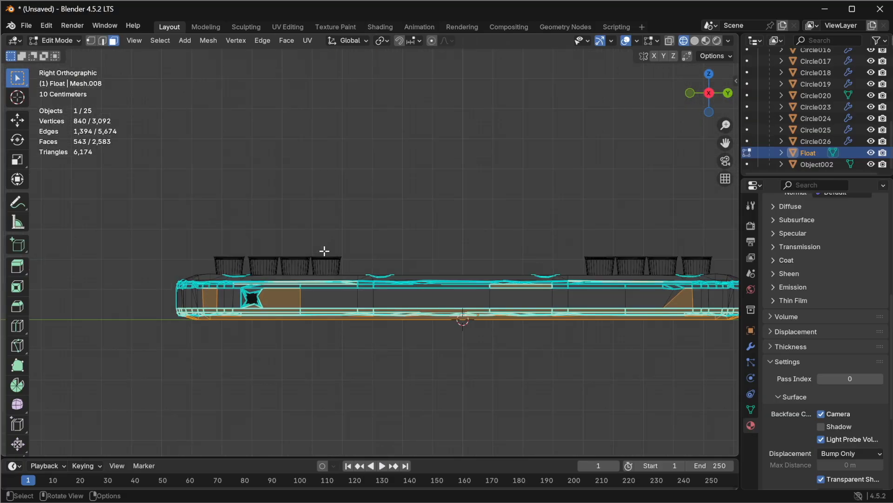
scroll(324, 251, down, 1)
click(670, 41)
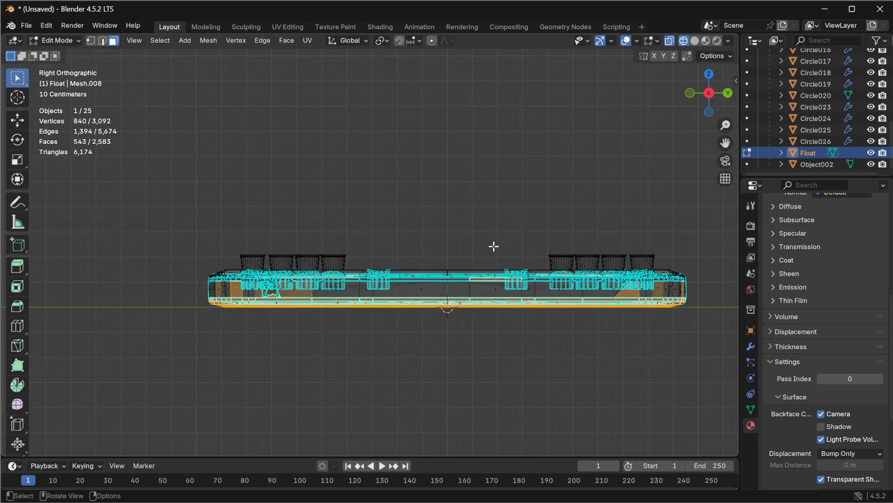
ctrl+drag(132, 180, 727, 300)
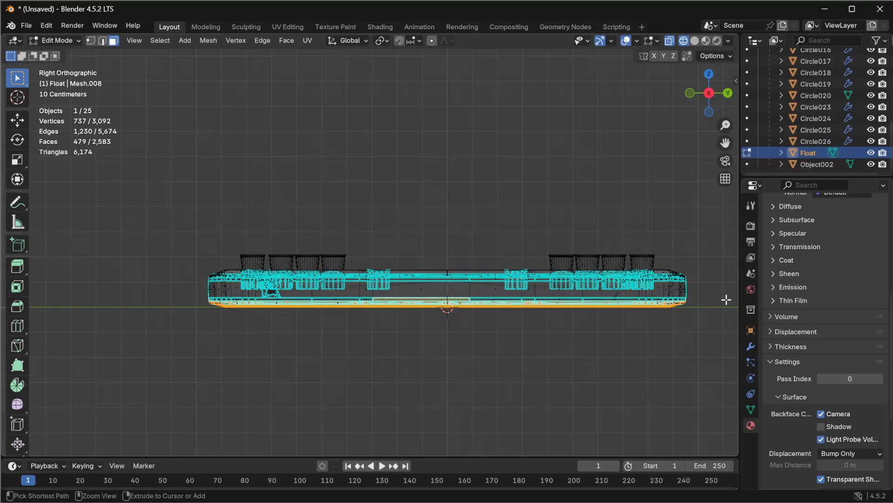
Step: With X-ray off, deselect stray side faces along the float's lower edge from a perspective view
click(710, 113)
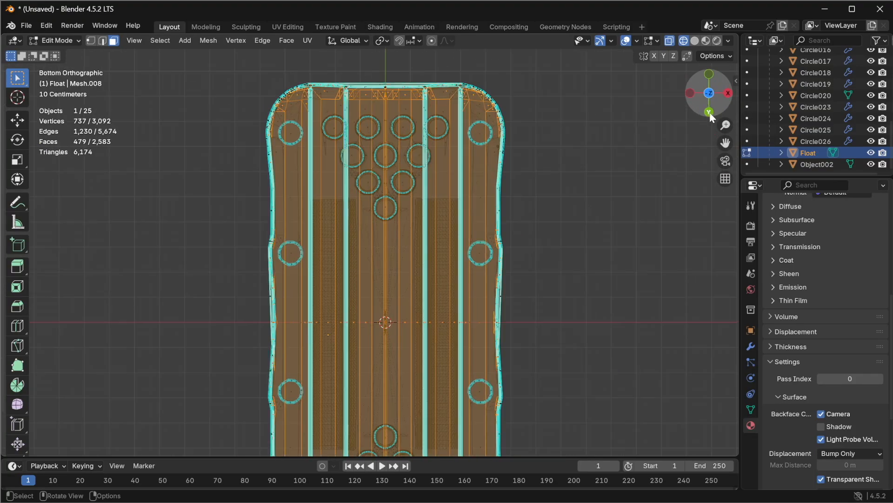
click(672, 42)
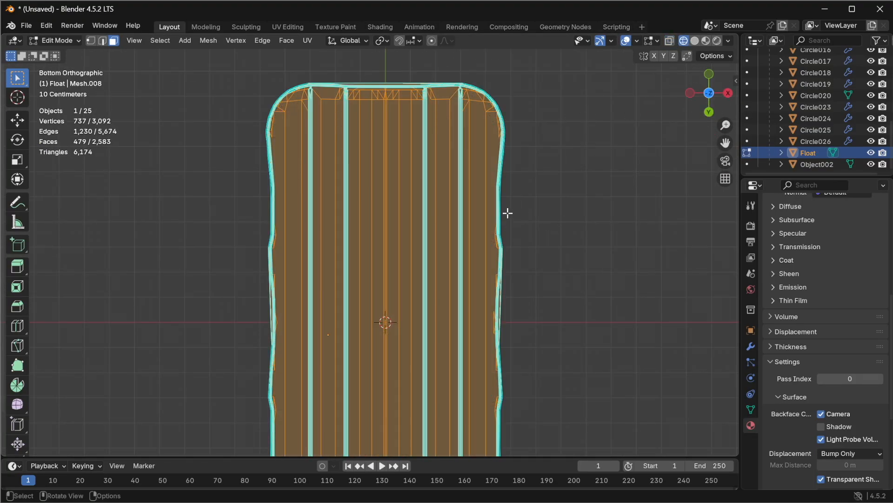
scroll(526, 169, down, 5)
scroll(461, 217, up, 2)
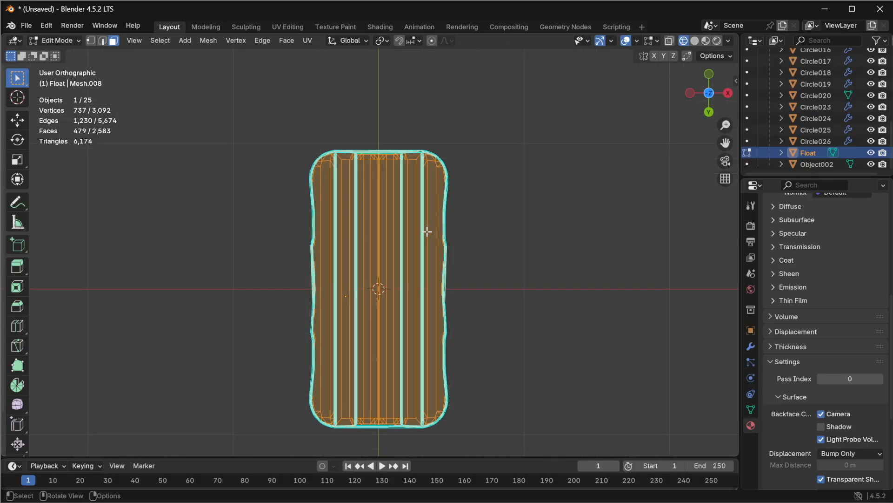
scroll(427, 228, up, 1)
middle_drag(488, 184, 379, 271)
scroll(390, 259, up, 5)
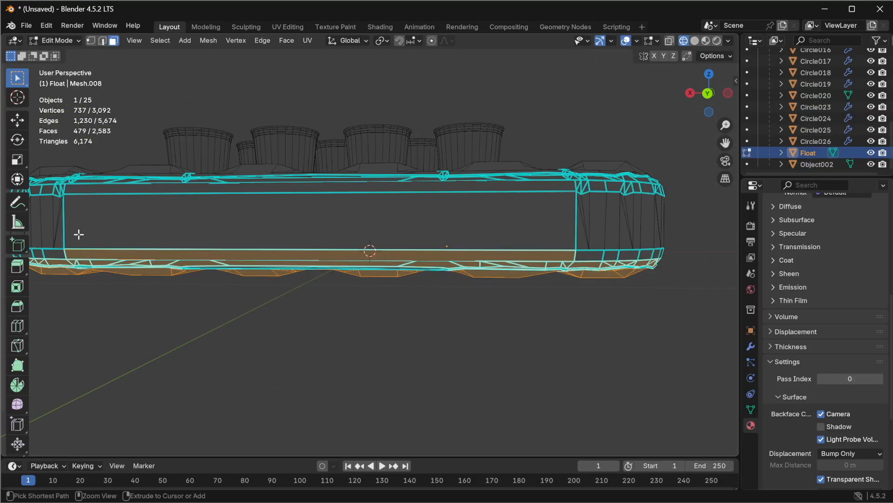
ctrl+drag(50, 224, 593, 255)
middle_drag(608, 256, 345, 223)
ctrl+drag(327, 223, 523, 245)
scroll(398, 266, down, 1)
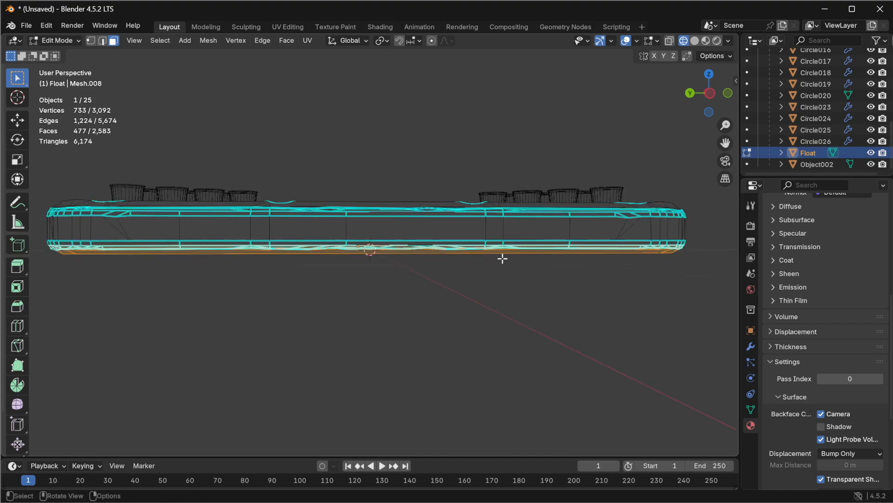
Step: Deselect more side faces along the float's lower edge at the other end of the float
scroll(524, 252, up, 1)
middle_drag(576, 240, 435, 238)
ctrl+drag(144, 207, 700, 245)
middle_drag(610, 277, 256, 236)
ctrl+drag(206, 222, 417, 247)
middle_drag(423, 246, 339, 259)
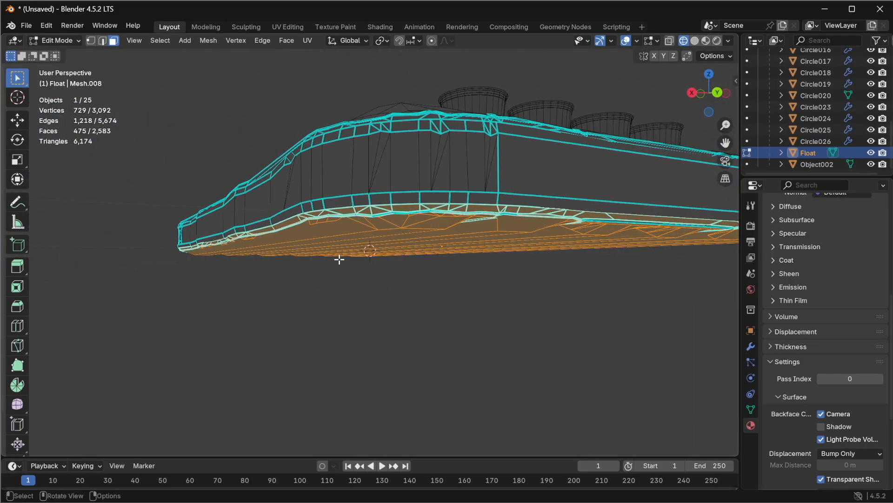
Step: Switch to Material Preview shading and, from the front view, deselect the float's sides above the underside
click(706, 41)
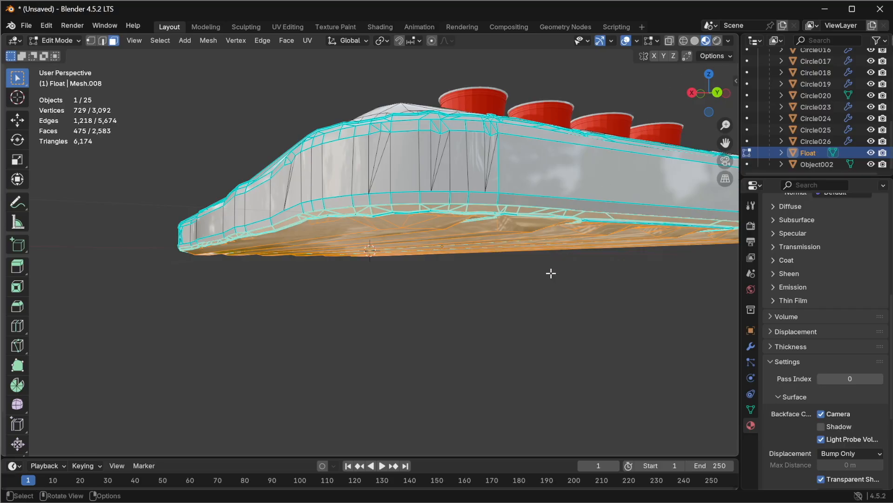
middle_drag(444, 262, 474, 250)
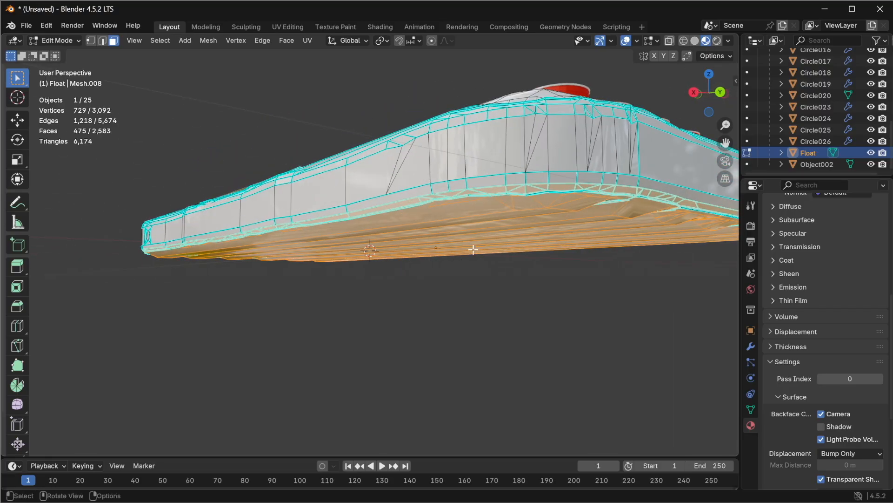
click(695, 93)
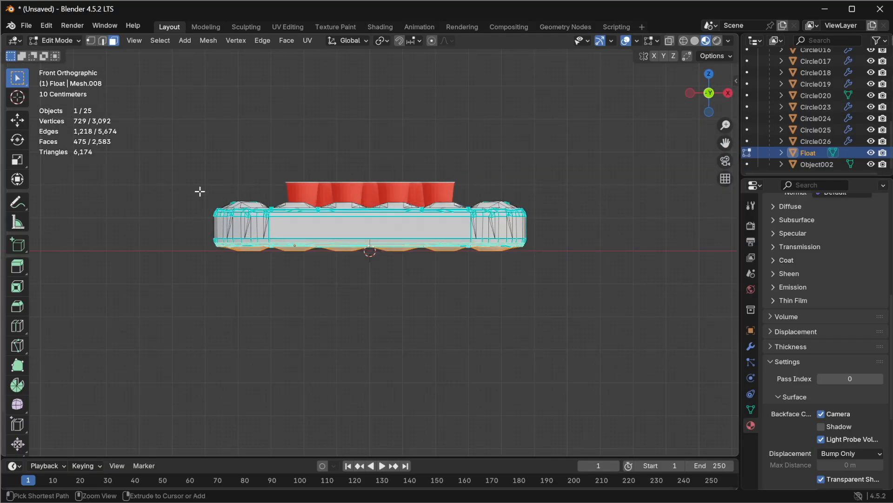
ctrl+drag(166, 123, 577, 244)
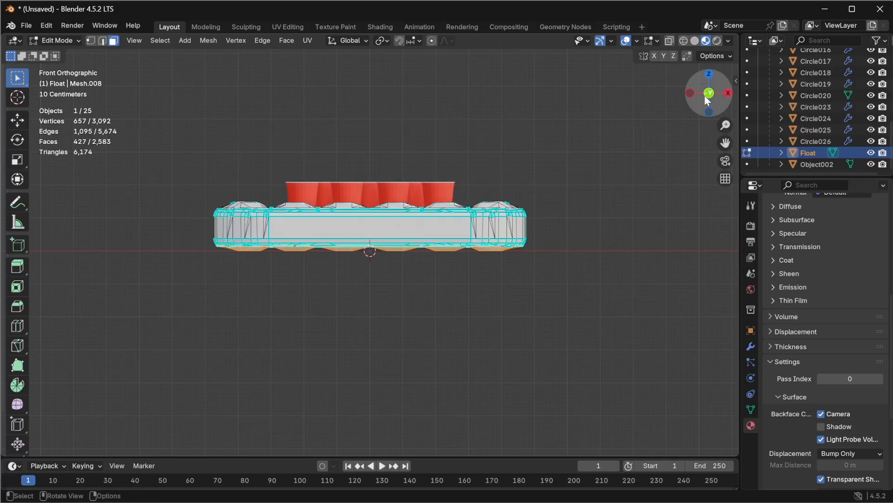
Step: From the right view, deselect the float's side faces above the bottom
scroll(469, 257, up, 4)
middle_drag(470, 254, 369, 263)
scroll(420, 259, up, 4)
scroll(417, 254, down, 3)
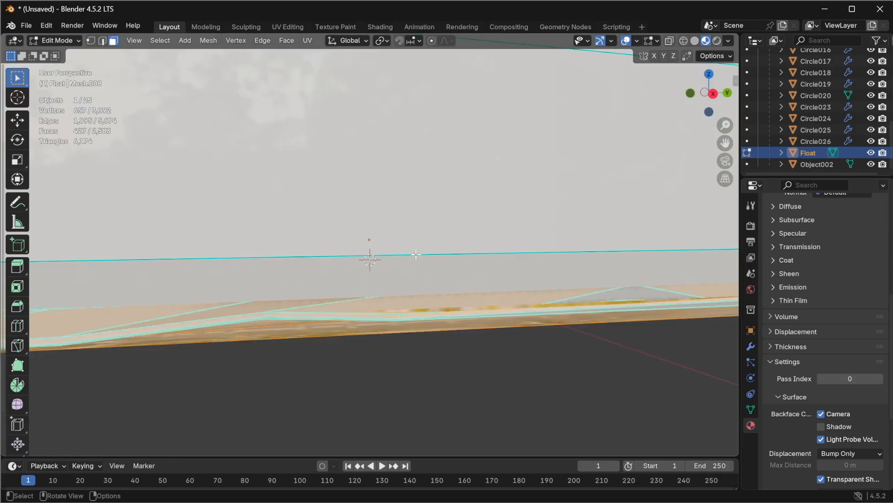
scroll(442, 262, down, 1)
middle_drag(441, 262, 381, 261)
click(702, 93)
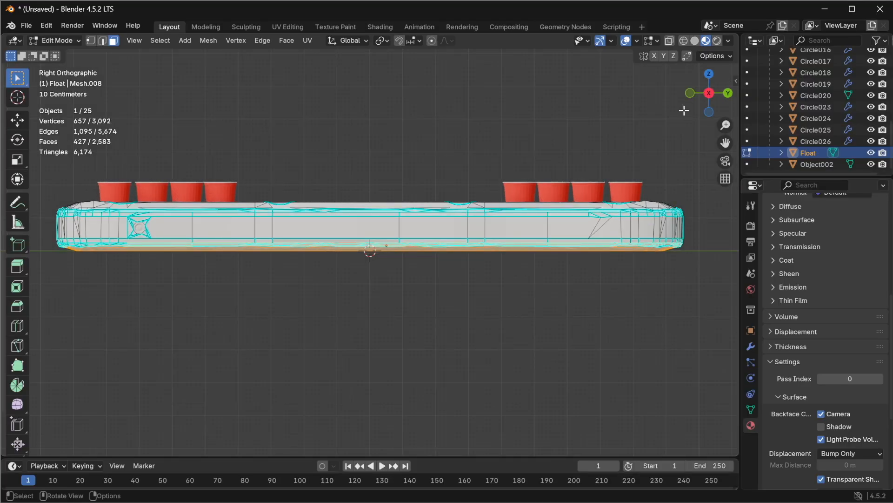
drag(40, 153, 722, 244)
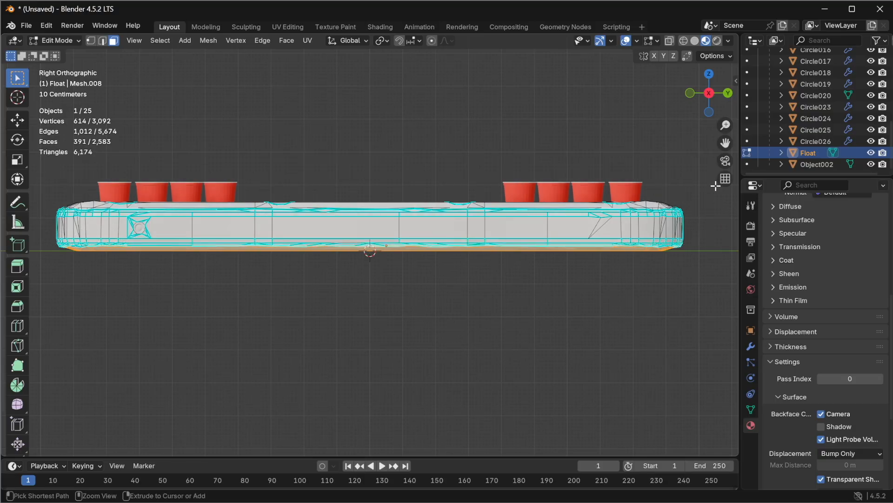
Step: Turn on X-ray in the right view, deselect everything above the underside, and turn X-ray off
click(669, 41)
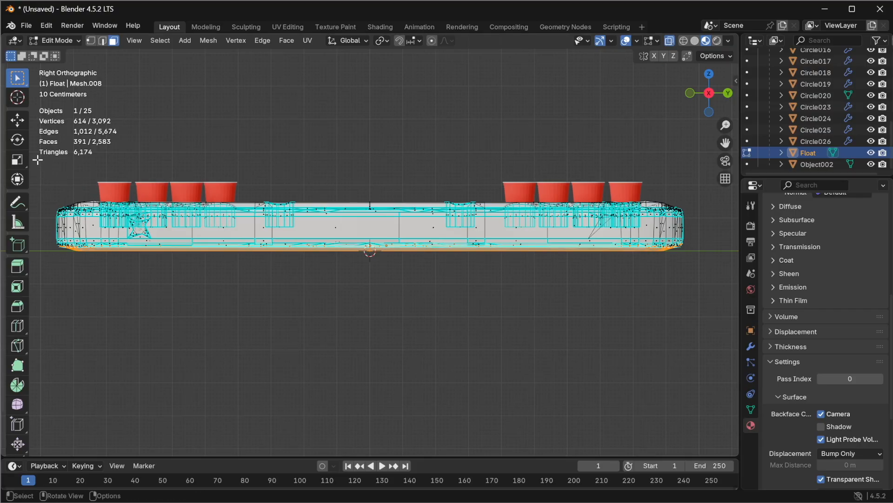
drag(37, 154, 707, 246)
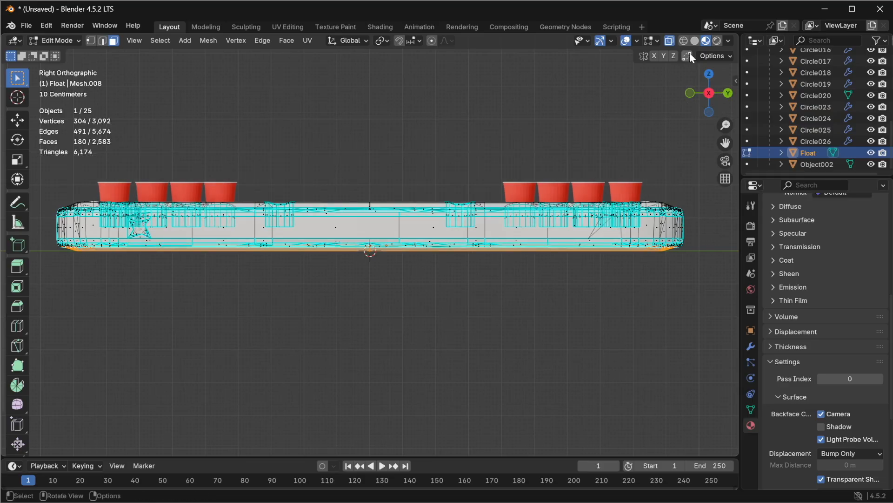
scroll(664, 257, up, 2)
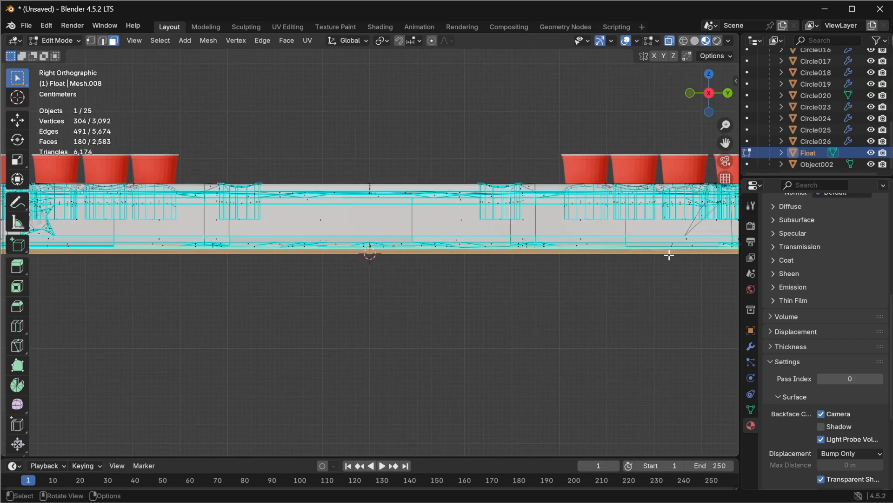
click(684, 41)
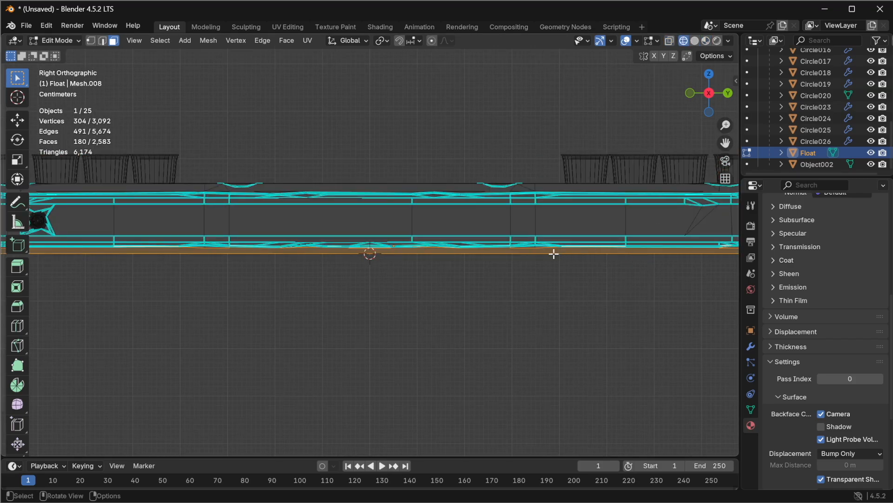
Step: From the bottom view, deselect the faces along the float's top and bottom ends, leaving only the underside strips selected
scroll(535, 262, up, 3)
middle_drag(535, 262, 511, 256)
middle_drag(570, 257, 355, 234)
scroll(363, 227, up, 3)
middle_drag(482, 292, 423, 282)
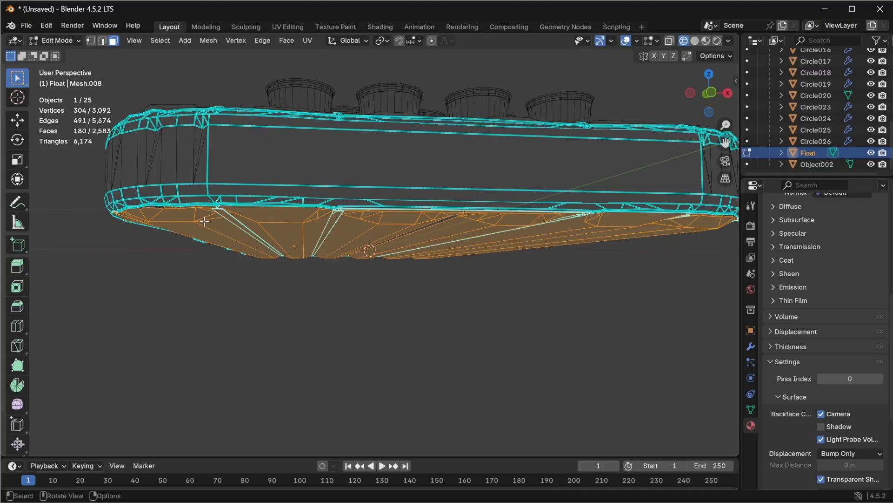
middle_drag(207, 258, 233, 212)
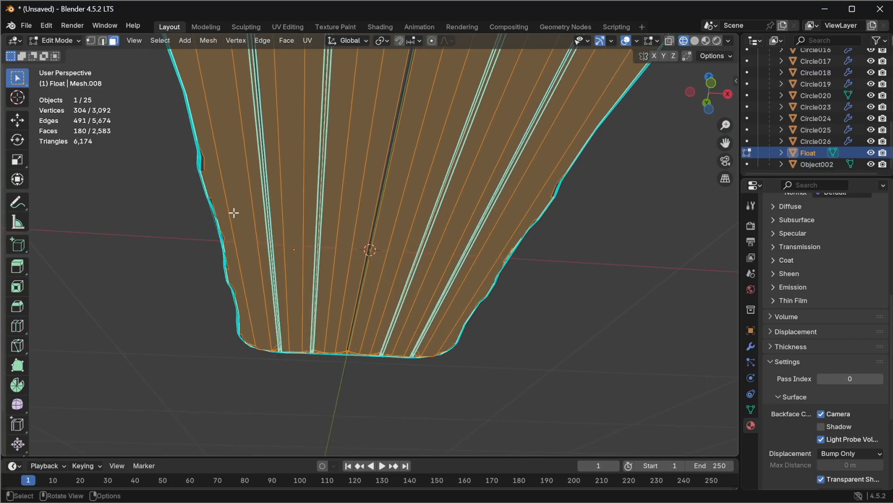
click(710, 112)
scroll(553, 239, down, 4)
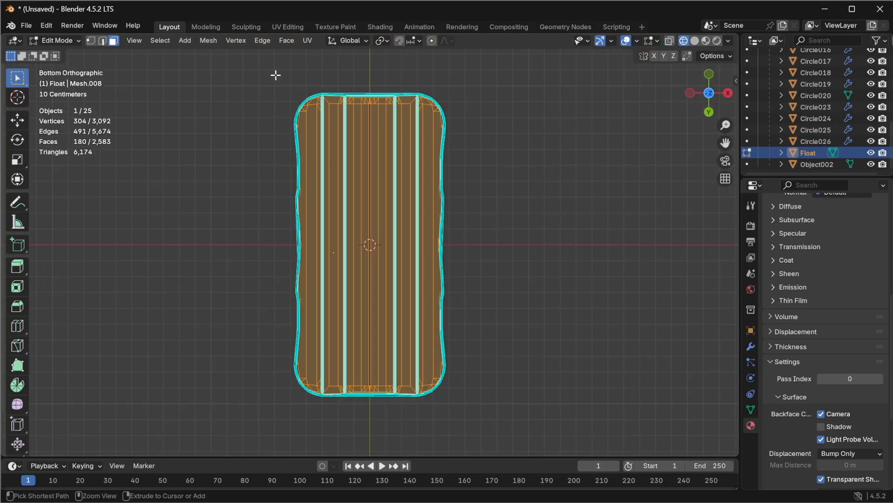
drag(276, 70, 506, 103)
drag(288, 394, 505, 388)
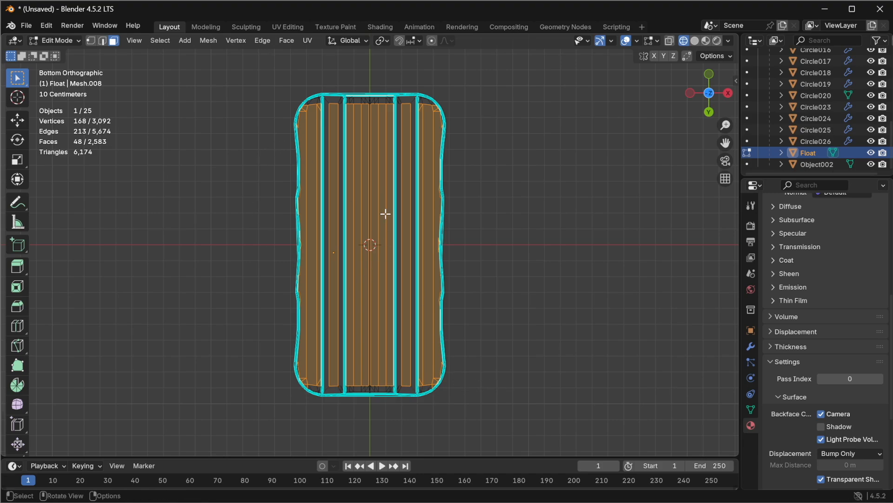
middle_drag(518, 211, 524, 339)
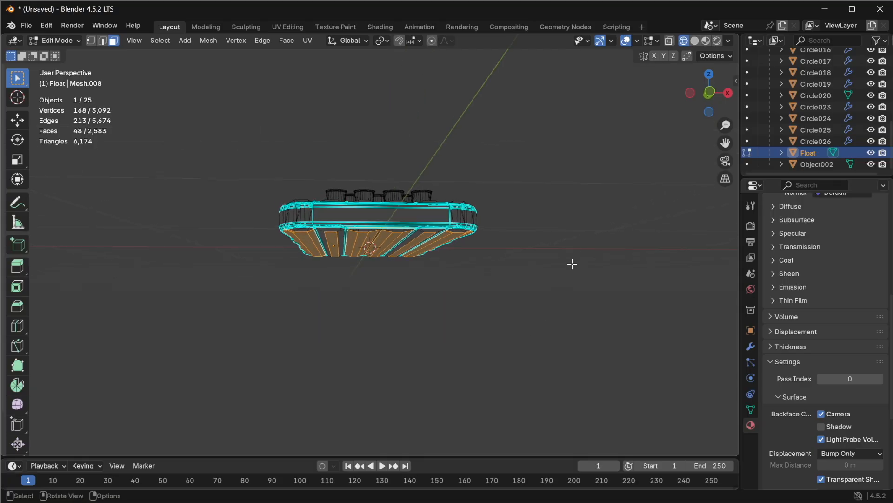
click(707, 41)
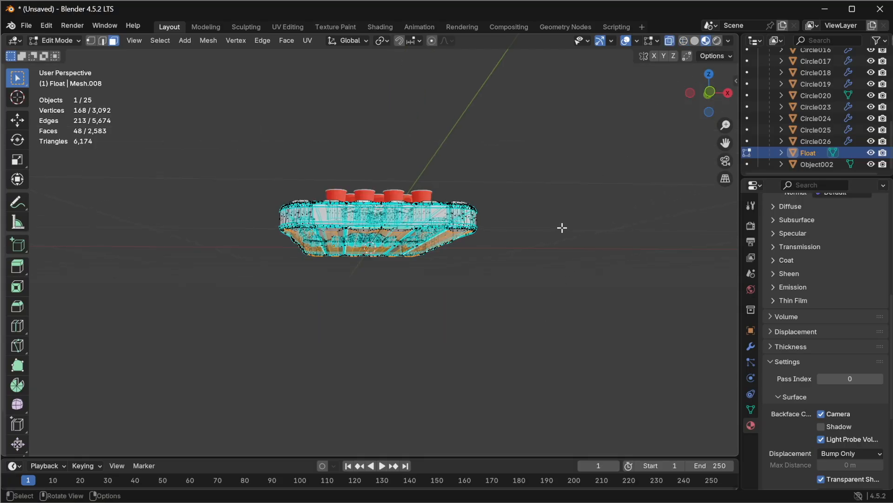
middle_drag(578, 181, 558, 205)
scroll(558, 205, down, 1)
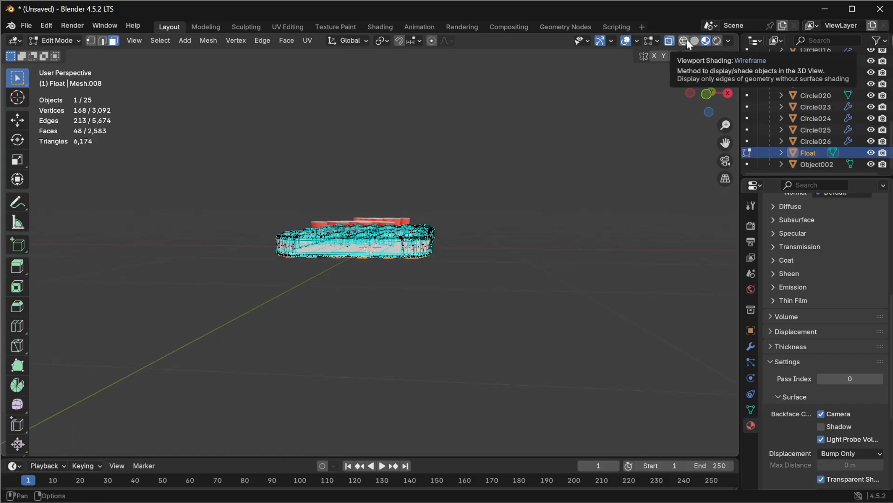
key(alt+Tab)
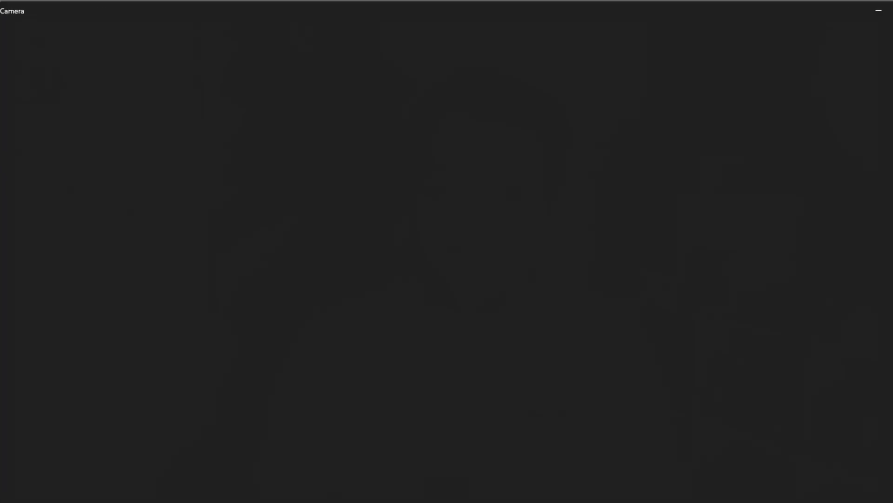
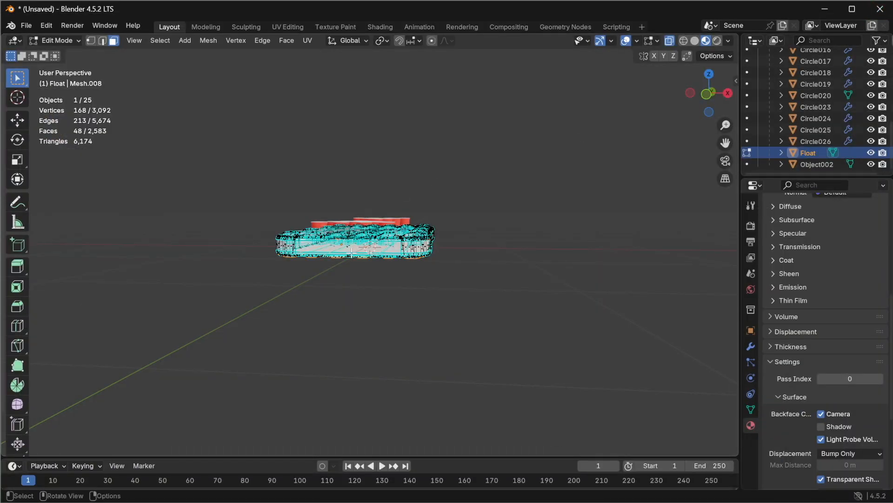
Step: Grow the float's underside face selection twice, then deselect everything
scroll(351, 251, up, 5)
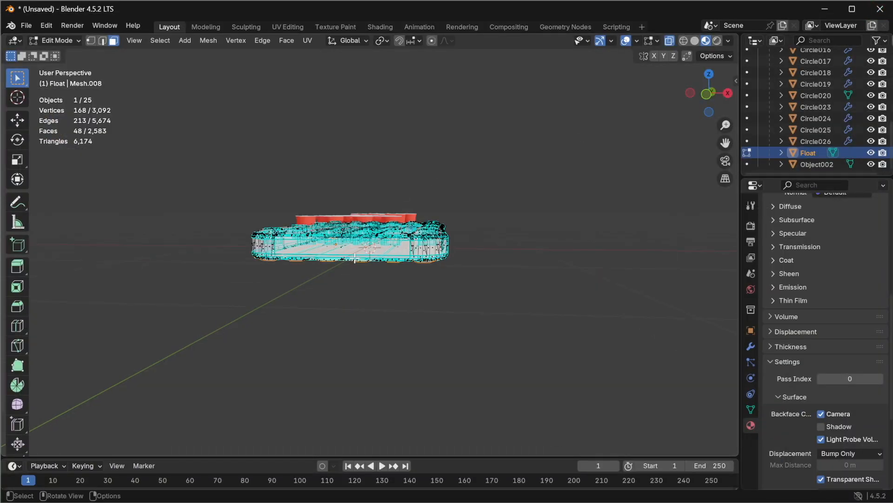
middle_drag(353, 304, 371, 175)
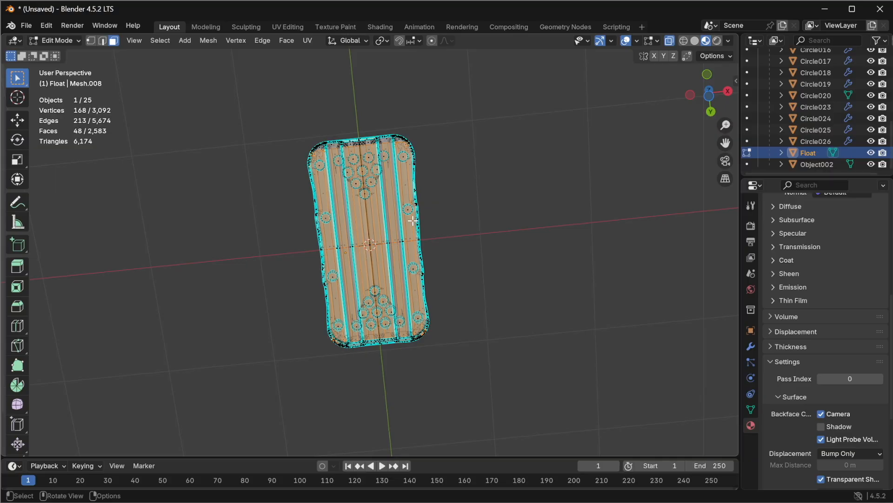
middle_drag(431, 167, 373, 232)
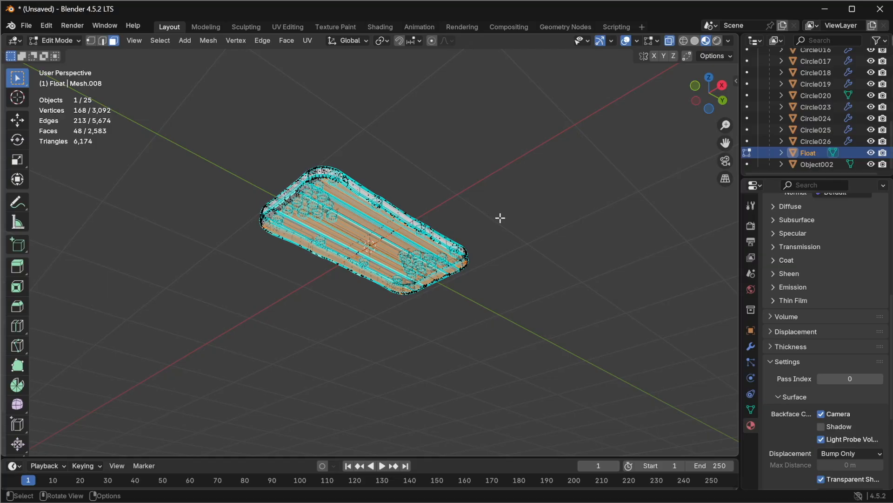
key(ctrl+KP_Add)
key(ctrl+KP_Add)
middle_drag(275, 204, 341, 247)
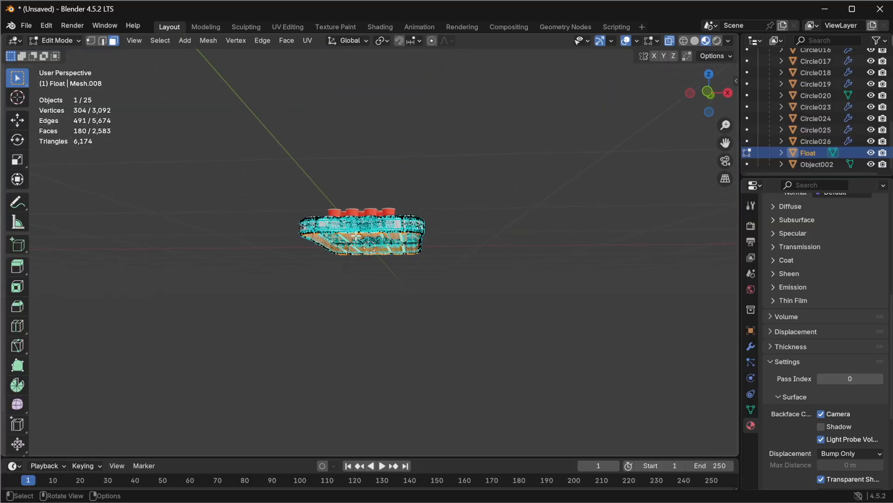
click(463, 224)
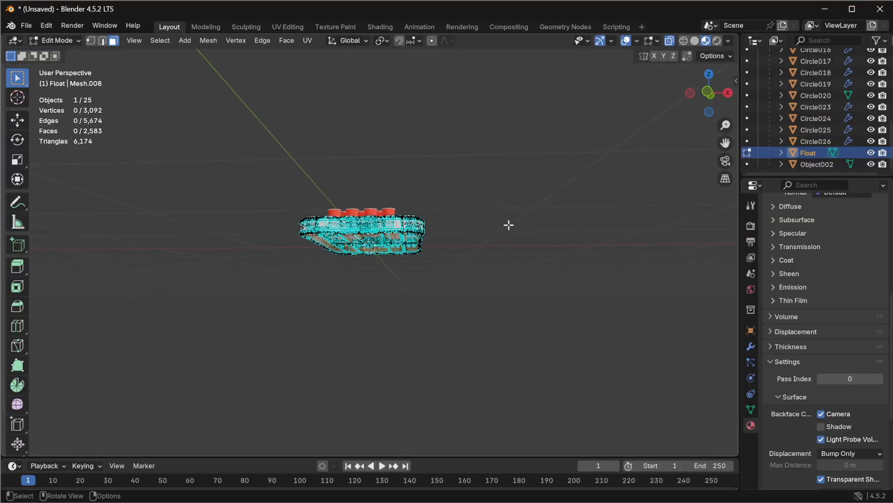
Step: Select the vertices of the cup holder ring near the float's front right corner and frame them
middle_drag(448, 191, 431, 239)
scroll(391, 271, up, 5)
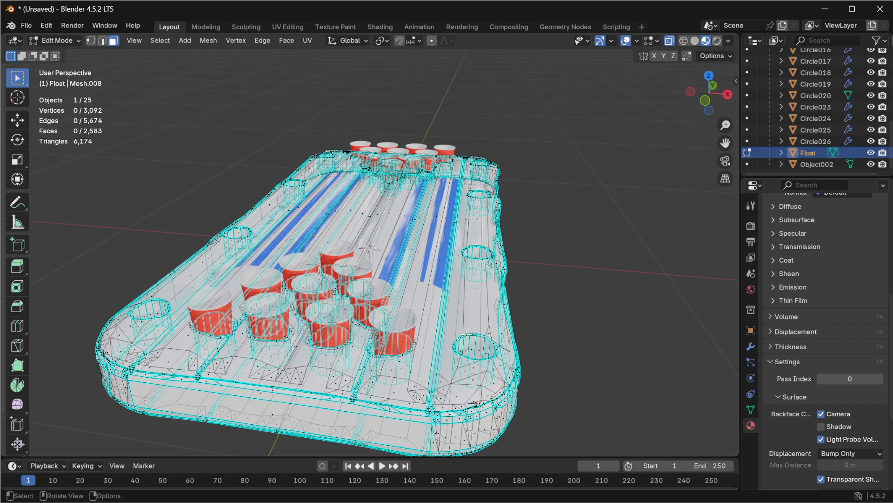
key(l)
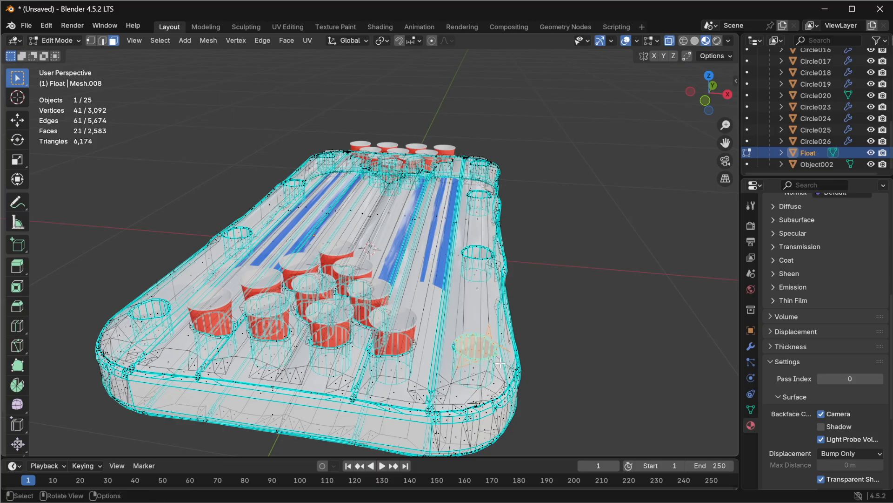
click(670, 40)
click(563, 332)
drag(445, 323, 506, 368)
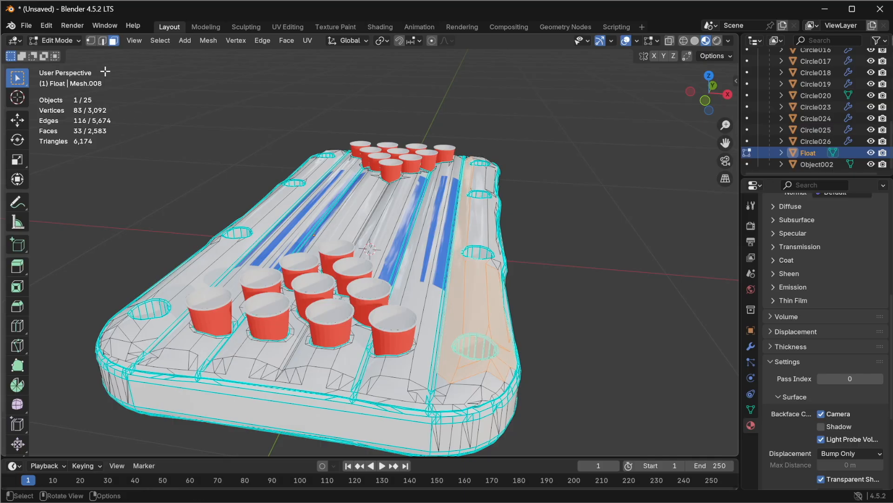
shift+click(91, 41)
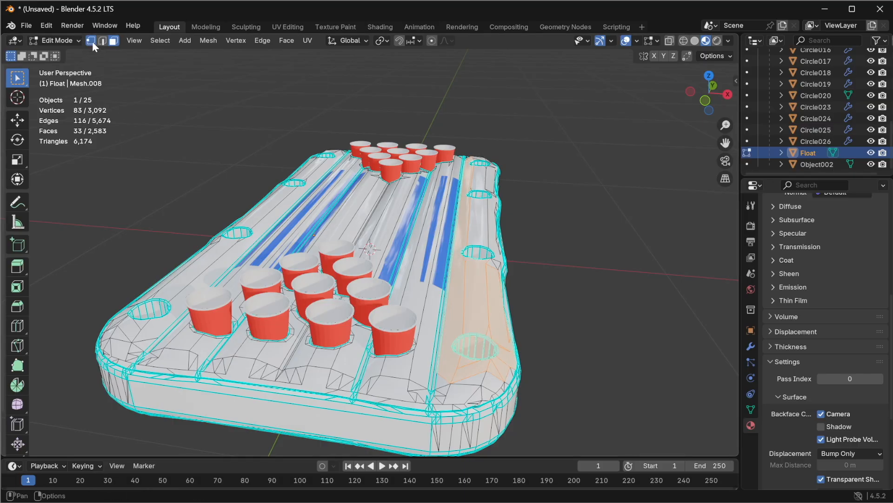
click(543, 321)
drag(446, 328, 504, 363)
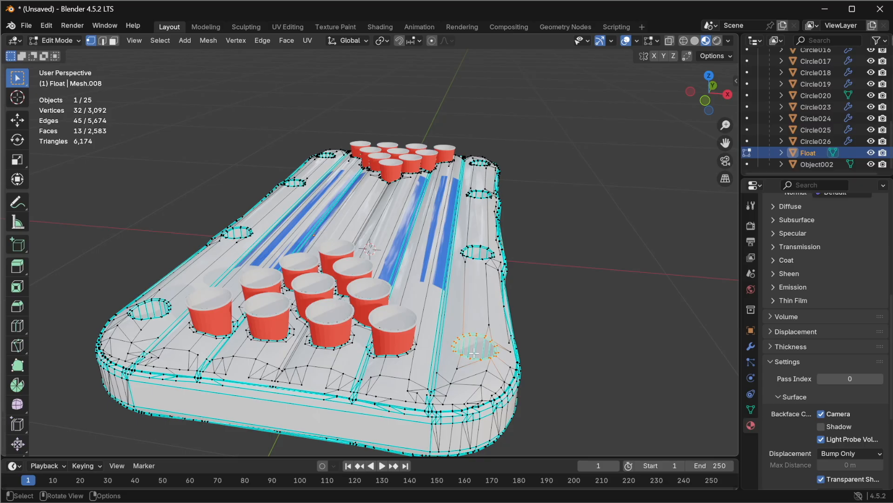
key(KP_Decimal)
Step: From the top view, box-select the whole cup holder ring including its inner faces and dissolve its vertices
middle_drag(501, 218, 512, 281)
scroll(512, 281, down, 2)
scroll(510, 280, down, 3)
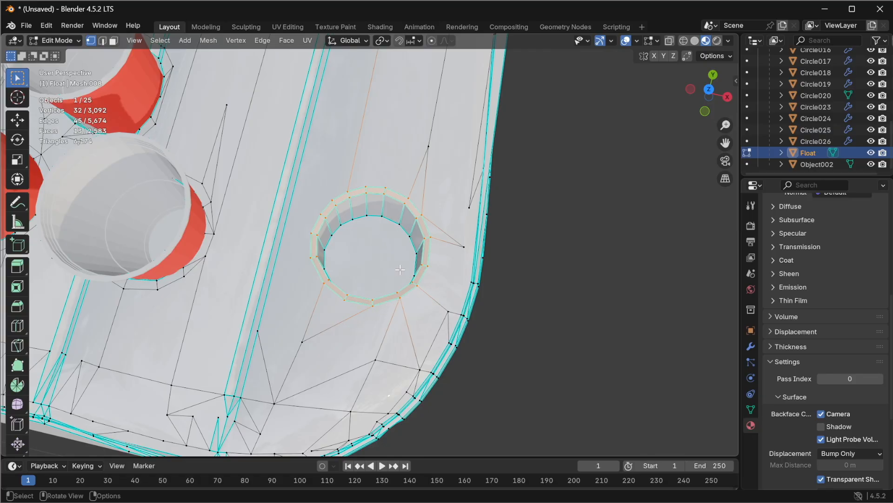
scroll(398, 270, up, 5)
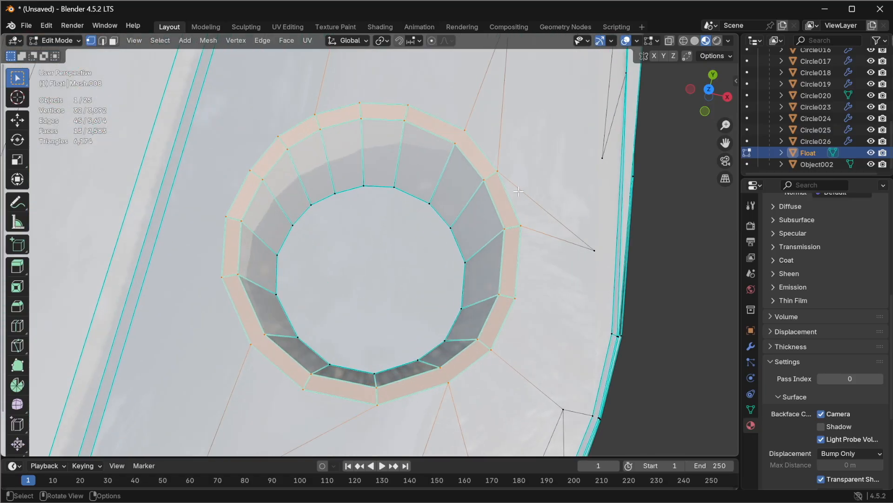
click(710, 91)
key(KP_Decimal)
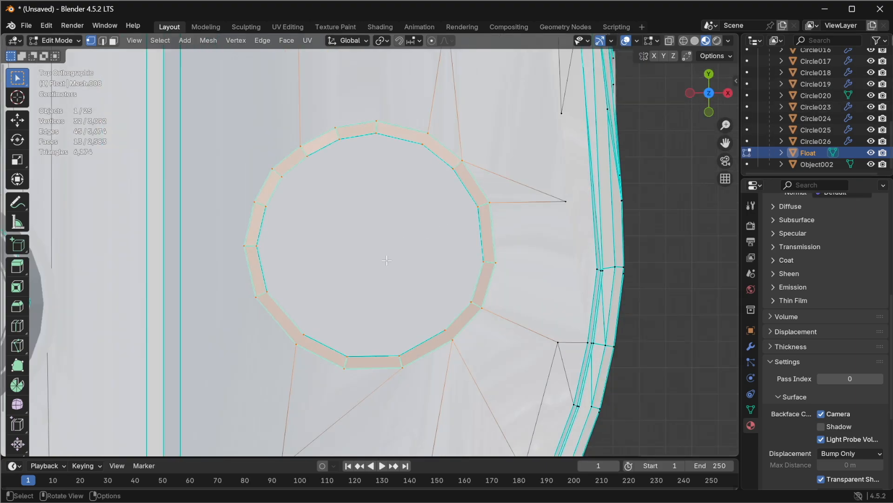
scroll(387, 260, down, 2)
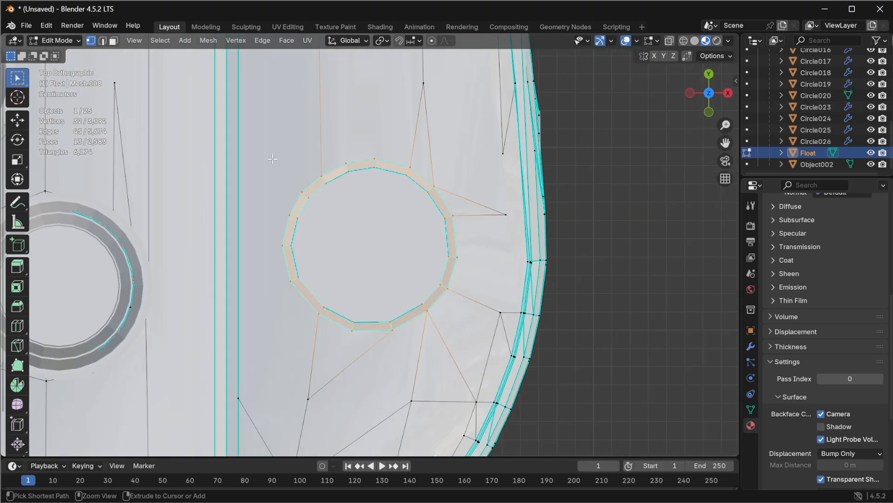
drag(265, 141, 288, 202)
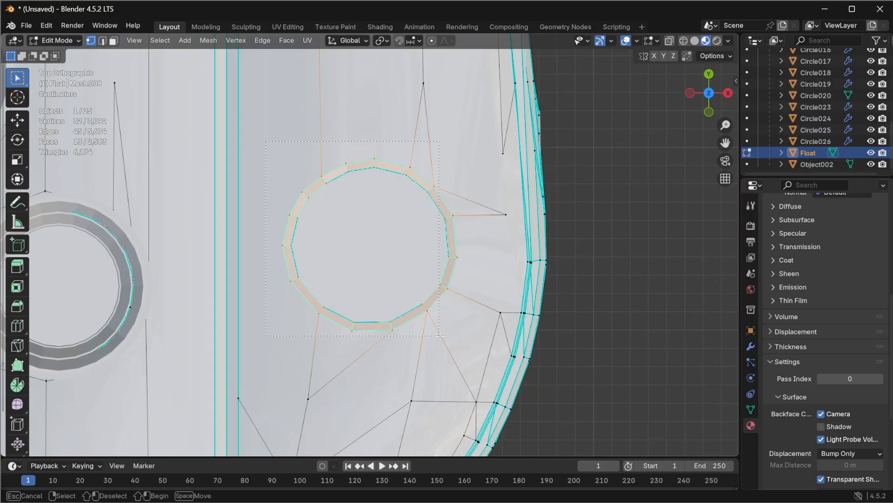
drag(439, 336, 475, 341)
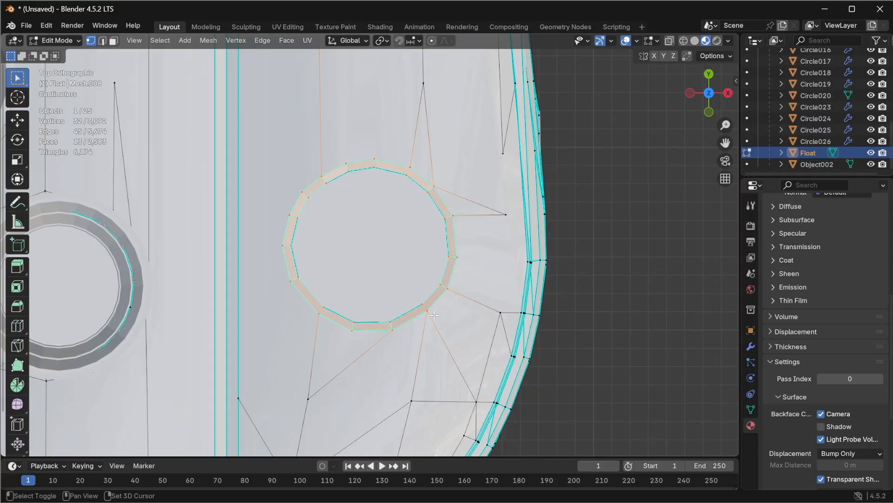
scroll(405, 267, up, 4)
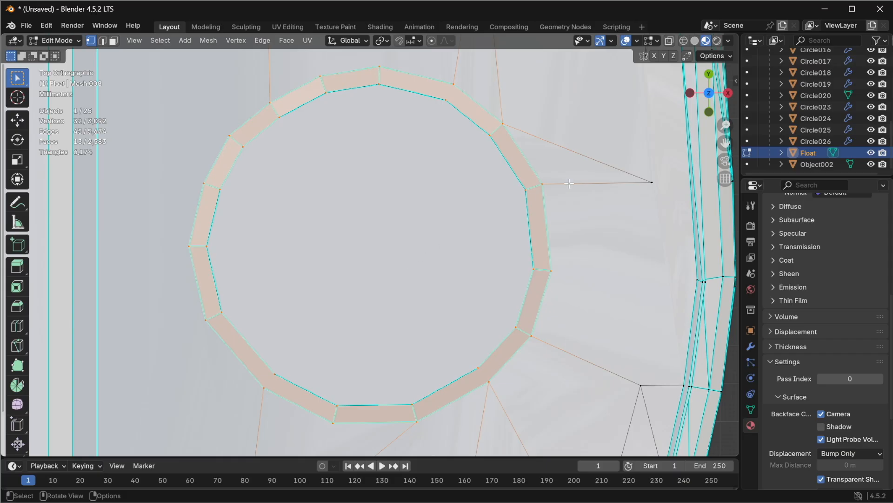
scroll(552, 190, down, 5)
middle_drag(451, 243, 395, 242)
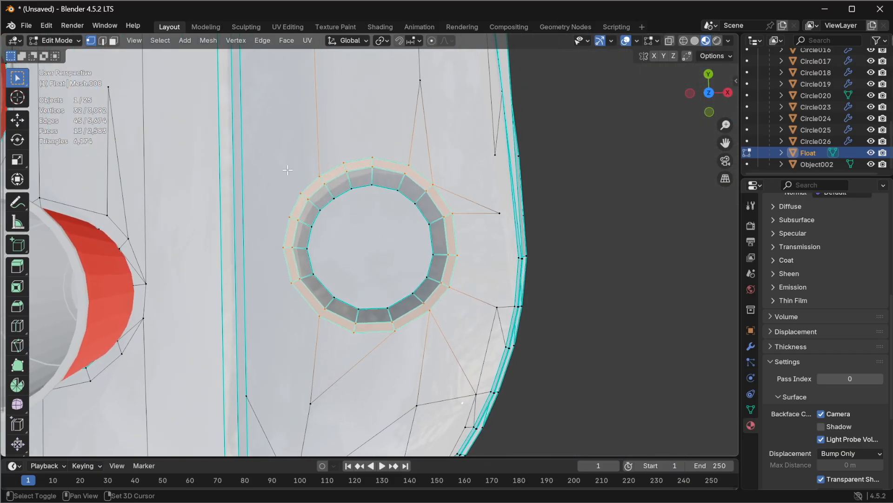
middle_drag(396, 245, 391, 239)
shift+drag(261, 152, 473, 340)
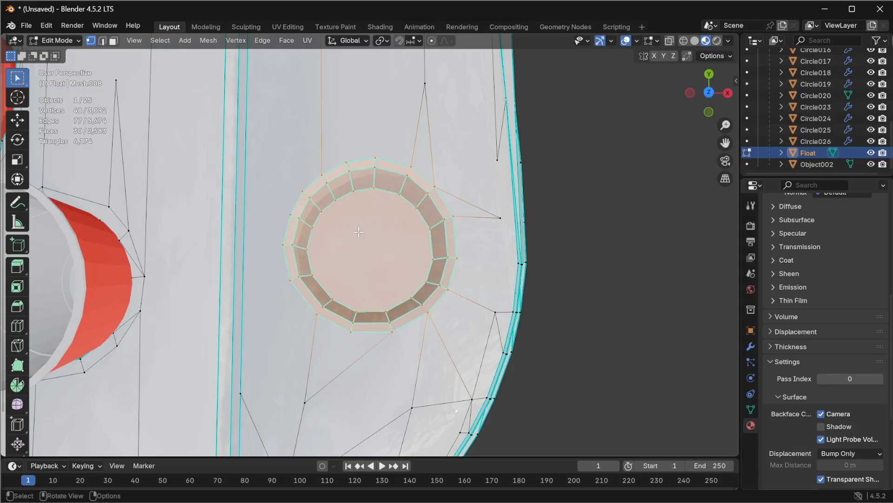
right_click(373, 246)
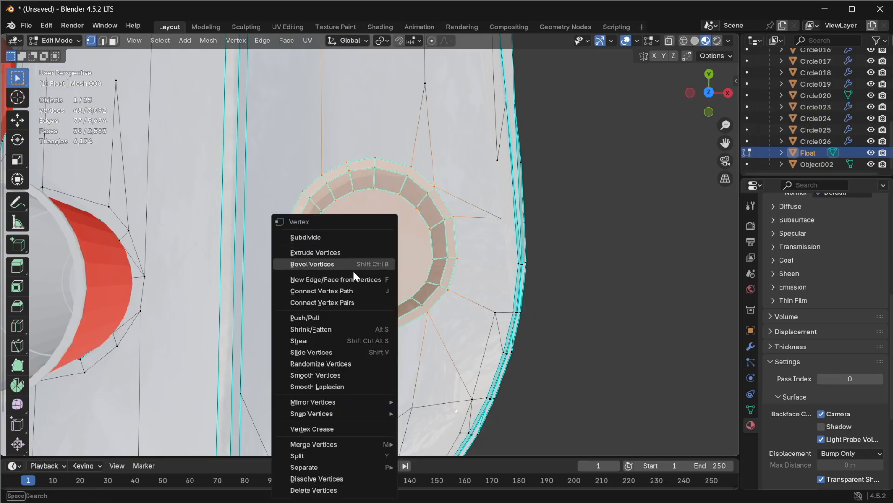
mouse_move(340, 468)
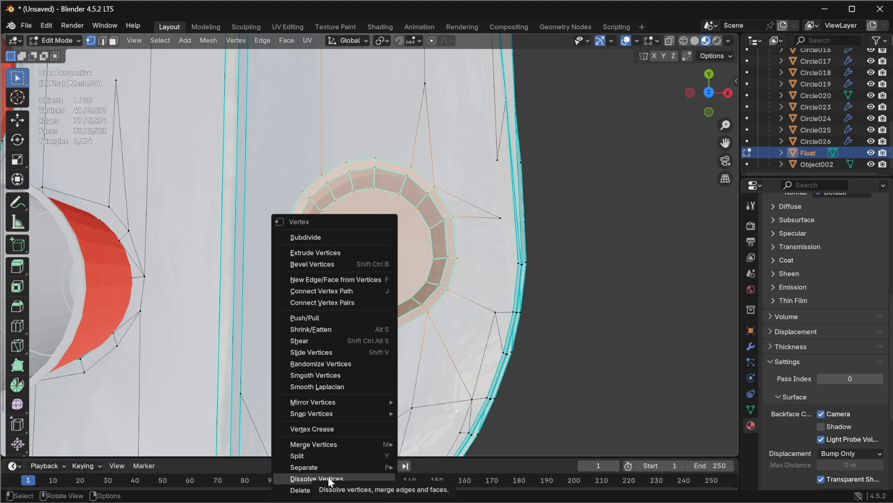
click(328, 477)
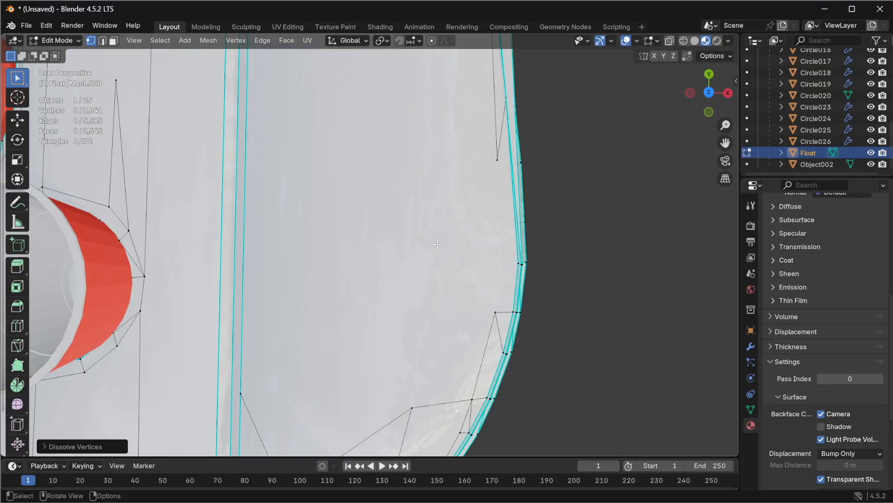
Step: Select and dissolve the next cup holder ring along the float's right edge
scroll(437, 285, down, 2)
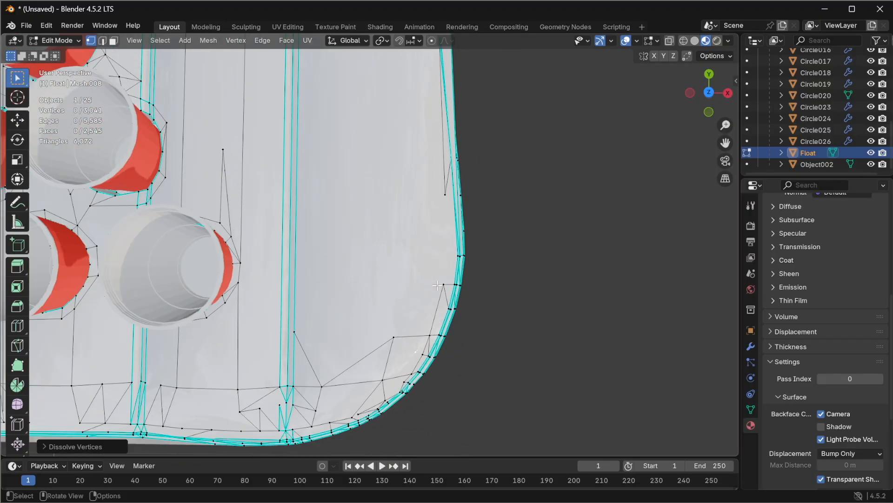
middle_drag(410, 313, 511, 184)
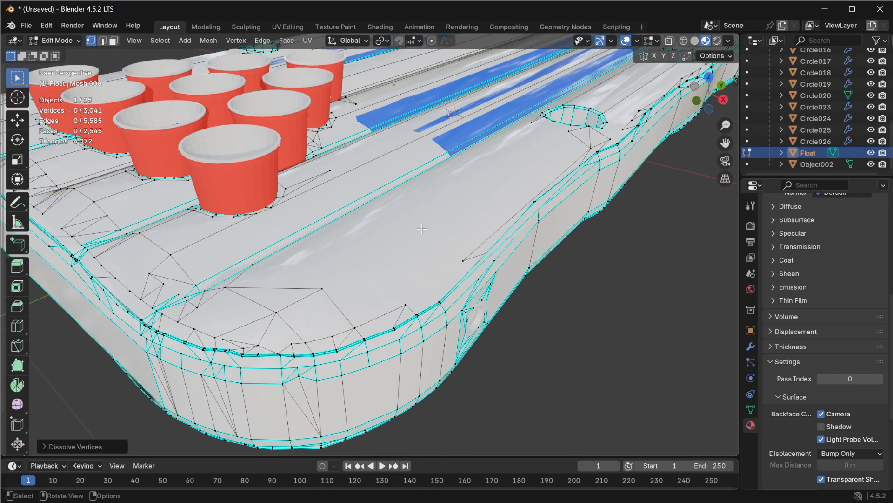
scroll(421, 227, down, 4)
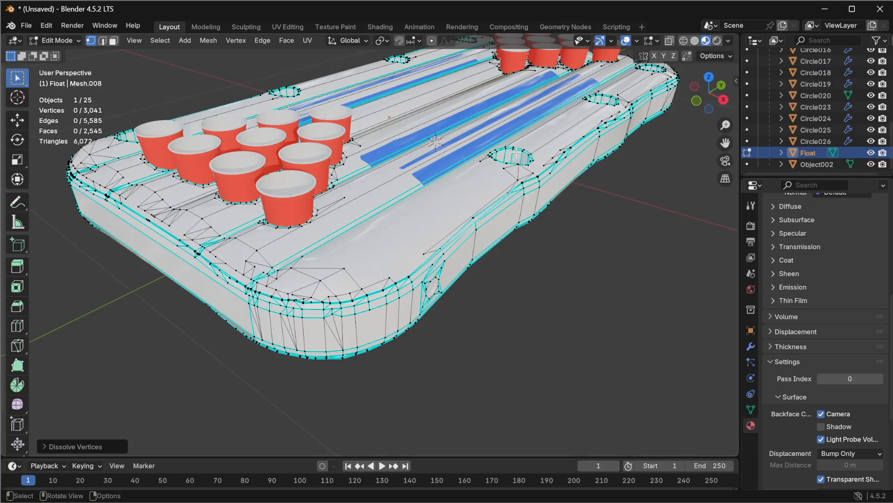
middle_drag(509, 151, 550, 152)
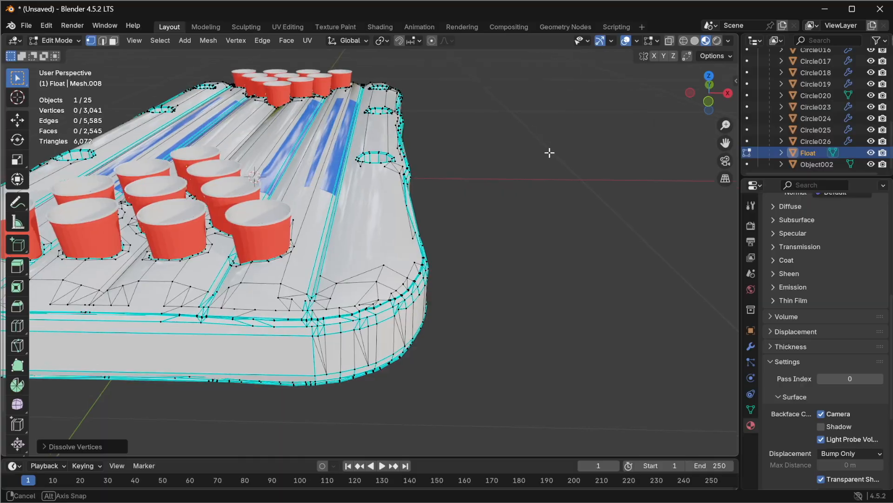
scroll(377, 157, down, 3)
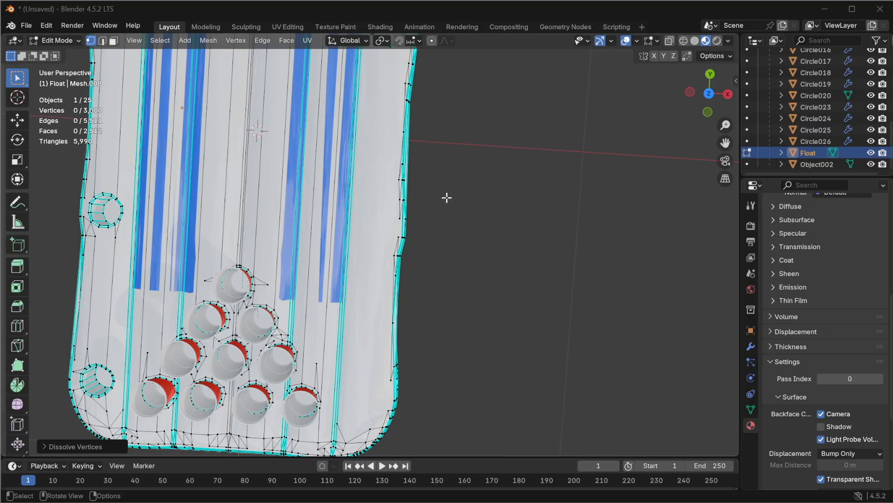
mouse_move(447, 196)
middle_down()
mouse_move(460, 203)
mouse_move(431, 196)
mouse_move(442, 198)
middle_up()
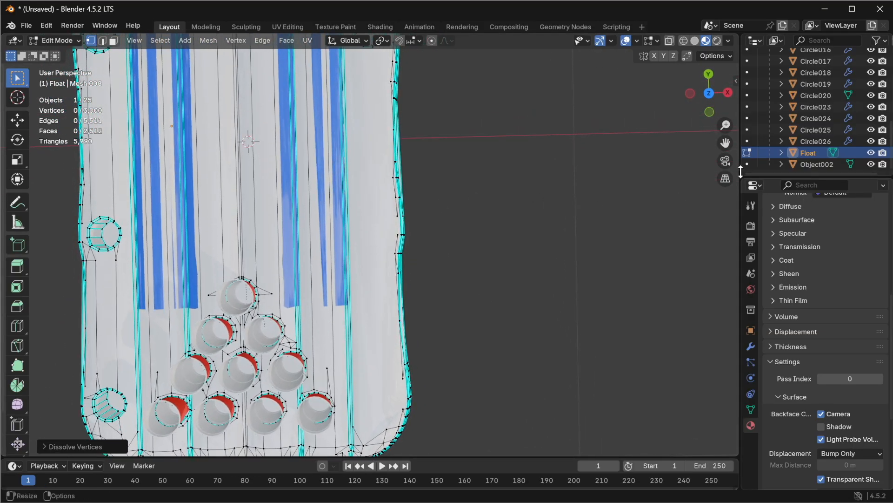
Step: Box-select the cup holder ring further along the right edge and dissolve its vertices
drag(725, 143, 709, 323)
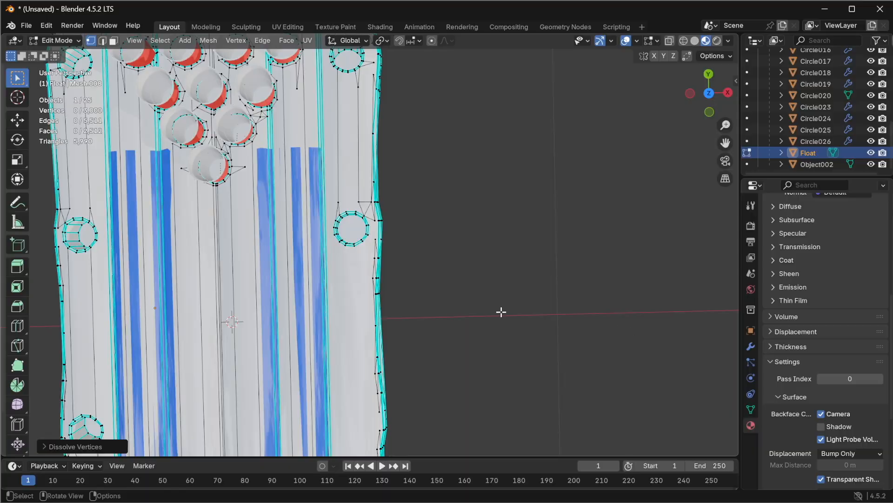
scroll(538, 315, up, 6)
drag(725, 148, 639, 181)
drag(313, 172, 428, 294)
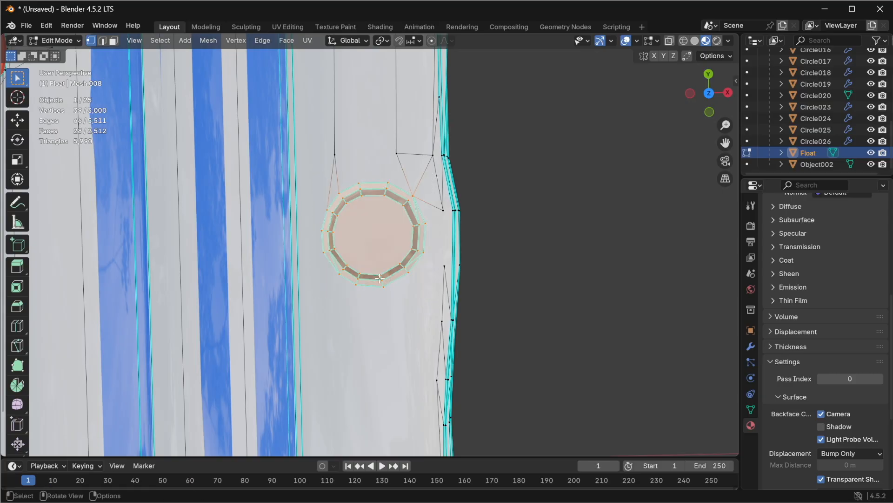
key(x)
click(341, 288)
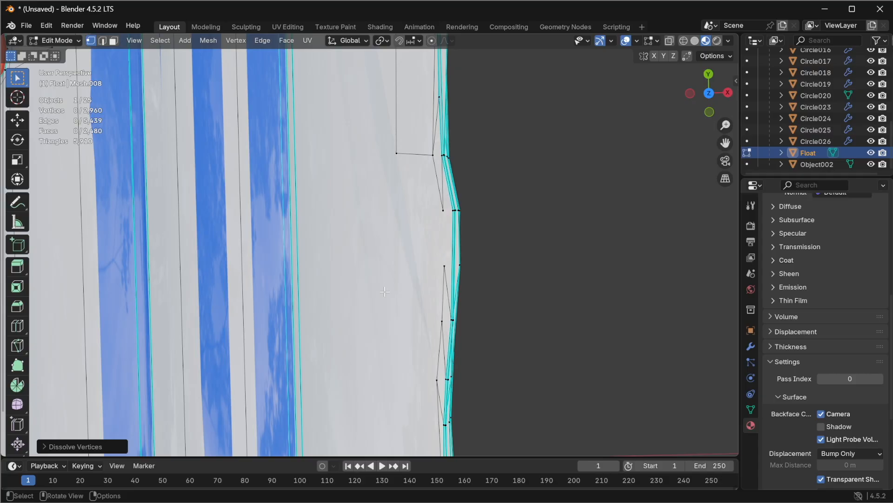
Step: Box-select the cup holder ring near the float's far right corner and dissolve its vertices
drag(726, 143, 694, 304)
drag(725, 142, 750, 153)
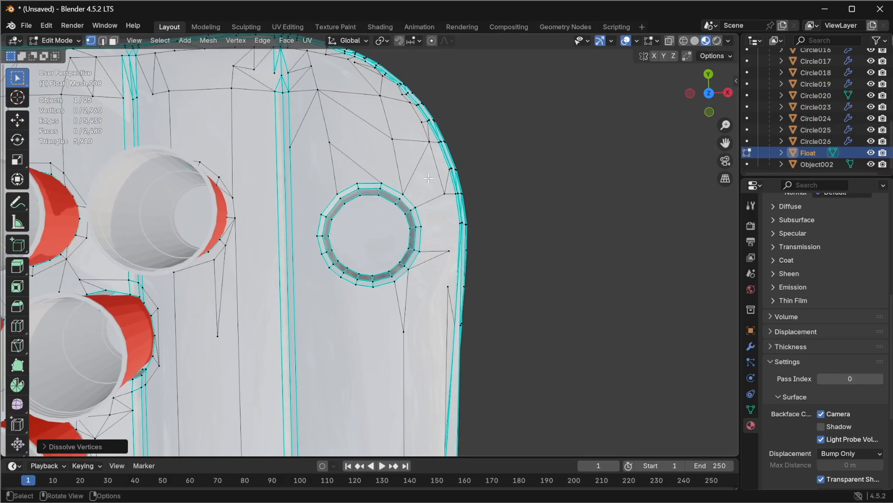
drag(306, 167, 396, 285)
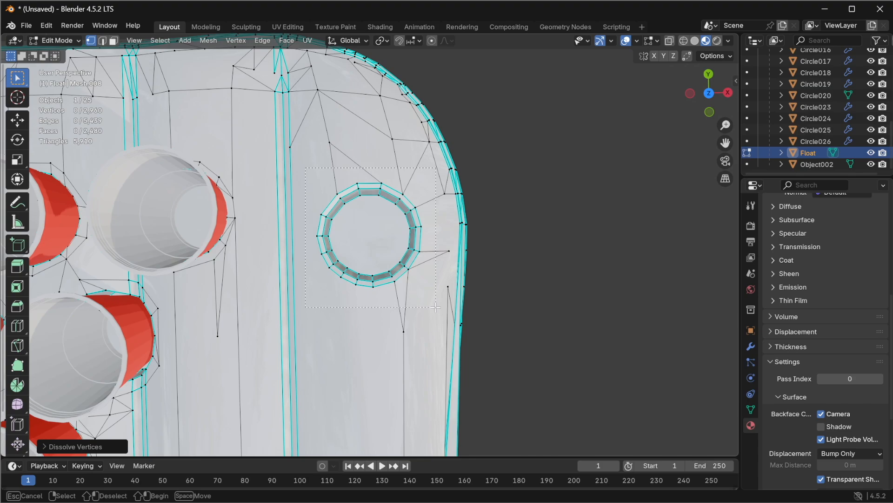
drag(434, 307, 433, 304)
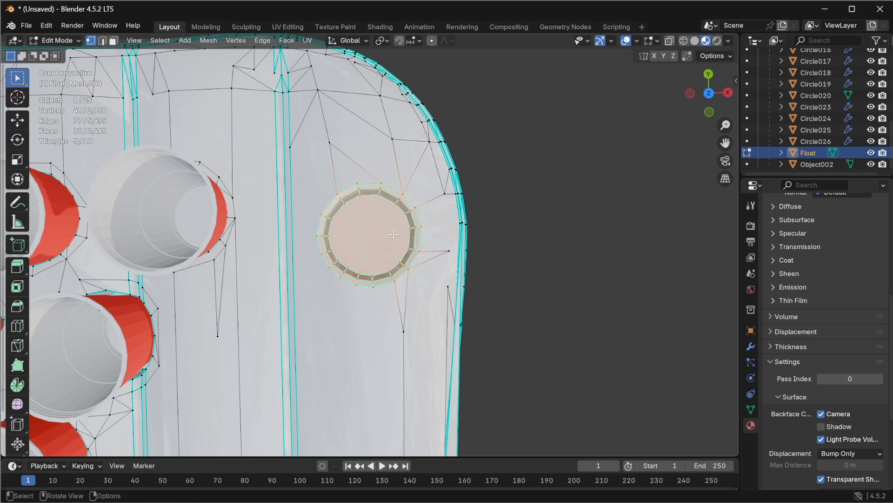
right_click(403, 272)
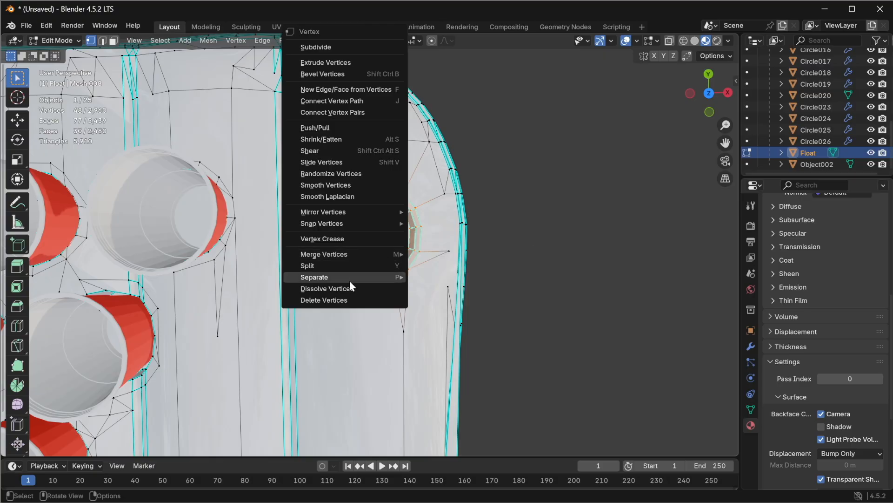
click(353, 285)
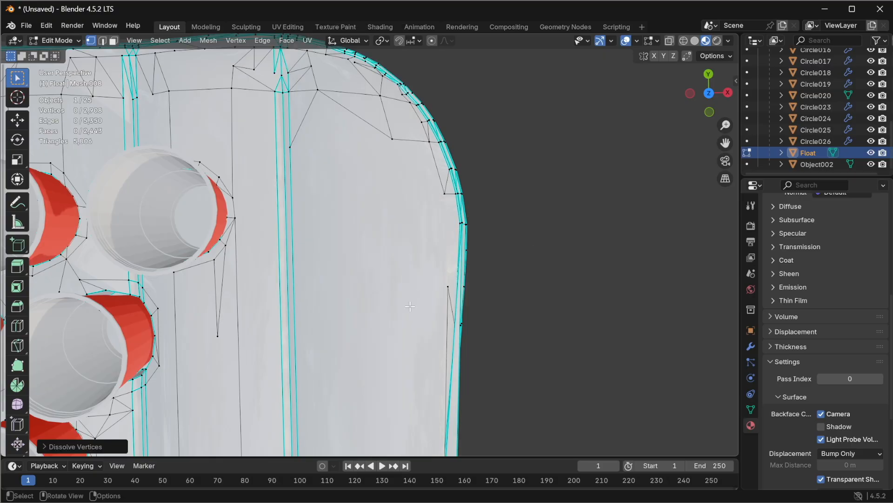
Step: From the top view, box-select the cup holder ring near the float's upper left edge and dissolve its vertices
scroll(388, 270, down, 6)
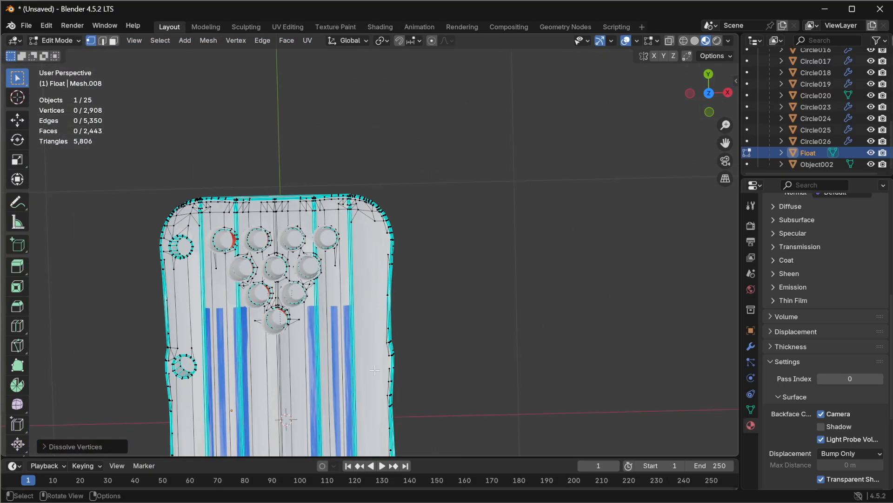
middle_drag(382, 362, 309, 339)
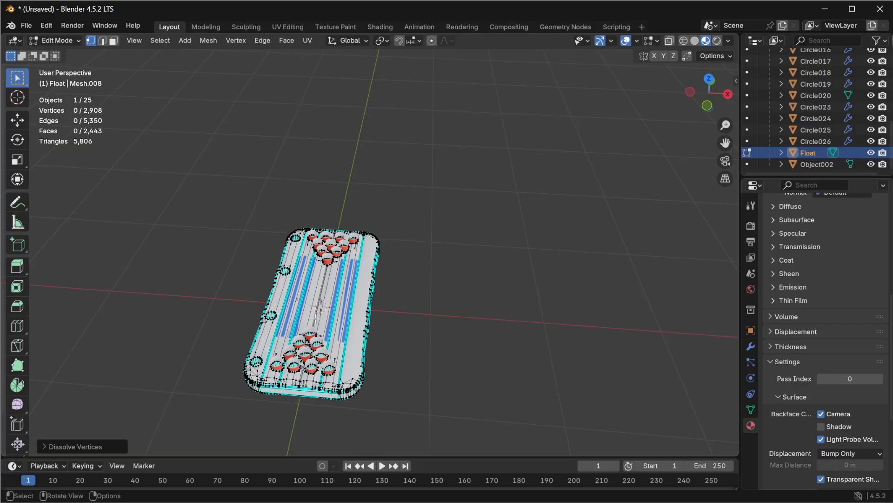
click(710, 80)
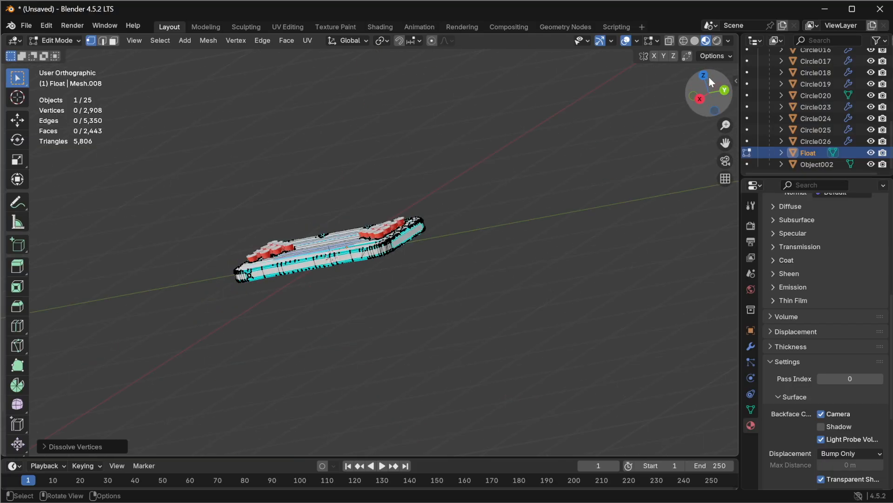
click(711, 75)
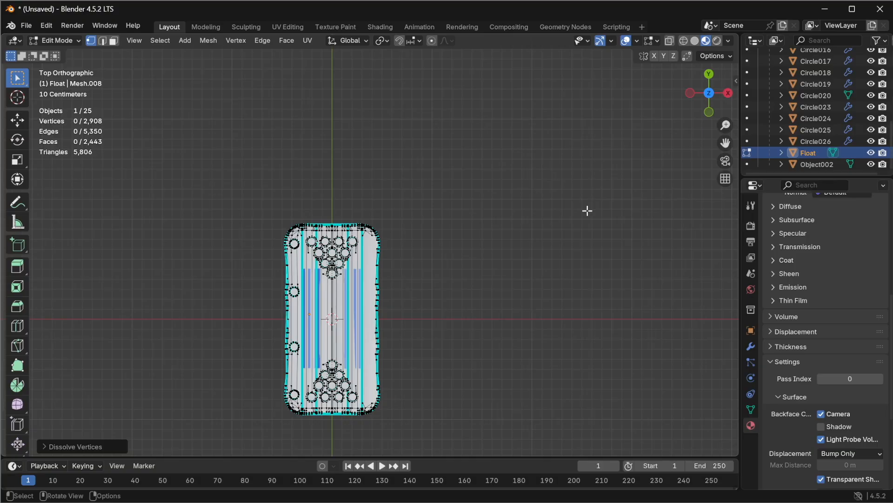
scroll(291, 321, up, 8)
drag(725, 142, 315, 274)
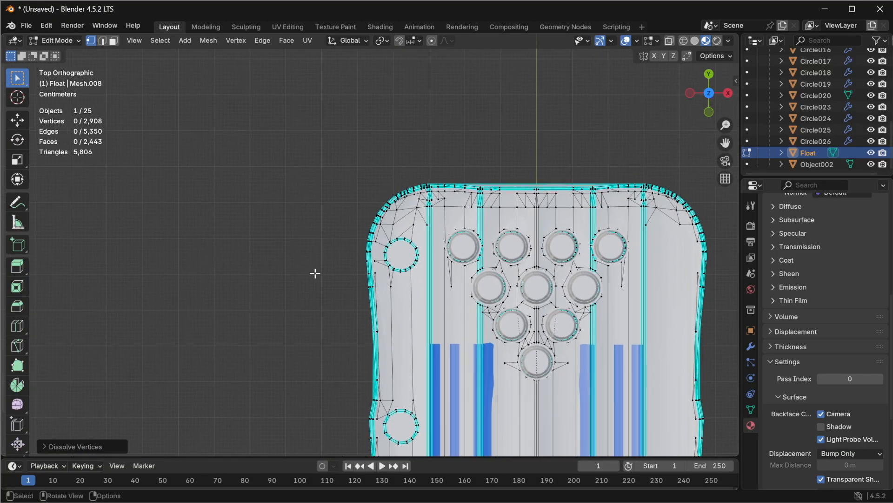
scroll(359, 259, up, 6)
drag(726, 142, 650, 169)
scroll(369, 314, up, 3)
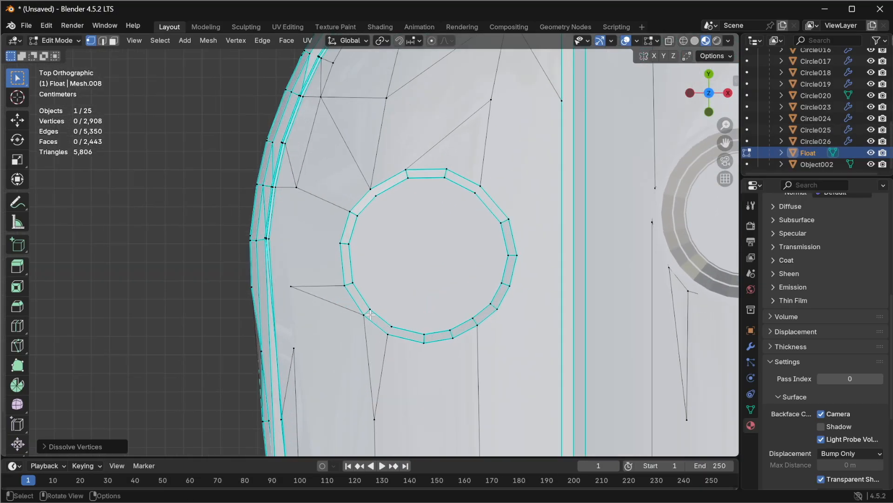
drag(725, 143, 679, 143)
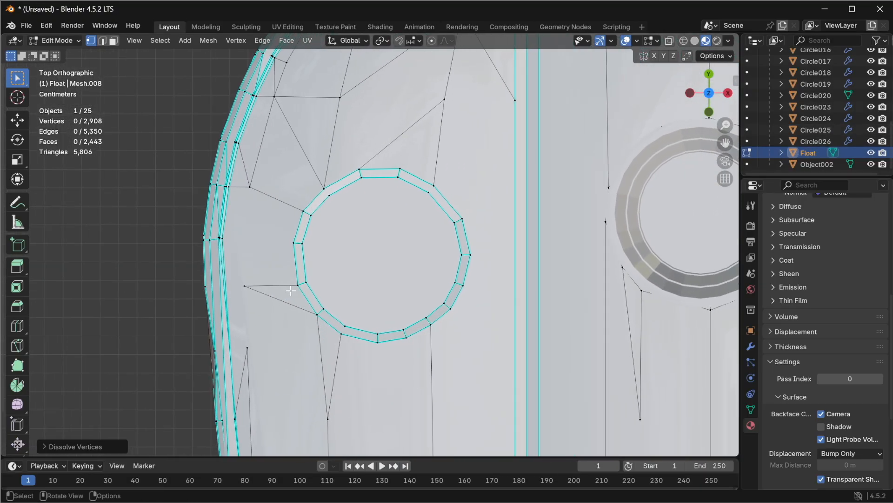
middle_drag(386, 272, 378, 267)
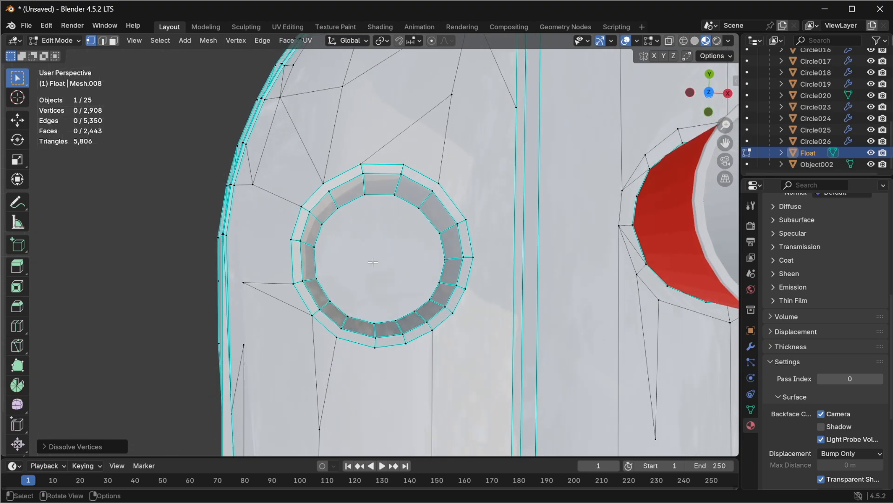
drag(277, 151, 489, 363)
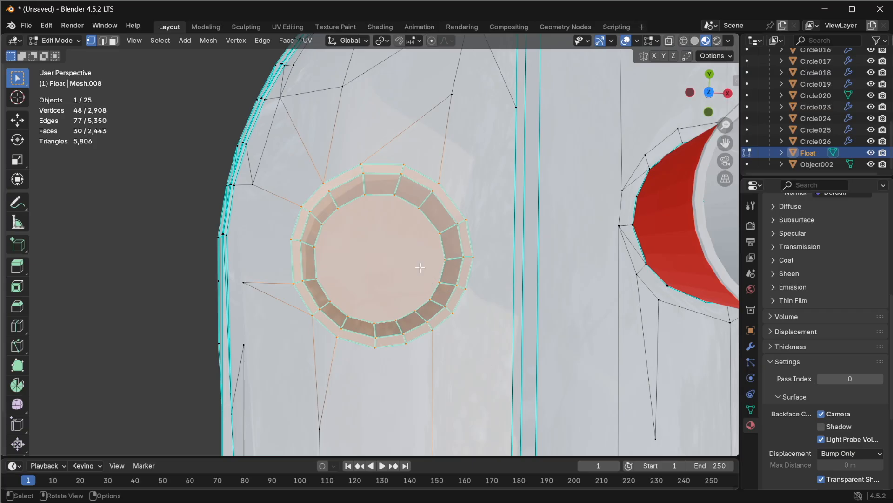
key(ctrl+v)
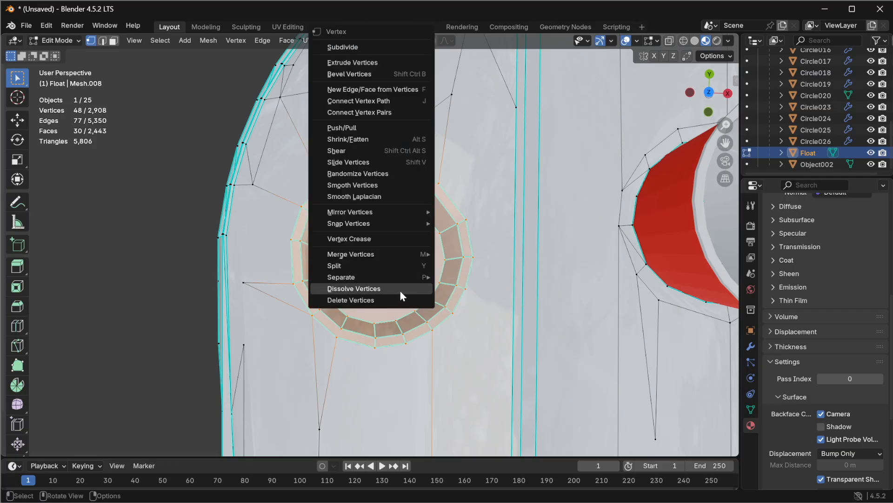
click(401, 290)
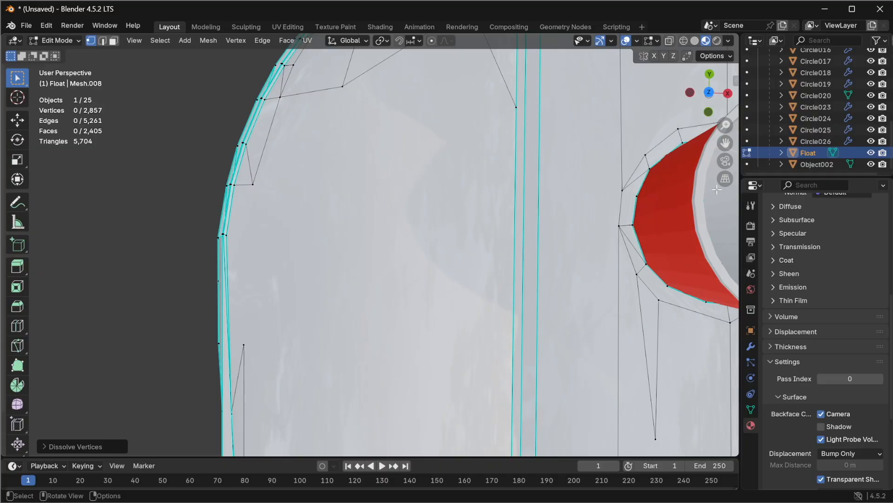
Step: Select the next cup holder ring further down the left edge and dissolve its vertices
shift+middle_drag(670, 201, 670, 178)
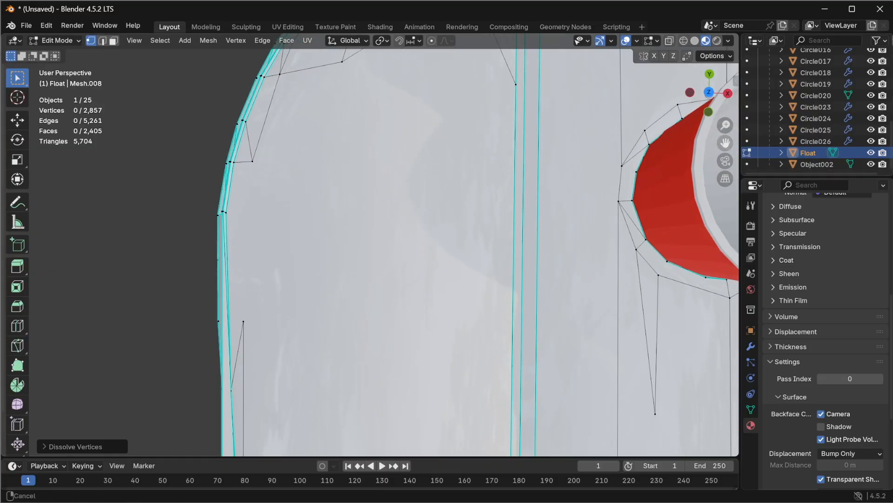
drag(725, 143, 704, 37)
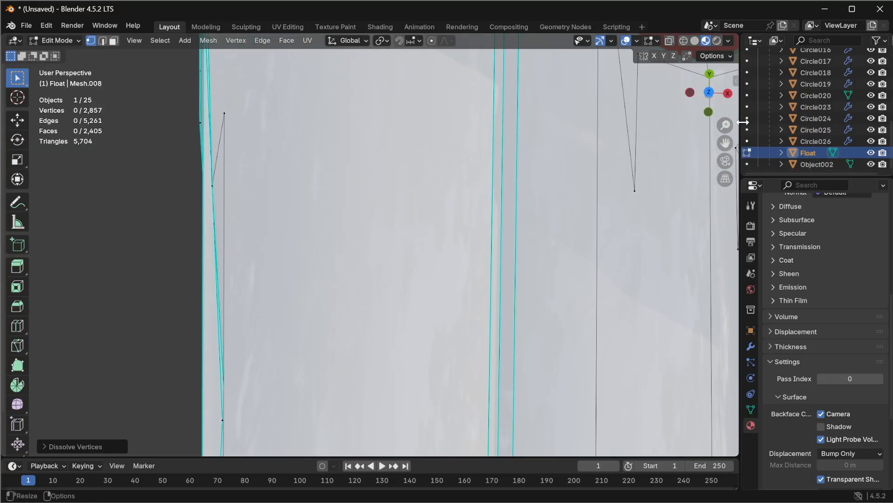
drag(721, 146, 709, 2)
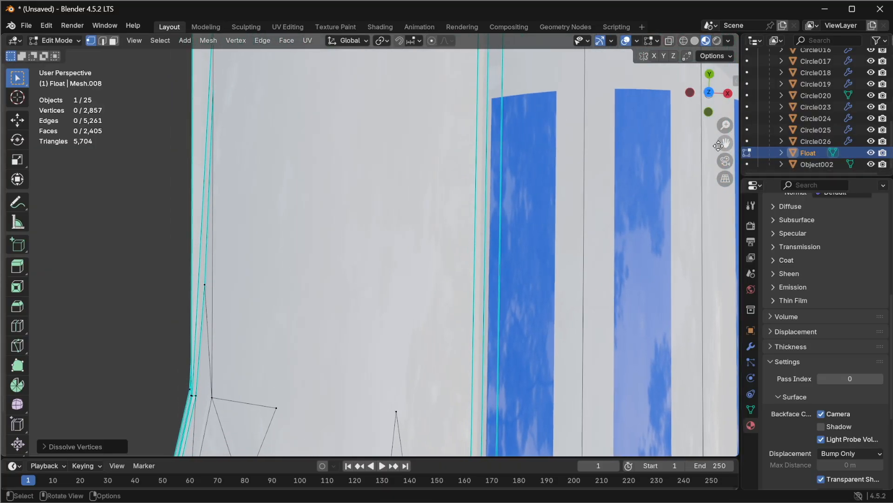
drag(725, 143, 753, 26)
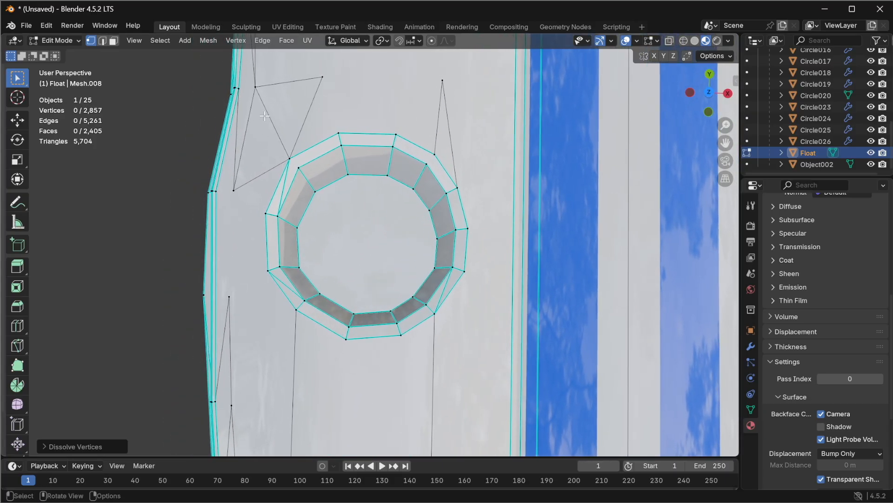
drag(265, 115, 385, 289)
drag(486, 351, 490, 354)
shift+drag(253, 200, 287, 238)
right_click(393, 259)
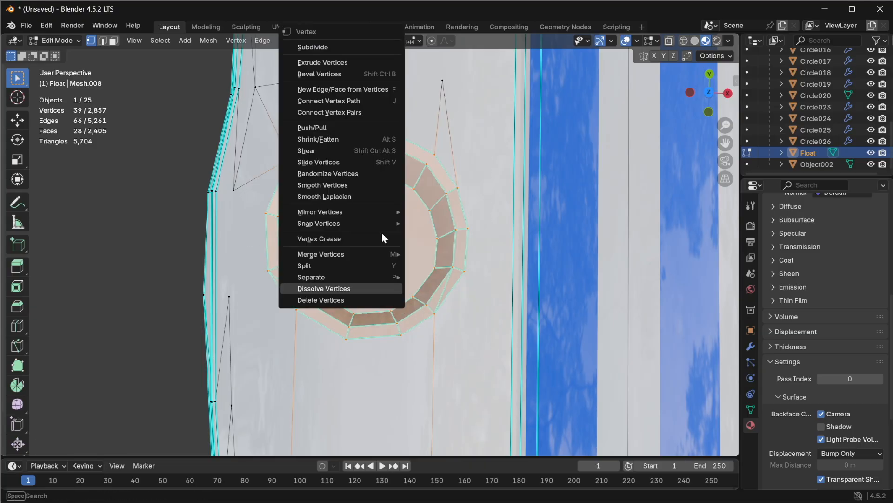
click(350, 283)
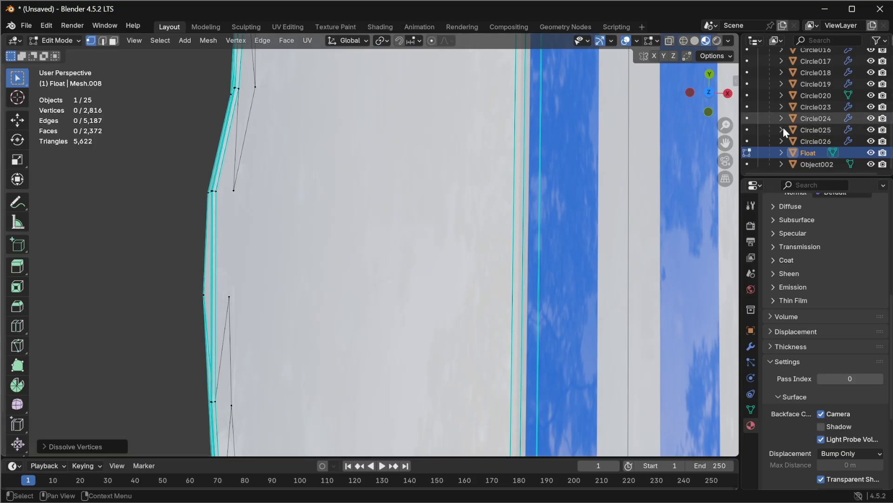
Step: Dissolve the vertices of the cup holder ring near the float's lower left corner
drag(726, 142, 729, 150)
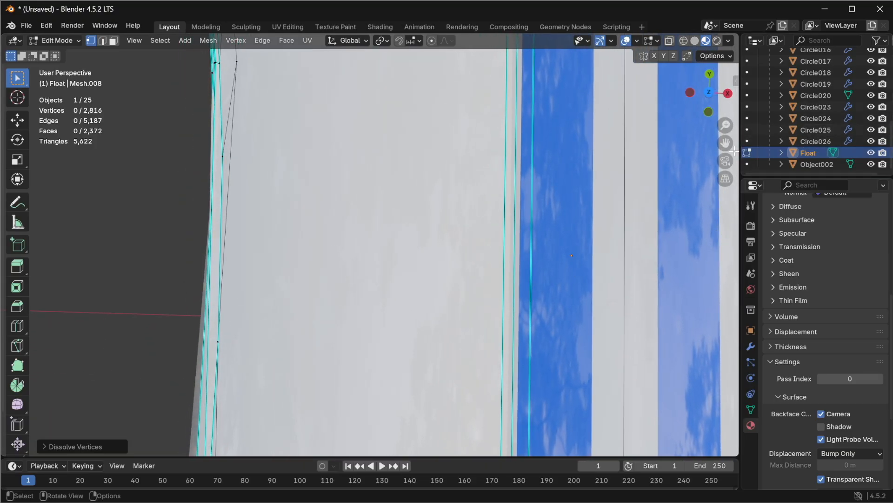
drag(727, 132, 548, 408)
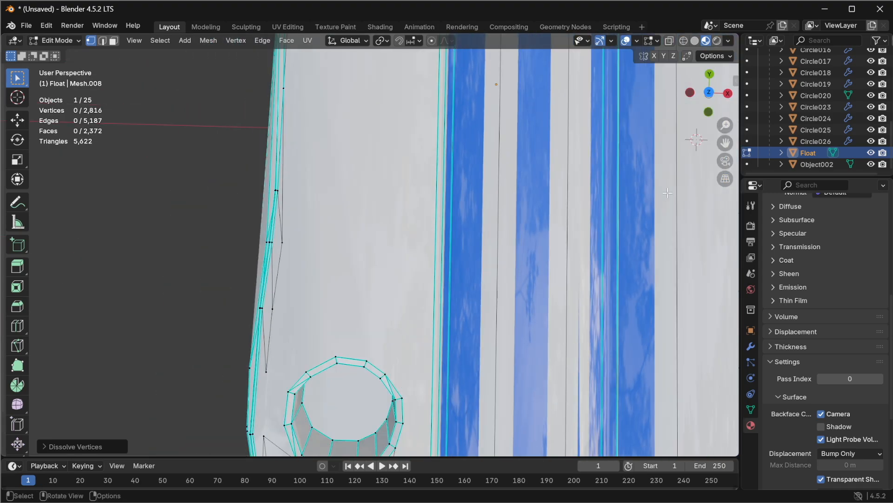
drag(725, 143, 740, 226)
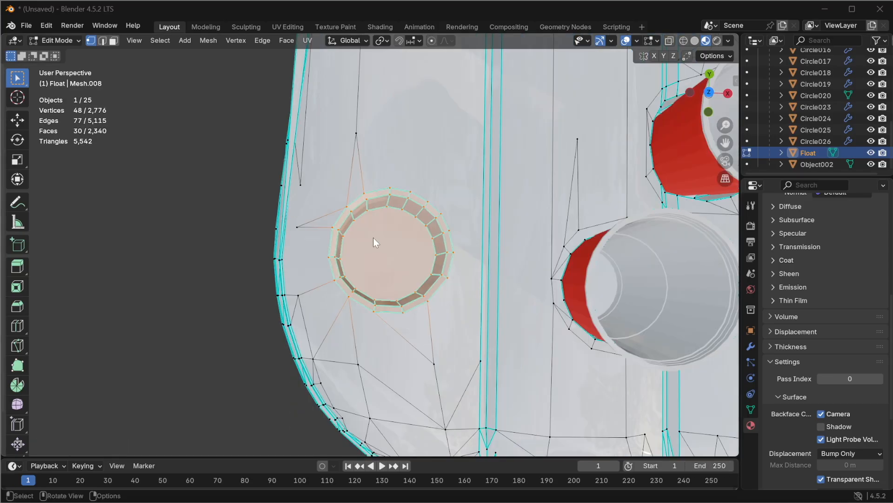
key(ctrl+v)
click(362, 287)
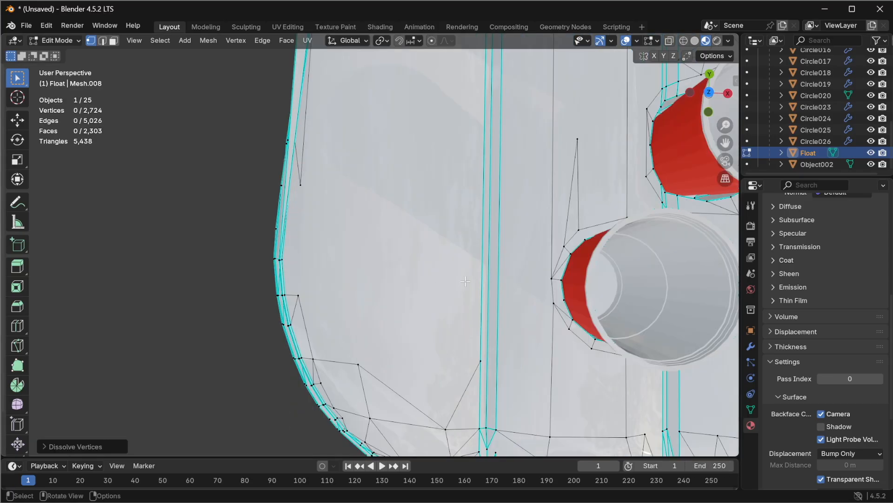
Step: Undo the last ring dissolve to restore the corner cup holder ring, then deselect everything
scroll(529, 278, down, 3)
scroll(528, 272, down, 5)
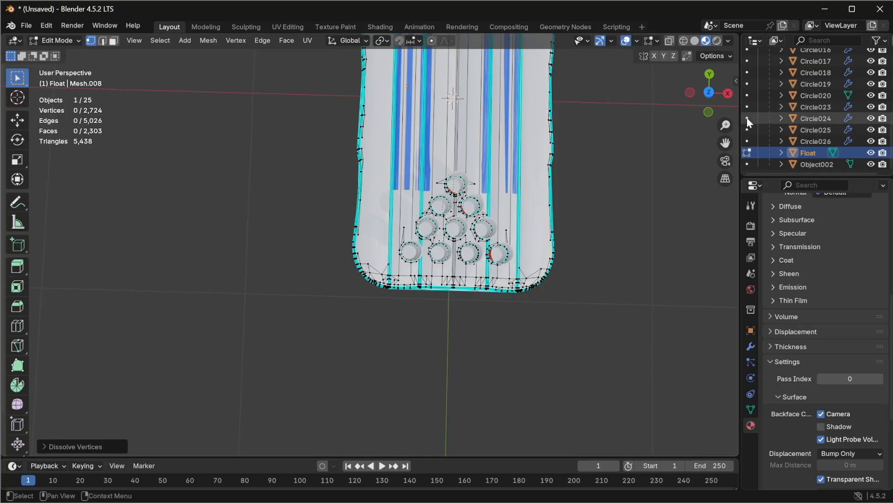
drag(726, 142, 726, 140)
middle_drag(363, 122, 393, 136)
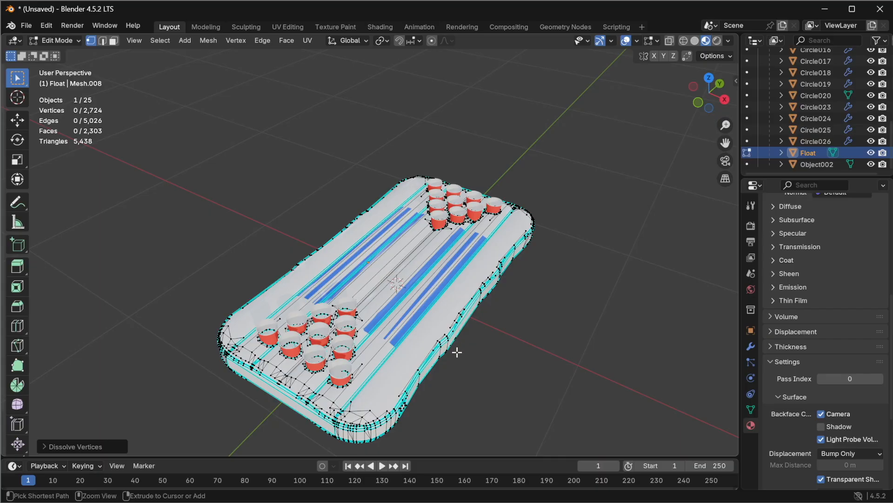
key(ctrl+z)
key(ctrl+shift+z)
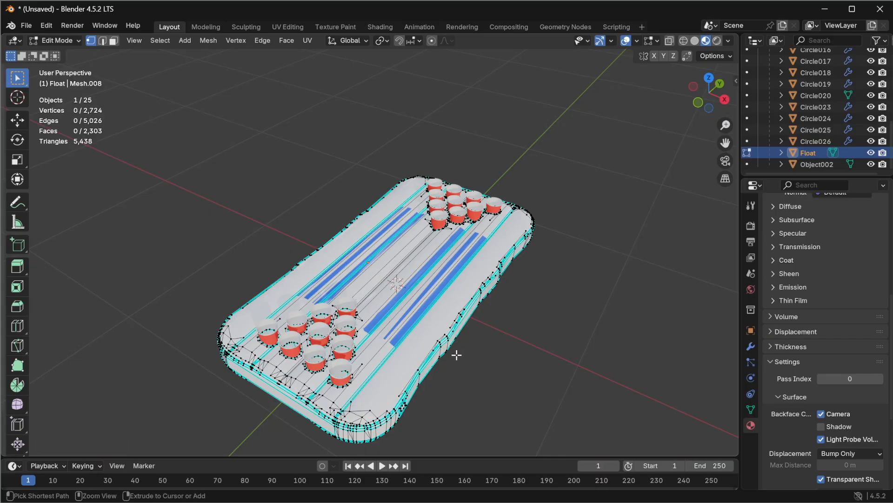
key(ctrl+z)
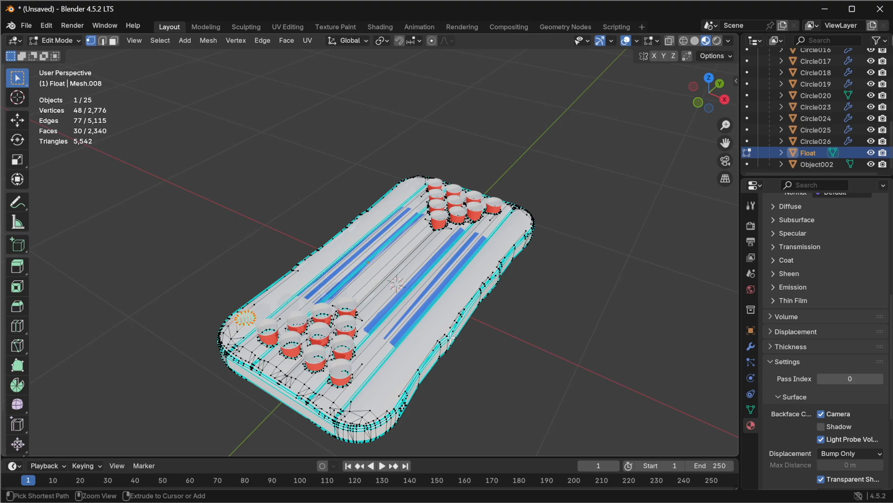
key(alt+a)
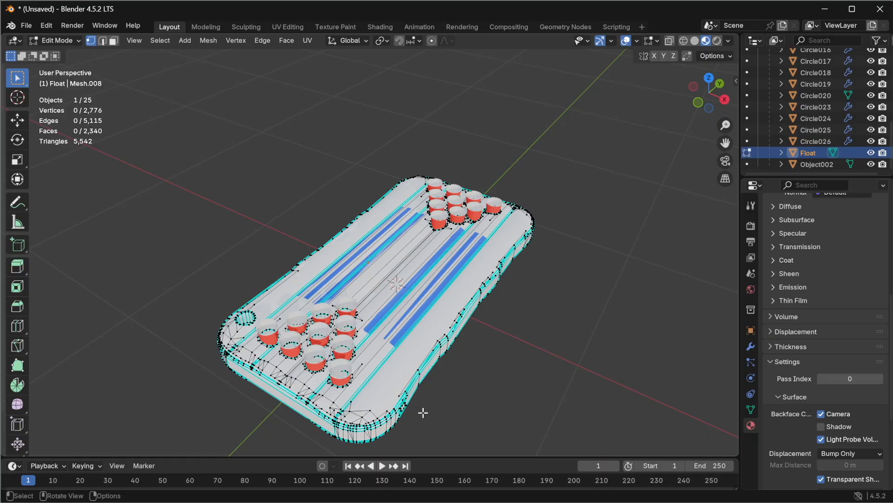
Step: From a side view, box-select the valve on the float's side wall and dissolve its vertices
middle_drag(397, 412, 261, 256)
scroll(255, 253, up, 3)
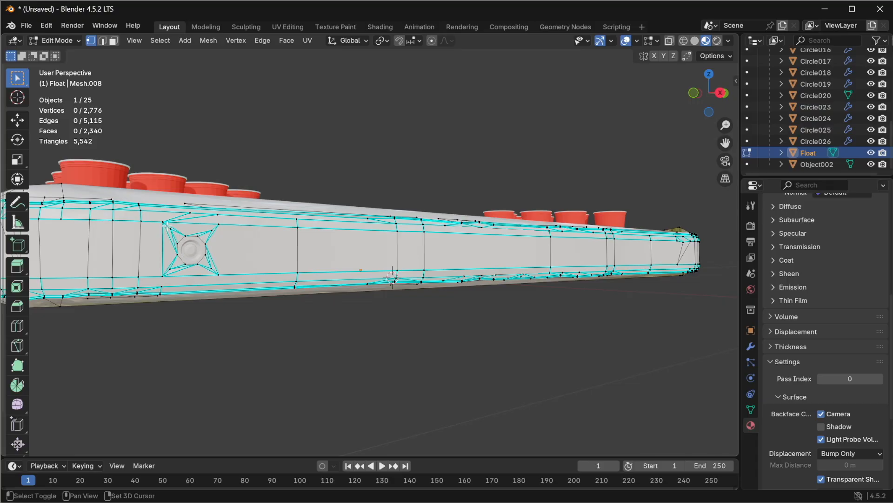
shift+drag(167, 226, 181, 244)
shift+drag(222, 268, 224, 270)
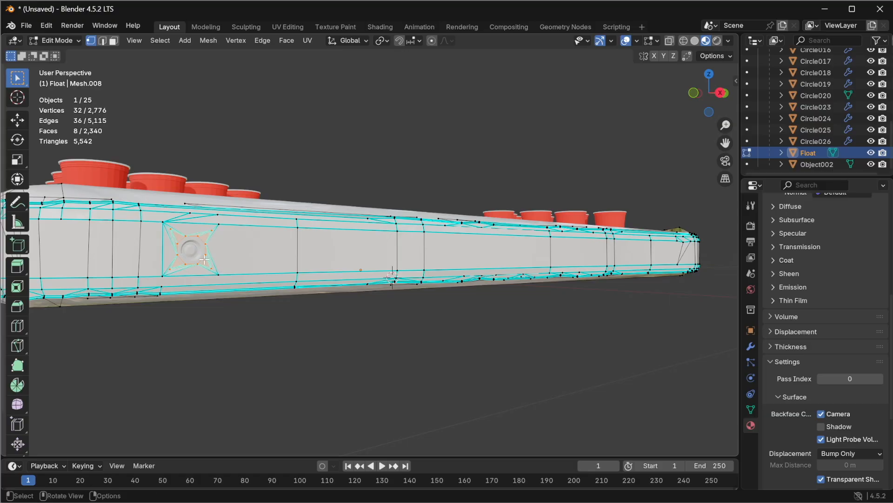
key(ctrl+v)
click(183, 286)
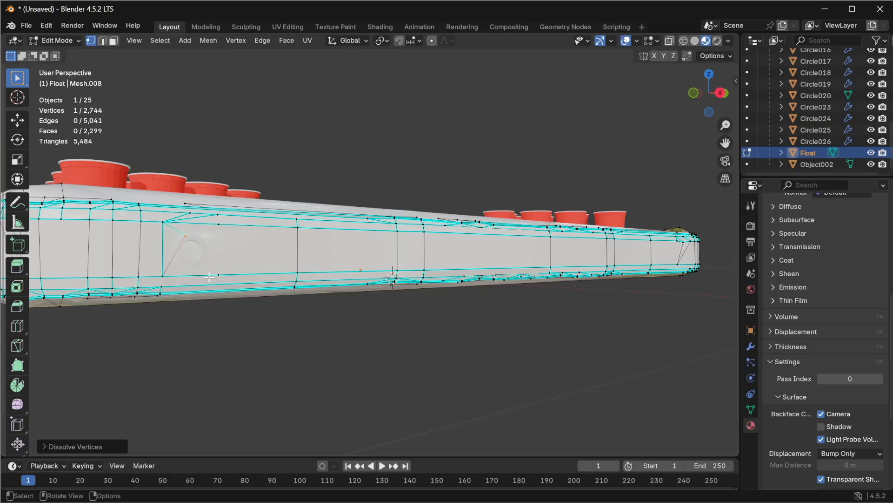
Step: Deselect the mesh and switch the float back to Object Mode
middle_drag(236, 233, 264, 280)
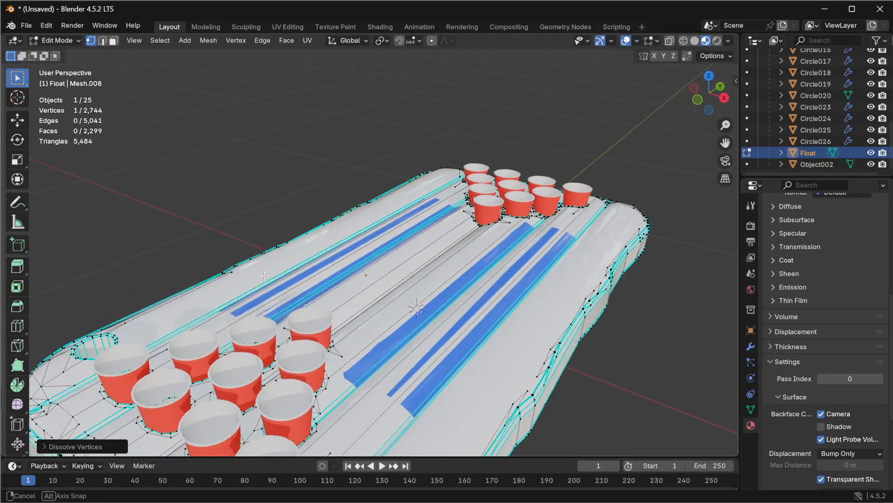
scroll(268, 301, down, 5)
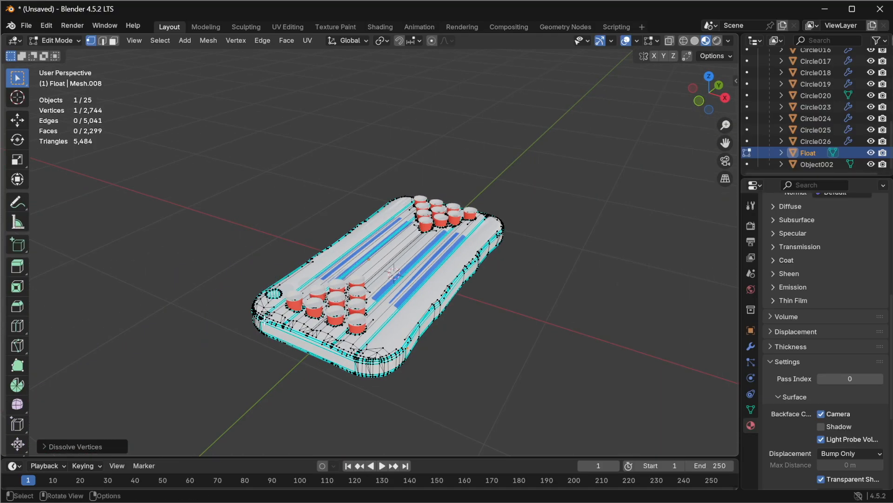
click(243, 242)
click(56, 40)
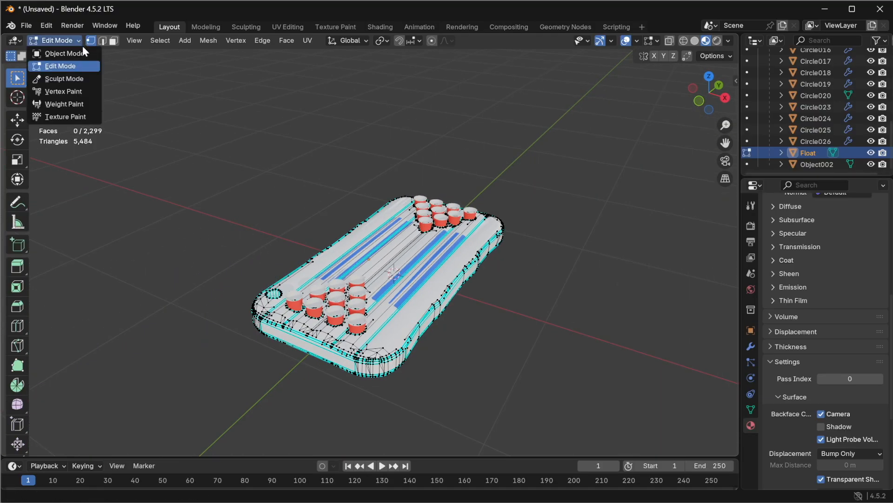
click(87, 53)
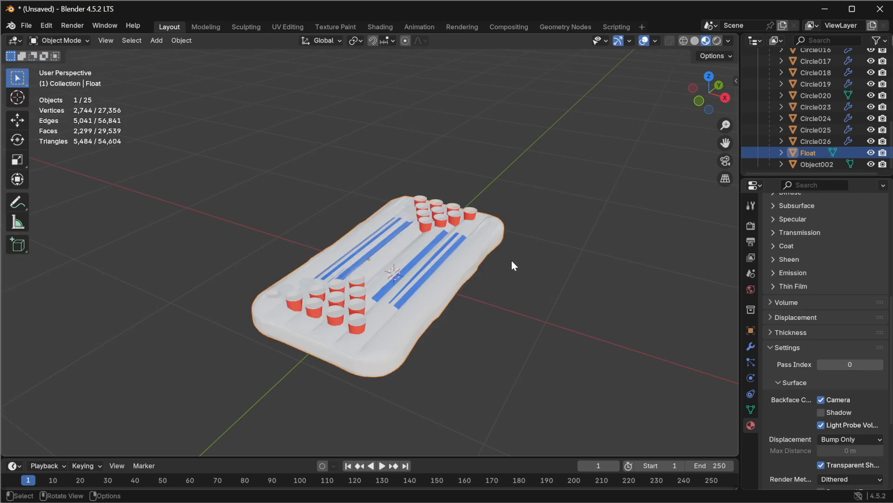
Step: Switch the viewport shading to wireframe to inspect the float's geometry
click(684, 41)
scroll(428, 350, up, 2)
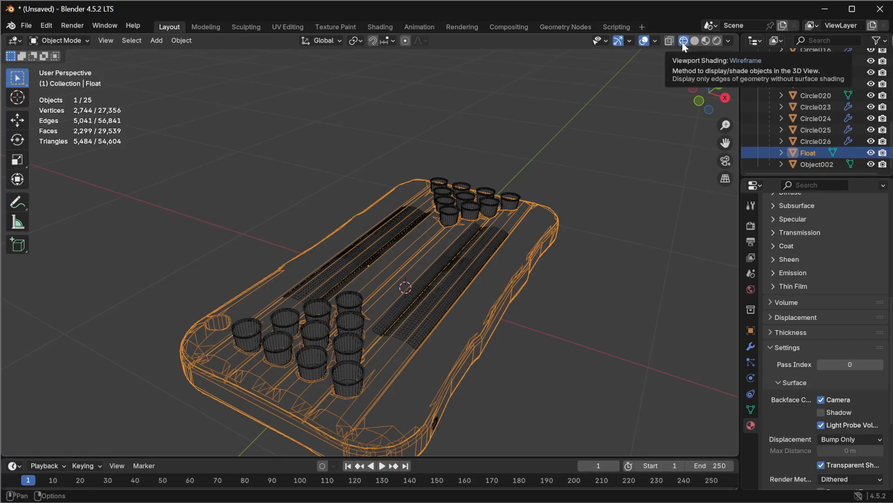
drag(726, 143, 717, 83)
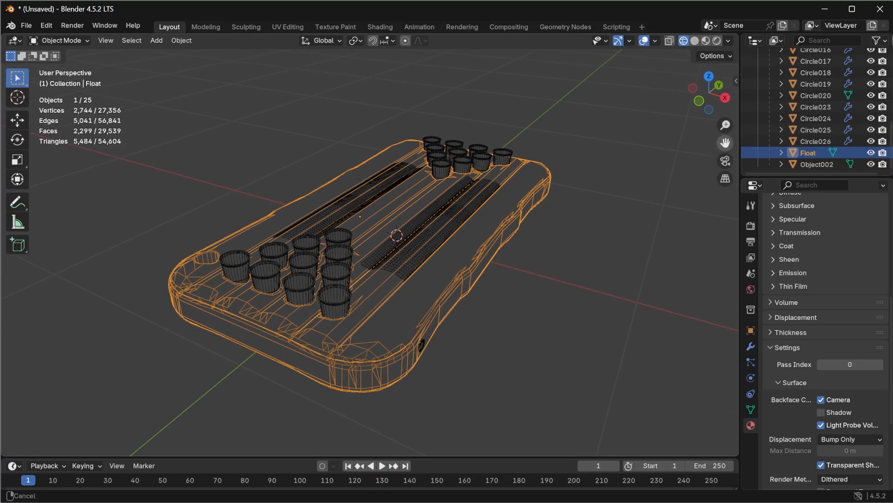
Step: Add a Triangulate modifier to the float object
click(751, 346)
click(805, 224)
mouse_move(806, 224)
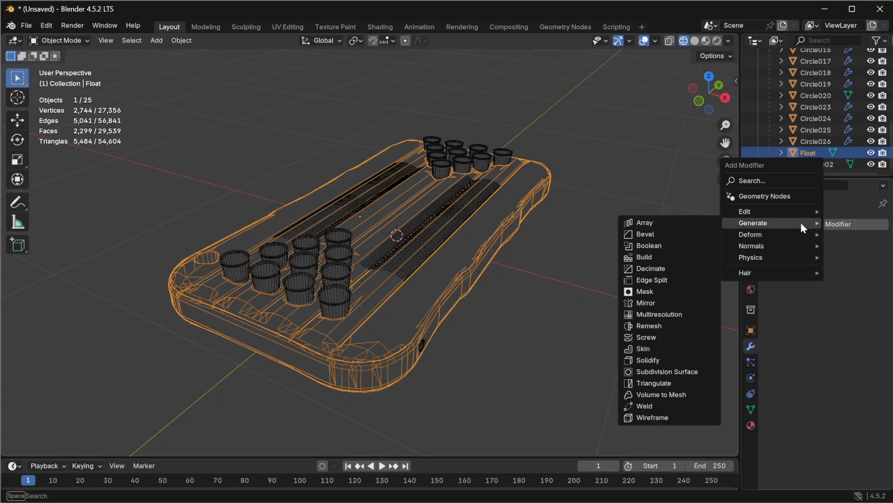
click(772, 182)
text(tri)
click(719, 213)
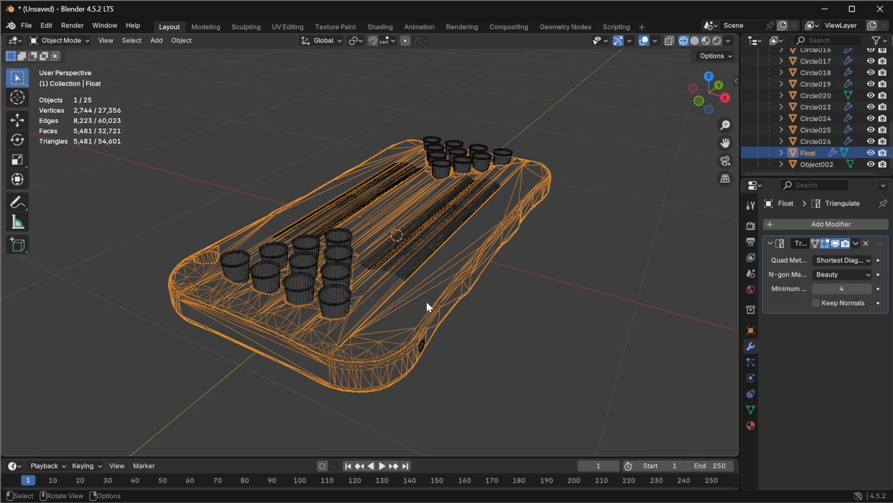
Step: Inspect the triangulated wireframe from several angles and apply the Triangulate modifier to the float
middle_drag(397, 258, 405, 277)
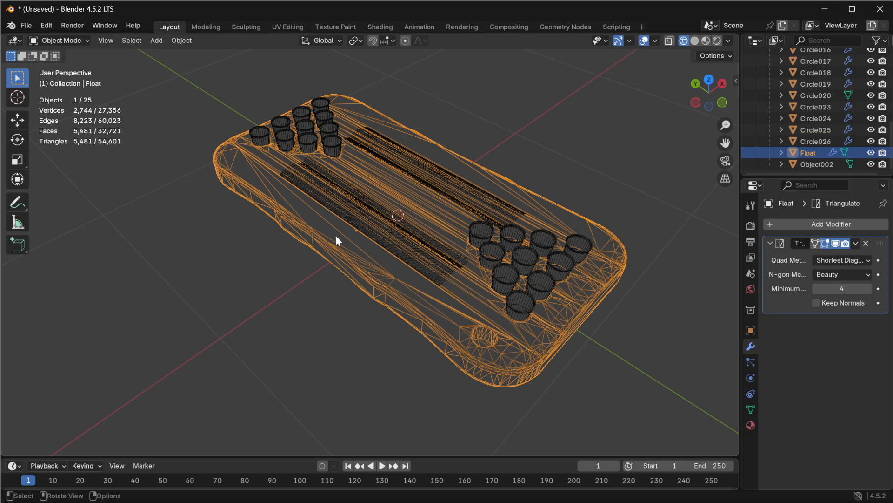
middle_drag(456, 270, 387, 287)
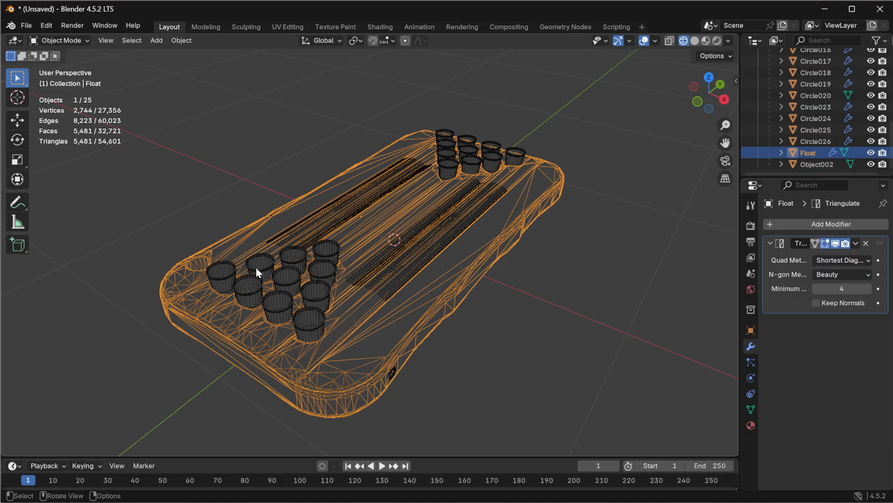
middle_drag(296, 253, 318, 280)
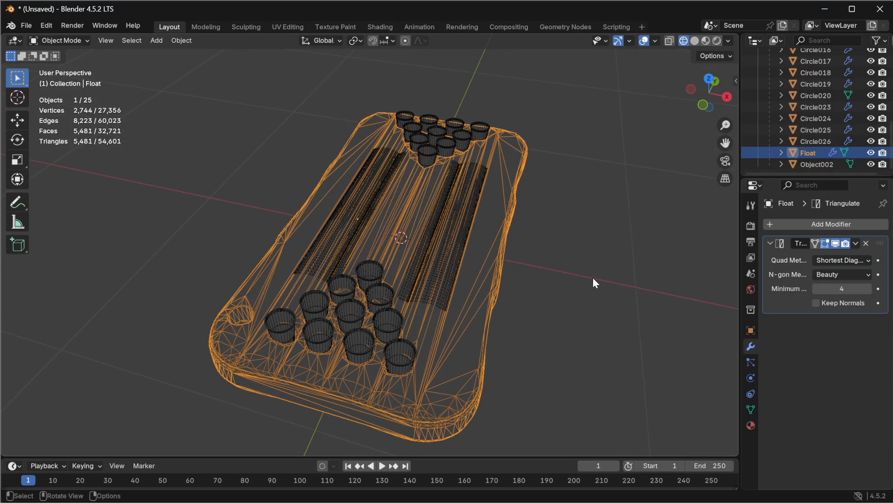
click(856, 243)
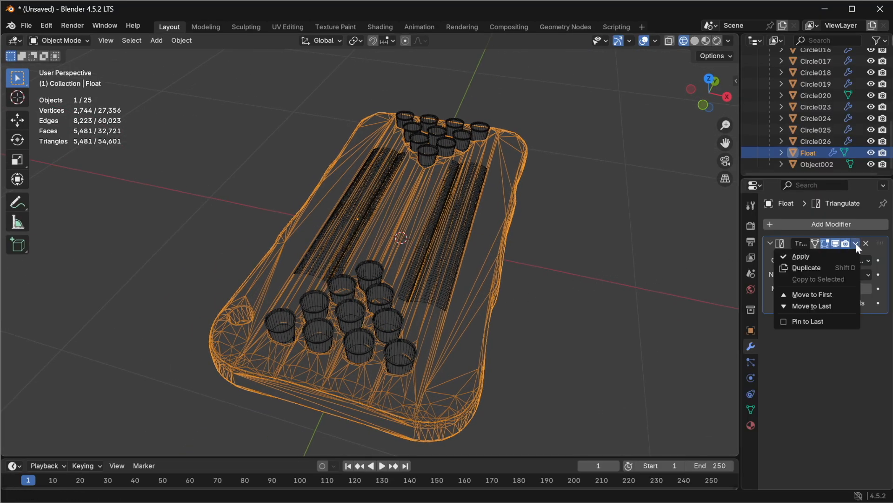
click(826, 256)
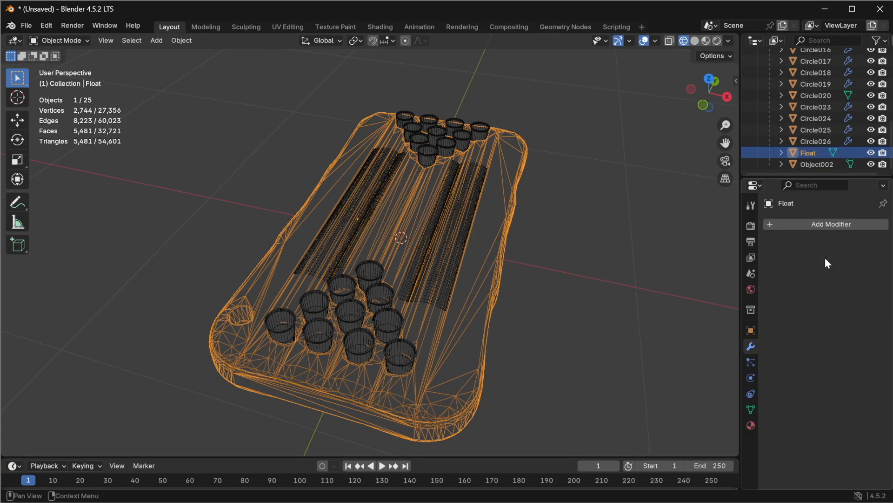
Step: Switch the viewport to material preview and shade the float smooth without keeping sharp edges
click(707, 40)
mouse_move(532, 294)
middle_down()
mouse_move(521, 270)
mouse_move(453, 254)
mouse_move(533, 219)
mouse_move(562, 236)
mouse_move(624, 247)
mouse_move(635, 263)
mouse_move(543, 297)
mouse_move(611, 294)
mouse_move(668, 244)
mouse_move(550, 279)
mouse_move(479, 262)
middle_up()
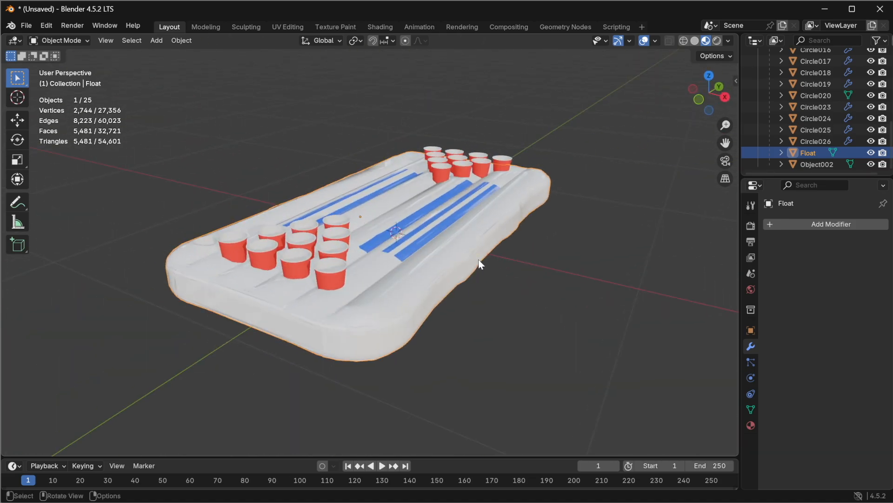
scroll(479, 260, up, 2)
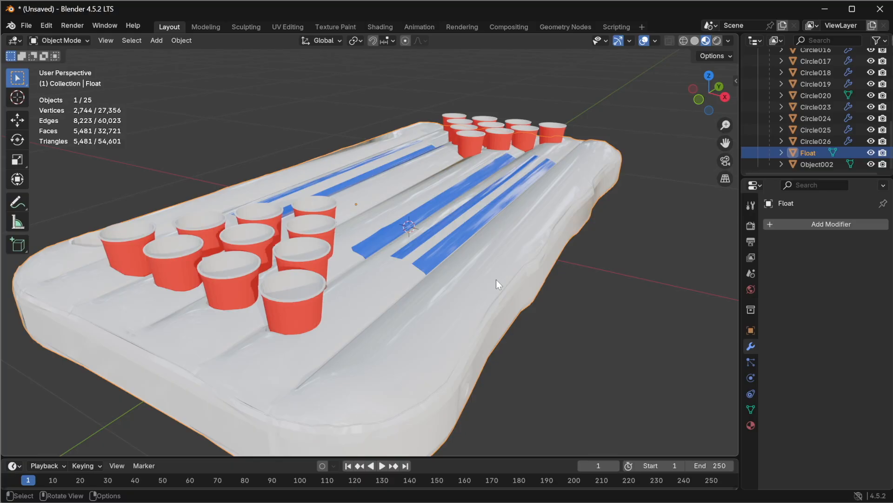
right_click(471, 303)
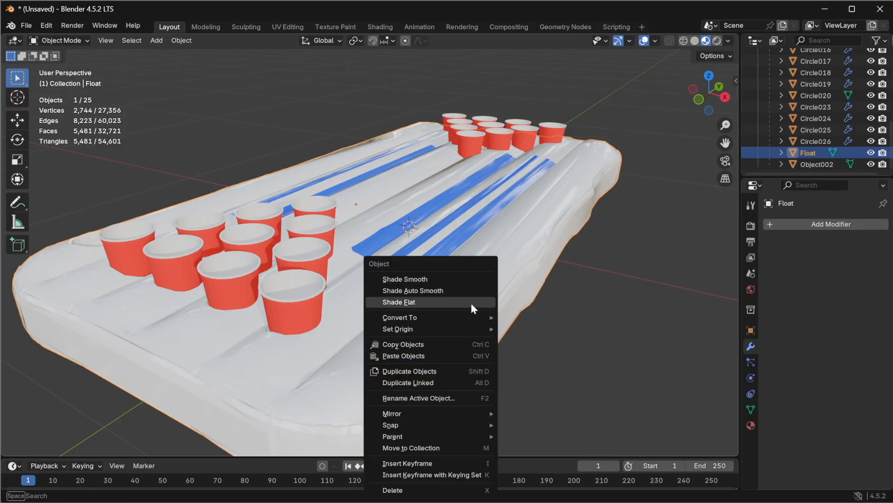
click(462, 279)
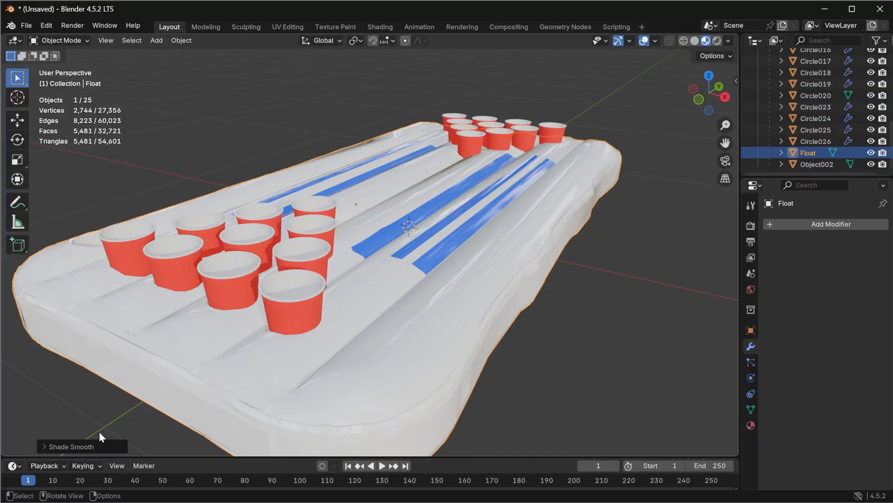
click(47, 448)
click(108, 443)
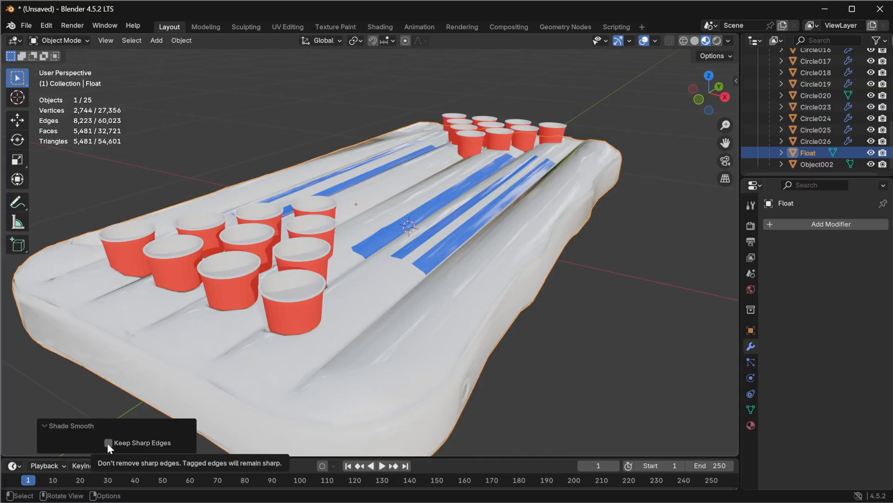
Step: Set the float material's Roughness to 1.000
middle_drag(289, 342, 120, 355)
click(750, 425)
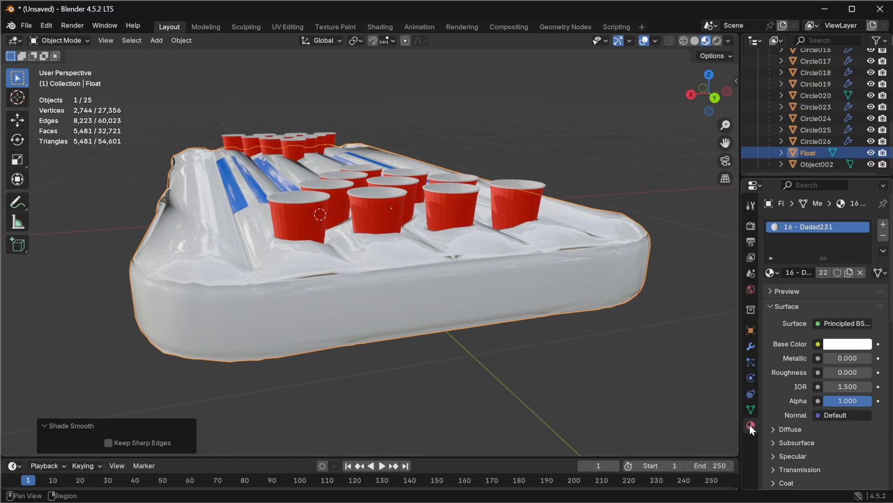
drag(827, 371, 865, 372)
Step: Try flat and auto smooth shading on the float before returning it to smooth shading
middle_drag(566, 302, 501, 307)
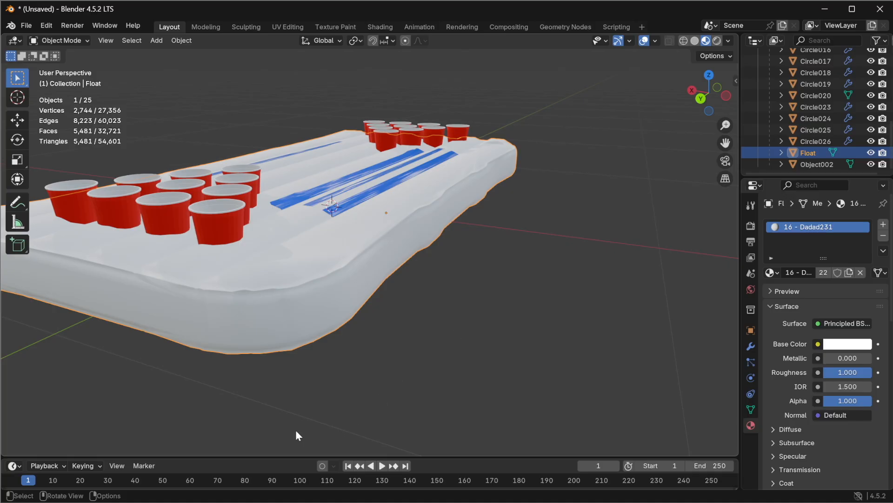
right_click(279, 290)
click(257, 303)
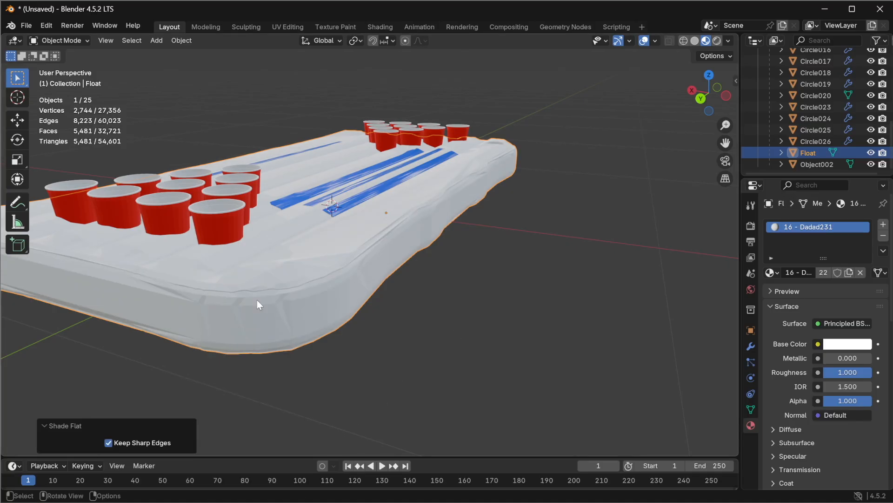
right_click(305, 279)
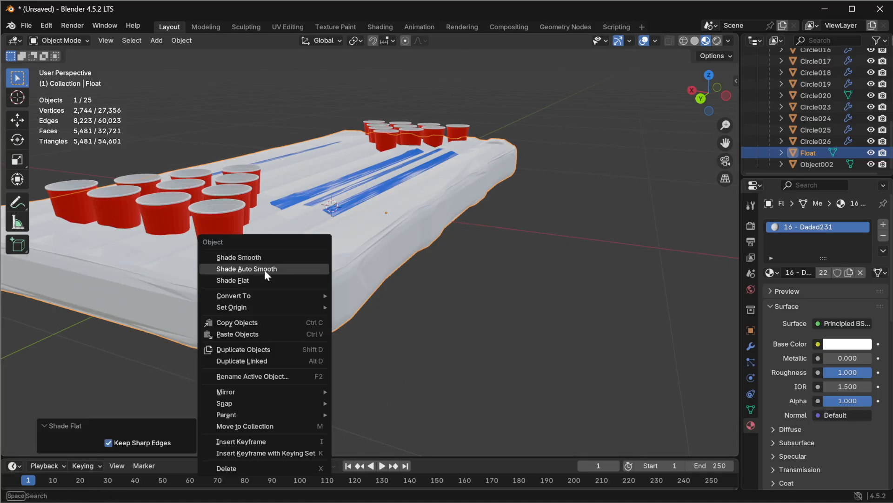
click(265, 269)
right_click(301, 269)
click(303, 251)
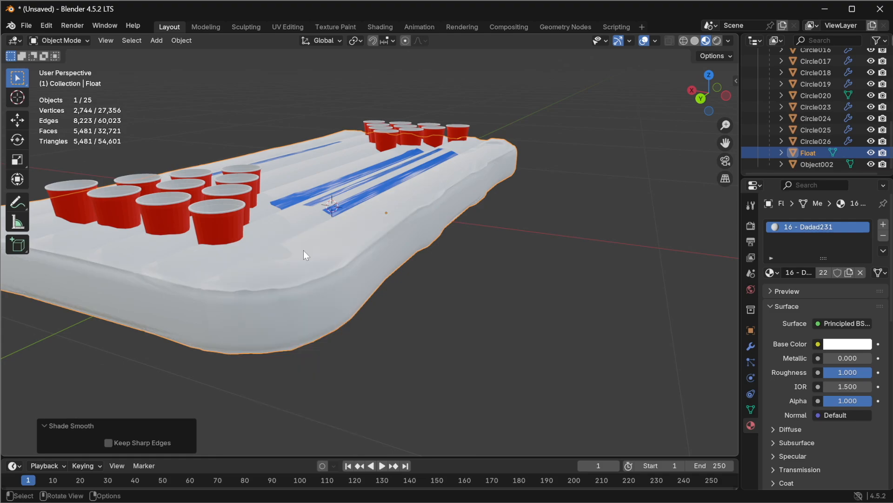
Step: In Edit Mode, select all of the float's vertices, merge them by distance, and return to Object Mode
middle_drag(312, 279, 187, 108)
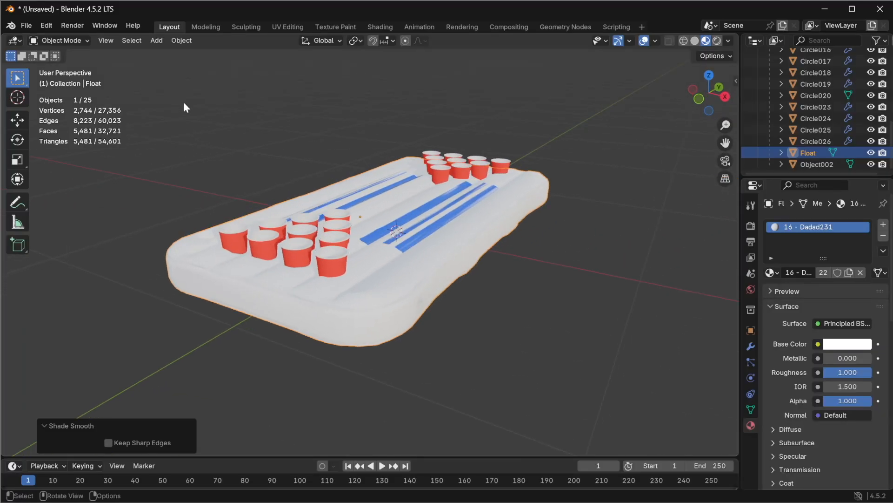
click(77, 40)
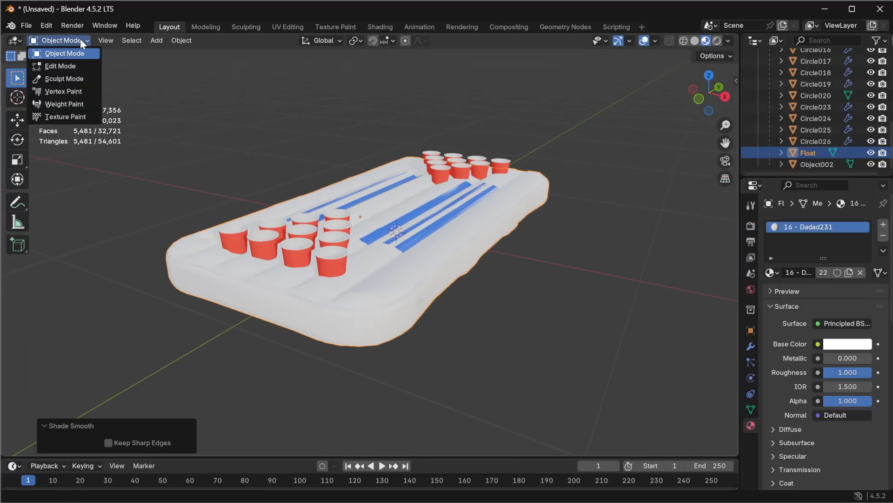
click(75, 66)
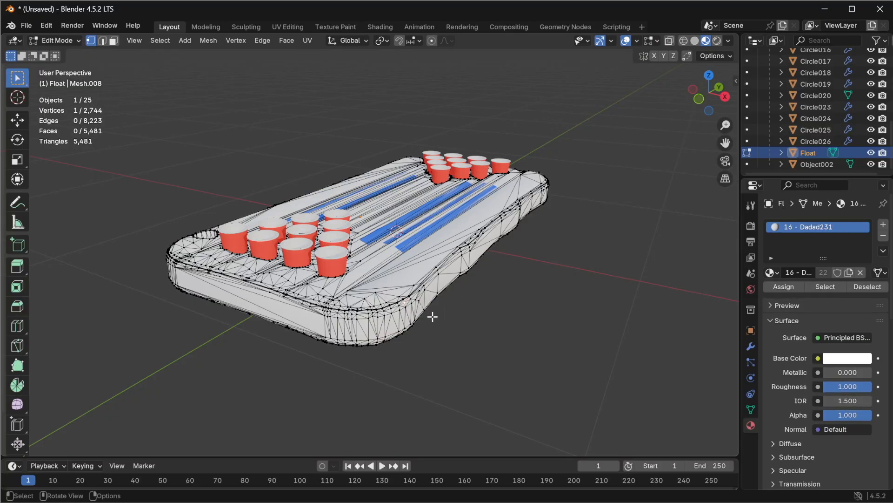
key(a)
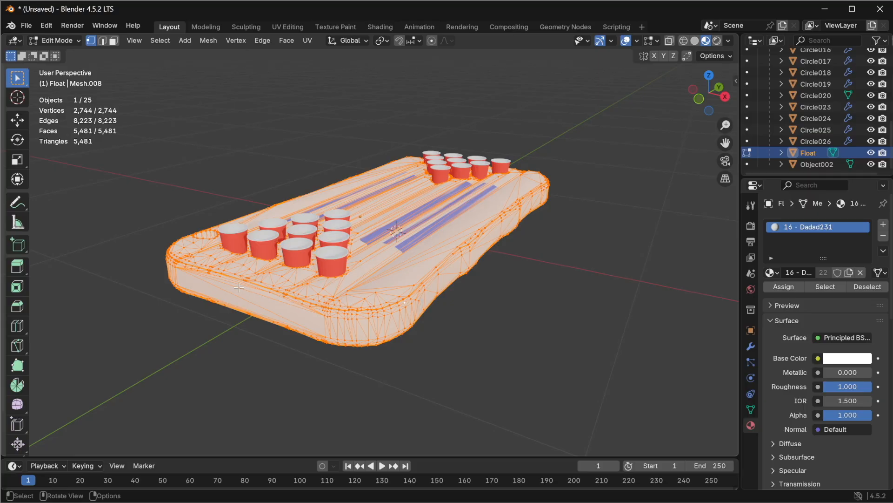
right_click(435, 272)
click(208, 41)
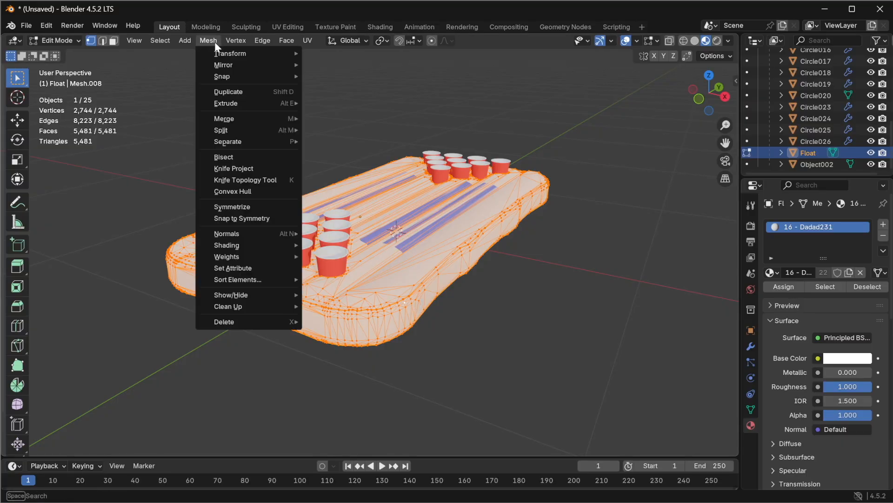
mouse_move(261, 122)
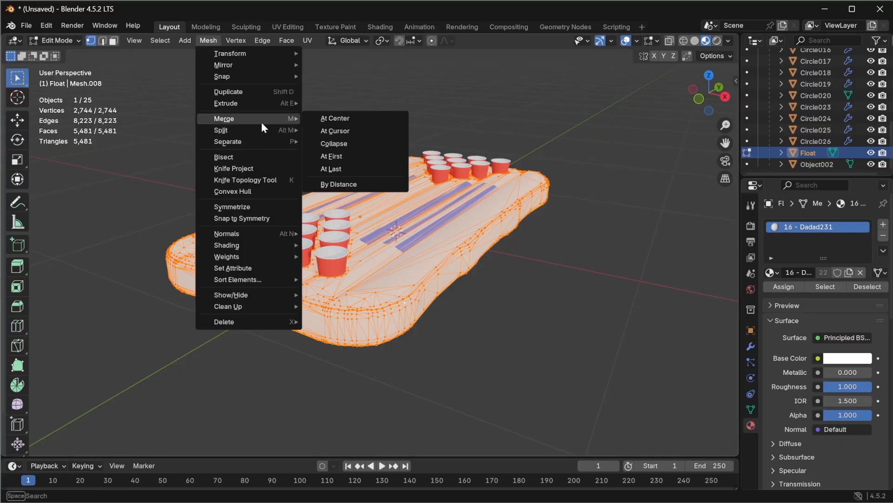
click(351, 184)
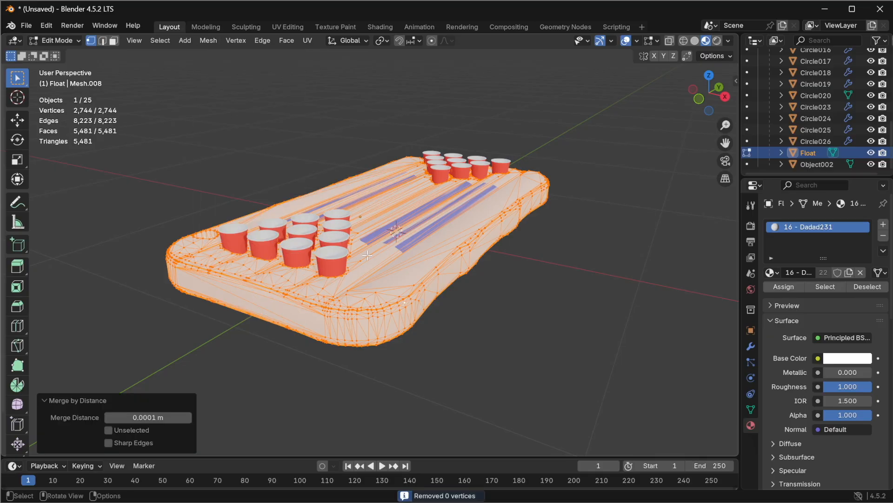
click(60, 41)
click(52, 52)
Step: Examine the blue stripe objects on the float by selecting them in the viewport
scroll(367, 264, up, 3)
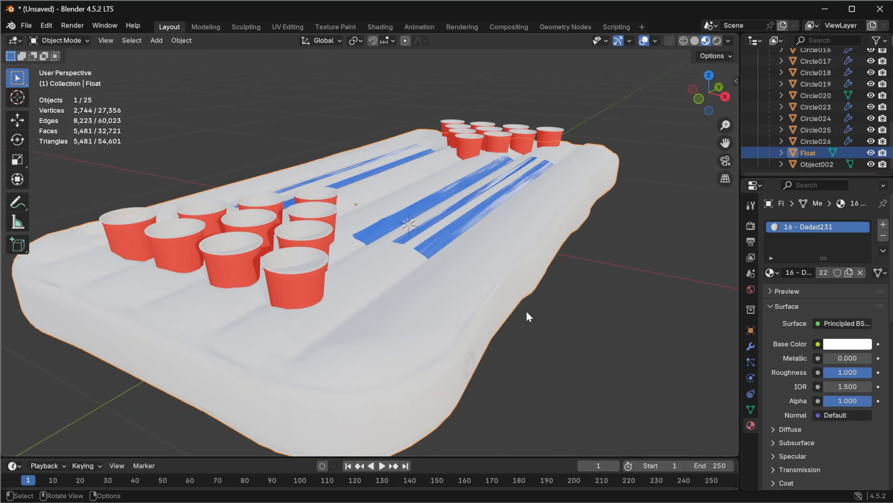
scroll(530, 307, up, 3)
scroll(533, 306, down, 2)
middle_drag(535, 305, 401, 319)
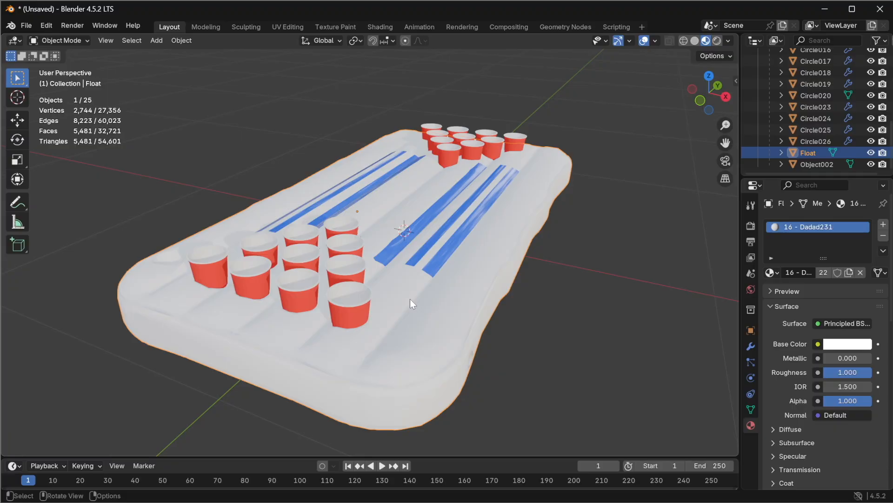
click(448, 244)
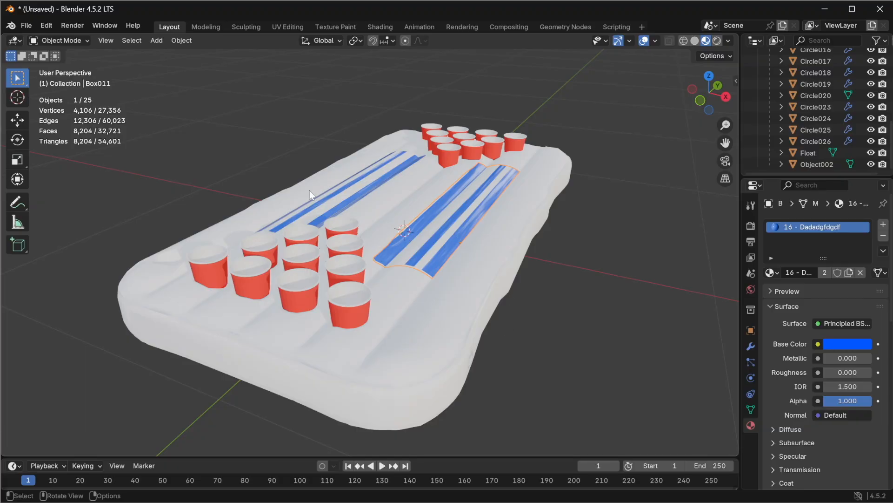
shift+click(361, 197)
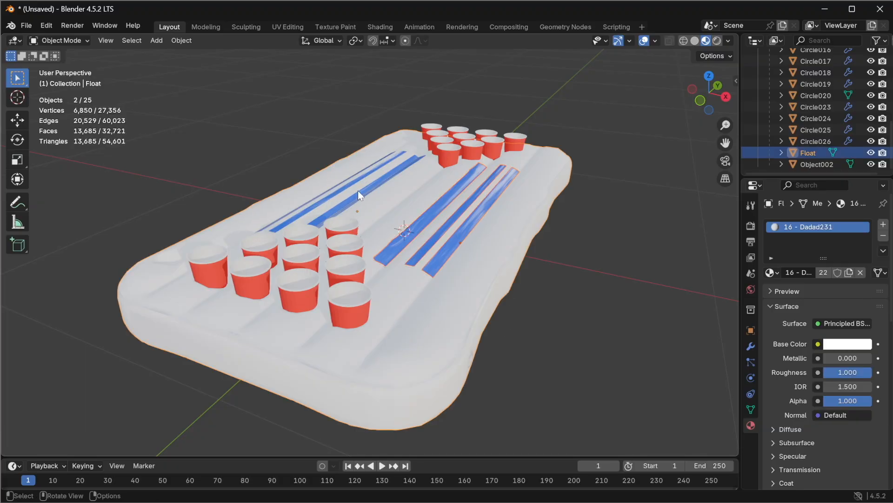
shift+click(359, 200)
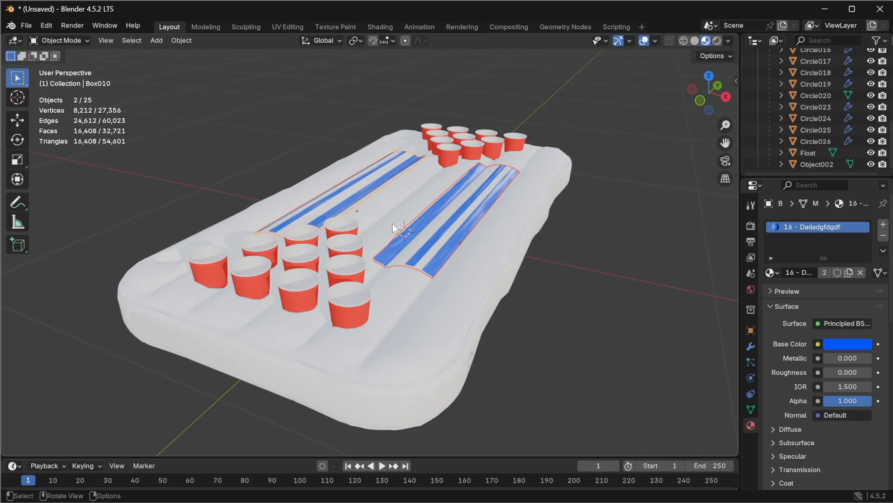
click(315, 137)
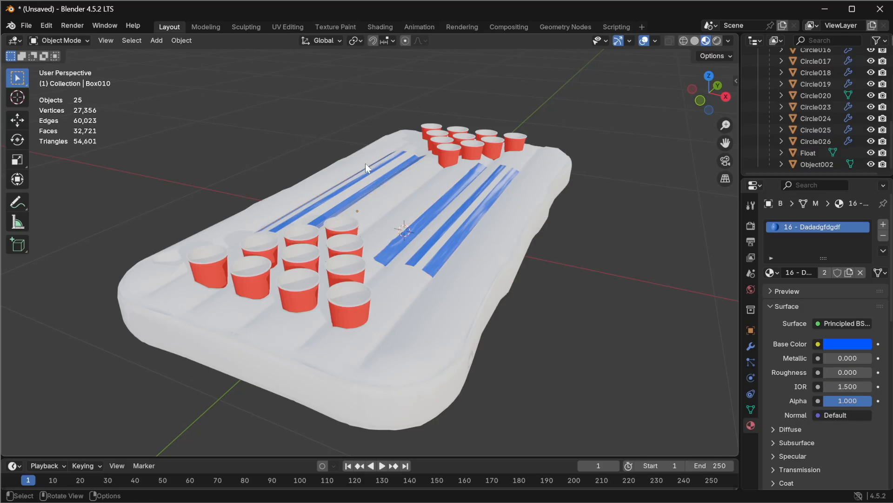
middle_drag(562, 235, 350, 203)
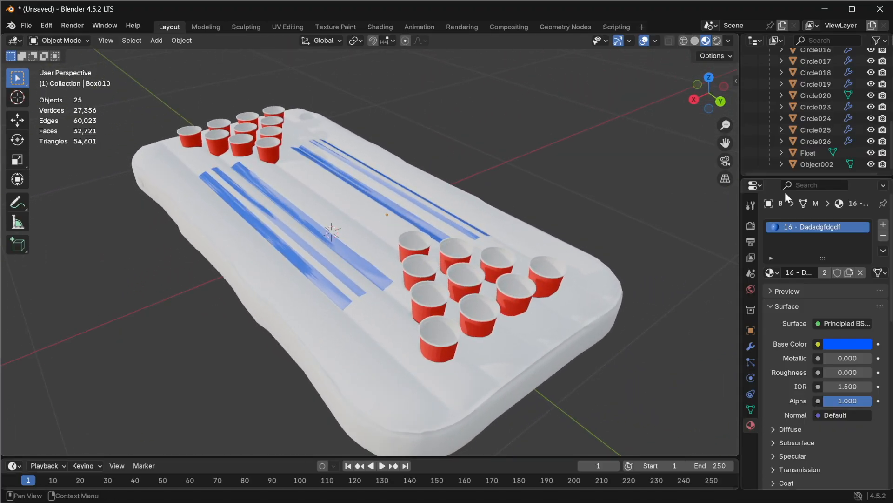
Step: Review the scene's objects in the outliner, selecting the cup circles and the Box010 stripe object
click(812, 141)
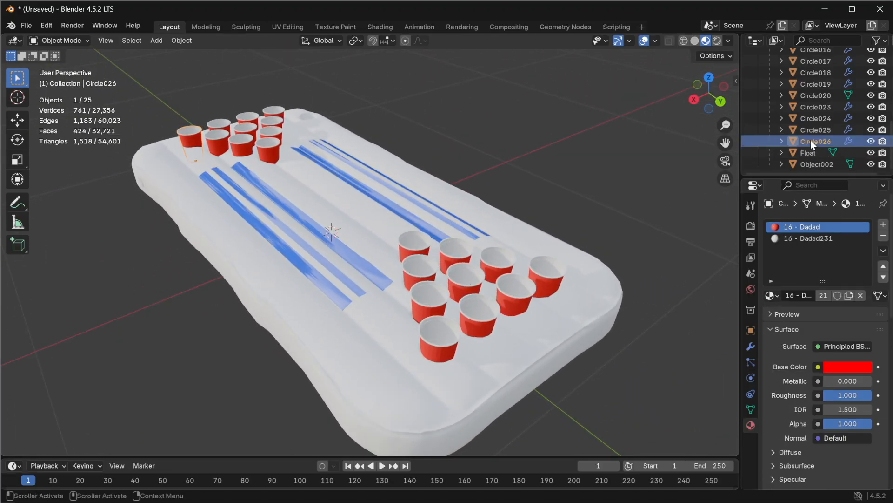
scroll(812, 161, up, 3)
scroll(814, 164, up, 4)
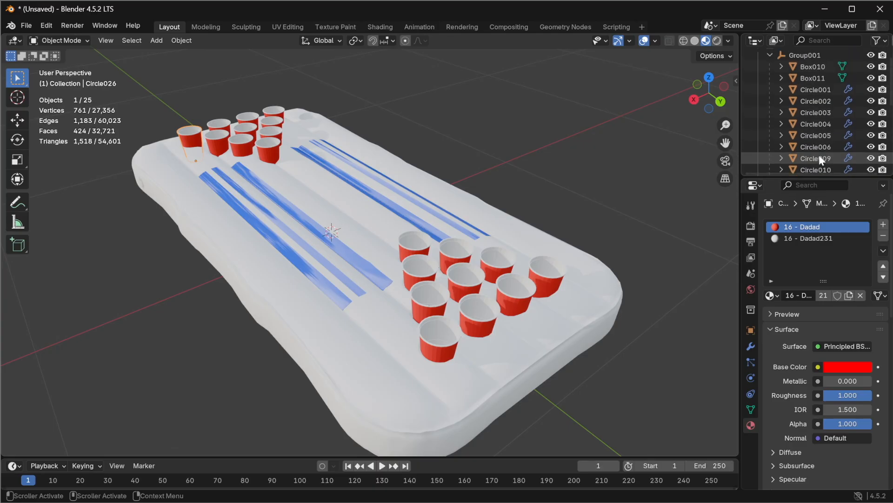
shift+click(816, 91)
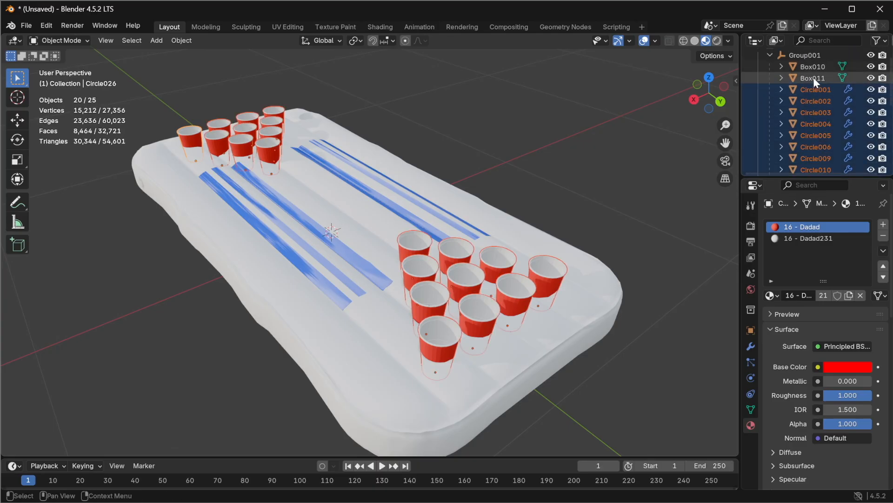
click(814, 77)
click(814, 68)
scroll(824, 107, down, 5)
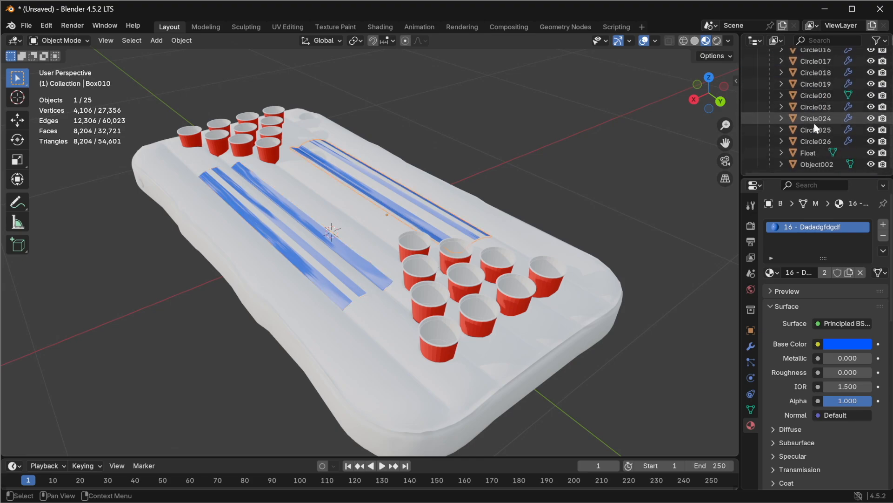
Step: Inspect the valve object Object002 by selecting it and toggling its visibility on and off
click(808, 152)
click(813, 163)
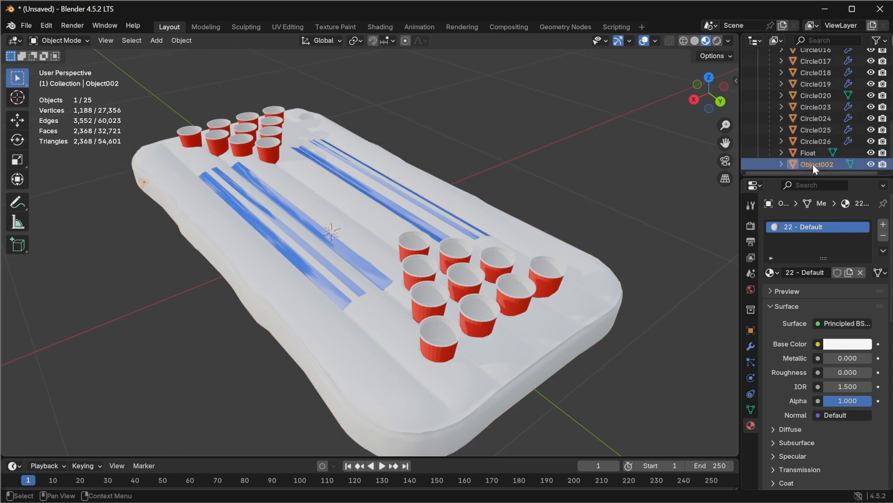
middle_drag(342, 267, 238, 121)
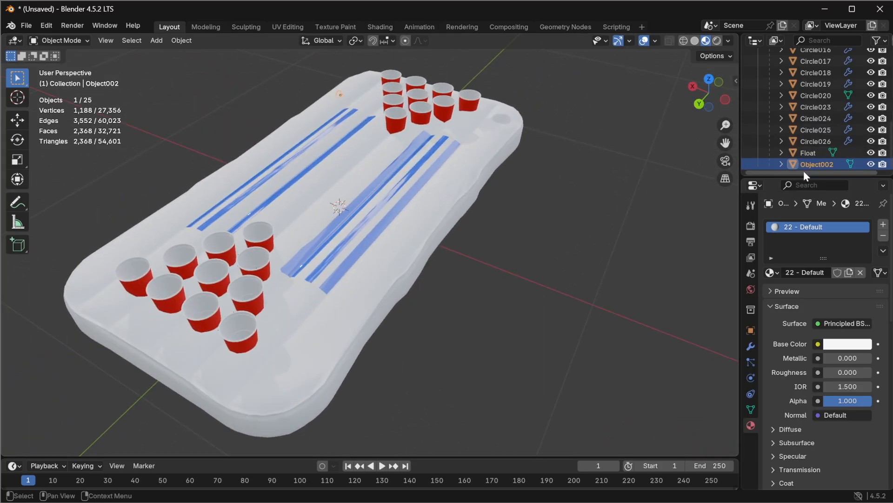
click(869, 163)
click(870, 163)
click(871, 165)
click(870, 165)
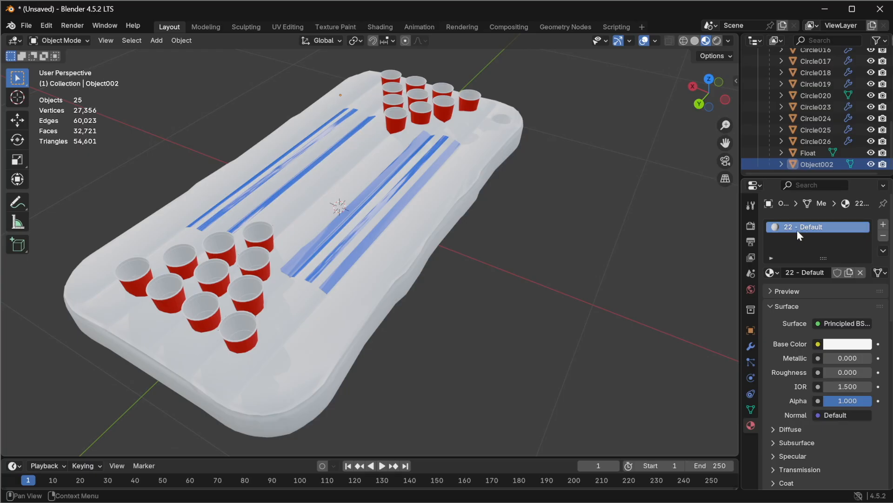
Step: Connect an image texture from the Pool Pong folder to the valve material's base color
click(818, 344)
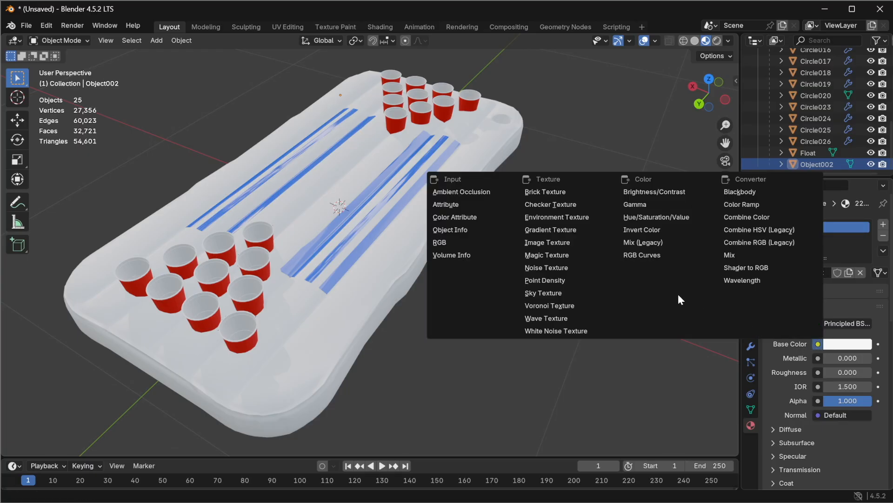
click(560, 242)
click(859, 358)
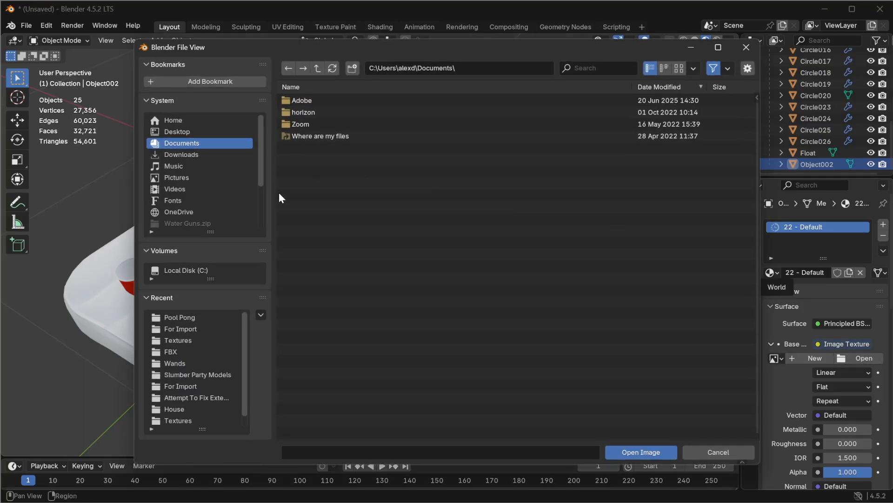
click(179, 317)
click(326, 112)
click(328, 103)
click(638, 450)
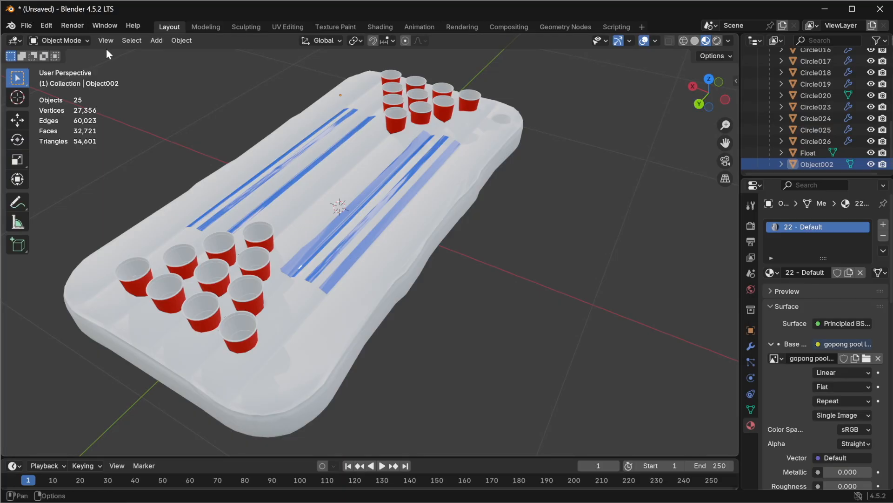
Step: Delete the valve object Object002 from the scene
click(19, 124)
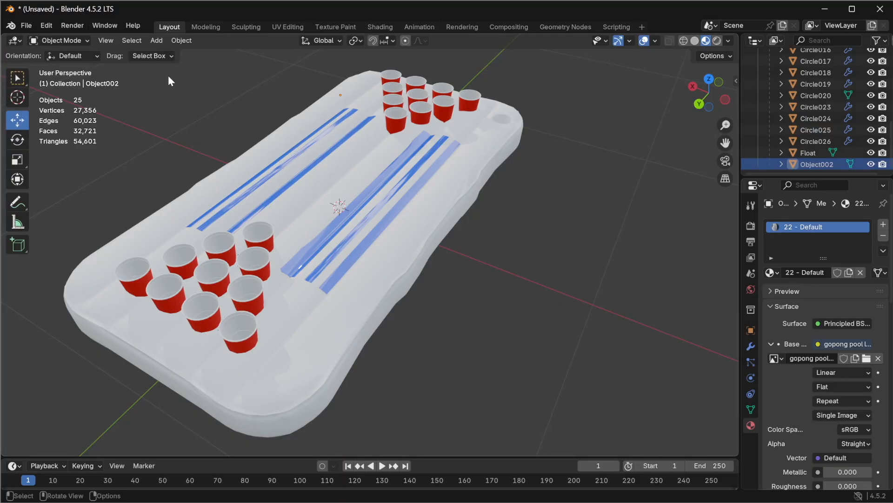
middle_drag(399, 210, 322, 225)
scroll(354, 227, down, 3)
middle_drag(383, 227, 137, 228)
scroll(206, 221, up, 5)
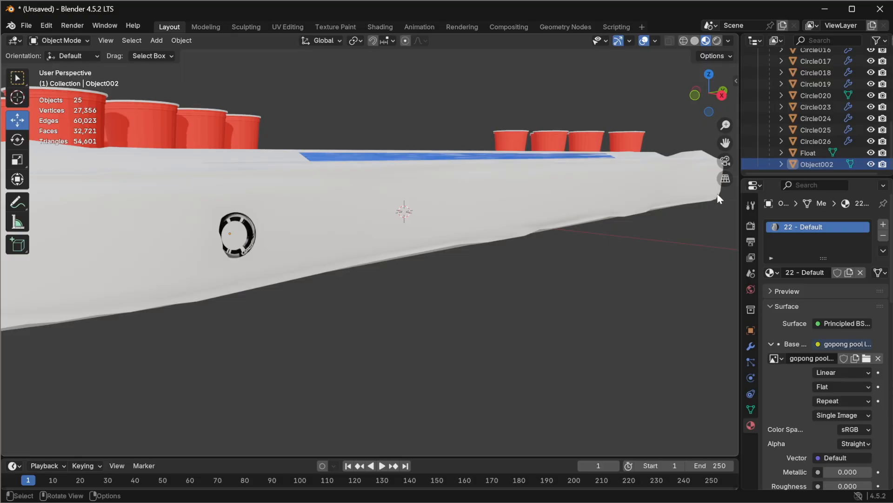
click(811, 165)
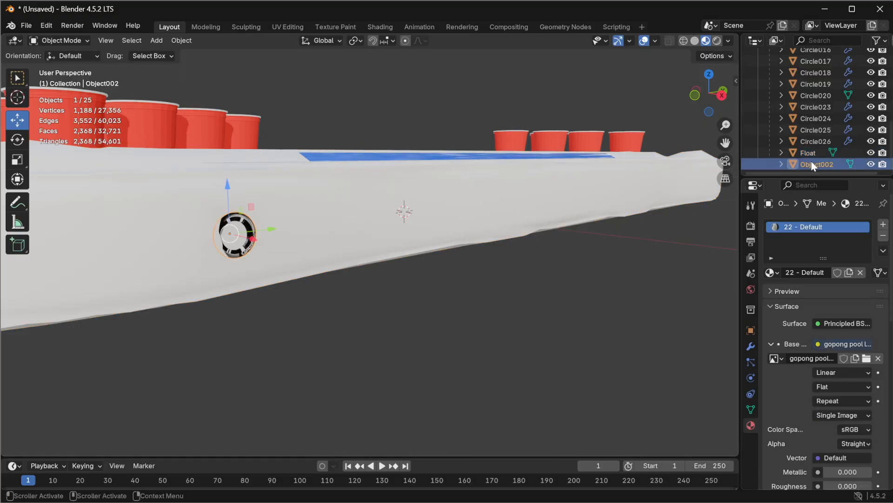
right_click(811, 163)
click(790, 195)
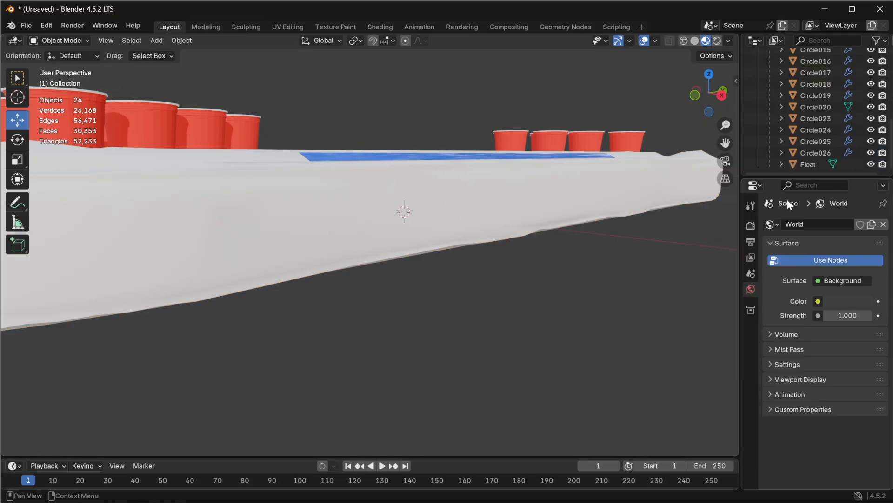
Step: Undo the valve deletion and delete the valve object again
scroll(478, 231, down, 6)
middle_drag(479, 231, 373, 217)
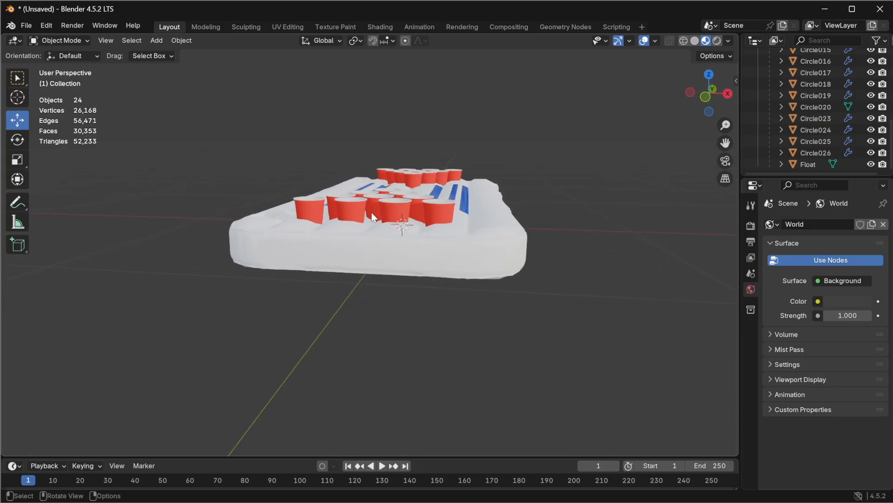
key(ctrl+z)
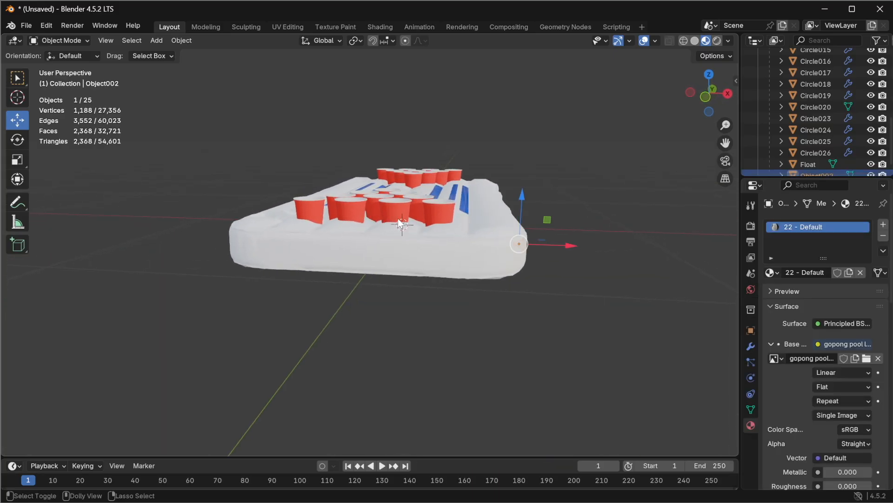
key(Delete)
Step: Switch the viewport shading to wireframe to see the float's mesh
middle_drag(424, 229, 222, 226)
scroll(352, 223, up, 3)
middle_drag(352, 223, 320, 210)
middle_drag(238, 207, 292, 266)
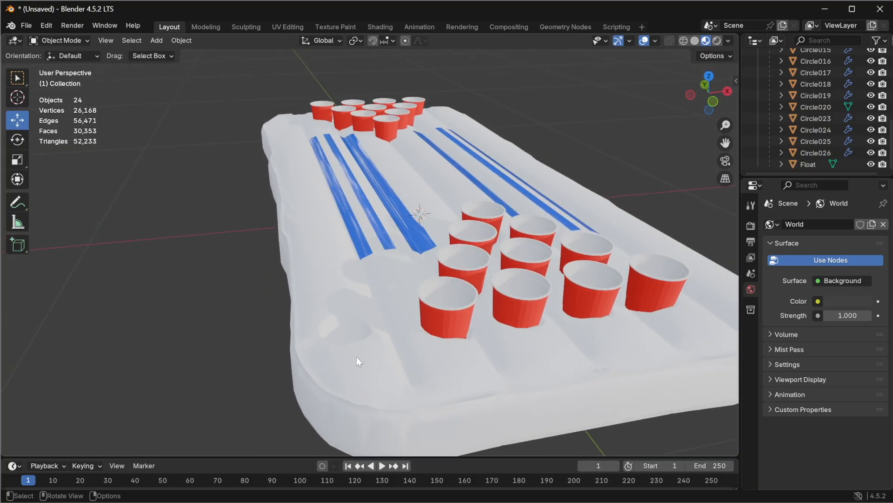
middle_drag(352, 350, 406, 347)
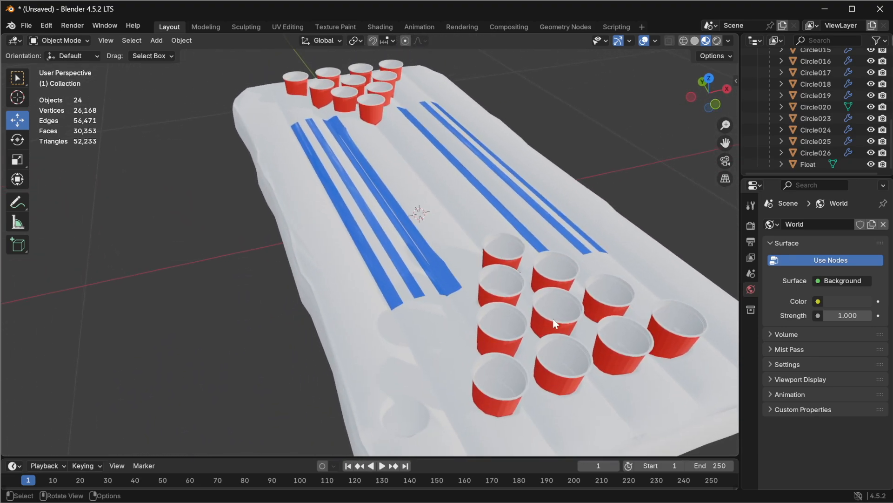
scroll(559, 324, down, 3)
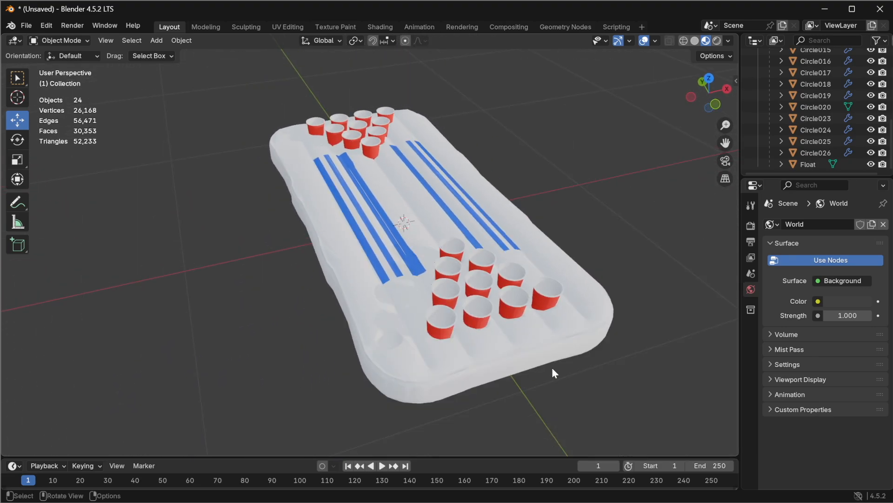
click(684, 41)
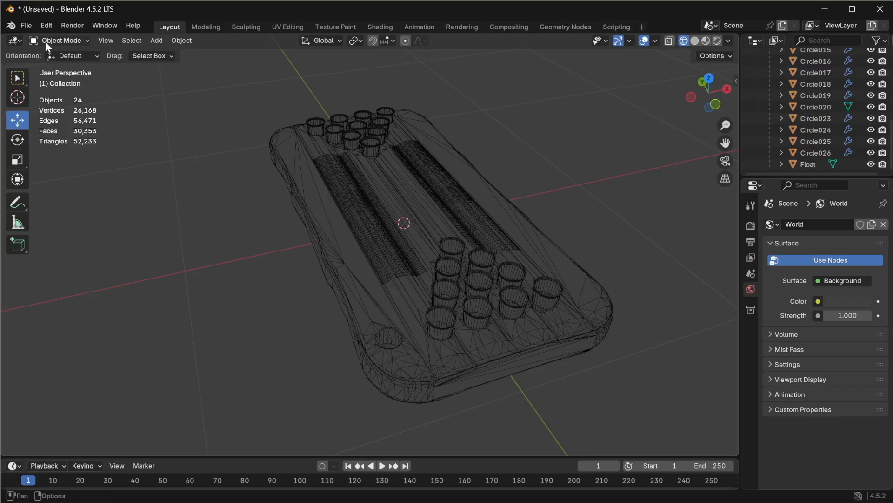
Step: Select the Float object and enter Edit Mode
click(814, 128)
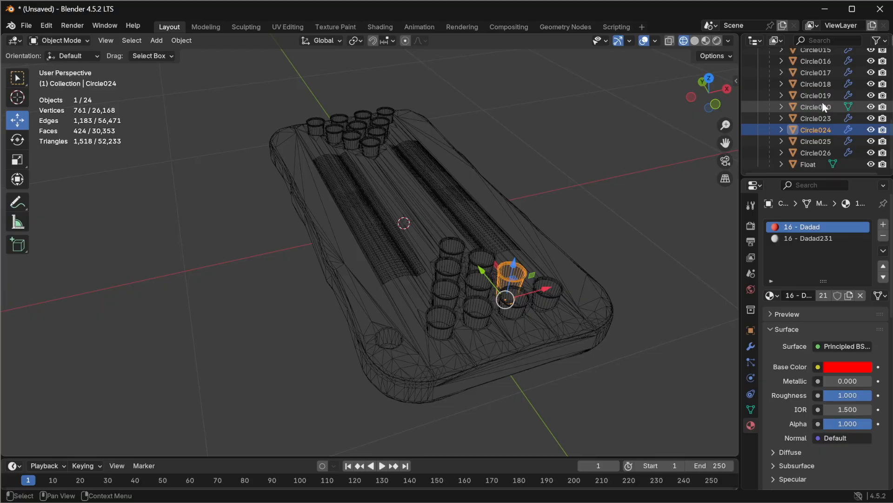
scroll(822, 116, up, 5)
scroll(819, 130, down, 4)
scroll(812, 143, down, 3)
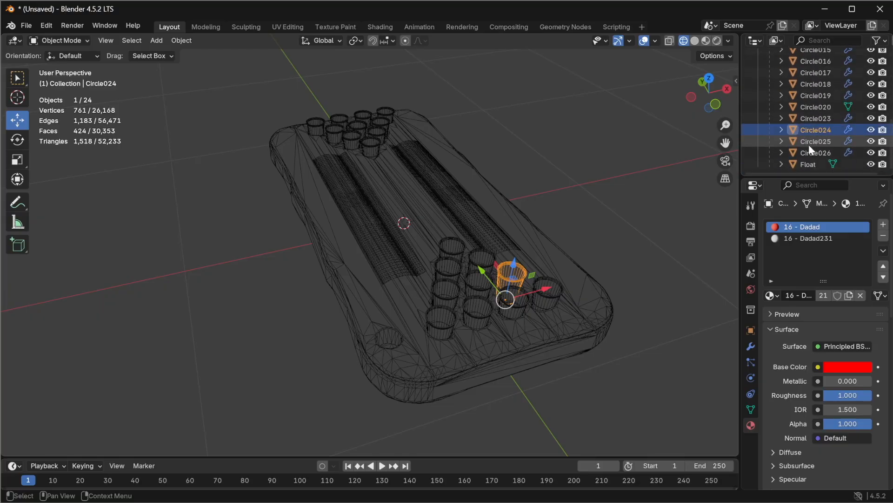
click(819, 164)
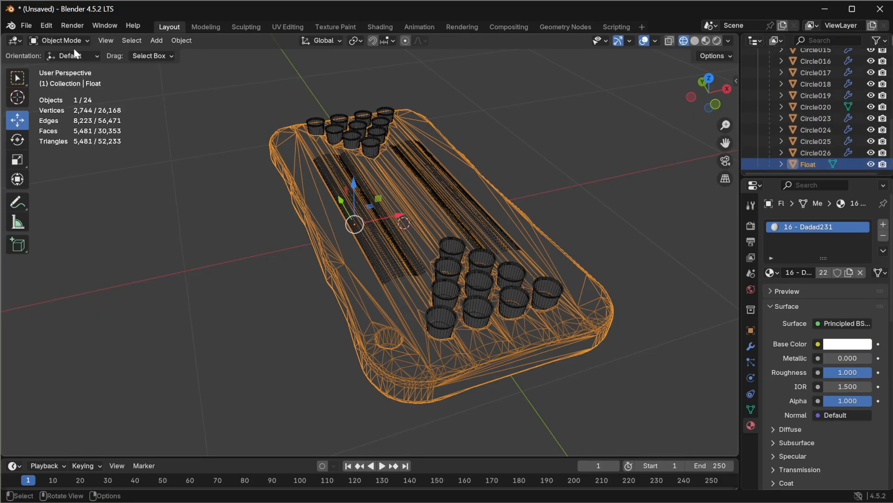
click(60, 41)
click(46, 66)
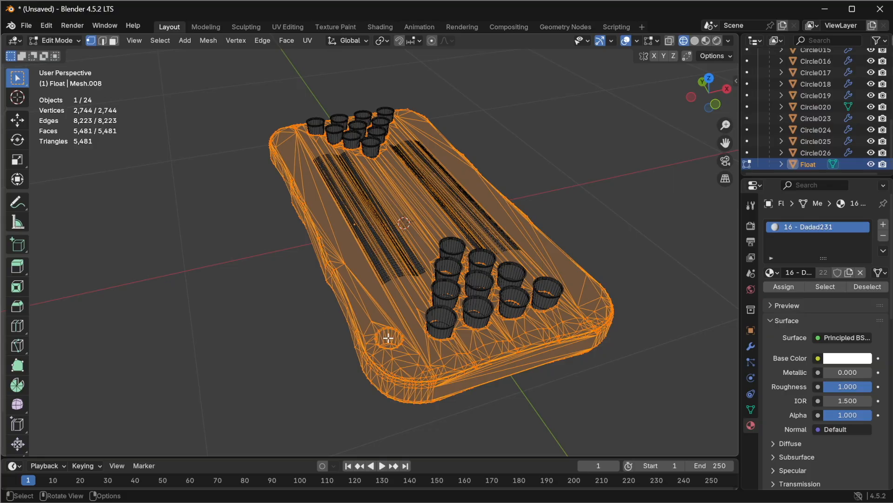
Step: Zoom into the valve ring area on the float and return the viewport to solid shading
click(708, 78)
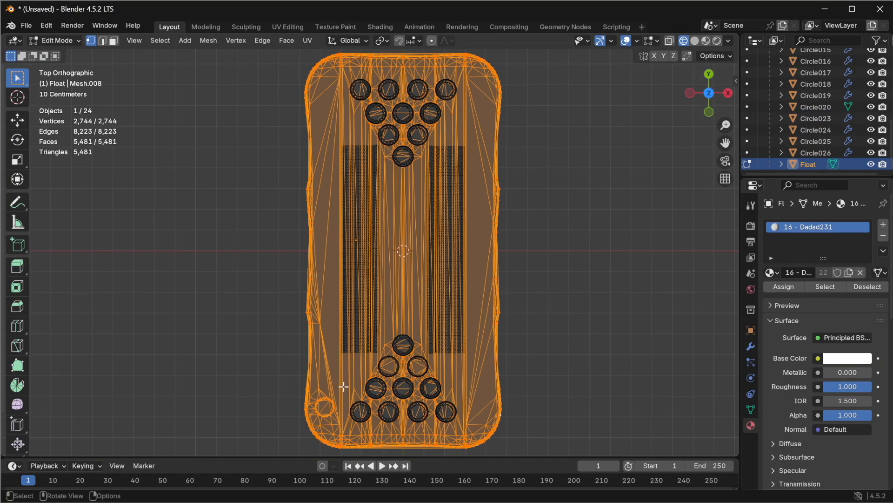
drag(725, 143, 797, 17)
scroll(383, 317, up, 10)
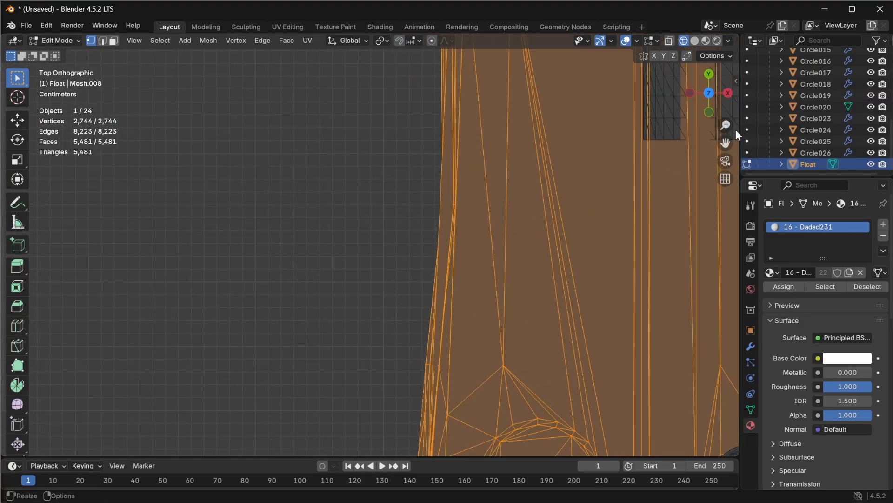
drag(724, 141, 582, 0)
mouse_move(389, 281)
middle_down()
mouse_move(375, 265)
mouse_move(375, 277)
middle_up()
scroll(375, 277, down, 2)
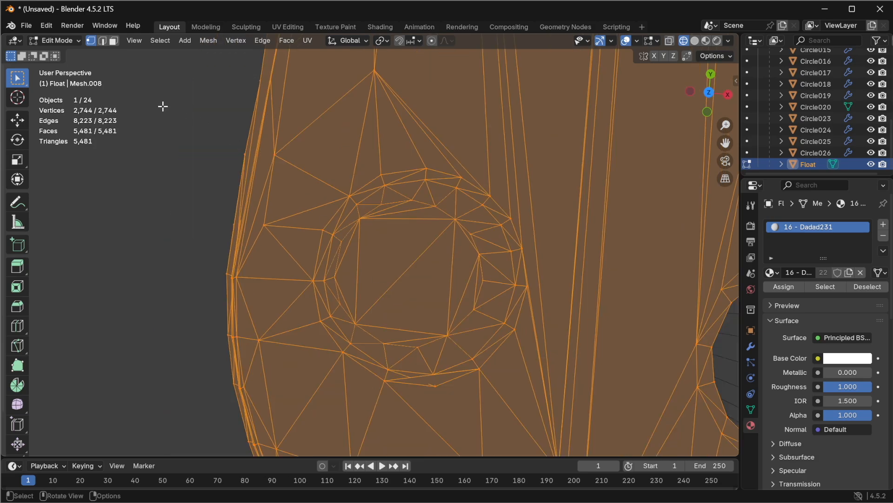
click(74, 39)
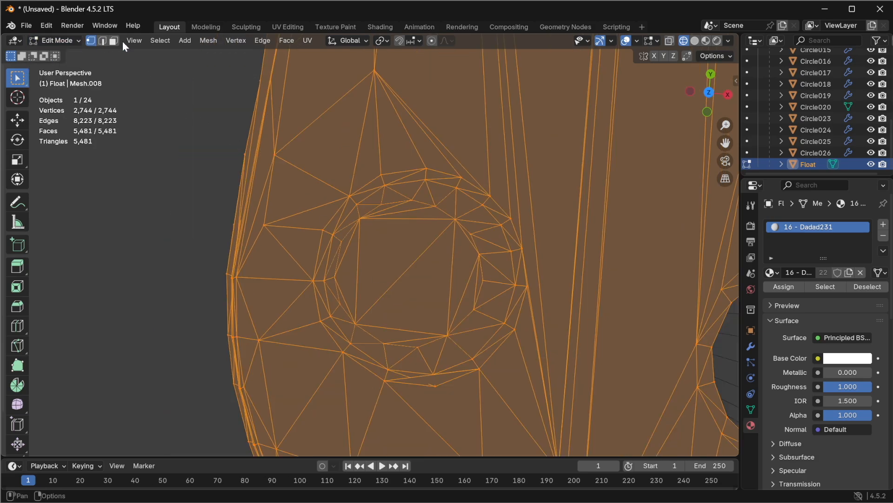
click(706, 40)
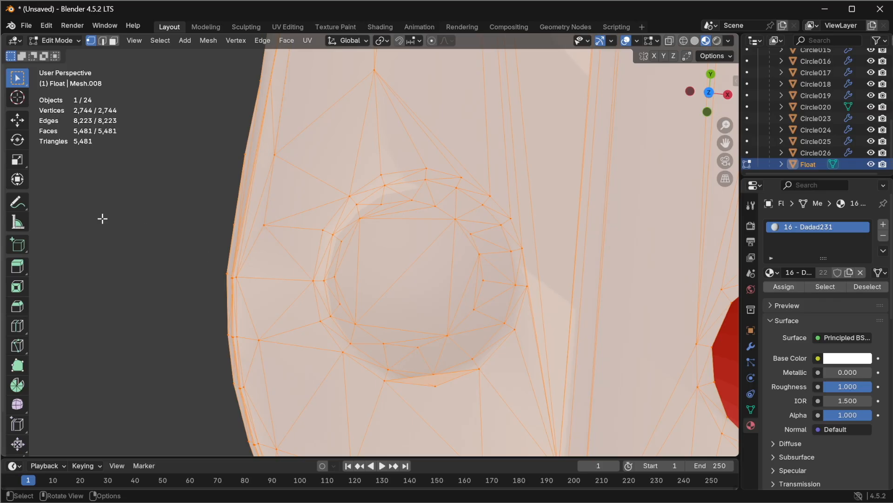
Step: Select the valve ring's vertices on the float and dissolve them
click(109, 186)
drag(306, 138, 543, 402)
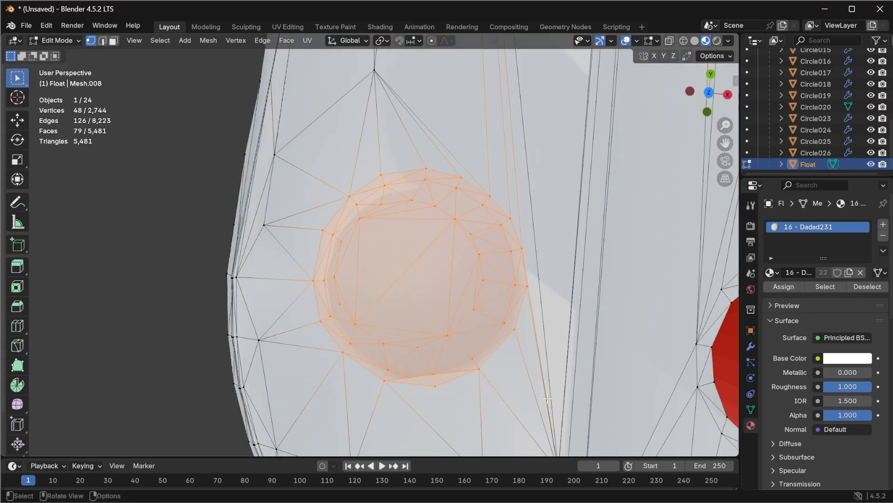
right_click(421, 281)
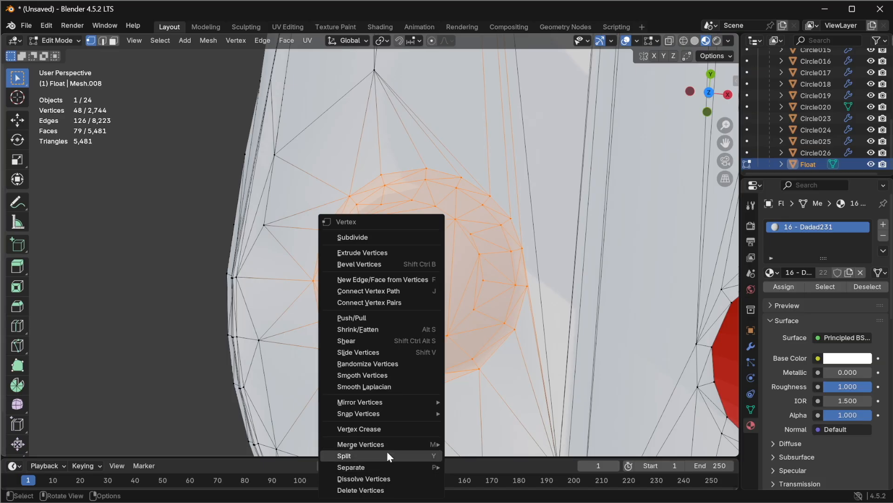
click(390, 479)
Step: Return to Object Mode and add a Triangulate modifier to the float
scroll(477, 272, down, 5)
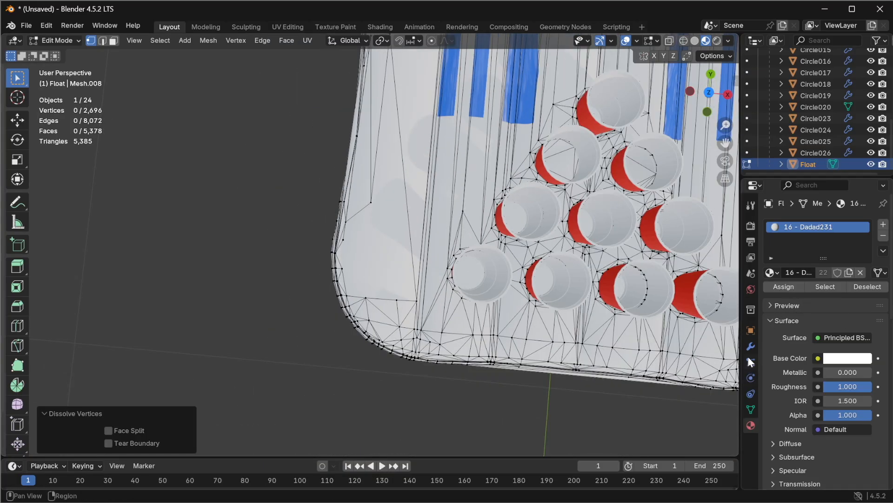
click(59, 40)
click(56, 52)
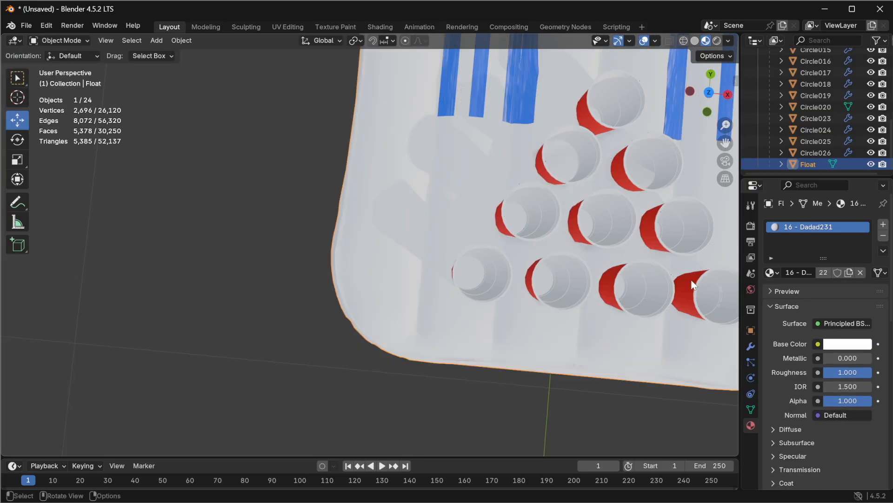
click(752, 348)
click(831, 227)
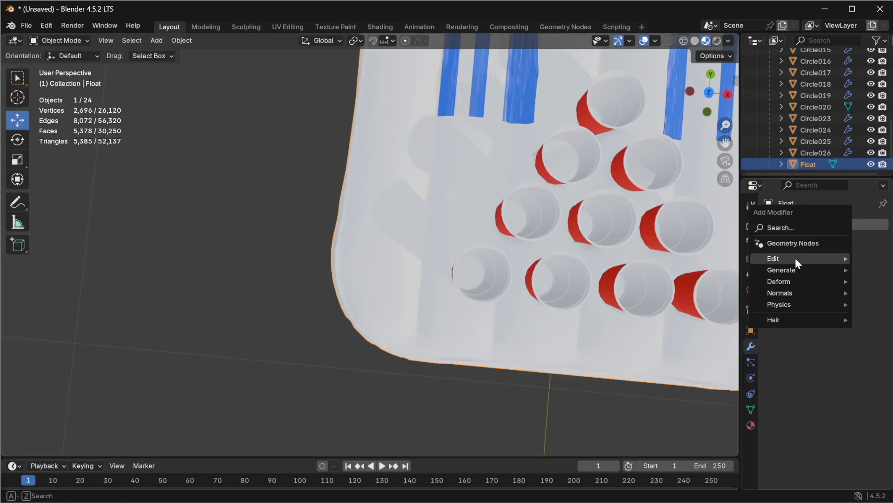
mouse_move(795, 269)
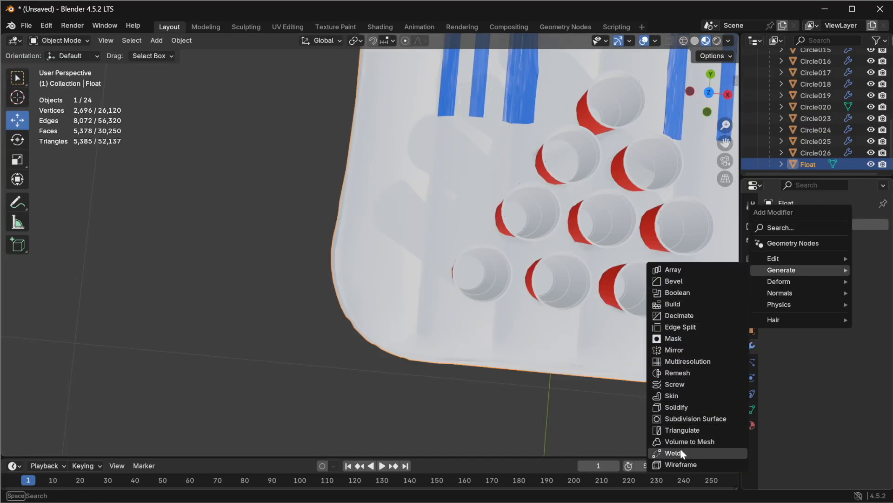
click(677, 430)
Step: Switch to wireframe display to inspect the triangulated float from several angles
click(684, 40)
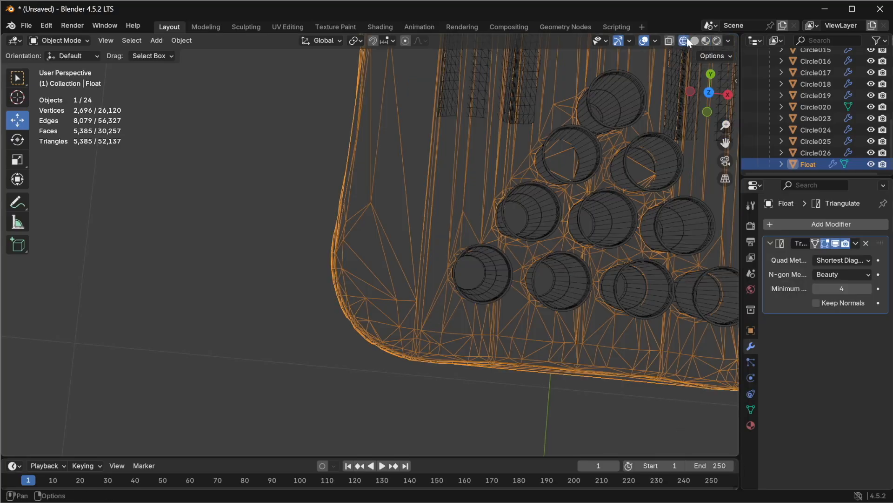
middle_drag(397, 251, 468, 208)
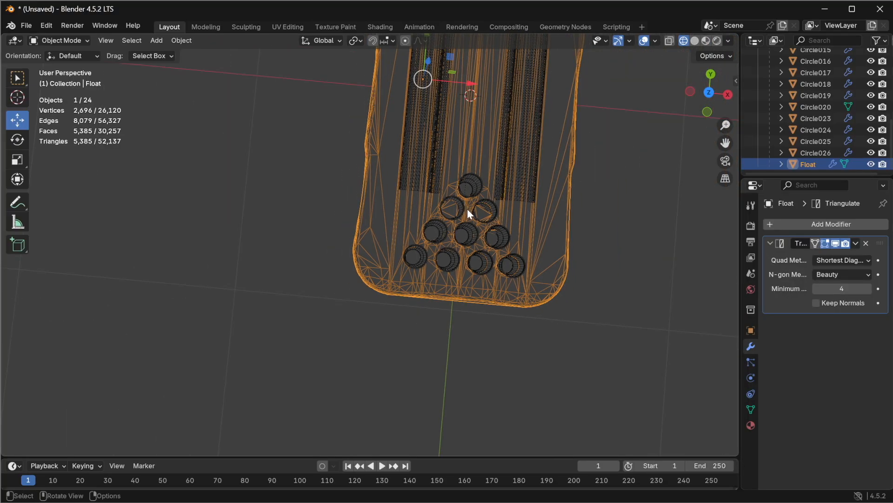
middle_drag(560, 195, 533, 102)
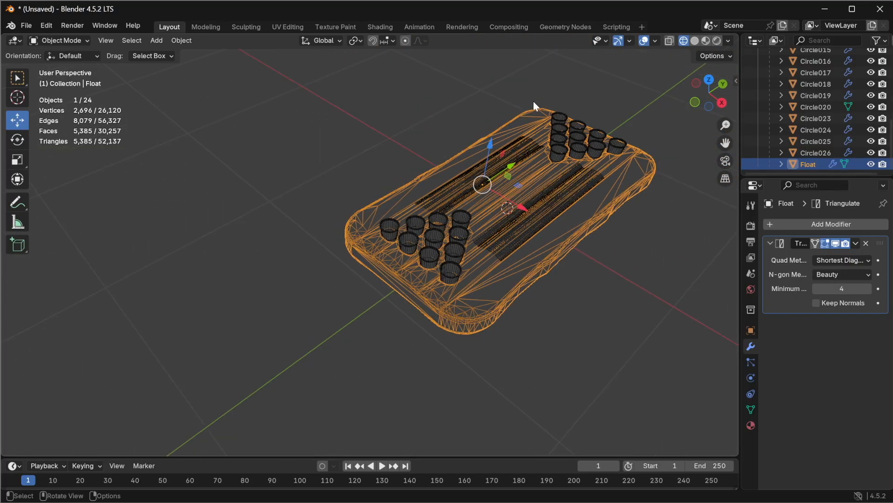
middle_drag(569, 159, 563, 194)
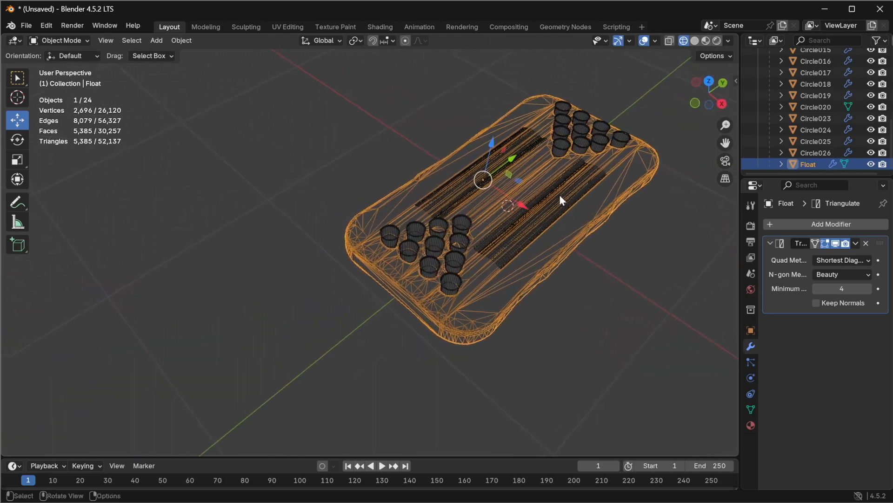
Step: Apply the Triangulate modifier on the float
click(858, 243)
click(833, 256)
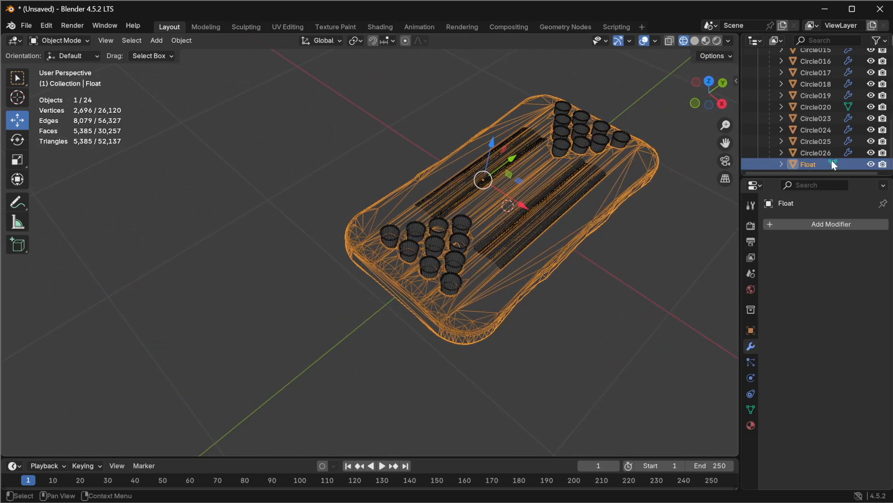
Step: Inspect the modifiers on the ring, box and float objects, ending with the float selected
click(821, 152)
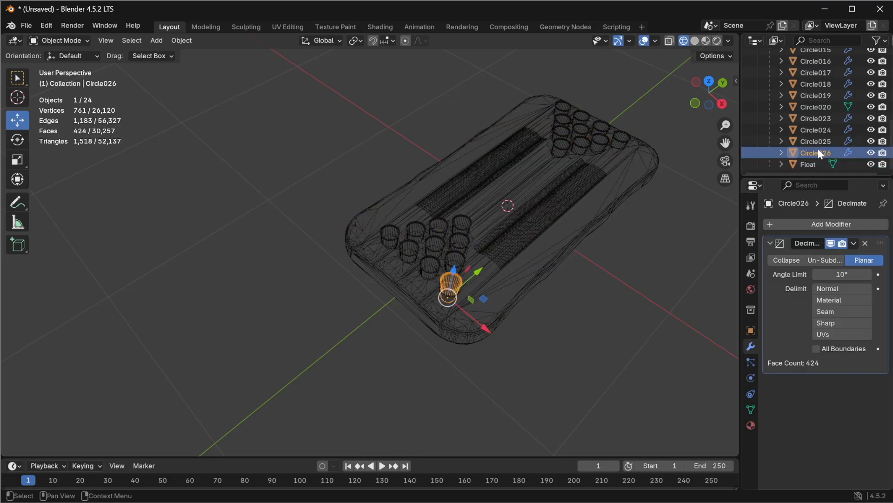
scroll(819, 150, up, 10)
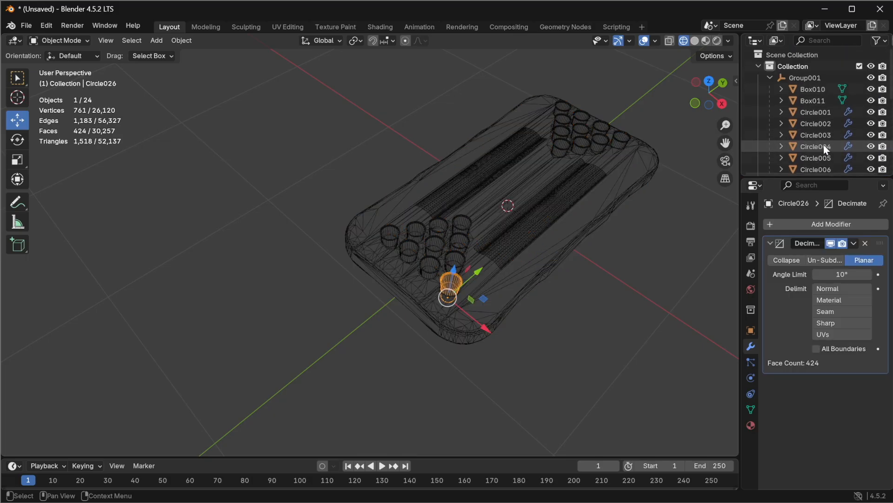
click(818, 101)
click(816, 90)
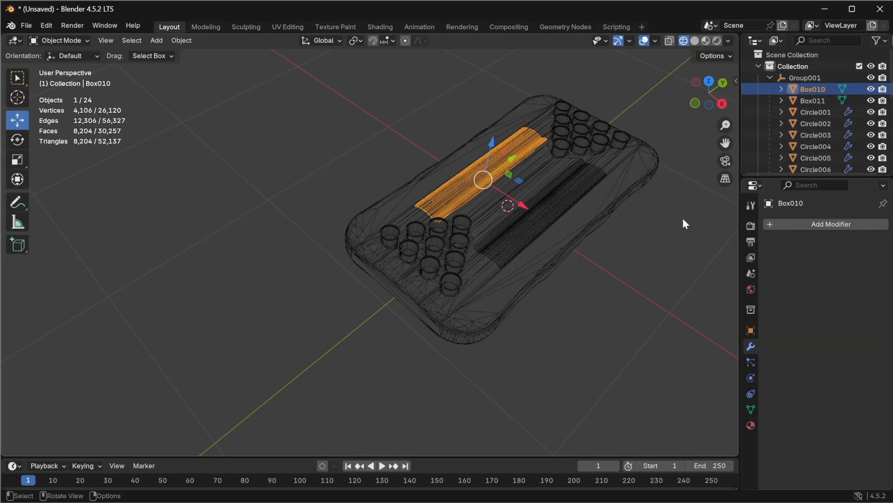
scroll(566, 179, up, 5)
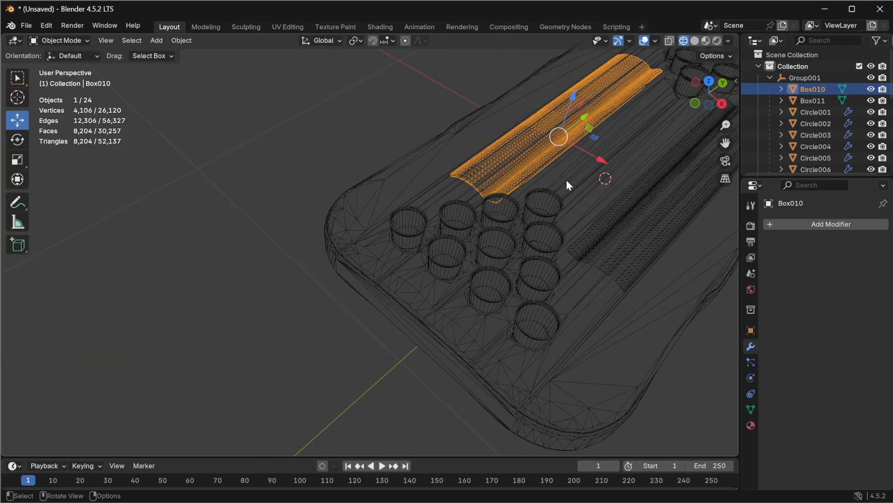
middle_drag(566, 180, 526, 244)
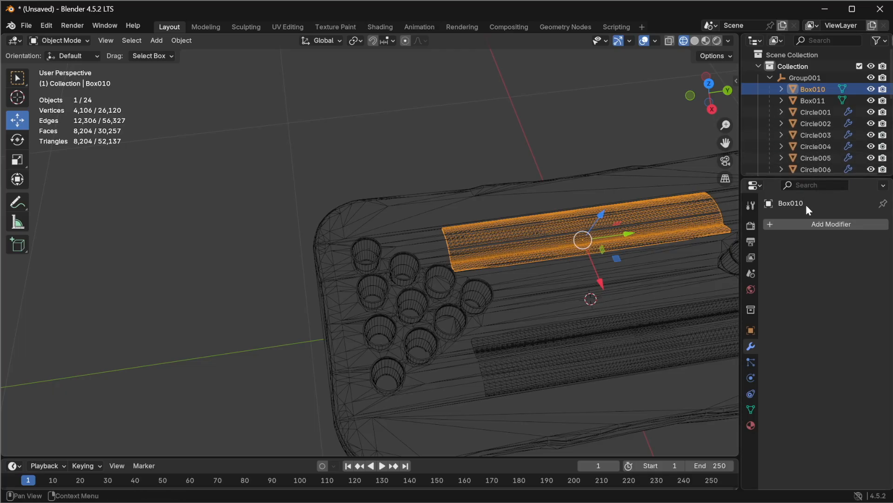
scroll(805, 116, down, 10)
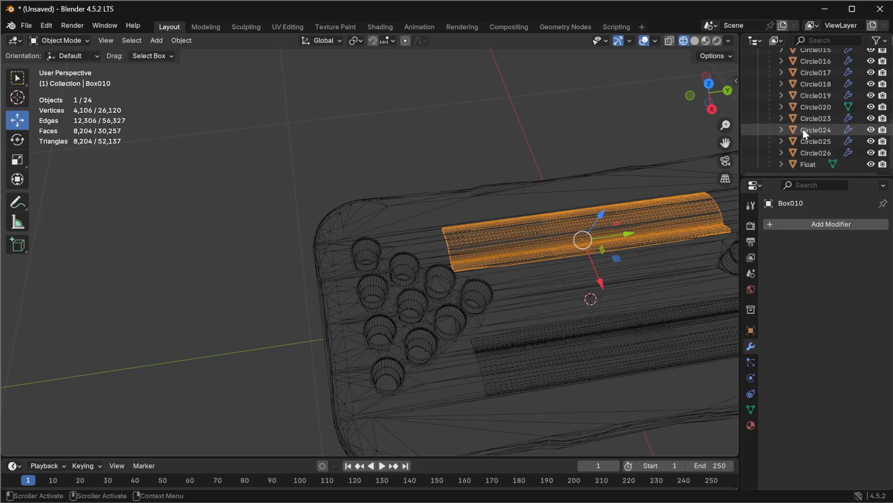
click(810, 164)
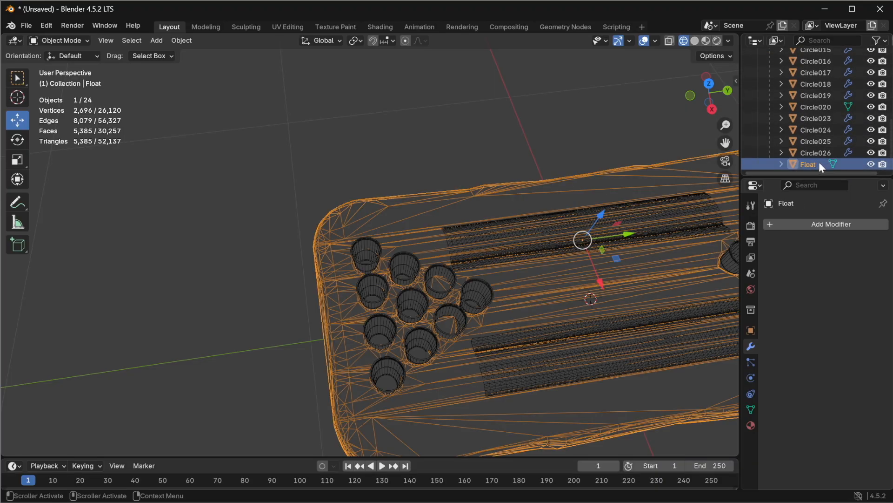
Step: Switch to material preview, open the UV Editing workspace and select all of the float's mesh
click(709, 41)
mouse_move(619, 302)
middle_down()
mouse_move(568, 288)
mouse_move(585, 303)
middle_up()
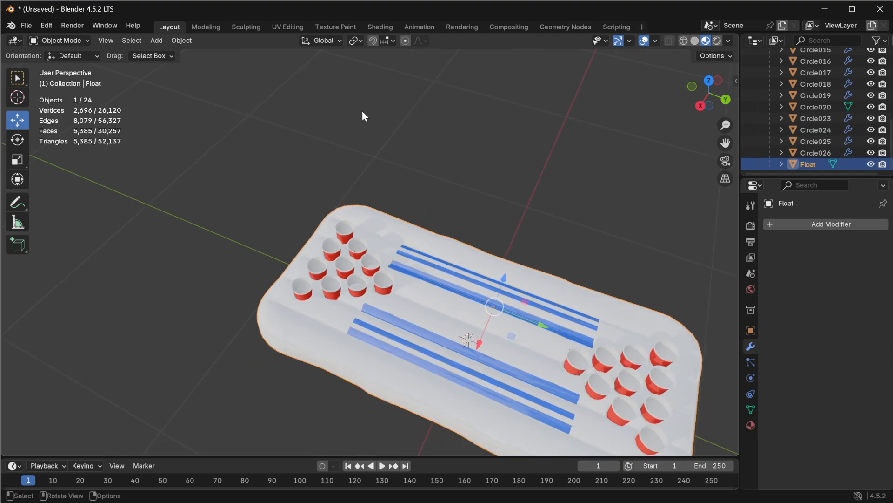
click(294, 27)
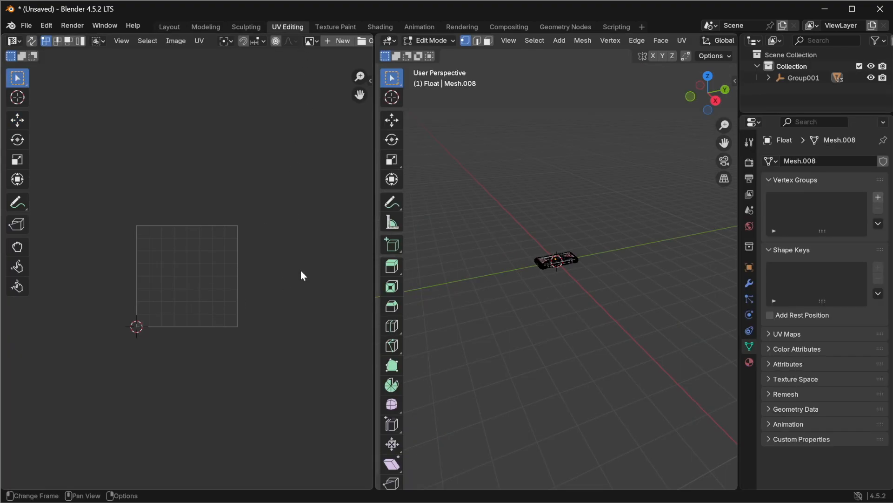
key(a)
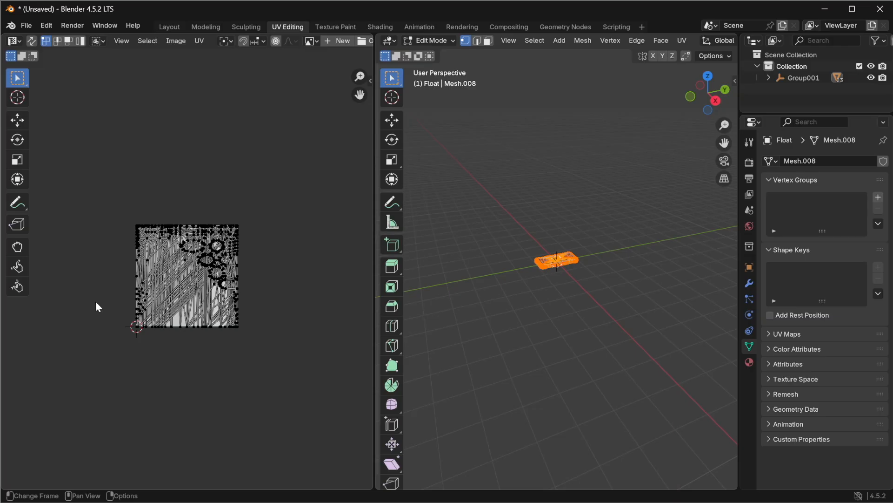
scroll(96, 301, up, 6)
scroll(121, 301, down, 6)
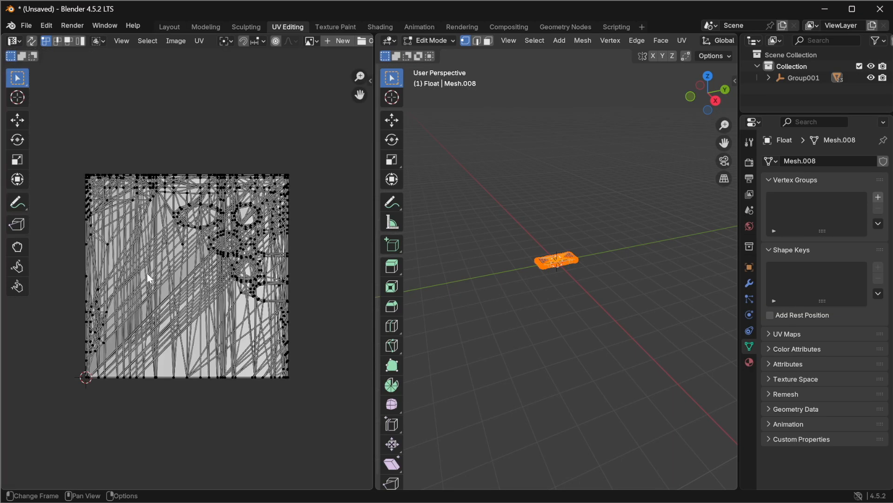
scroll(193, 275, up, 5)
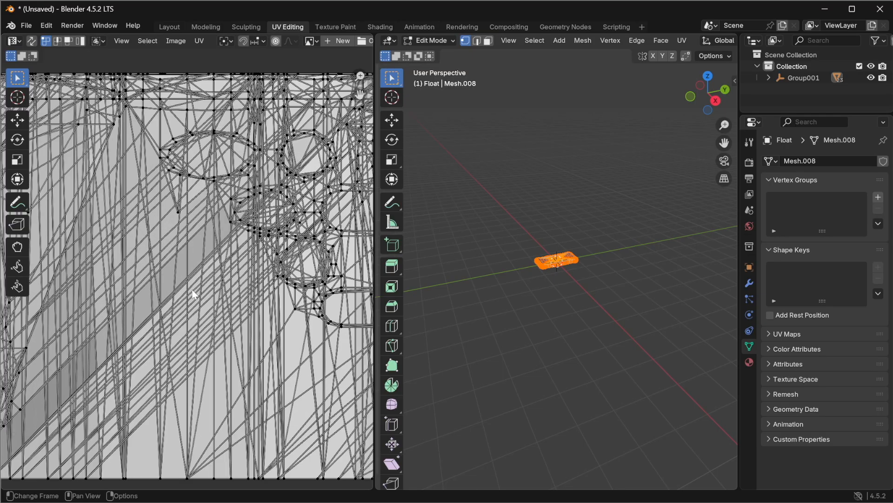
scroll(197, 312, down, 5)
scroll(197, 312, up, 3)
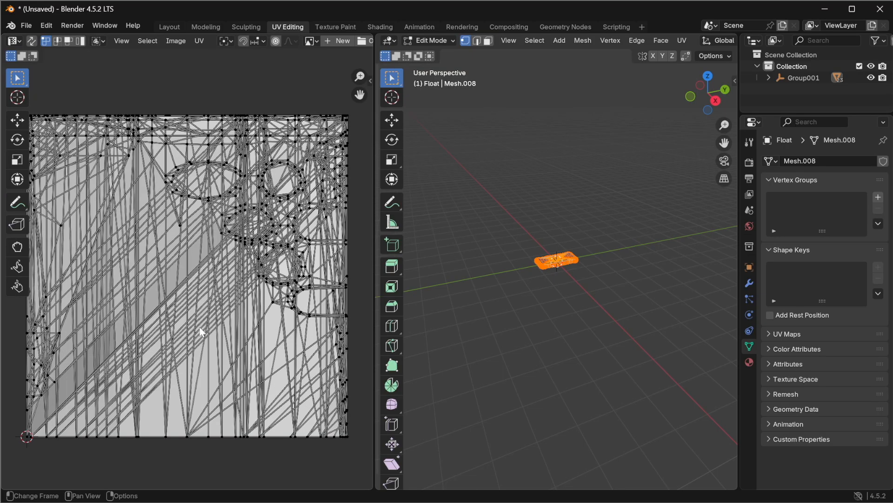
scroll(650, 280, up, 10)
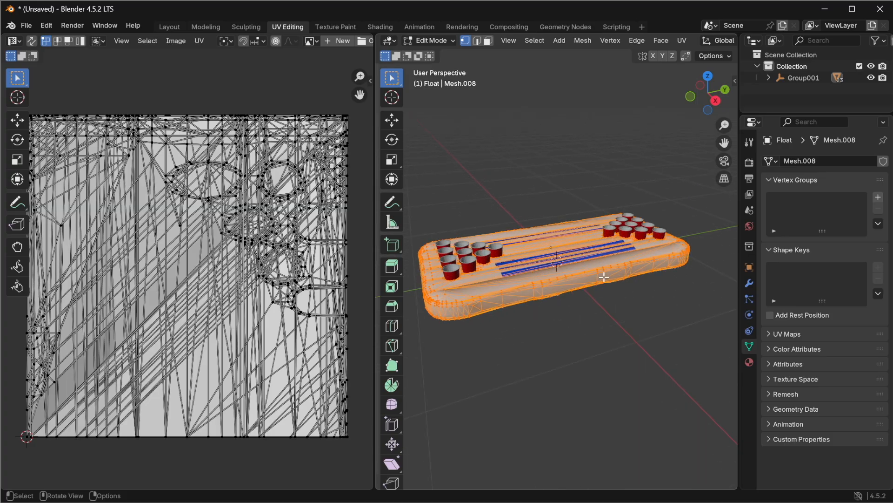
scroll(527, 285, down, 2)
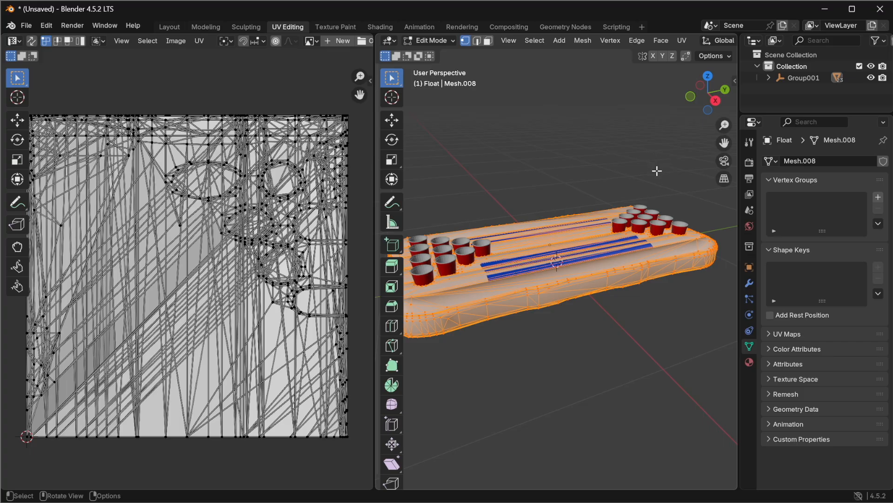
Step: From the top orthographic view, unwrap the float's UVs, replacing a Cube Projection with Project from View
click(708, 75)
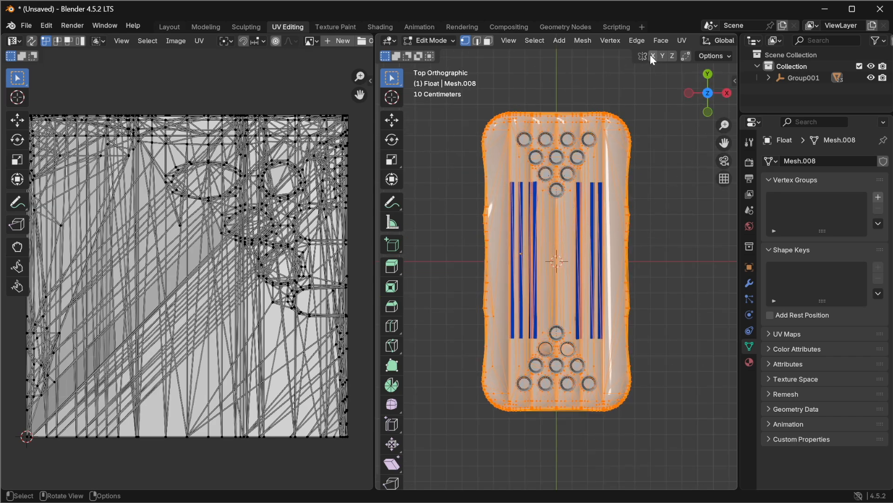
click(681, 40)
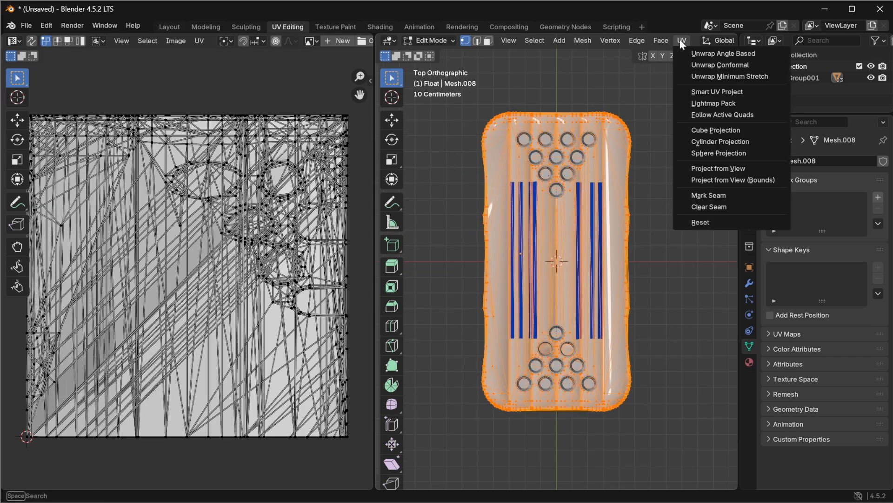
click(724, 131)
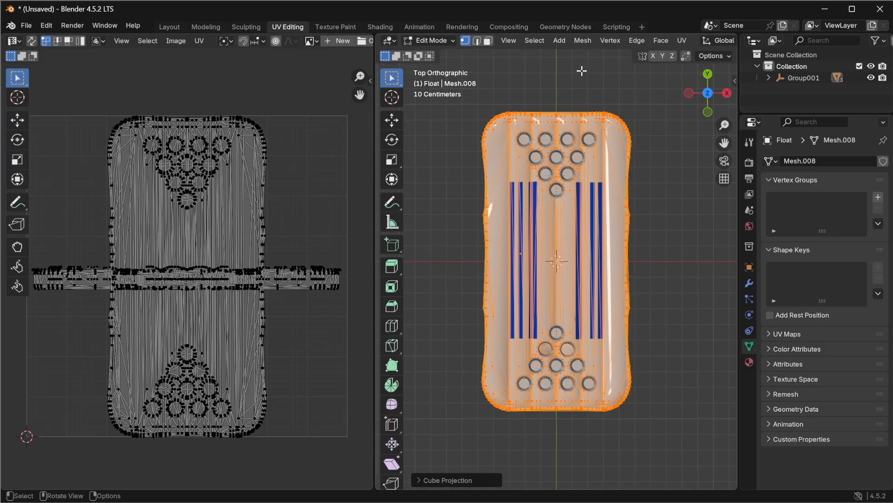
click(682, 42)
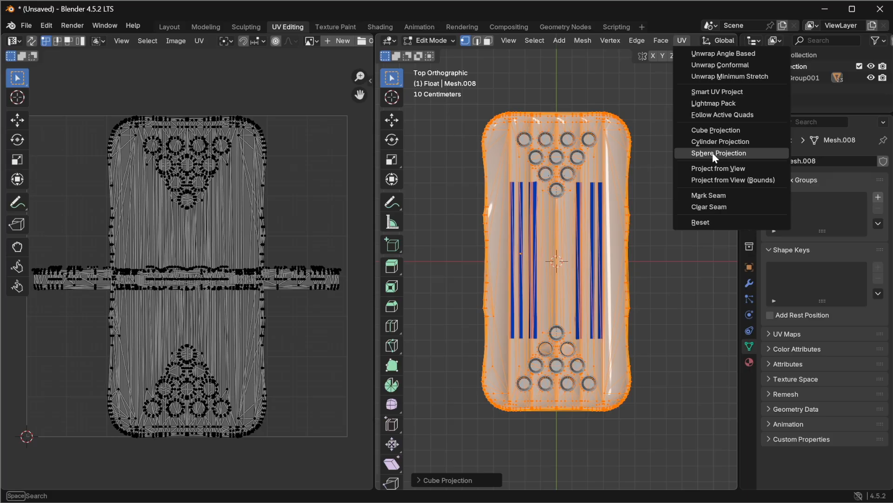
click(731, 177)
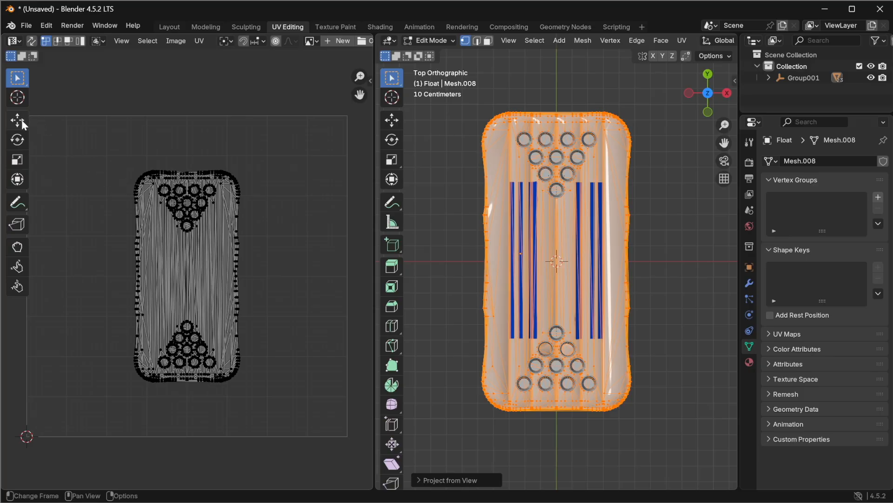
Step: Select all UV islands and scale them up to fill the UV space, then deselect
key(a)
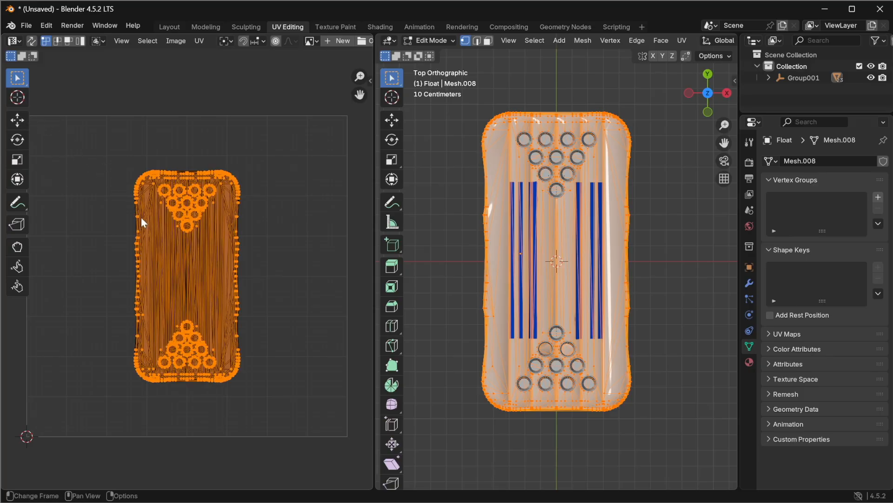
click(19, 160)
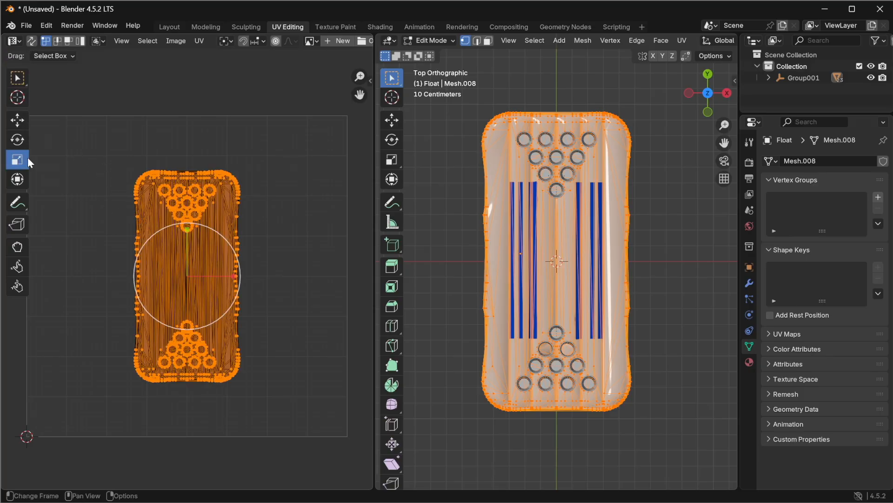
drag(219, 235, 245, 221)
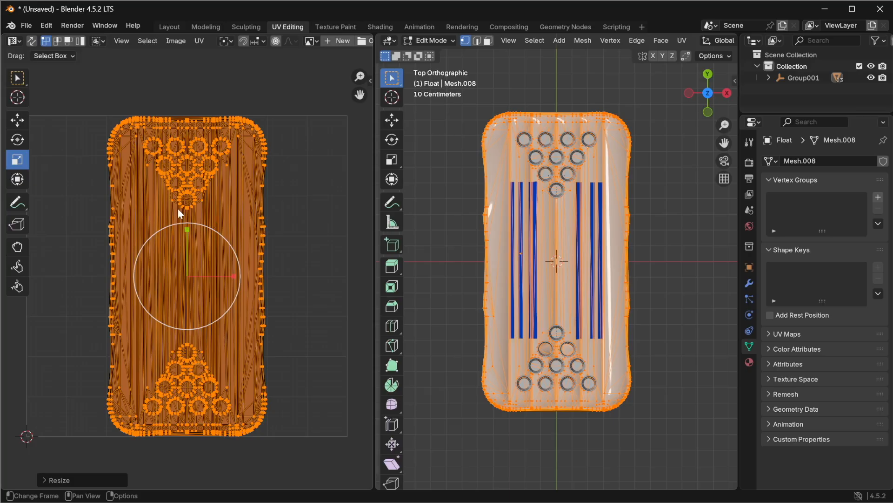
click(57, 92)
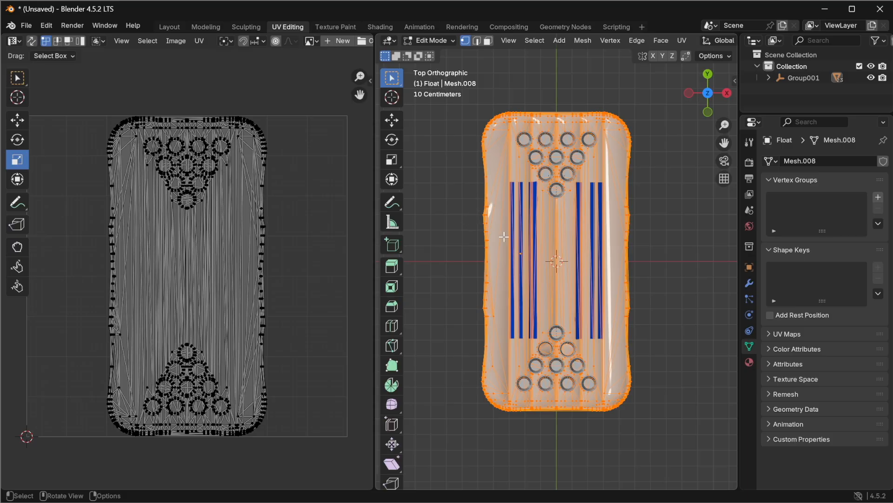
Step: Open the float's material settings, then switch to the Texture Paint workspace with a top view of the float
click(749, 362)
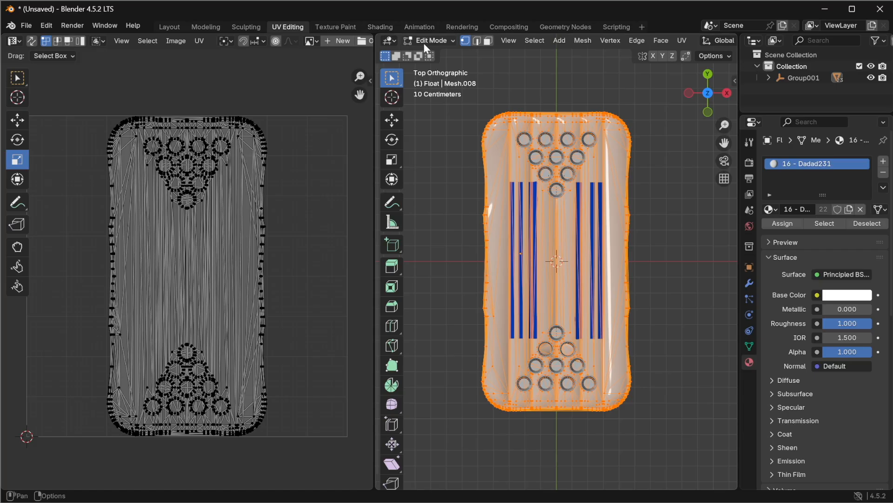
scroll(171, 191, down, 1)
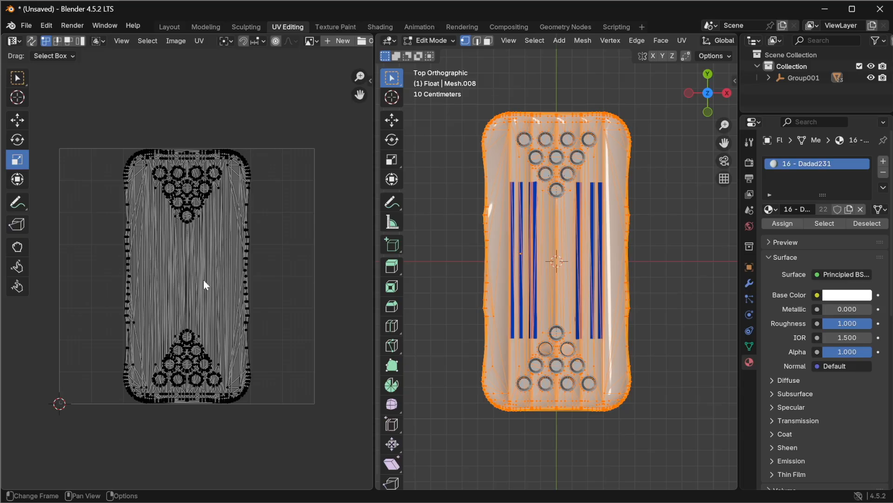
click(348, 28)
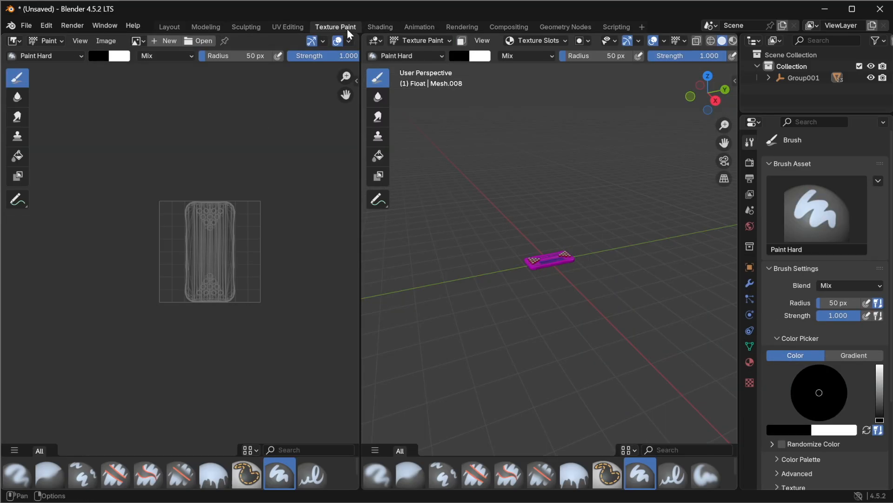
click(708, 75)
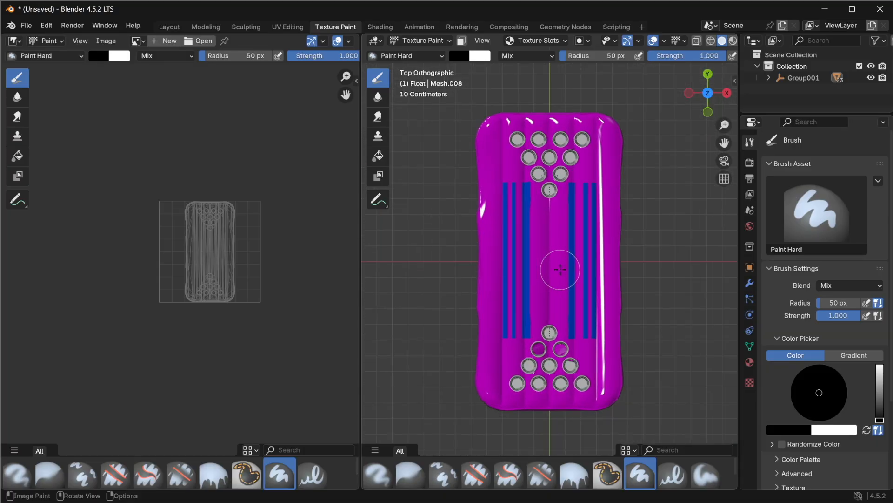
scroll(561, 265, up, 1)
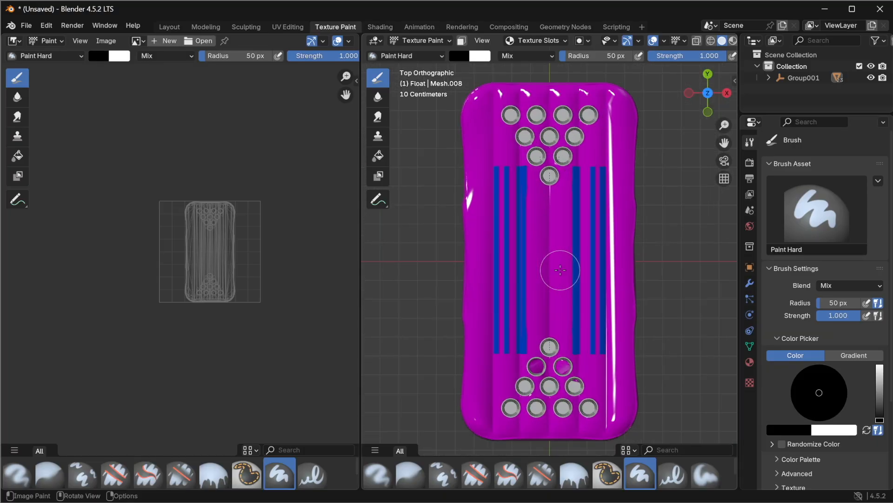
click(733, 41)
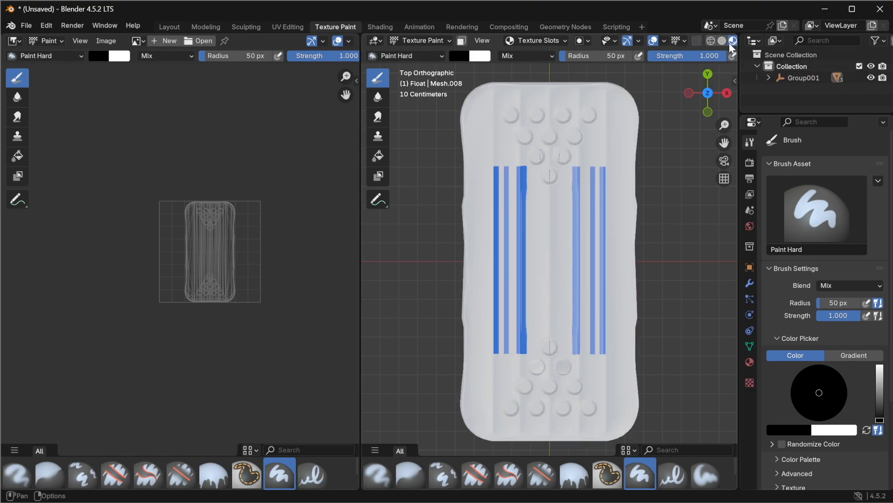
scroll(205, 257, up, 3)
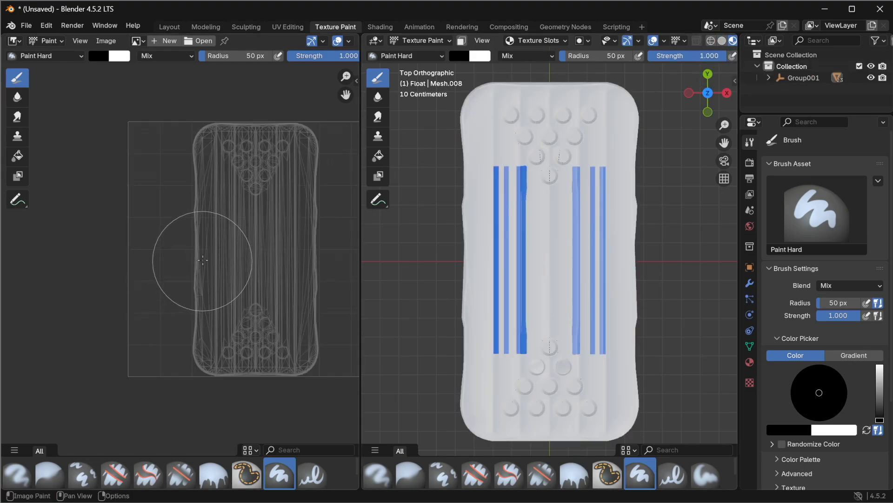
Step: Create a new white image of 512 x 512 px for painting the float's texture
click(165, 41)
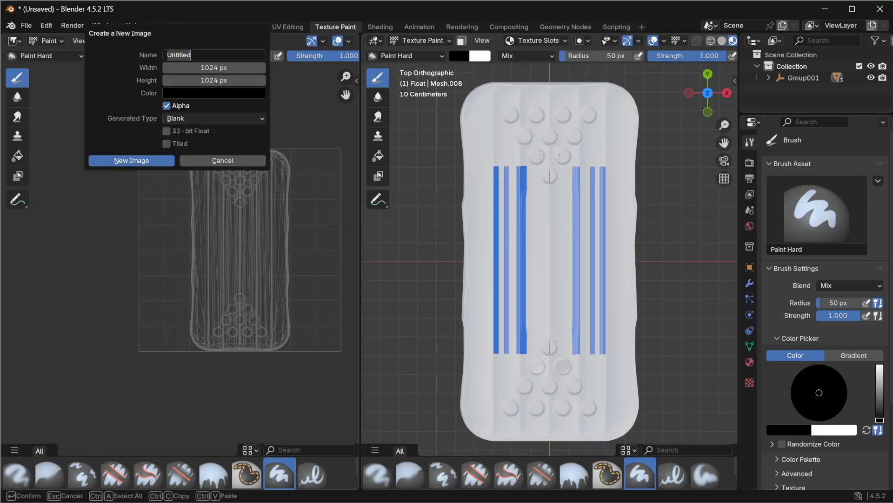
key(Tab)
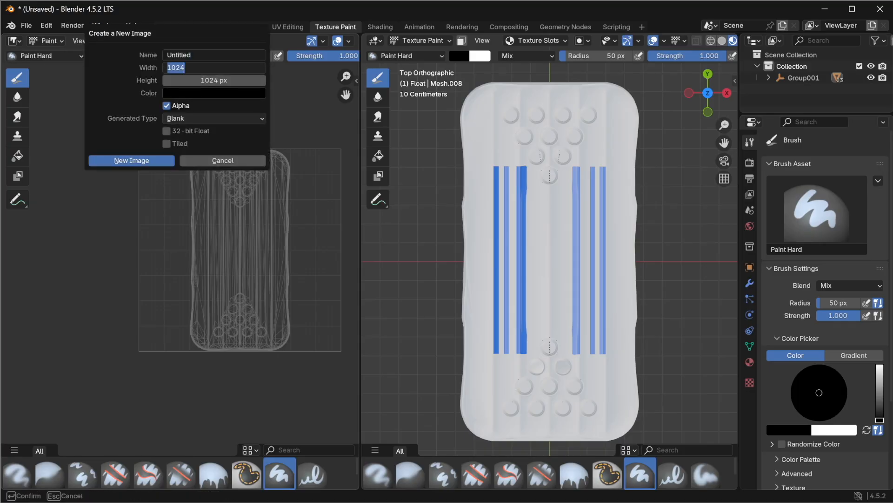
text(256)
key(Tab)
text(25)
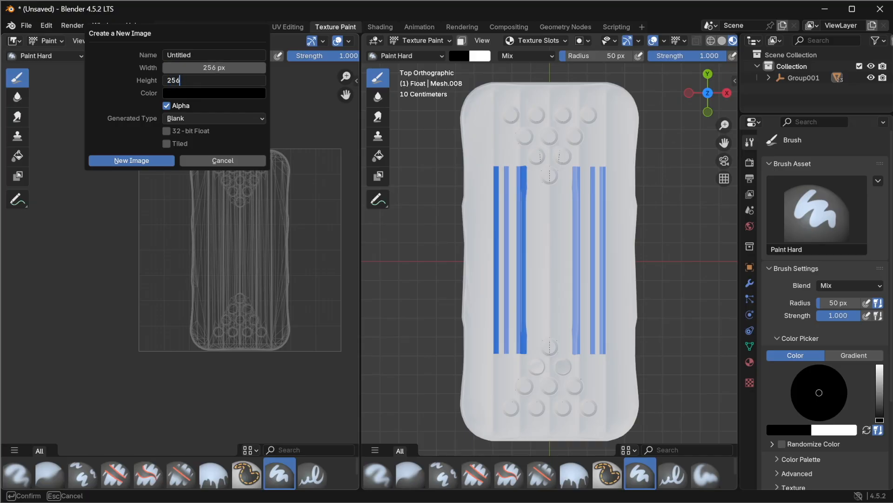
text(6)
key(shift+Tab)
text(51)
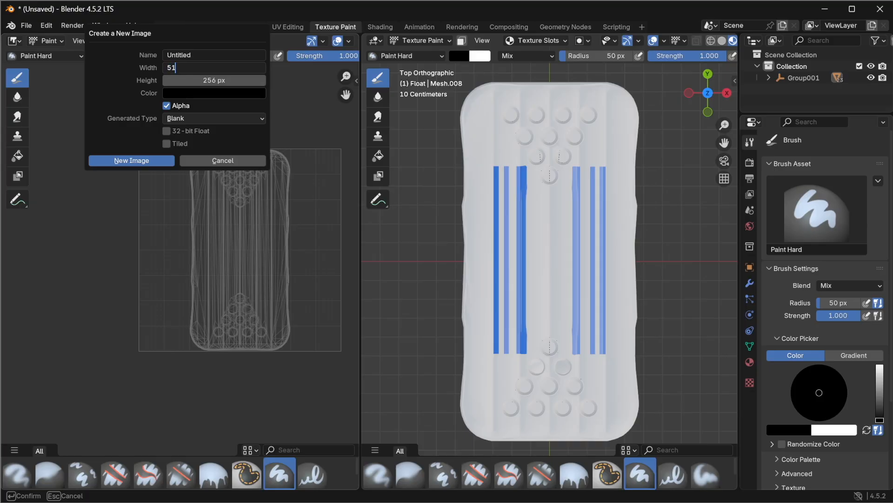
key(Tab)
text(512)
key(Return)
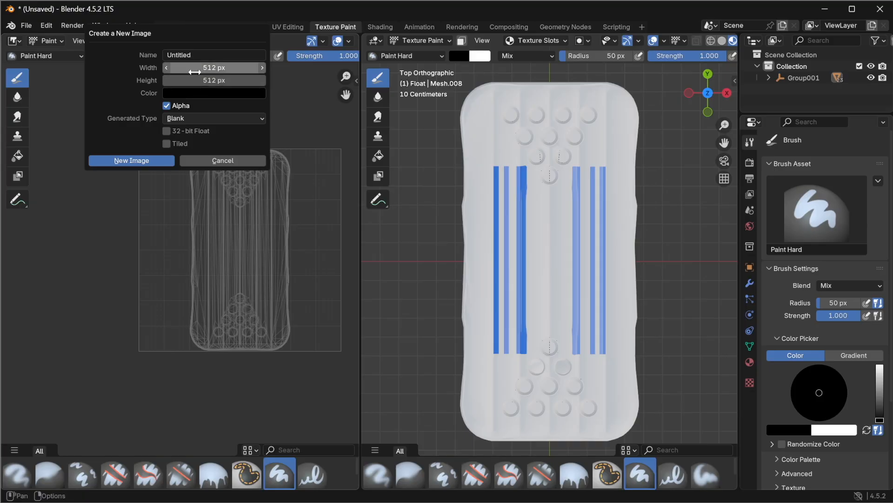
click(201, 94)
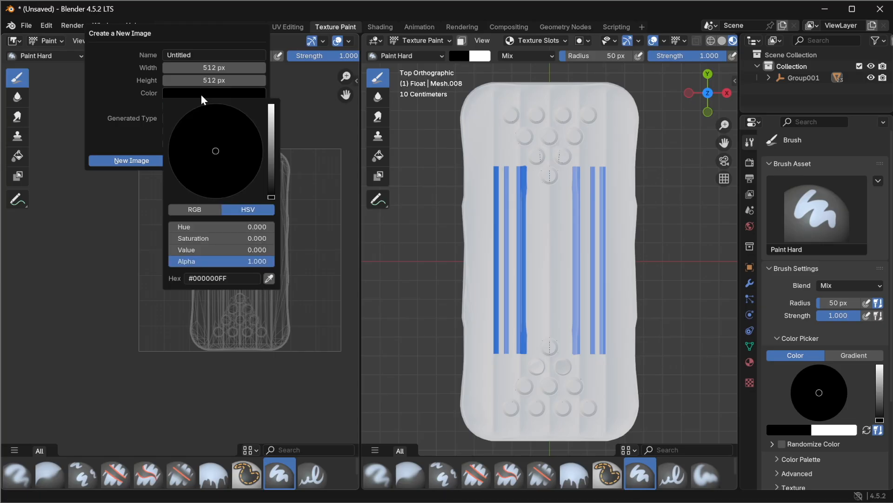
drag(271, 196, 271, 103)
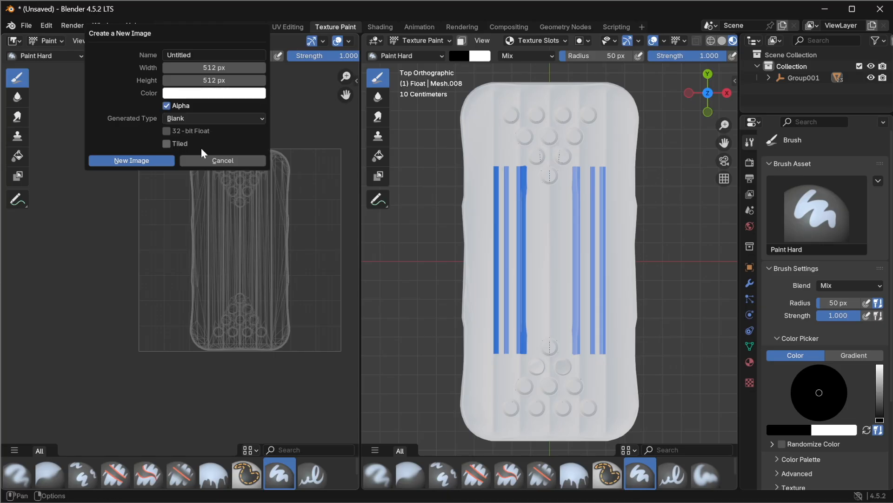
click(150, 160)
scroll(219, 252, down, 3)
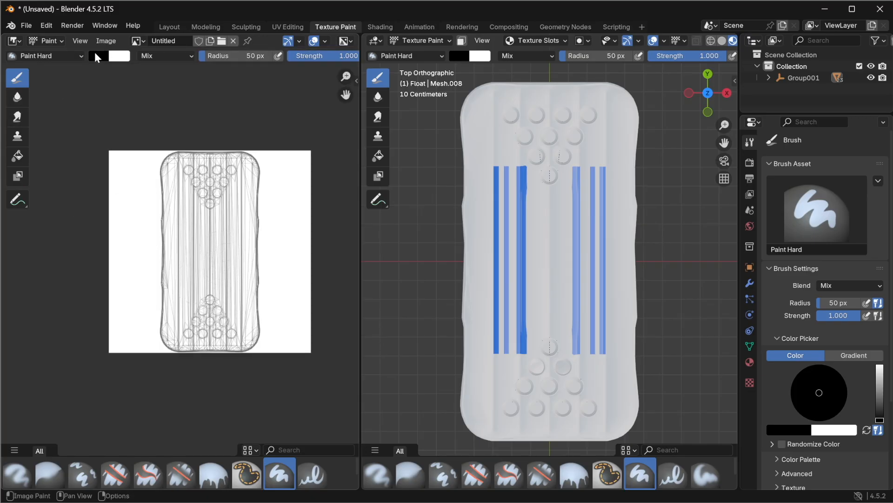
click(57, 56)
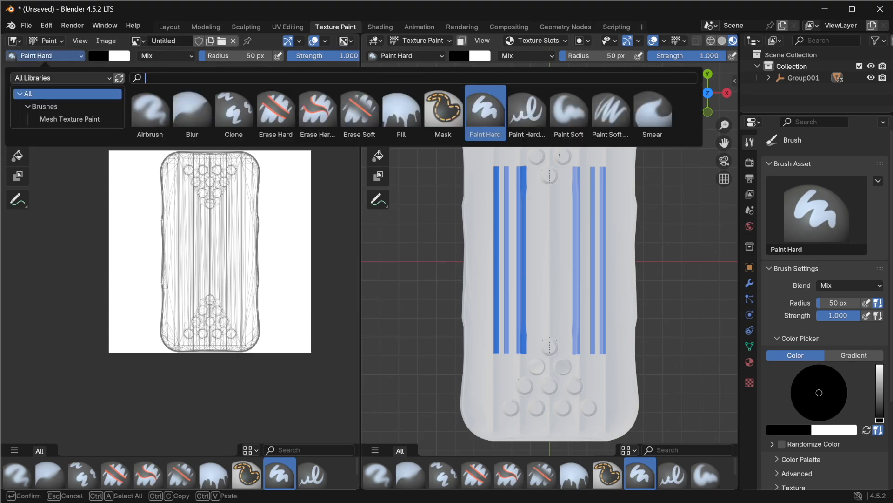
click(69, 53)
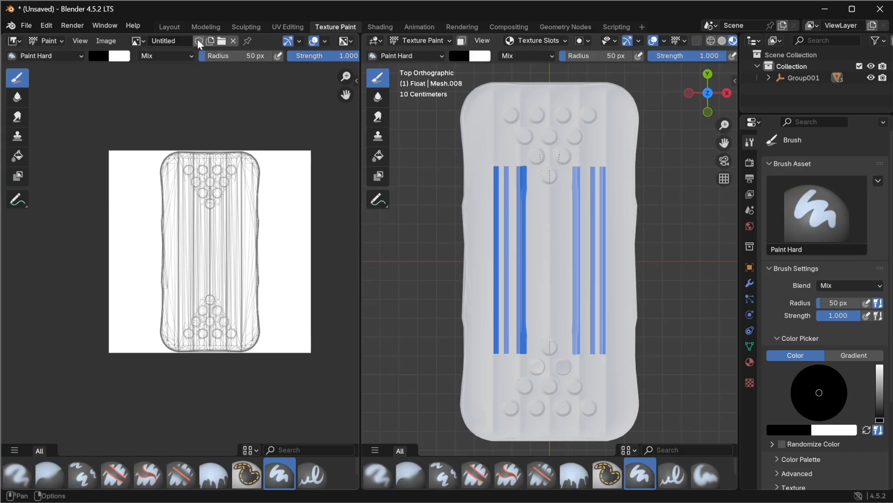
click(110, 41)
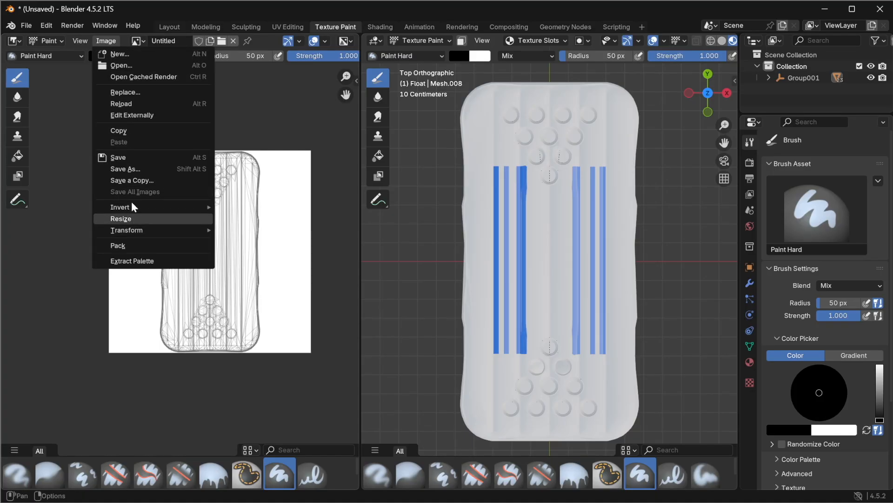
mouse_move(134, 206)
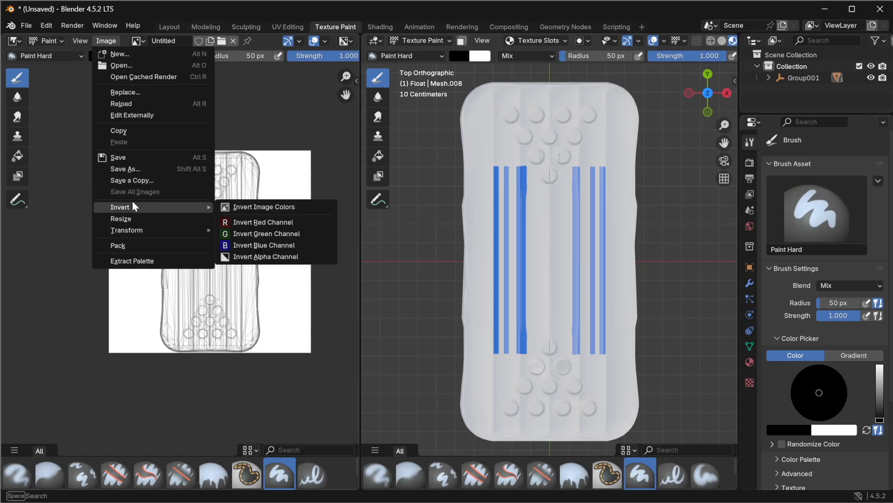
click(82, 43)
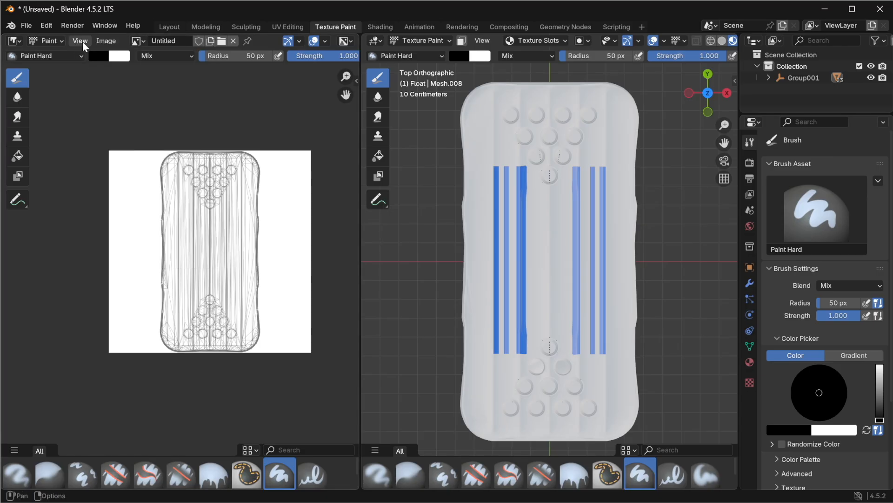
Step: In the UV Editing workspace, export the float's UV layout as Float_BR.png into the Pool Pong folder
click(290, 26)
click(195, 41)
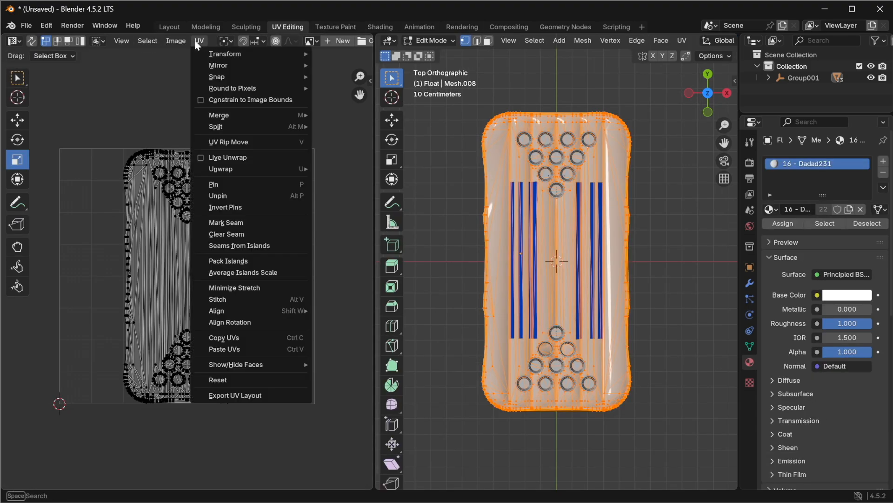
click(247, 395)
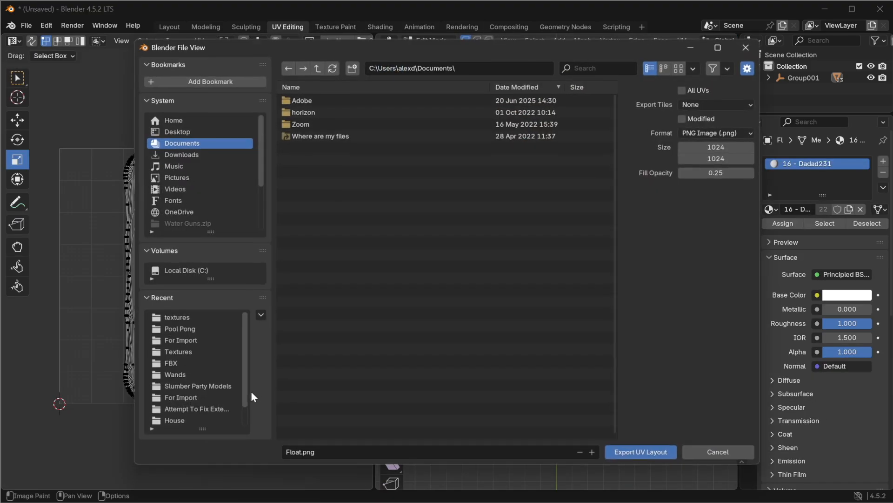
click(185, 326)
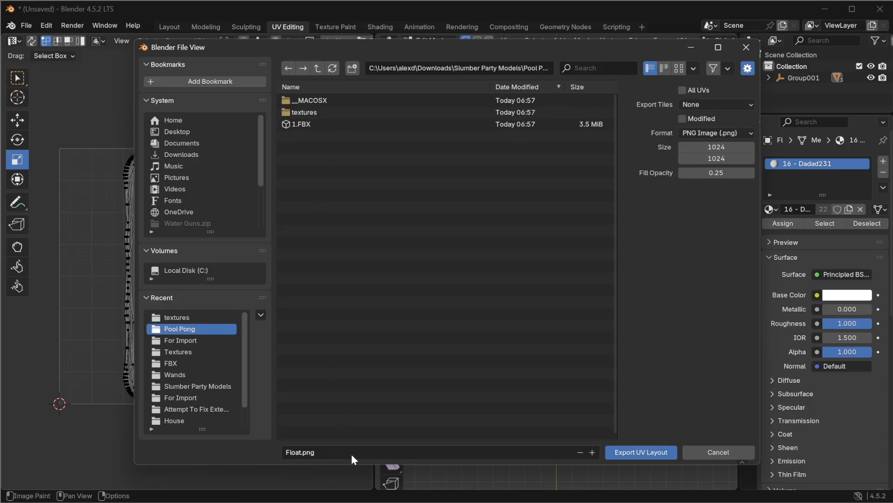
click(305, 458)
text(_BR)
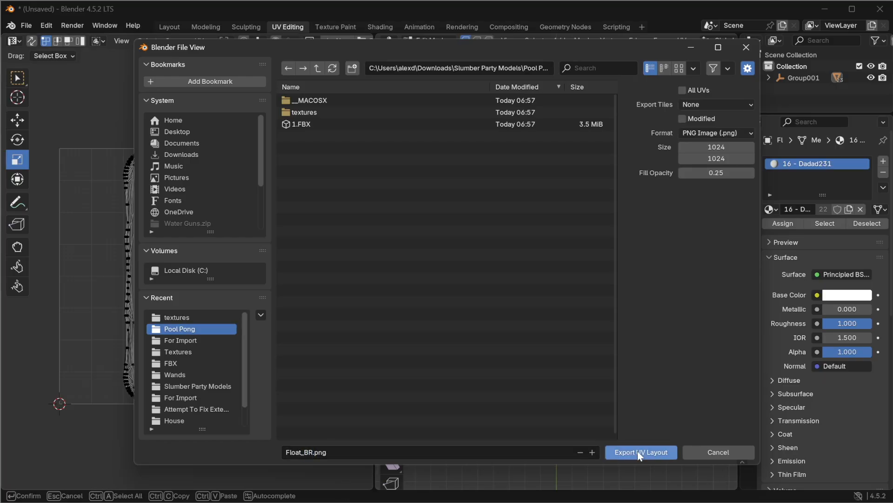
click(655, 452)
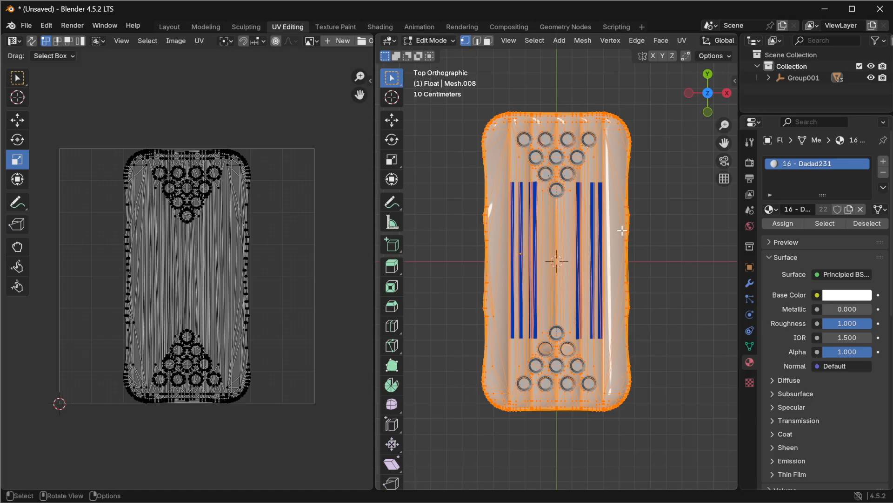
Step: Return to the Layout workspace and hide the Box010 and Box011 stripe objects
click(169, 26)
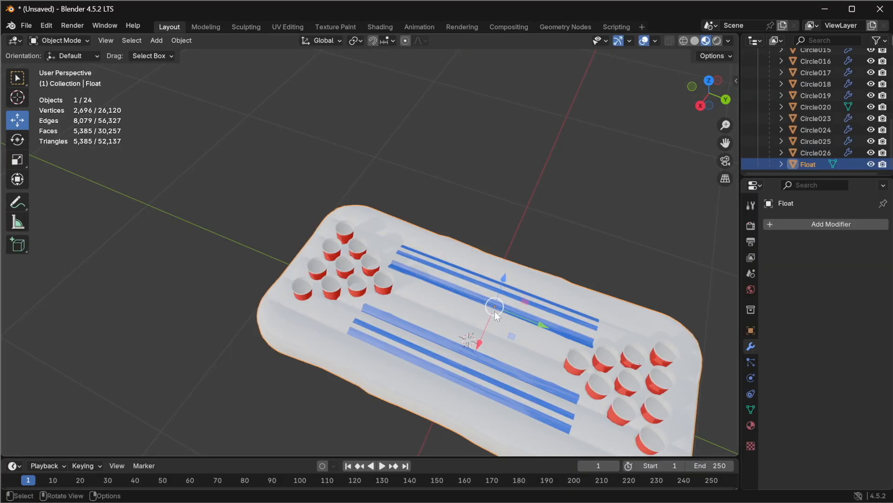
middle_drag(520, 373, 464, 335)
scroll(785, 107, up, 10)
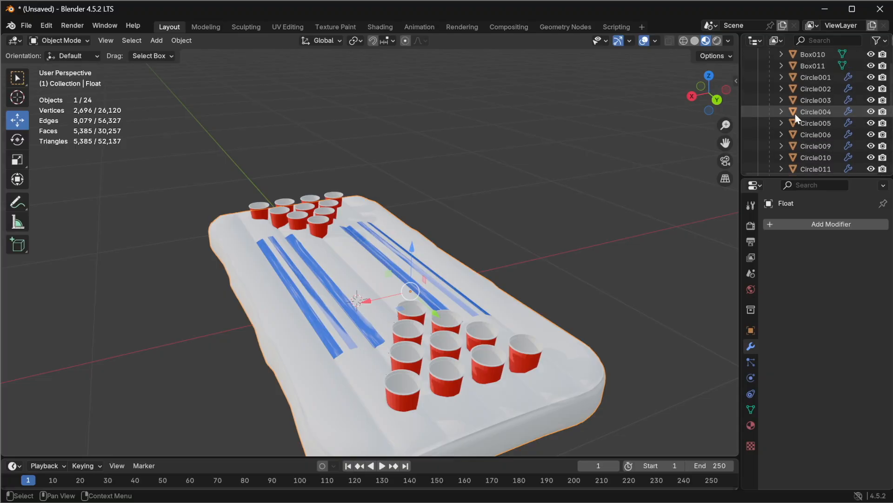
click(871, 89)
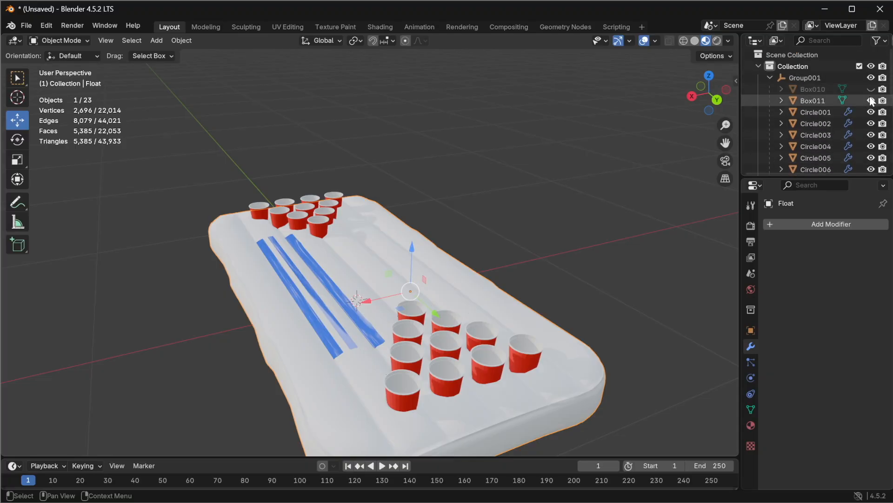
click(871, 100)
Step: Plug an Image Texture into the Base Color of the float's material
scroll(549, 259, down, 4)
middle_drag(518, 255, 420, 289)
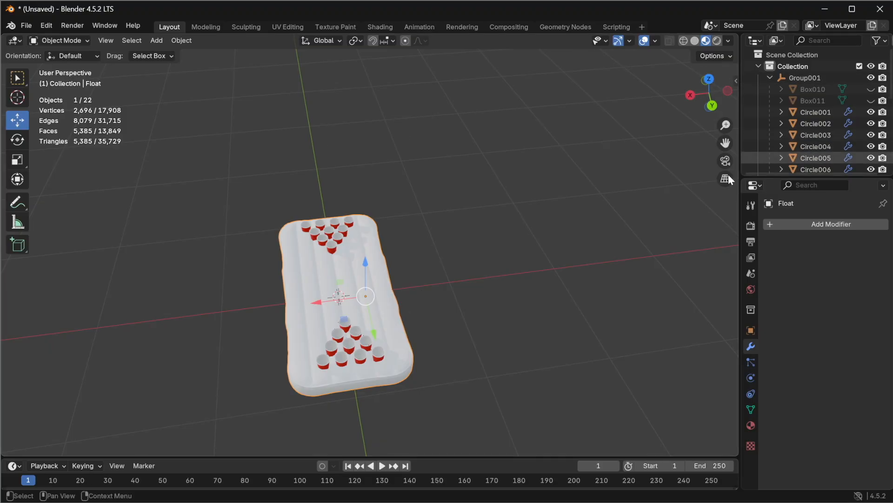
scroll(284, 362, up, 3)
scroll(292, 358, down, 3)
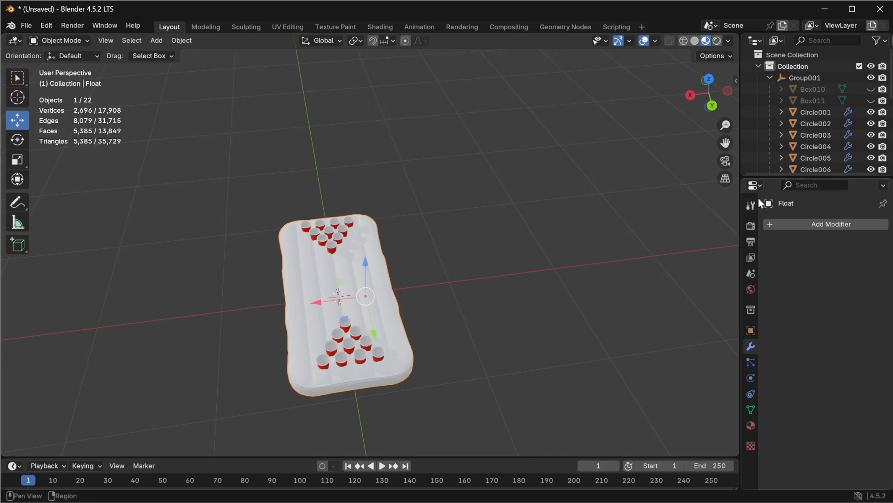
scroll(791, 154, down, 8)
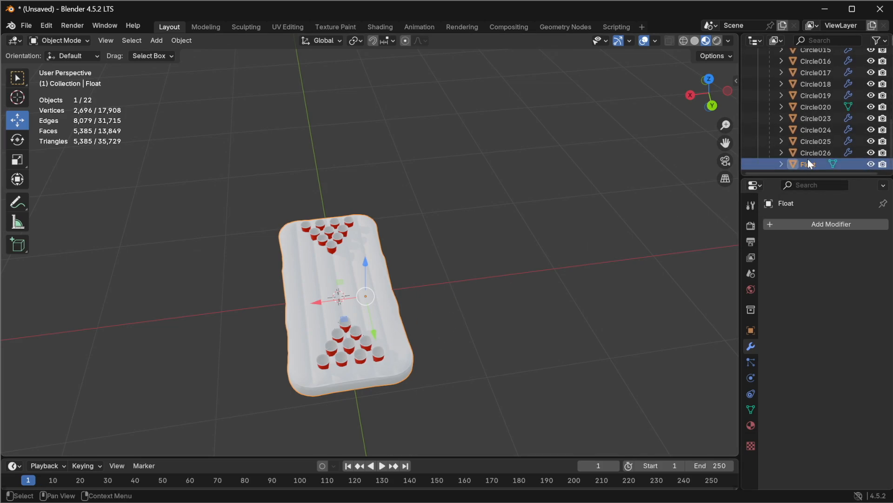
click(755, 425)
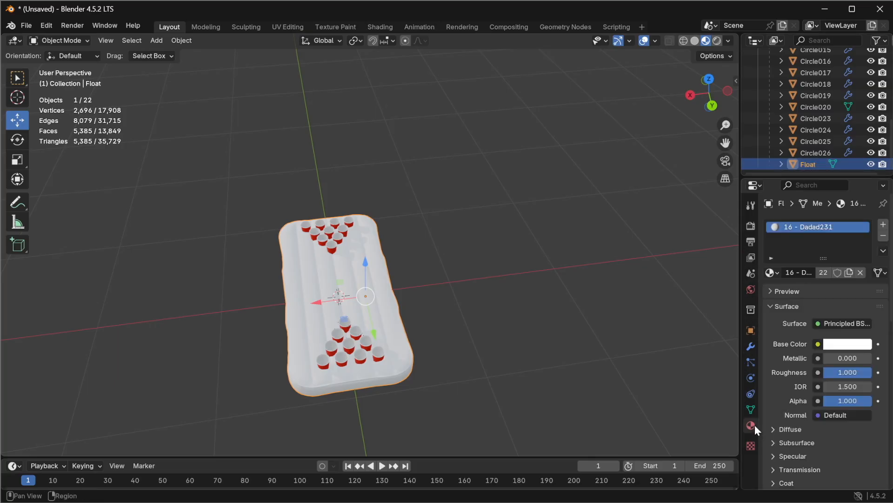
click(812, 346)
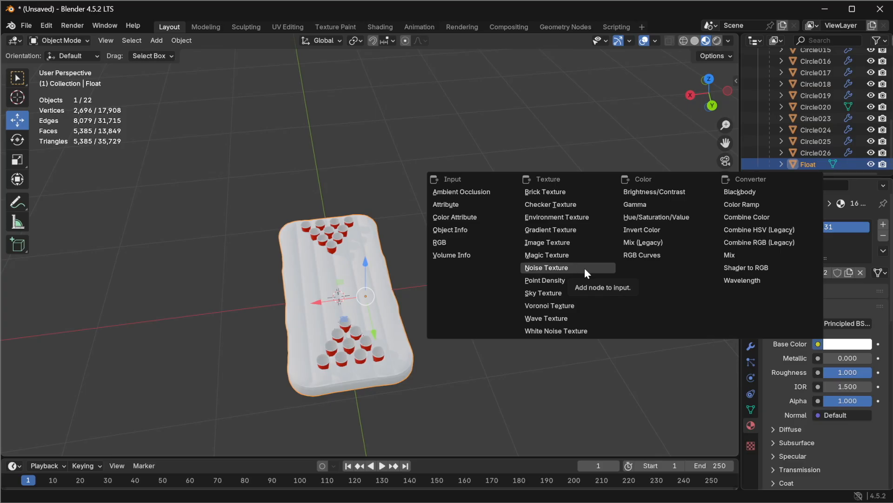
click(576, 243)
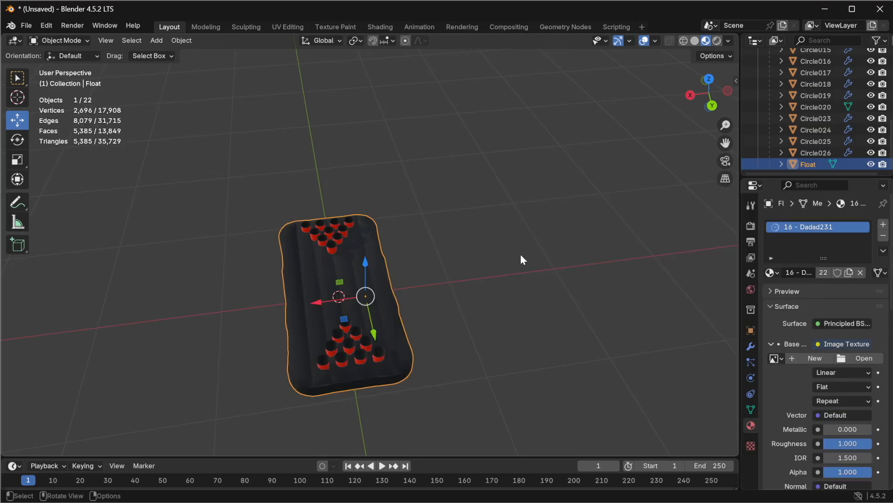
Step: Load Float_BR.png from the Pool Pong folder as the material's image texture
click(858, 358)
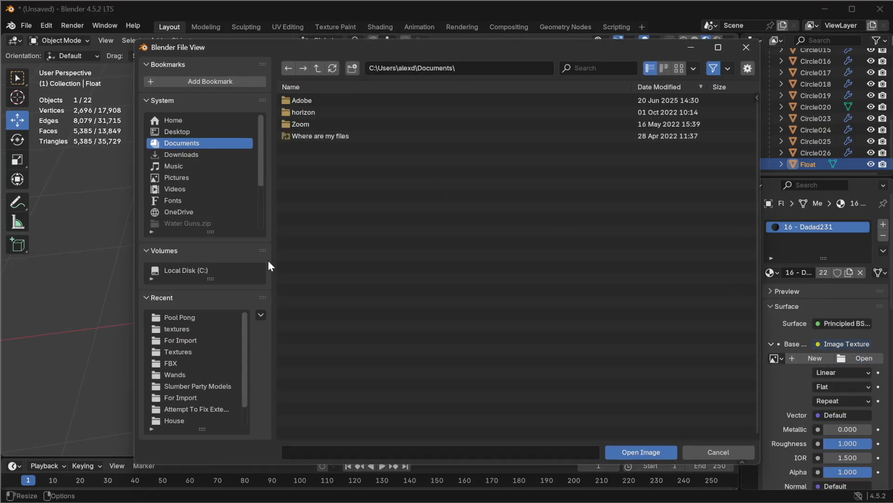
click(180, 317)
click(330, 124)
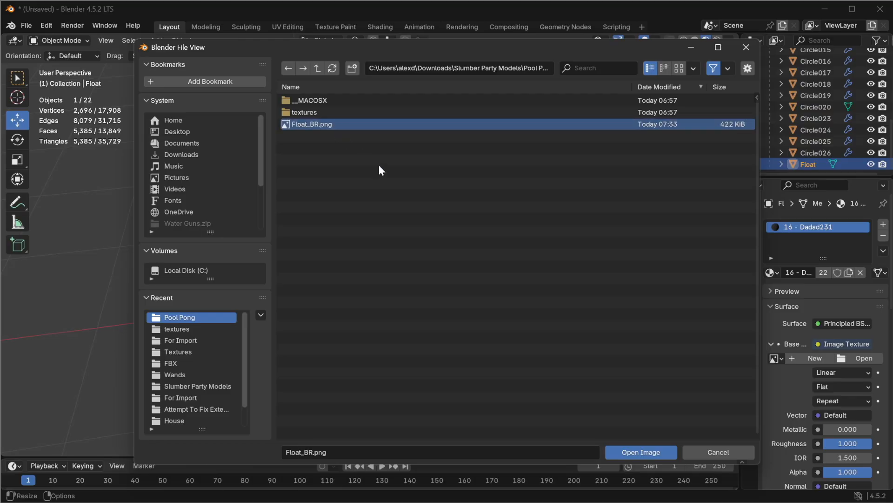
click(640, 449)
Step: Inspect the float with the UV layout texture applied from several angles
scroll(334, 327, up, 5)
scroll(342, 268, down, 5)
middle_drag(342, 268, 301, 305)
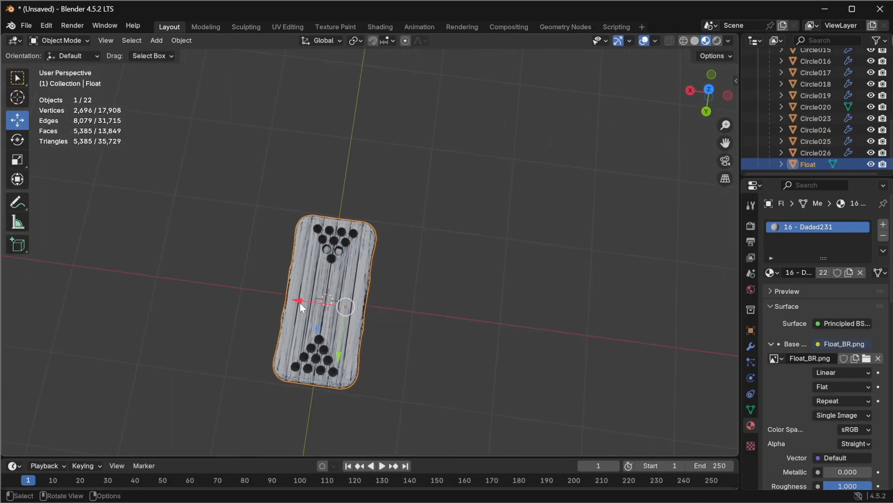
scroll(309, 293, up, 8)
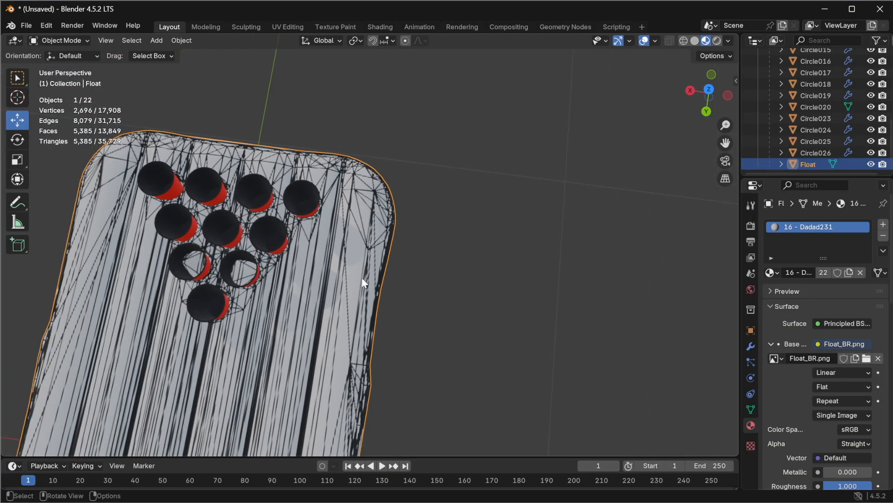
scroll(343, 311, down, 5)
middle_drag(318, 360, 330, 300)
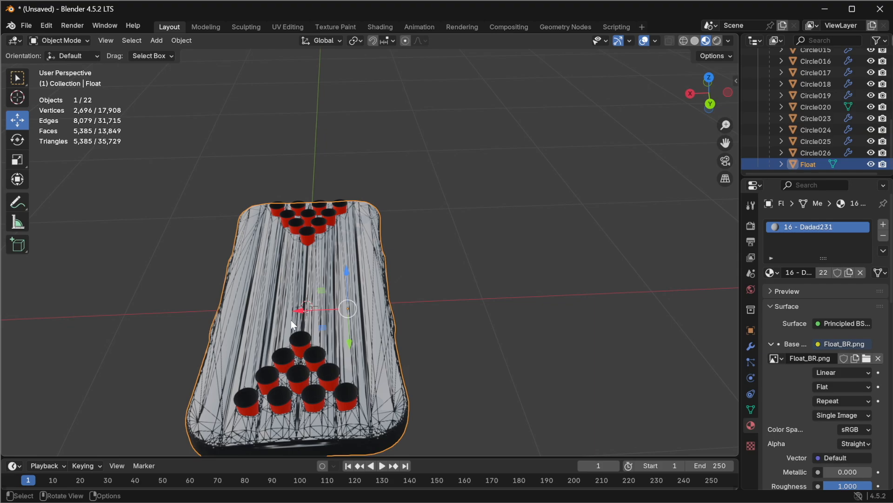
key(KP_Decimal)
middle_drag(292, 299, 341, 304)
scroll(358, 278, up, 1)
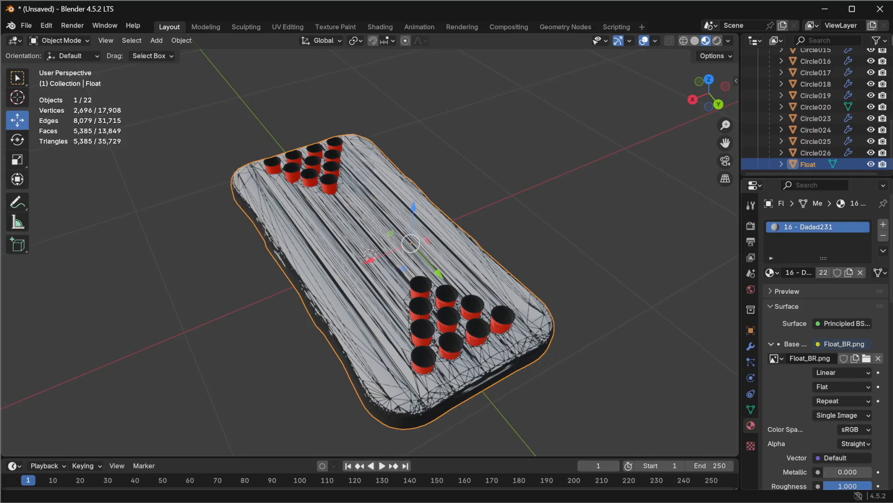
Step: Open Float_BR.png from the Pool Pong folder in Paint
drag(892, 84, 507, 94)
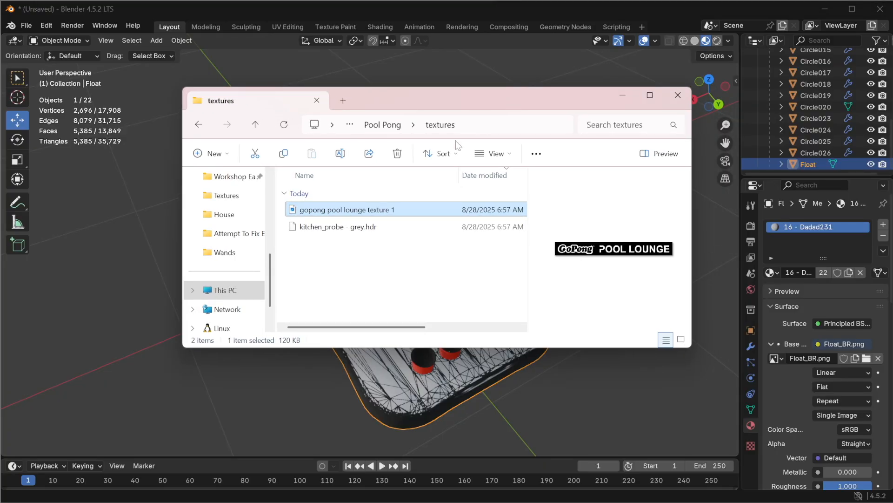
click(383, 125)
click(326, 210)
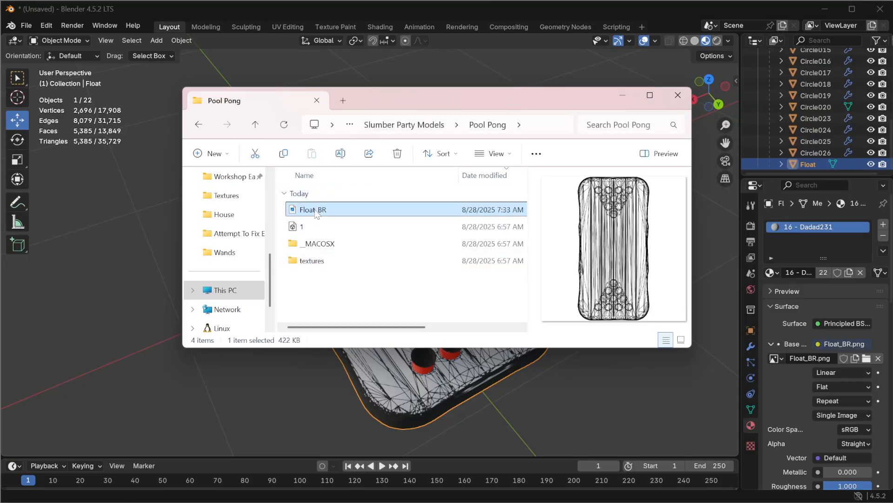
right_click(325, 213)
mouse_move(400, 276)
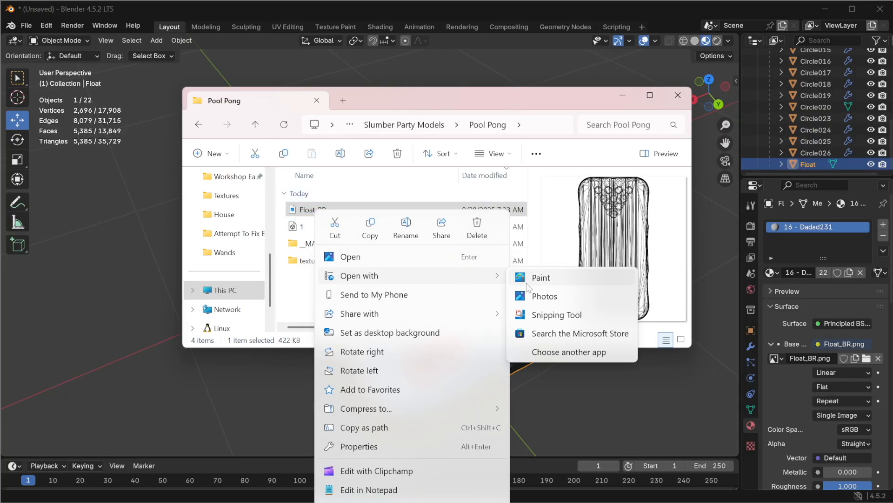
click(560, 279)
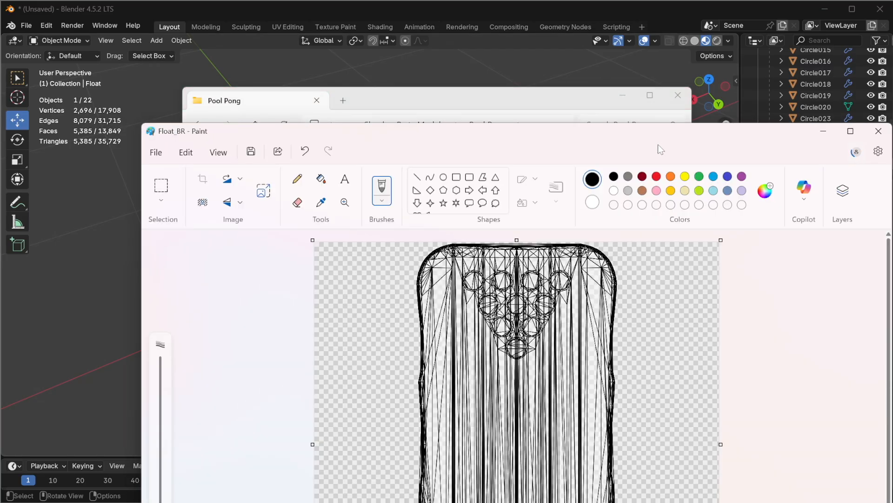
Step: Open the layers panel and fill the background layer beneath the UV layout with white
drag(613, 135, 512, 41)
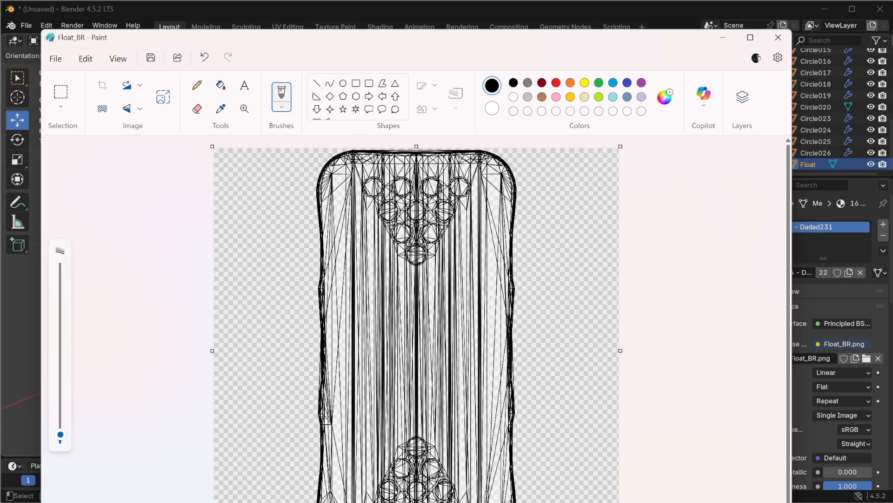
drag(527, 44, 532, 12)
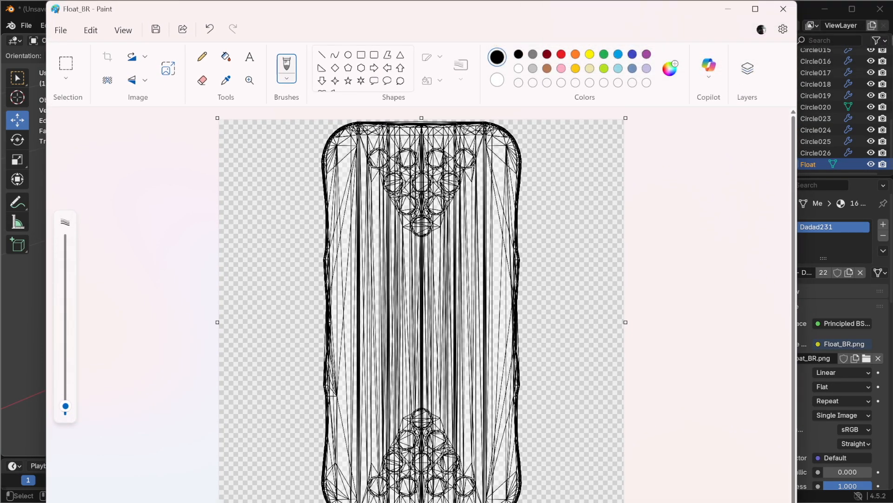
drag(532, 502, 532, 494)
drag(708, 482, 708, 484)
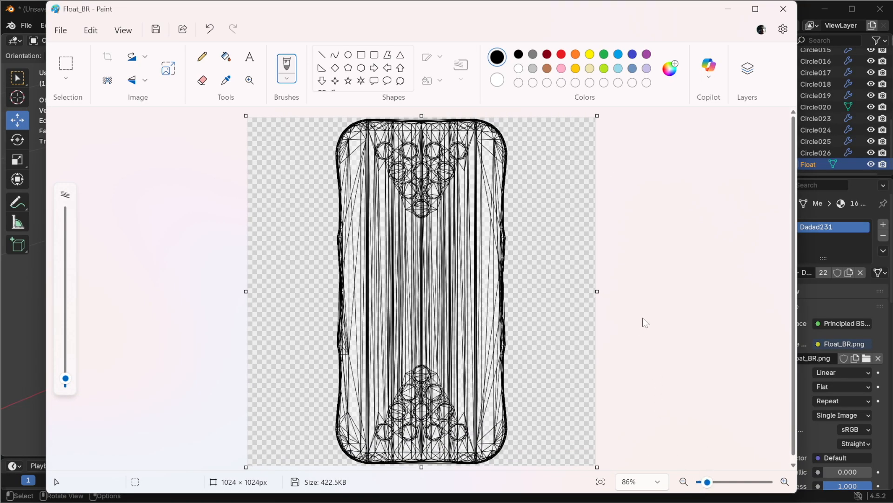
scroll(646, 322, down, 1)
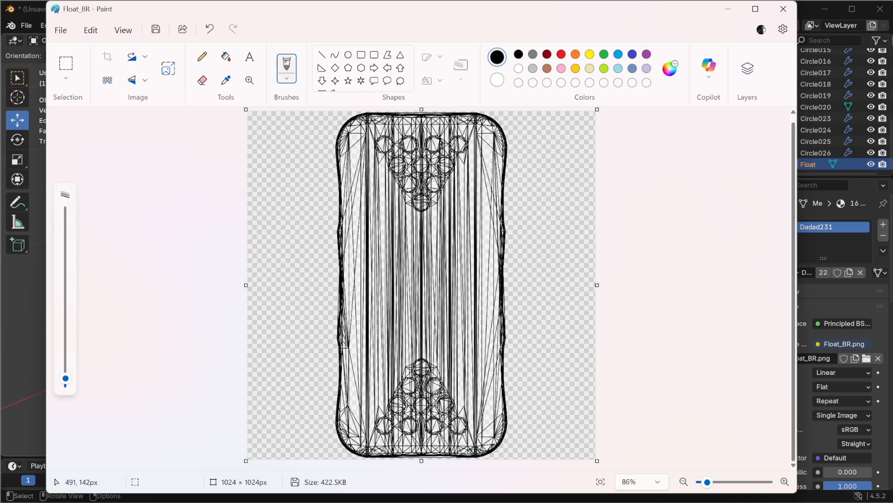
click(748, 69)
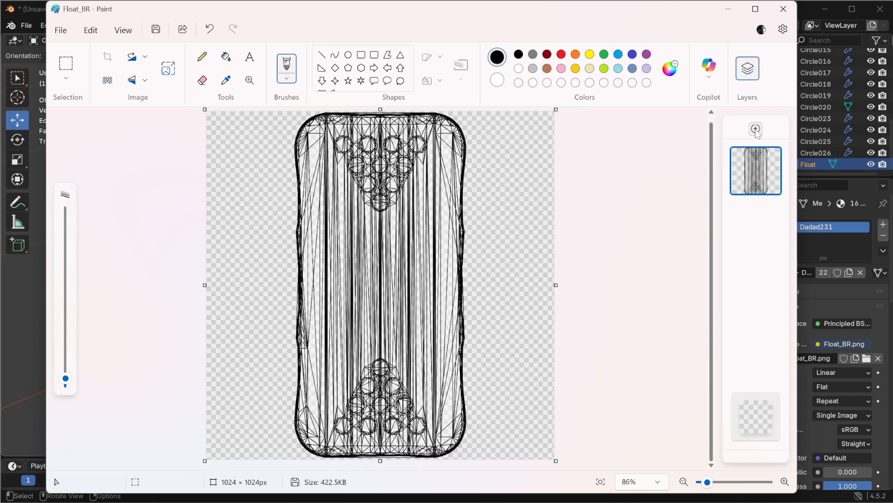
mouse_move(760, 416)
click(765, 409)
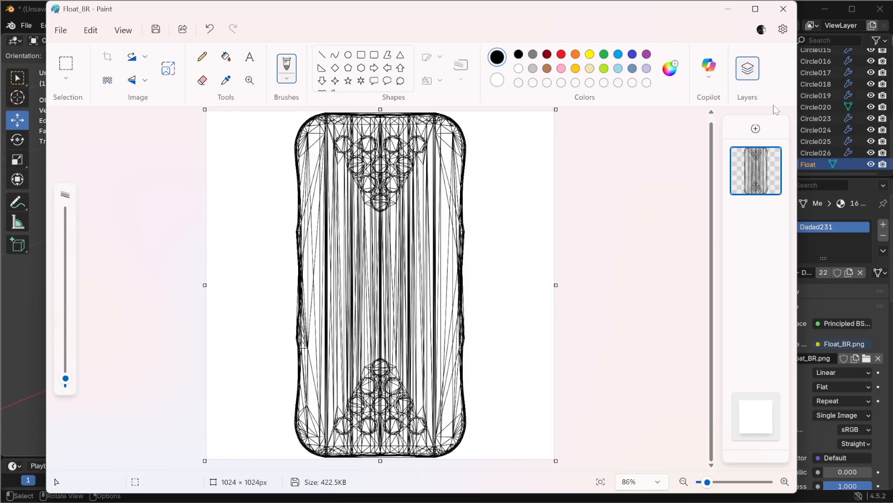
Step: Add a new empty layer above the UV layout layer and select it
click(771, 158)
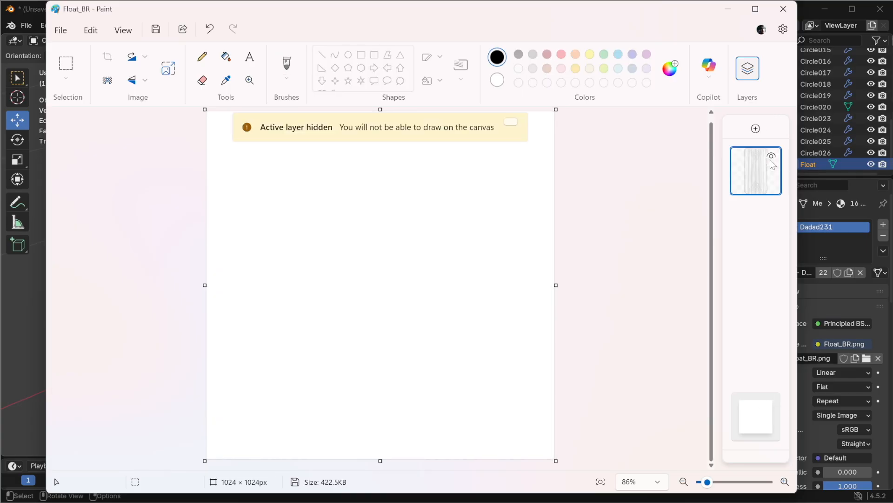
click(771, 156)
click(756, 128)
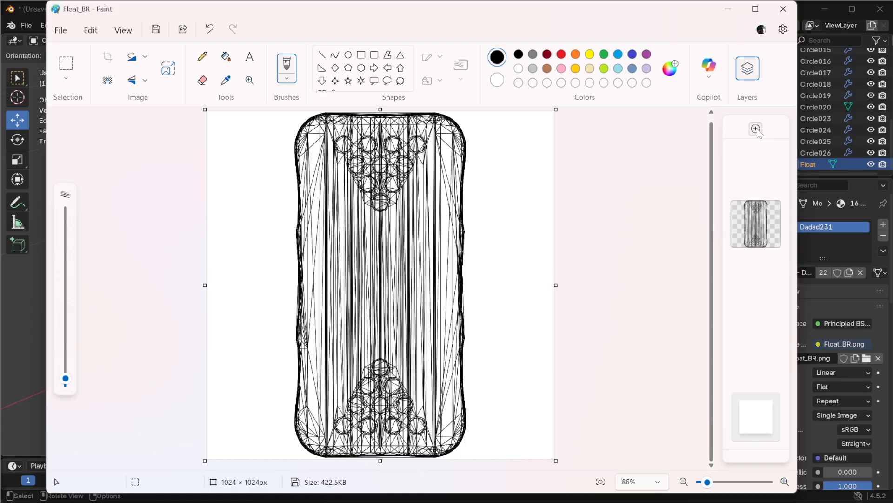
click(766, 164)
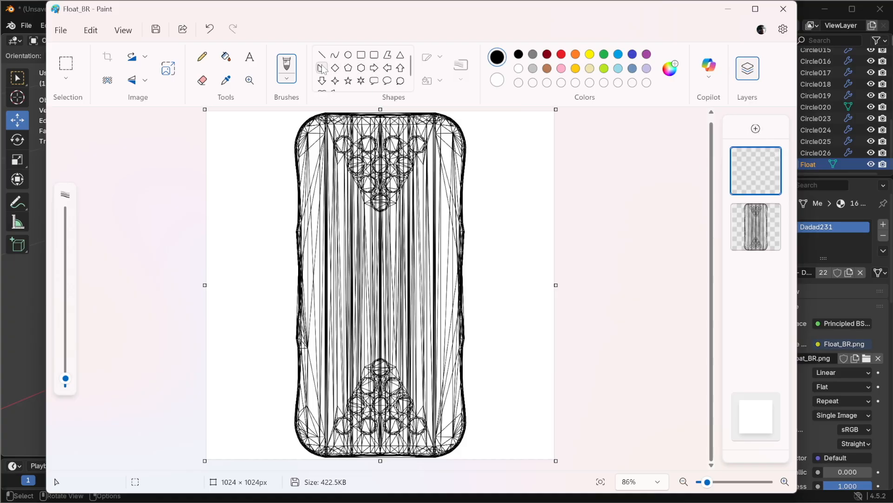
Step: Set up the Rectangle shape tool with a red outline and a red solid fill
click(363, 57)
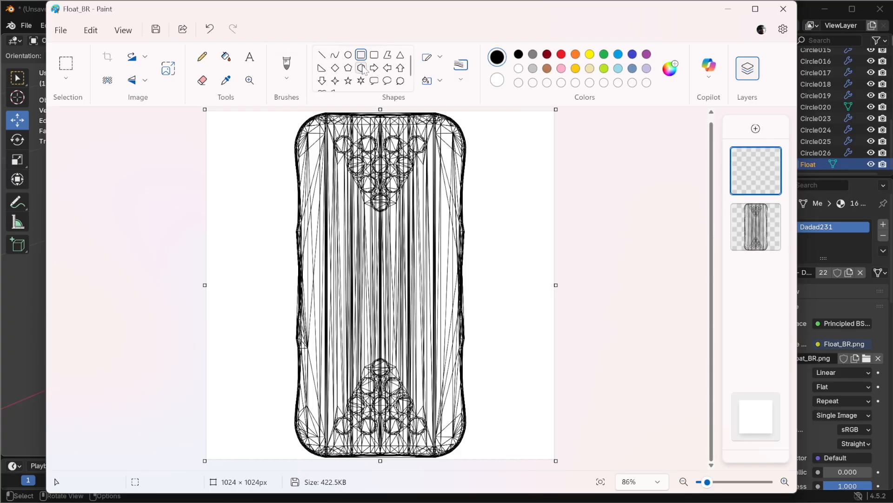
click(562, 55)
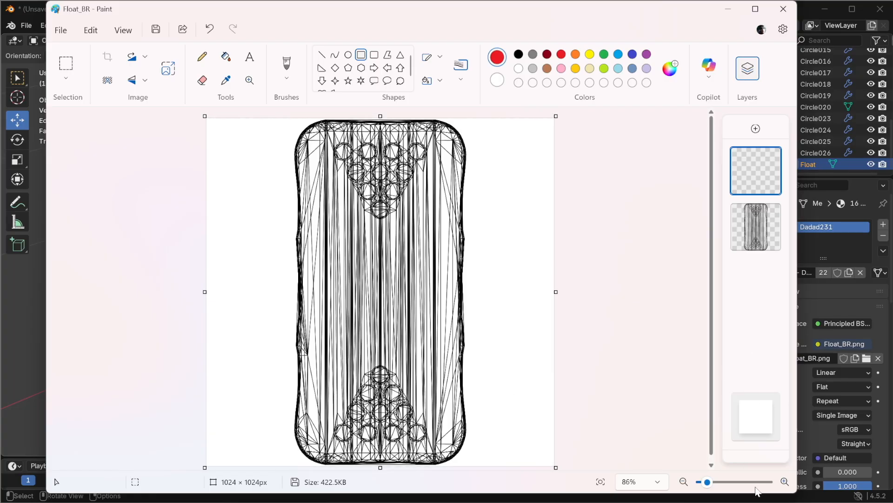
click(785, 482)
click(785, 482)
scroll(577, 377, down, 5)
scroll(579, 408, up, 2)
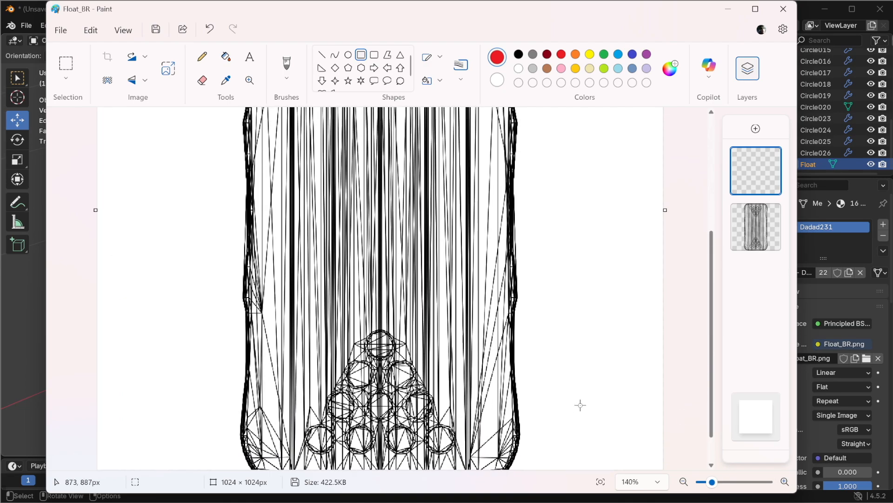
scroll(581, 406, down, 2)
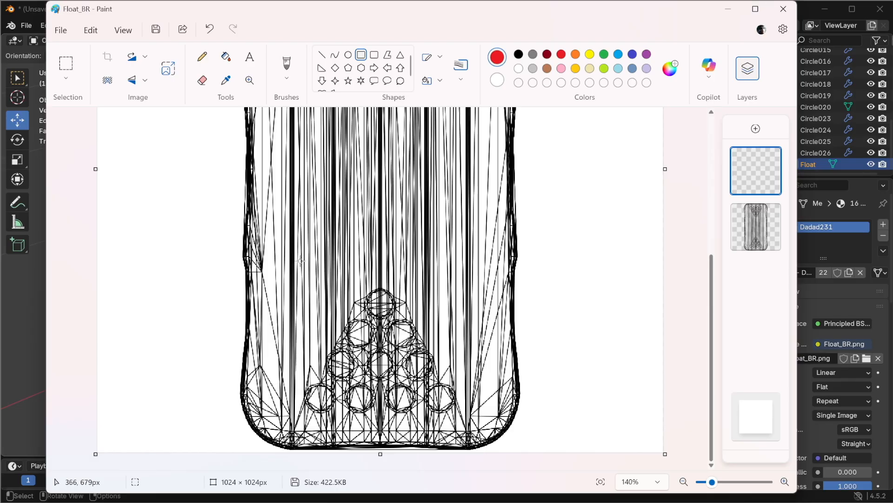
click(440, 81)
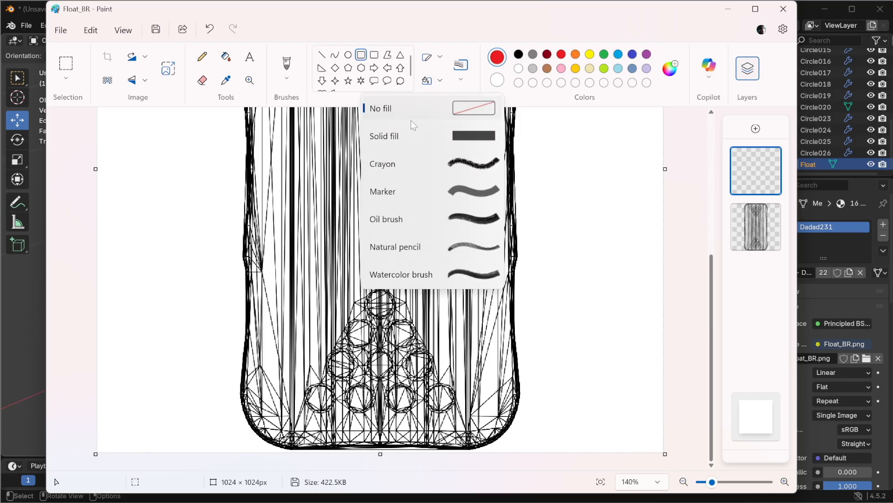
click(398, 135)
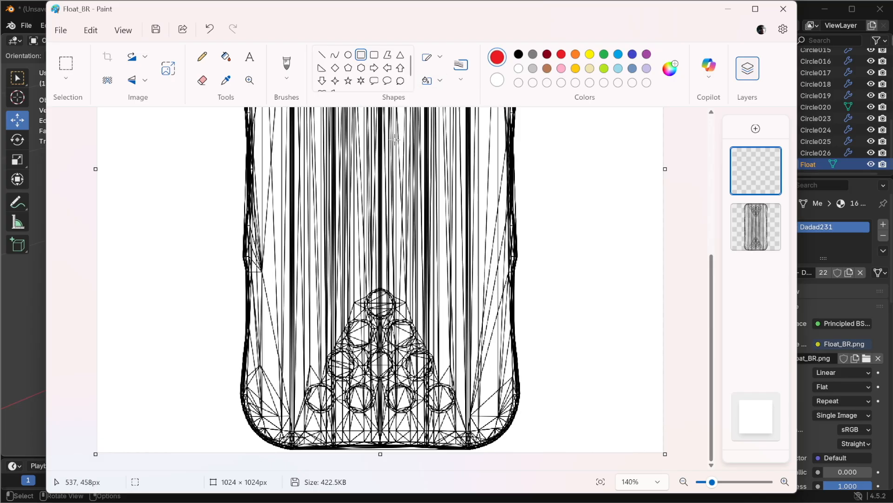
click(497, 80)
click(561, 55)
click(497, 57)
Step: Draw a red rectangle over the lower stripe area and undo it
drag(302, 370, 317, 274)
key(ctrl+z)
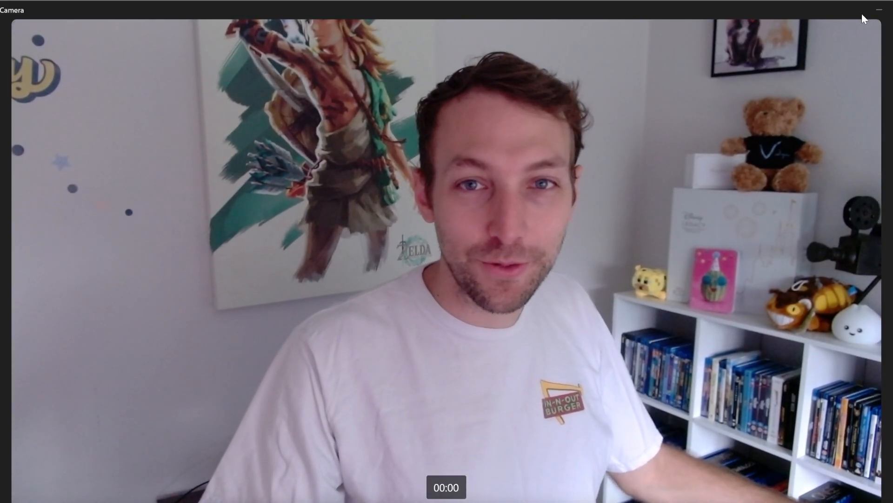
click(878, 10)
middle_drag(416, 366, 375, 294)
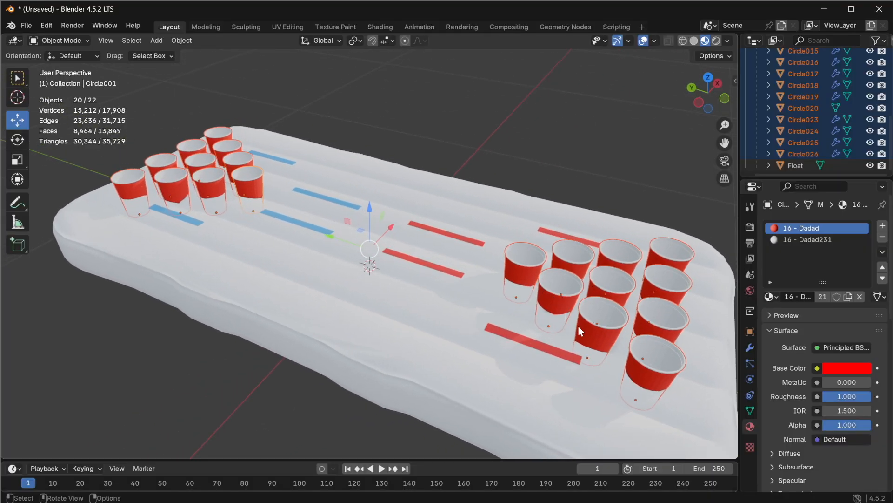
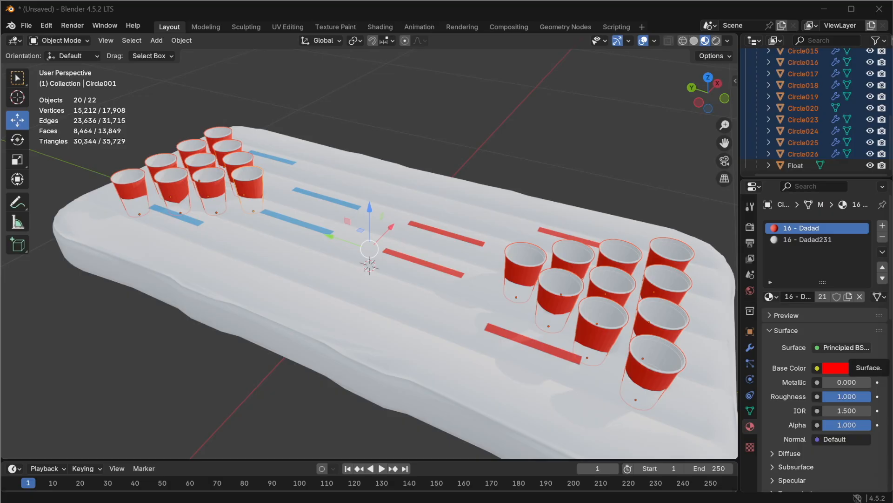
Step: Switch to the browser, scroll the low poly red solo cup search results and open the Sketchfab red plastic cup in a new tab
key(alt+Tab)
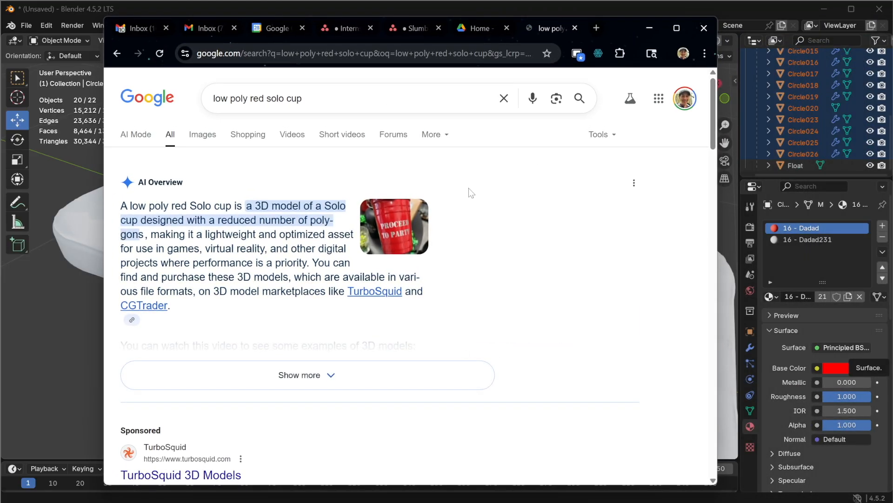
scroll(352, 247, down, 5)
scroll(351, 247, down, 1)
right_click(219, 239)
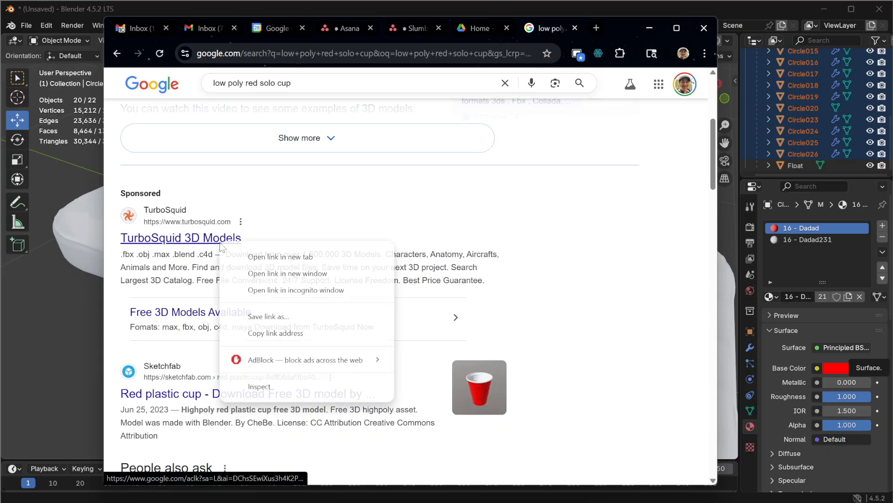
right_click(170, 395)
click(514, 365)
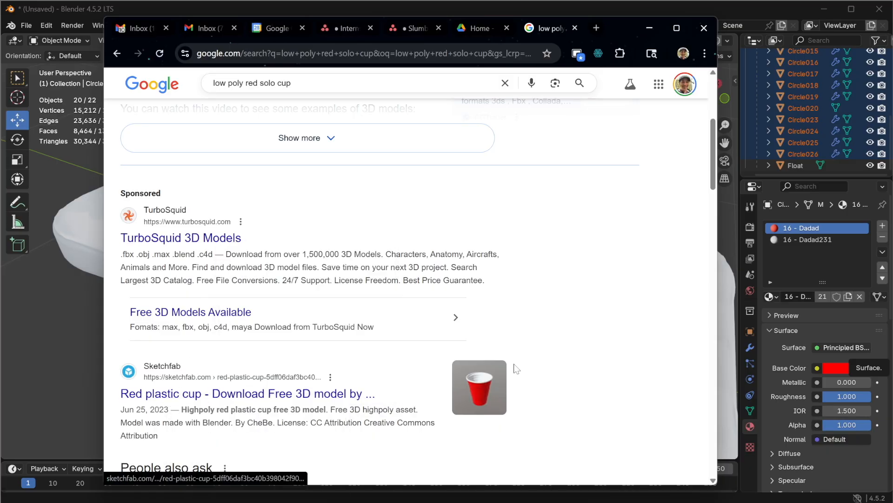
right_click(289, 403)
click(332, 410)
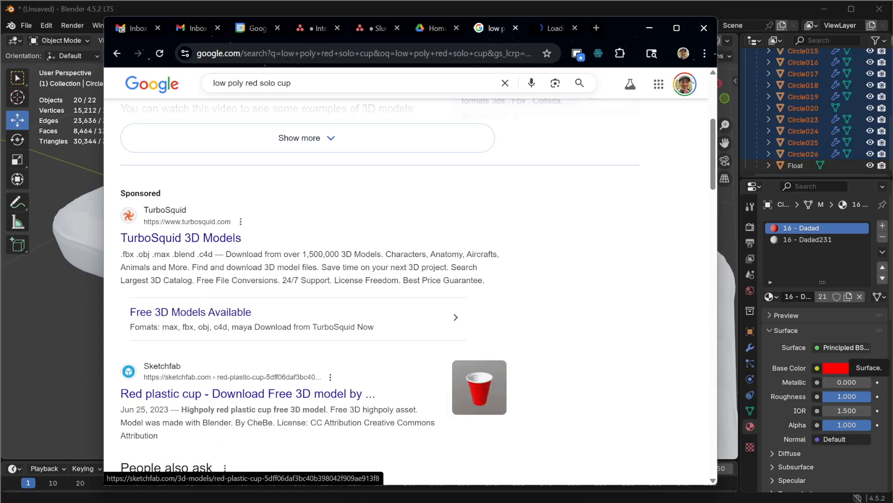
click(554, 28)
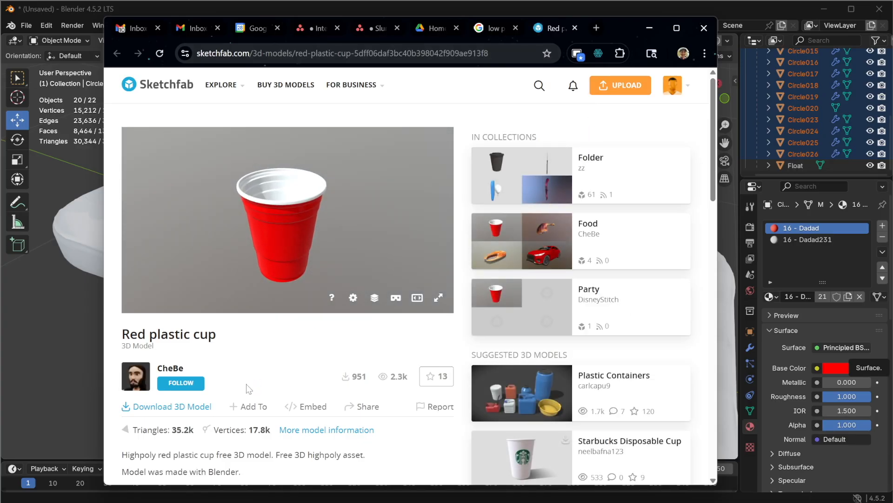
Step: Return to the search results and open the CGTrader Red Solo Cup low-poly model result in a new tab
scroll(259, 372, down, 3)
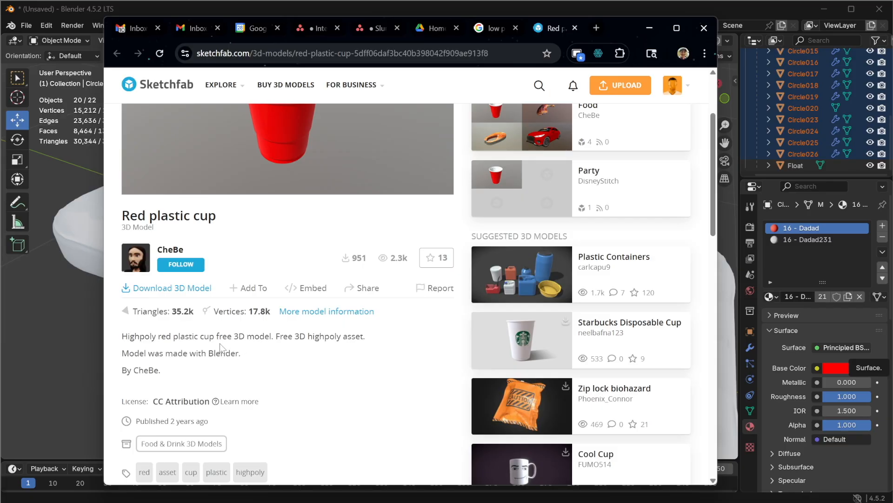
click(576, 28)
scroll(319, 319, down, 8)
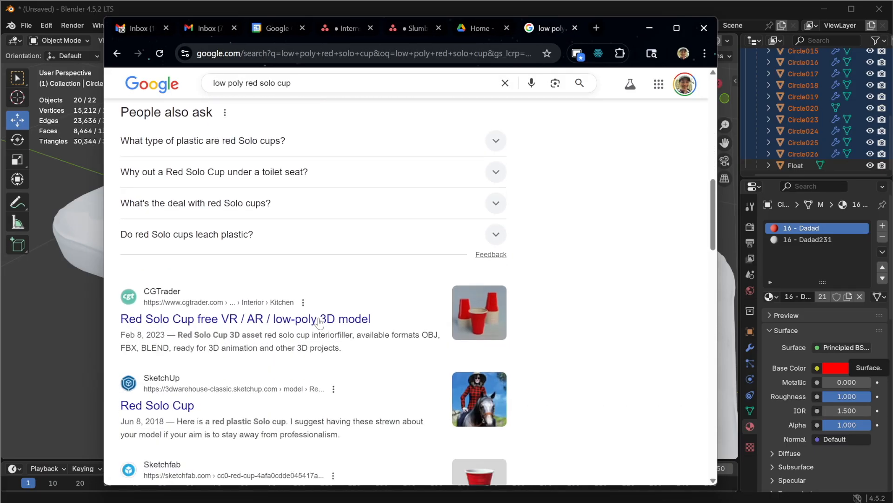
right_click(265, 324)
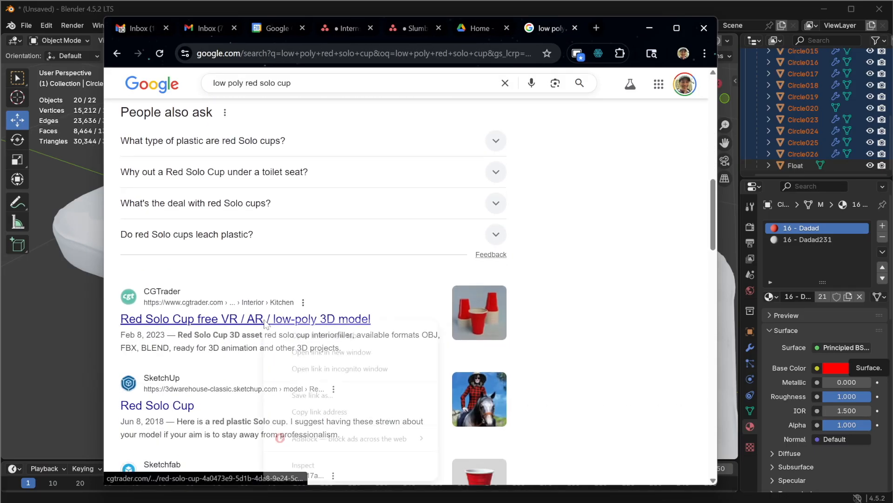
click(297, 335)
click(556, 28)
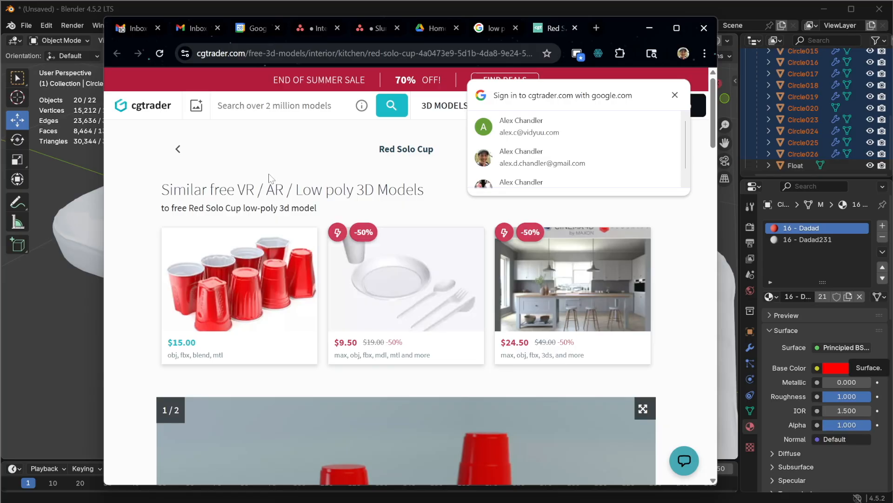
Step: Scroll through the Red Solo Cup page to examine its price, file formats and 3D model details
scroll(218, 302, down, 8)
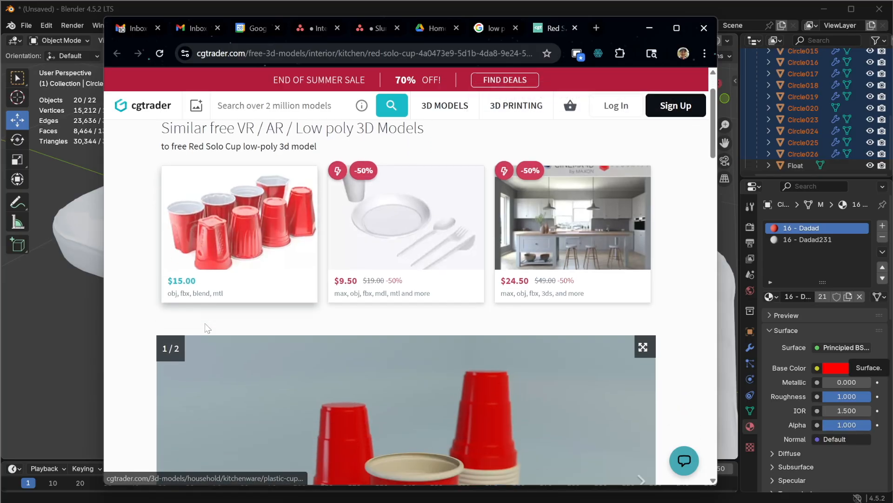
scroll(219, 304, down, 4)
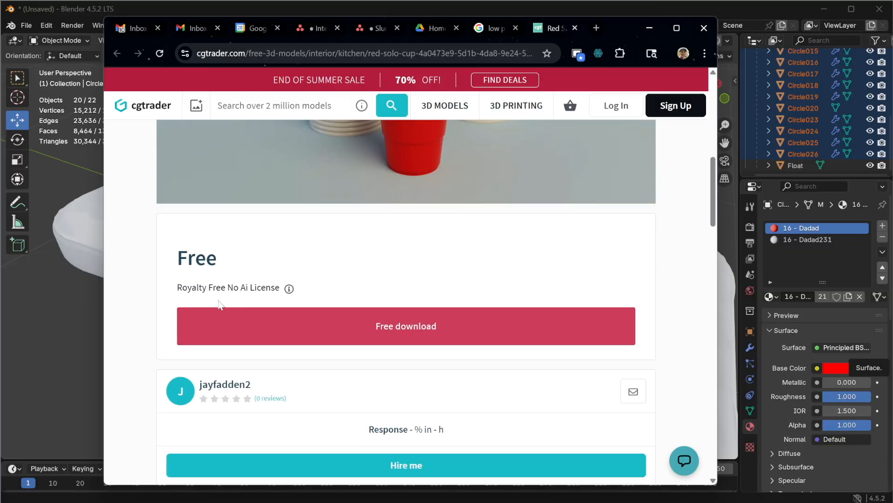
scroll(220, 304, up, 1)
scroll(279, 315, down, 3)
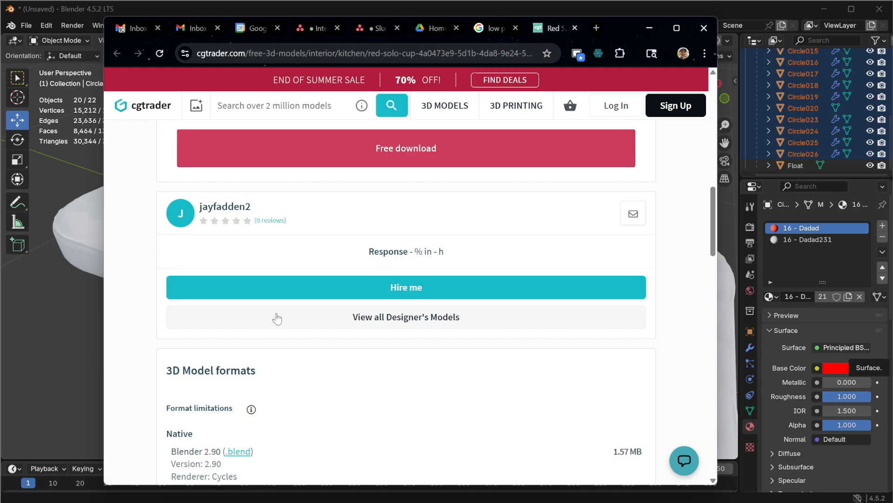
scroll(275, 317, down, 3)
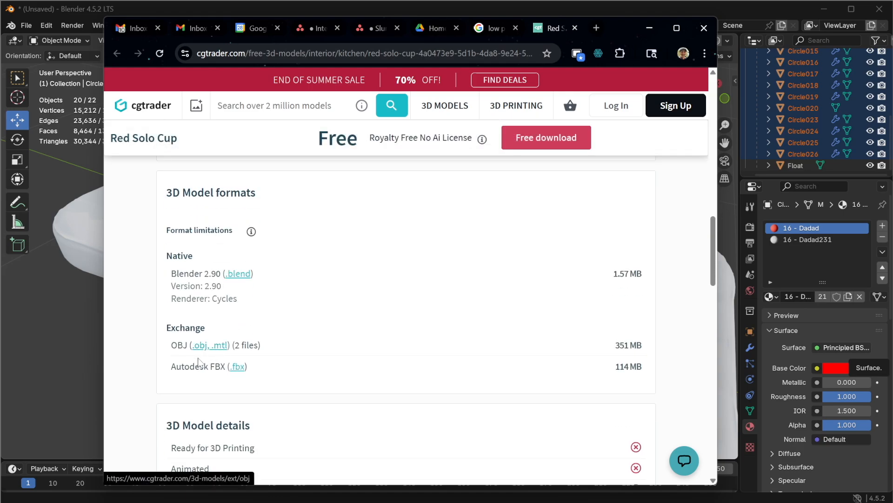
scroll(199, 356, down, 3)
scroll(199, 356, down, 2)
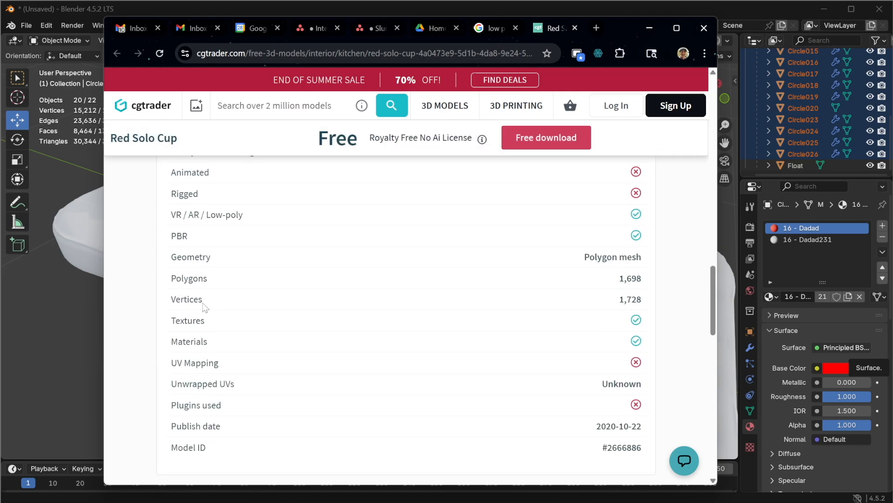
scroll(349, 261, up, 15)
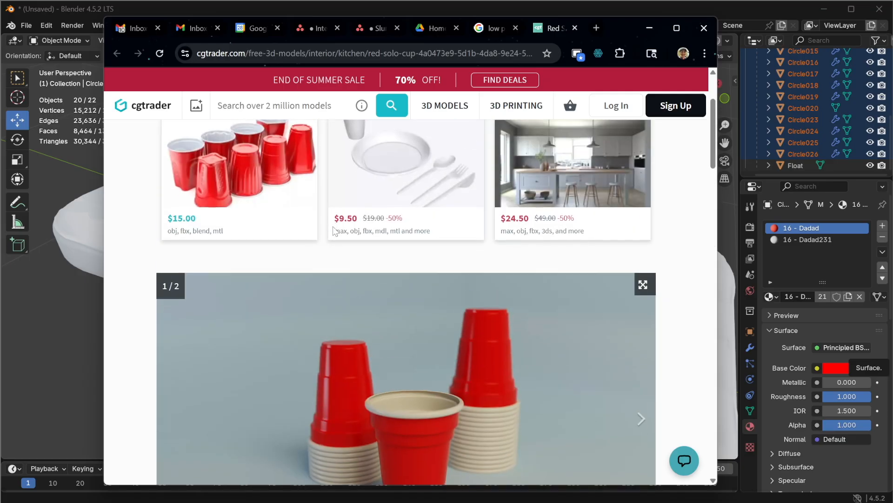
scroll(350, 207, down, 3)
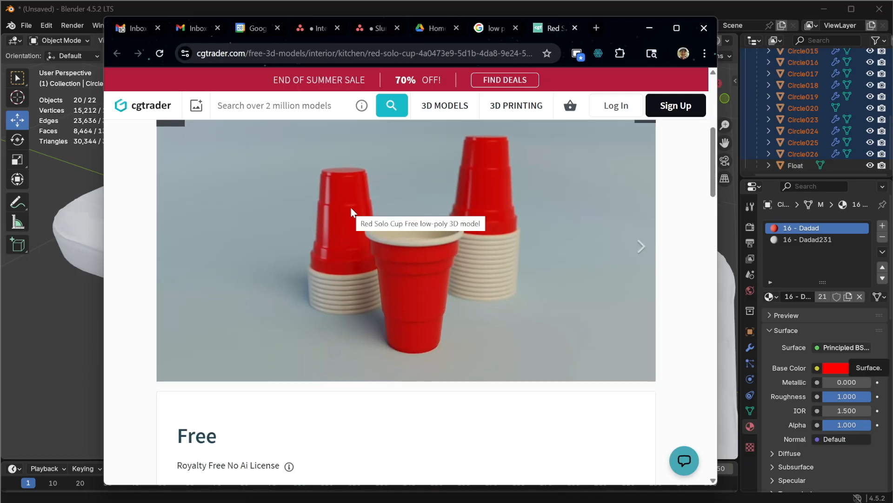
scroll(344, 216, up, 5)
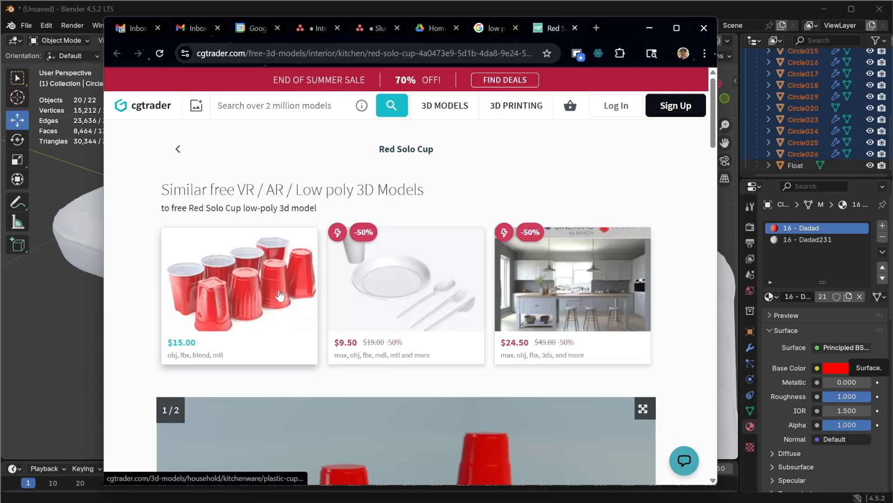
Step: Open the similar Plastic Cup Set model and review its formats, model details and description
click(265, 293)
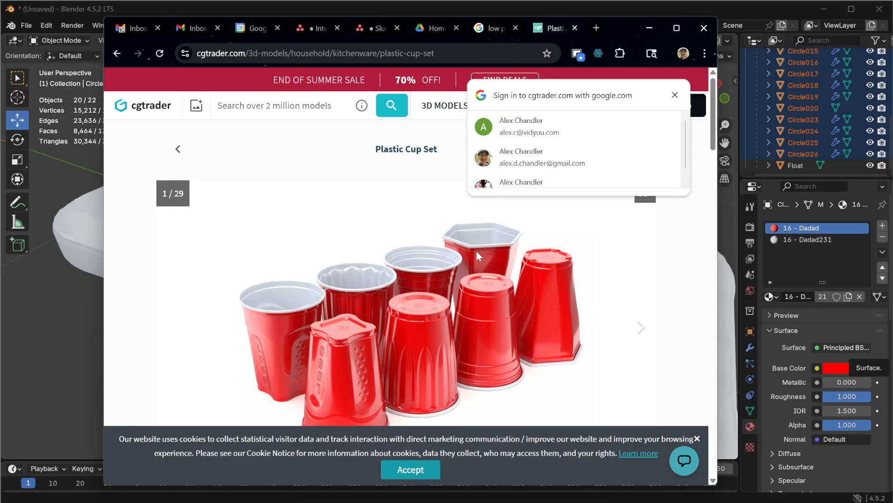
scroll(477, 254, down, 8)
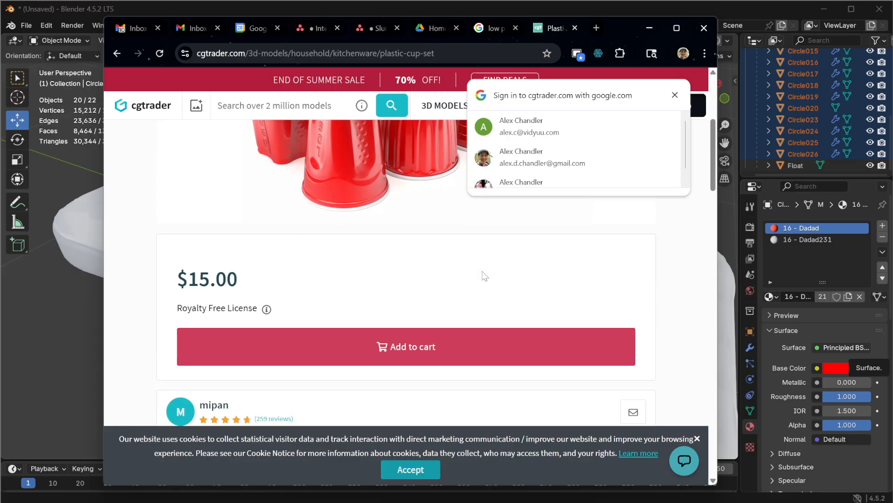
scroll(480, 286, up, 3)
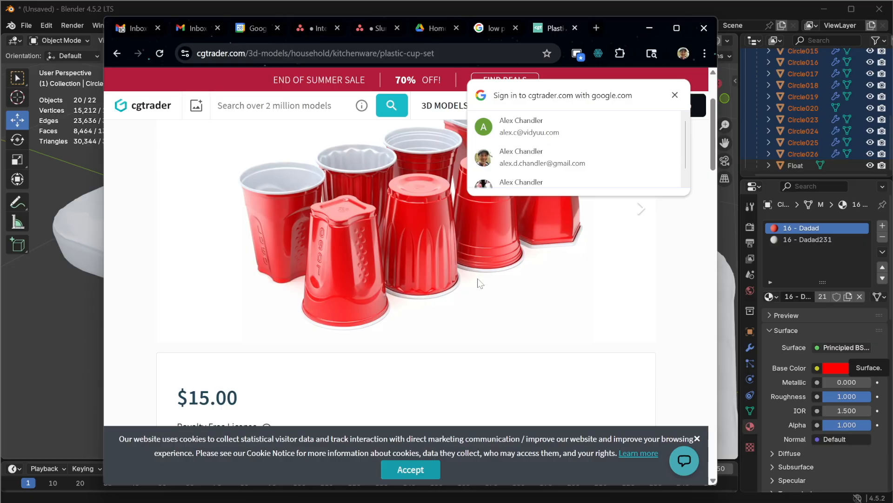
scroll(349, 303, down, 10)
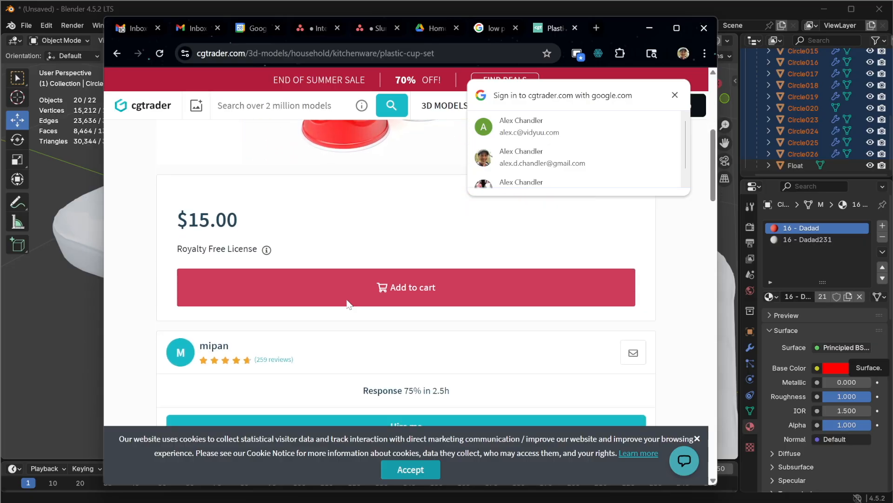
scroll(351, 303, down, 1)
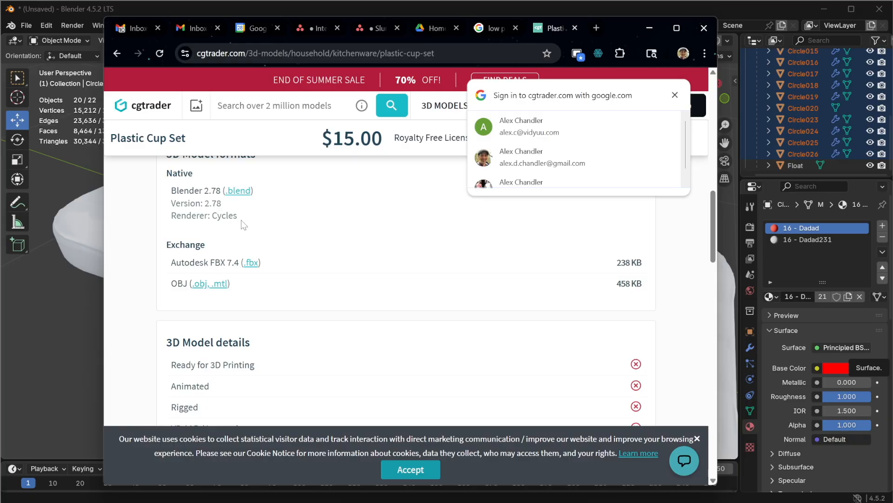
scroll(240, 298, down, 3)
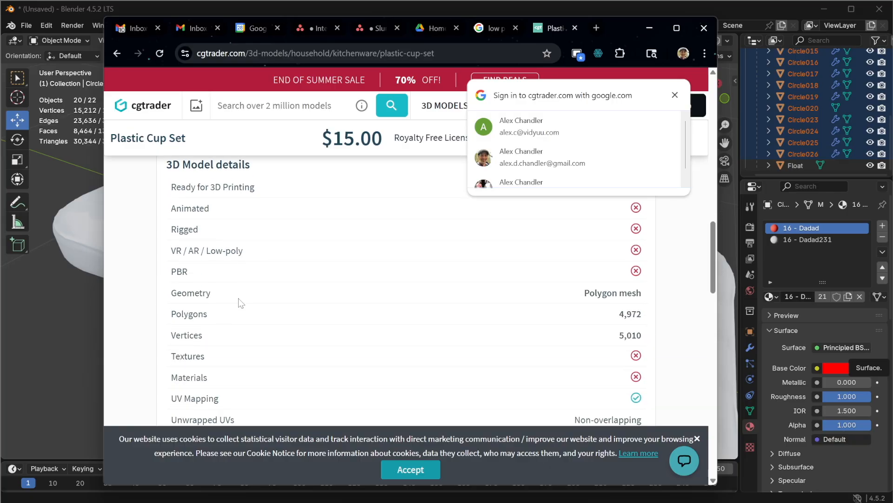
scroll(241, 299, down, 2)
scroll(243, 295, up, 1)
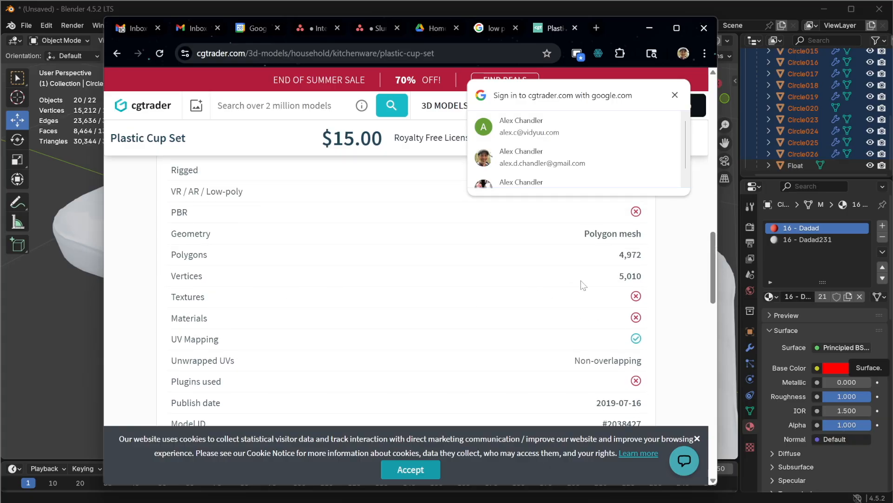
scroll(547, 311, down, 4)
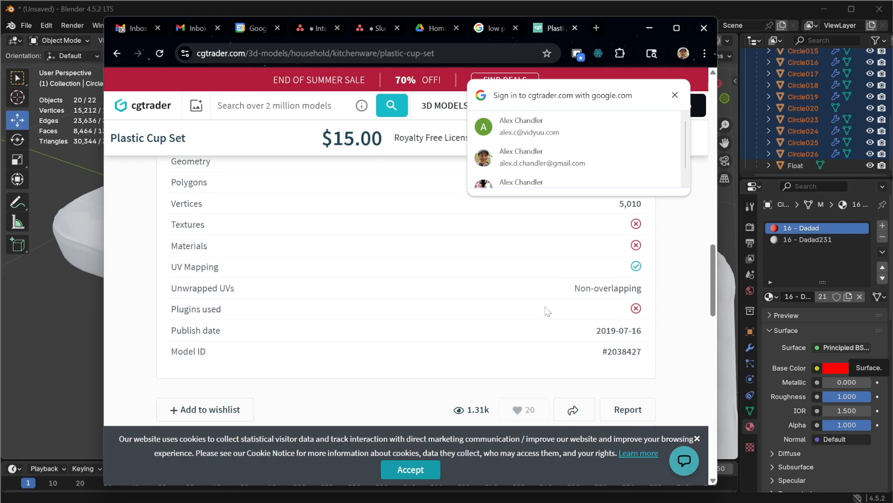
scroll(406, 289, down, 2)
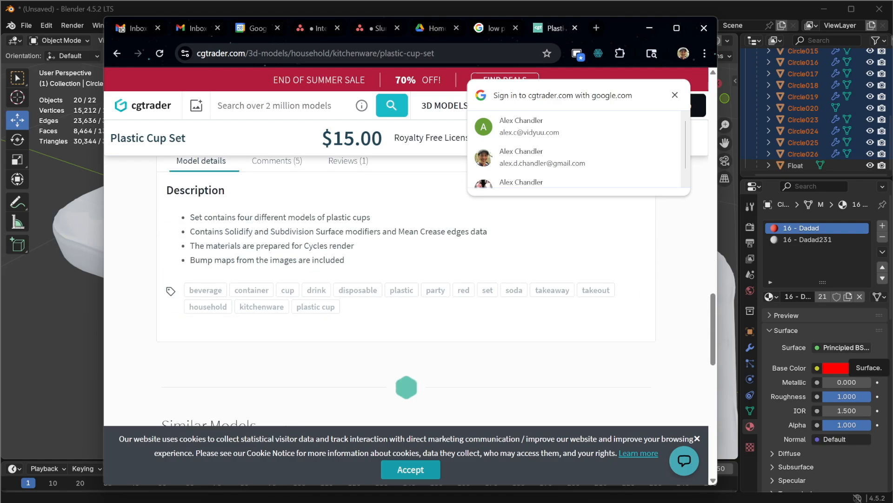
scroll(307, 334, down, 5)
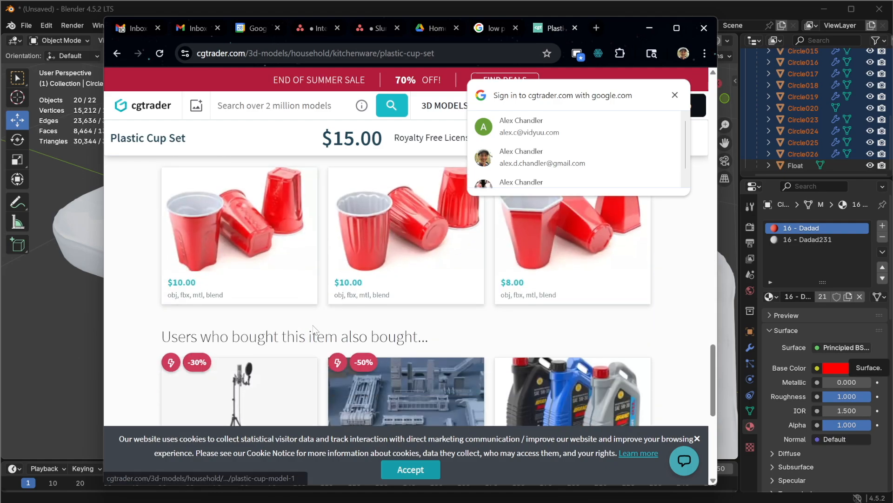
scroll(339, 311, up, 2)
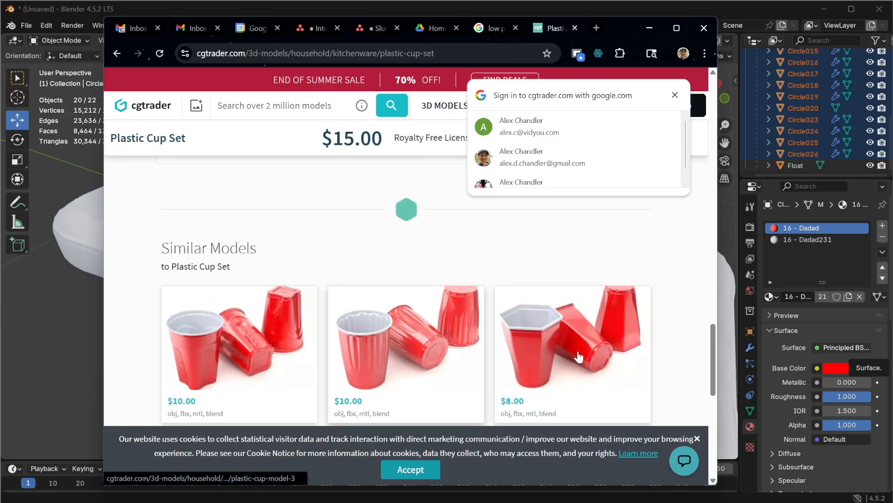
scroll(577, 355, down, 1)
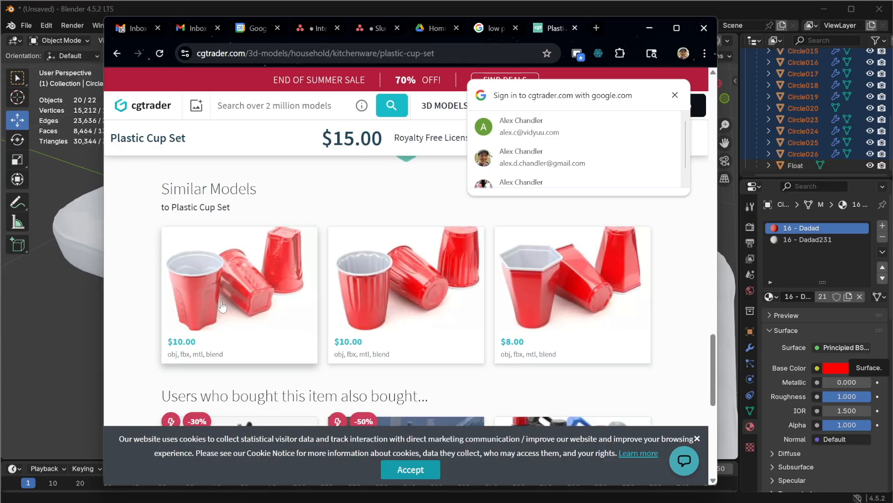
Step: Open the Plastic Cup Model - 1 listing and review its price, formats and model details
click(227, 321)
scroll(256, 277, down, 5)
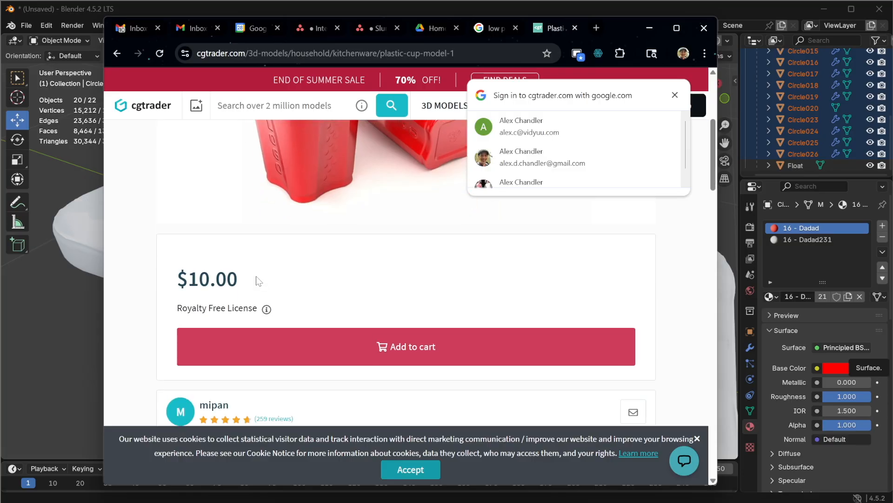
scroll(258, 279, down, 10)
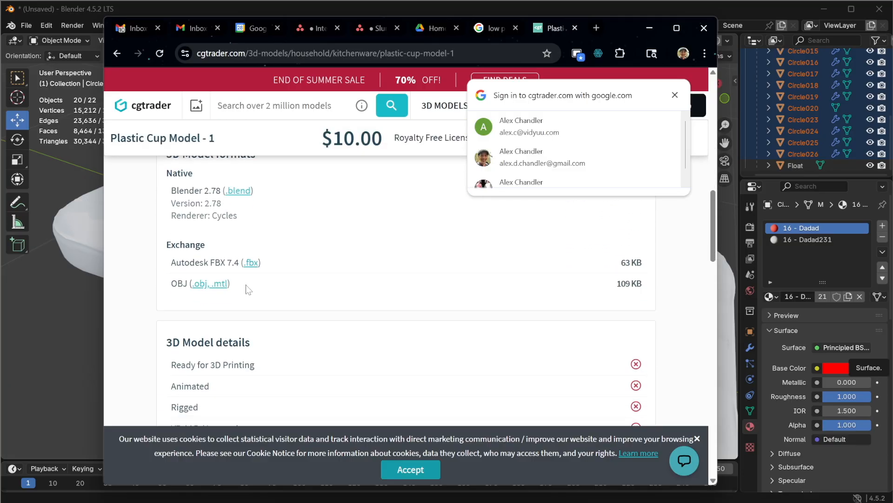
scroll(247, 289, down, 2)
scroll(246, 288, down, 3)
scroll(247, 289, up, 3)
scroll(246, 288, up, 1)
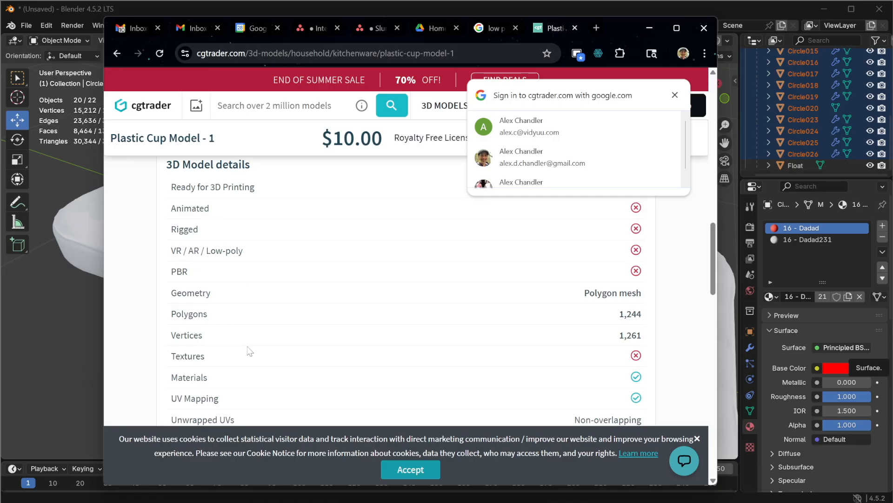
scroll(370, 295, up, 10)
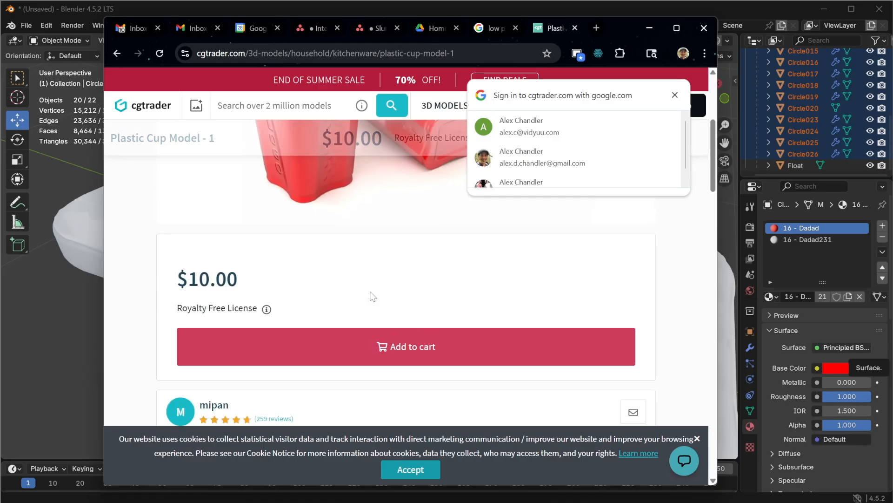
scroll(346, 271, down, 10)
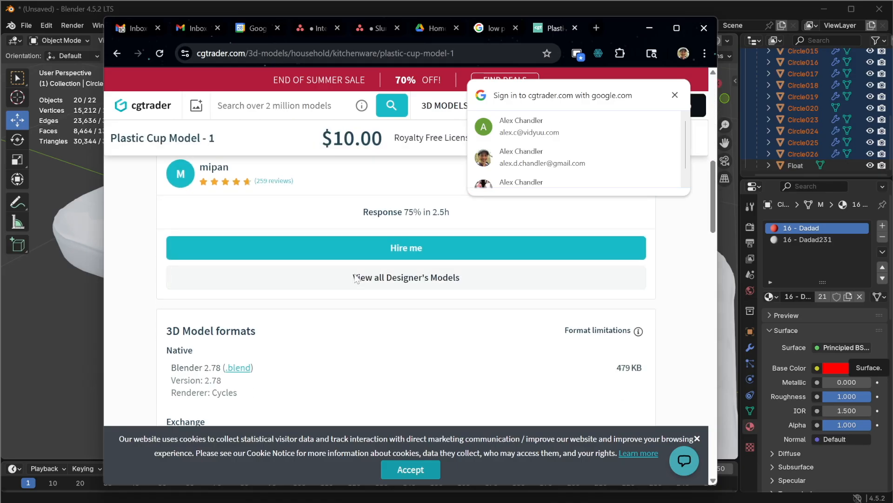
scroll(349, 292, up, 4)
scroll(350, 292, up, 5)
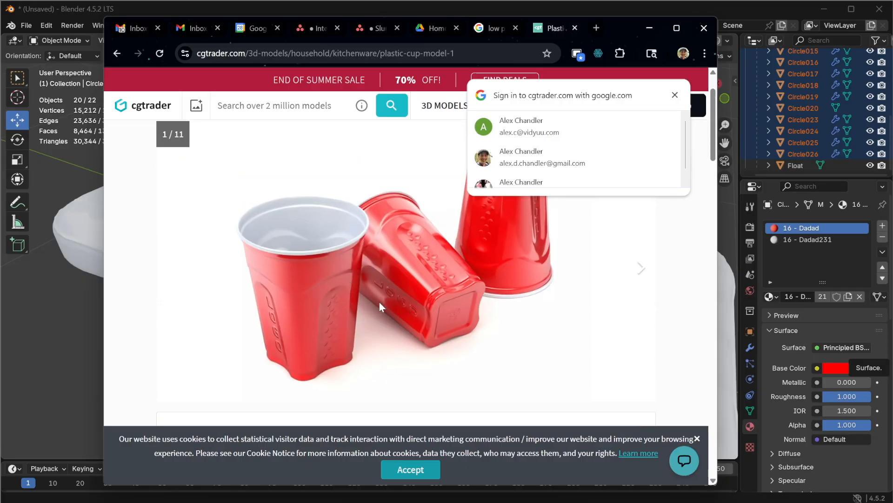
Step: Open the similar Plastic Cup Model - 3 listing, review its price and model details, and close the browser
scroll(345, 330, down, 9)
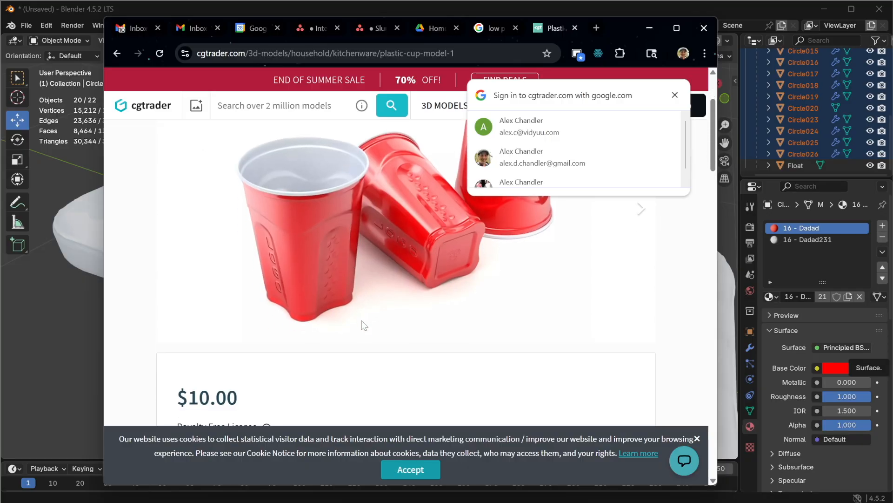
scroll(360, 336, down, 12)
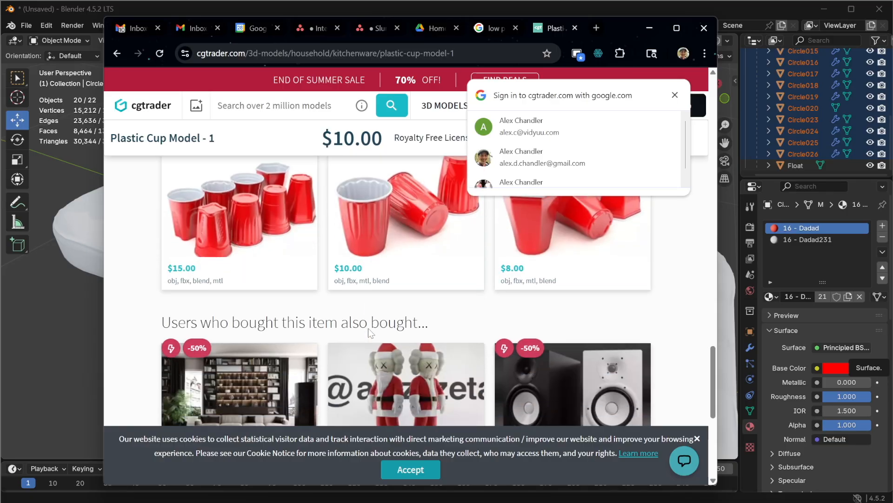
scroll(416, 308, up, 2)
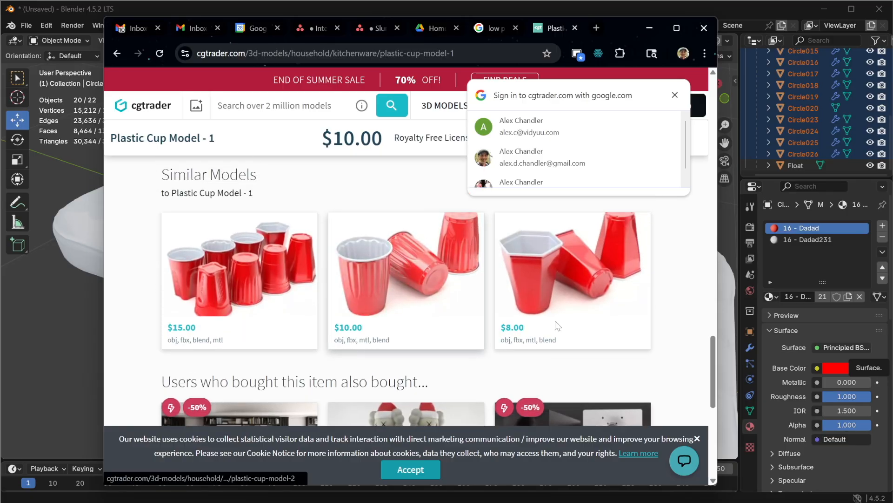
click(573, 312)
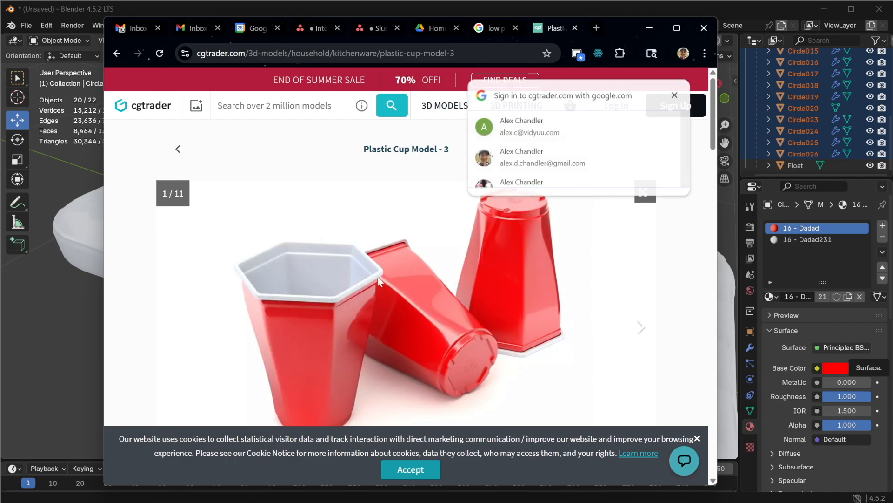
scroll(452, 272, down, 10)
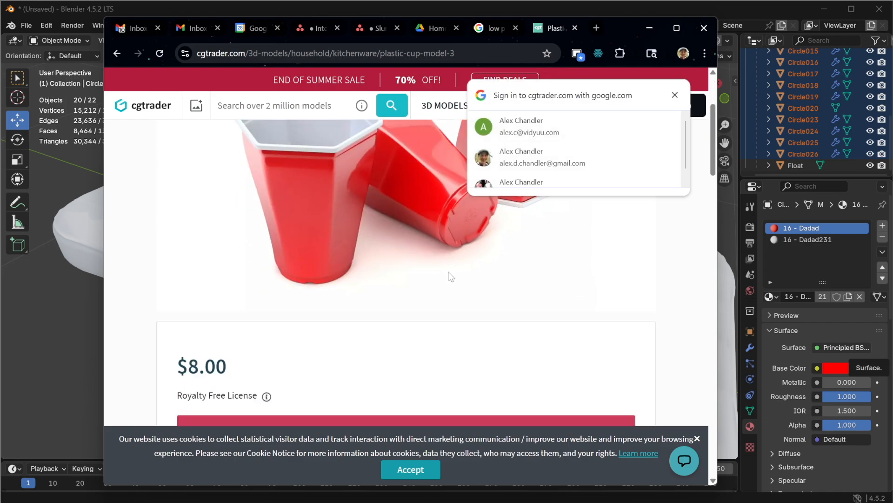
scroll(456, 268, down, 5)
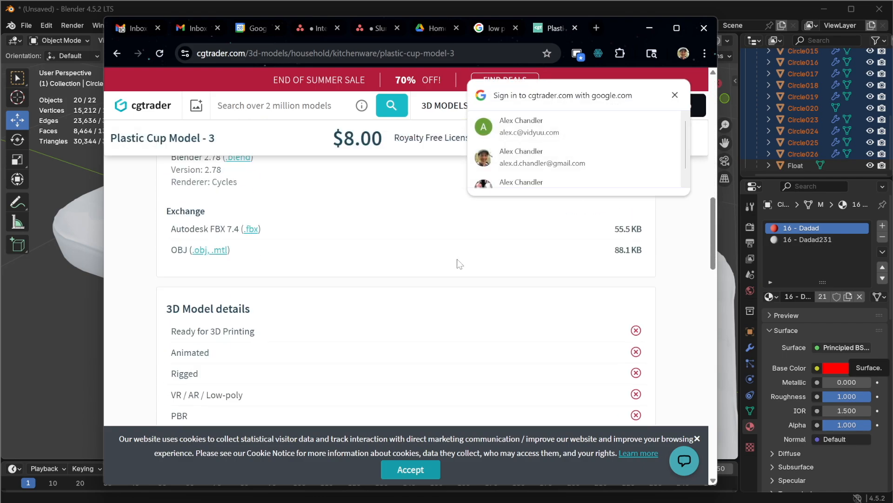
scroll(438, 299, up, 15)
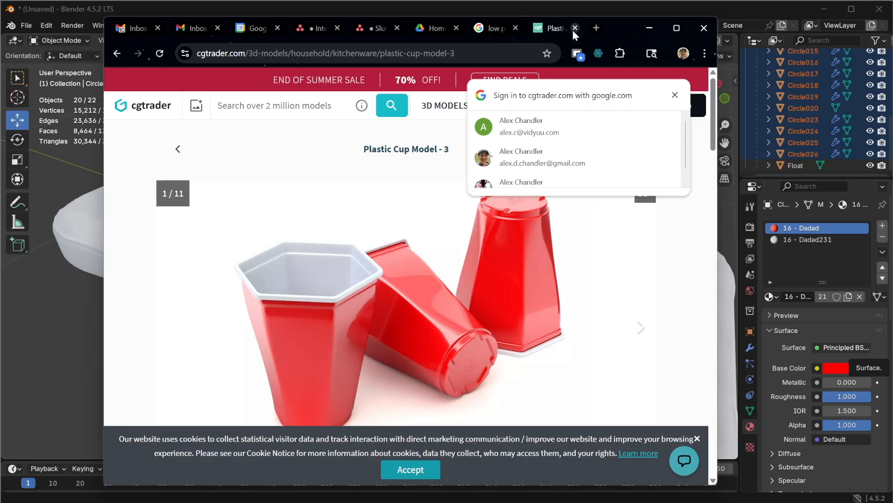
click(698, 29)
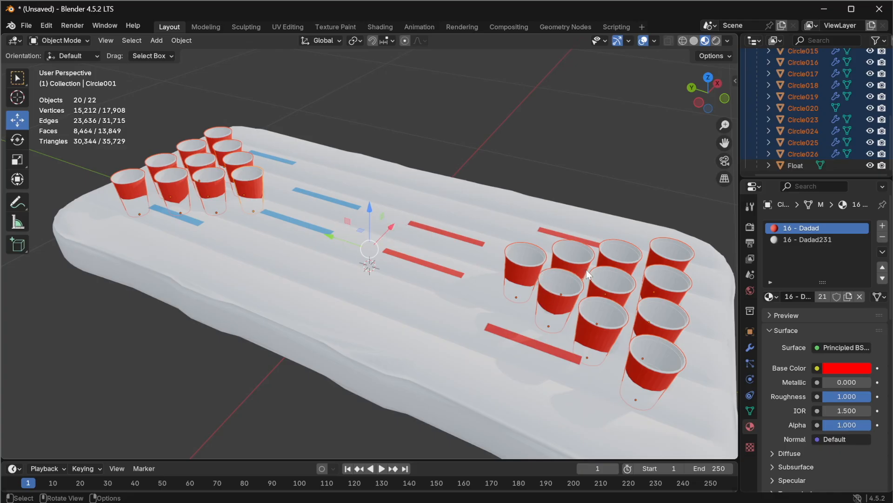
Step: Switch the first cup's Decimate modifier to Collapse mode
middle_drag(570, 306, 514, 274)
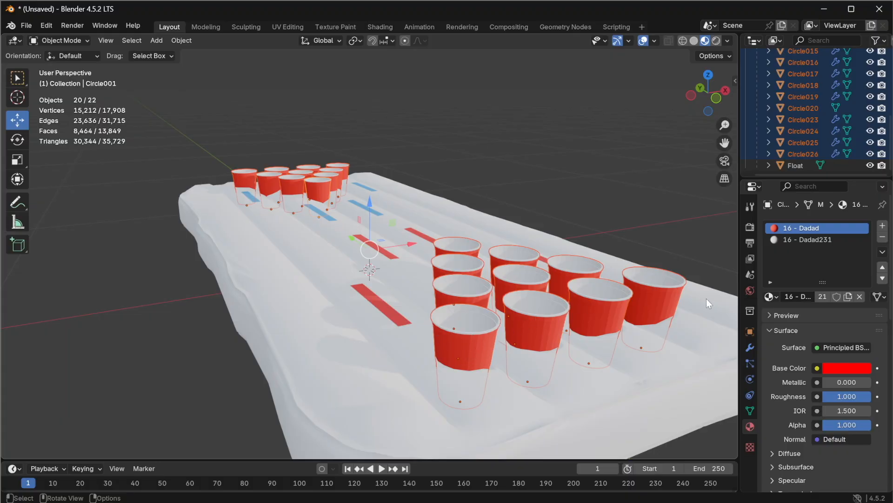
click(752, 348)
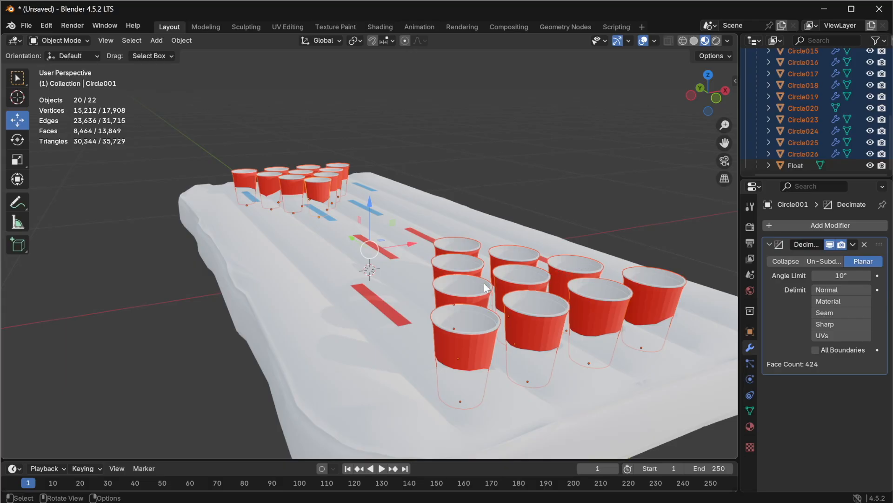
middle_drag(503, 266, 487, 280)
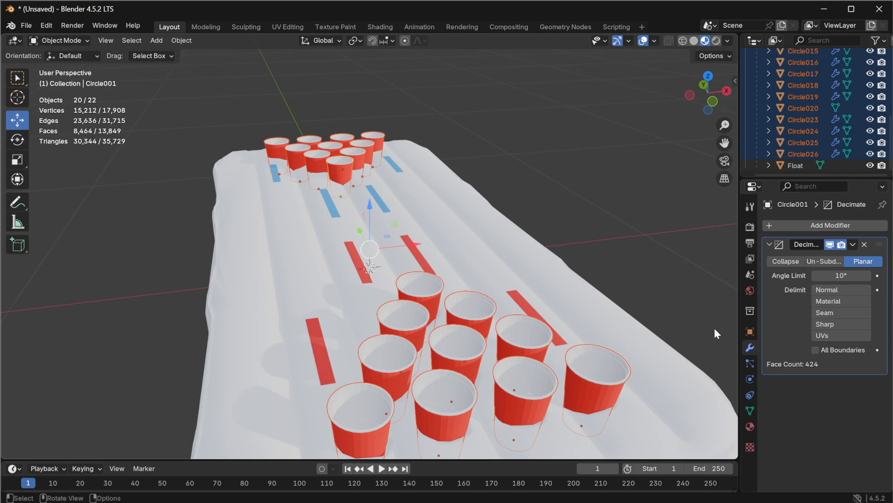
click(783, 263)
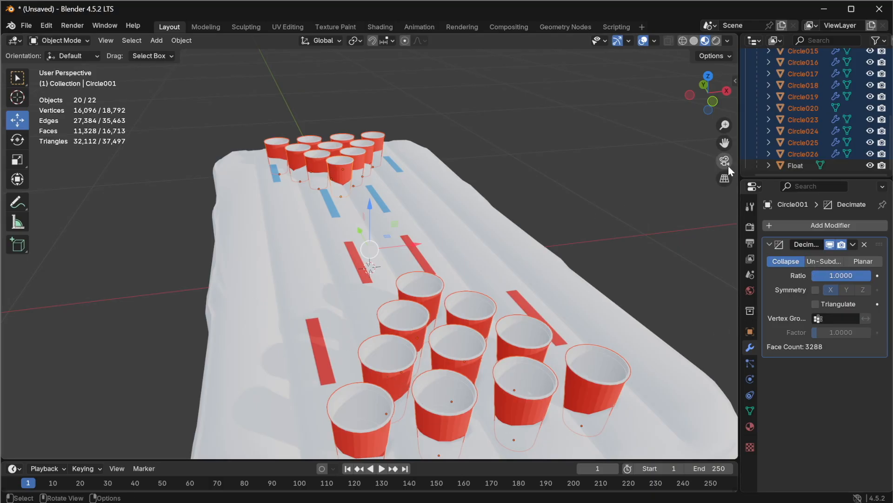
Step: Delete all cups except Circle001 and select the remaining cup
scroll(800, 154, up, 5)
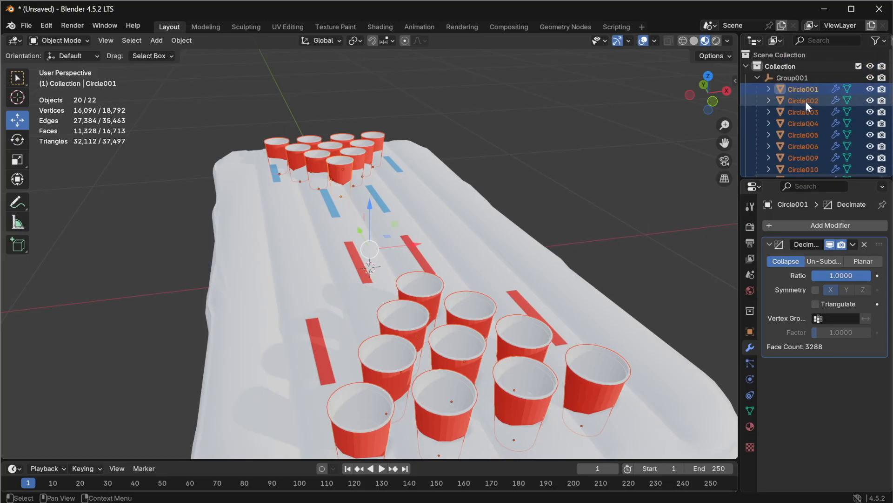
click(805, 101)
scroll(812, 133, down, 5)
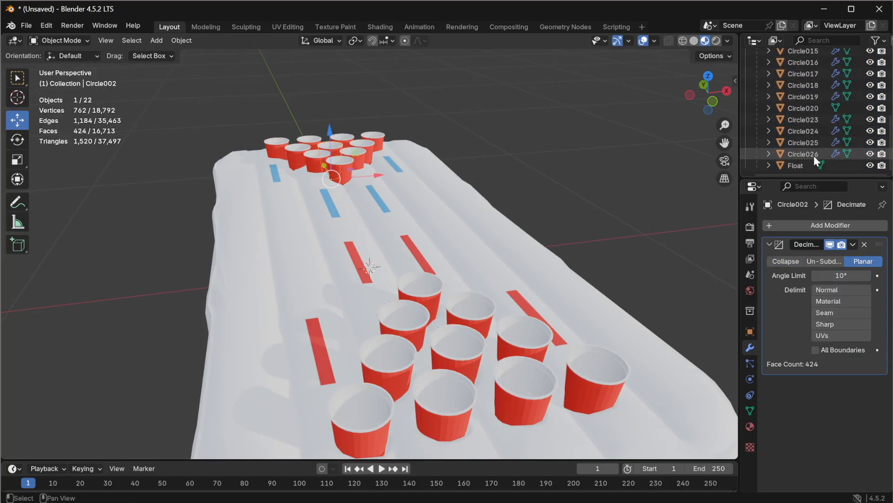
shift+click(813, 155)
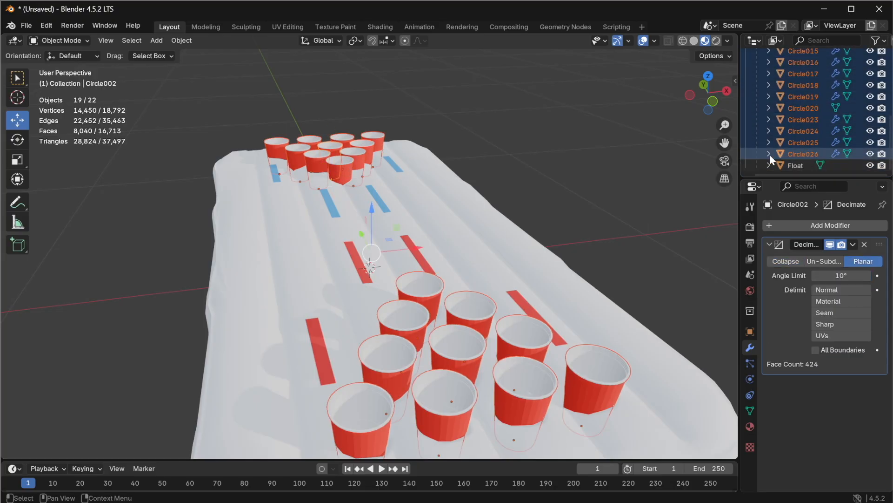
scroll(544, 227, up, 2)
scroll(540, 229, down, 2)
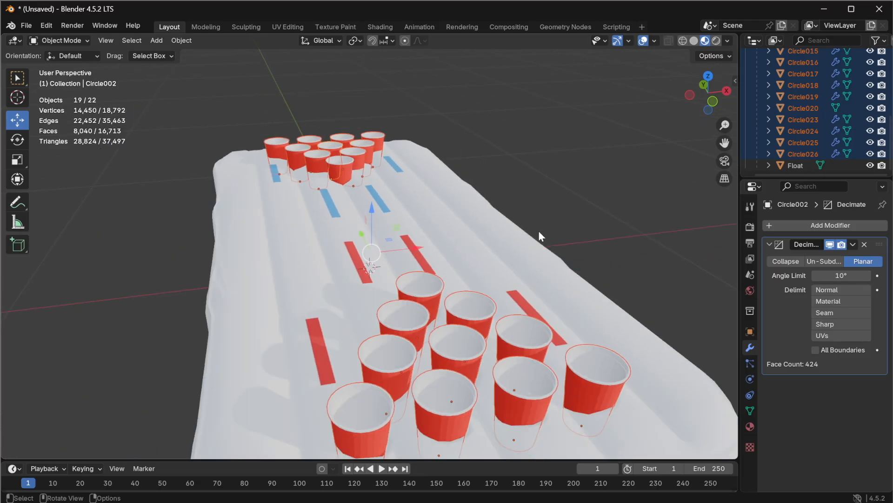
scroll(538, 230, down, 1)
scroll(809, 127, up, 5)
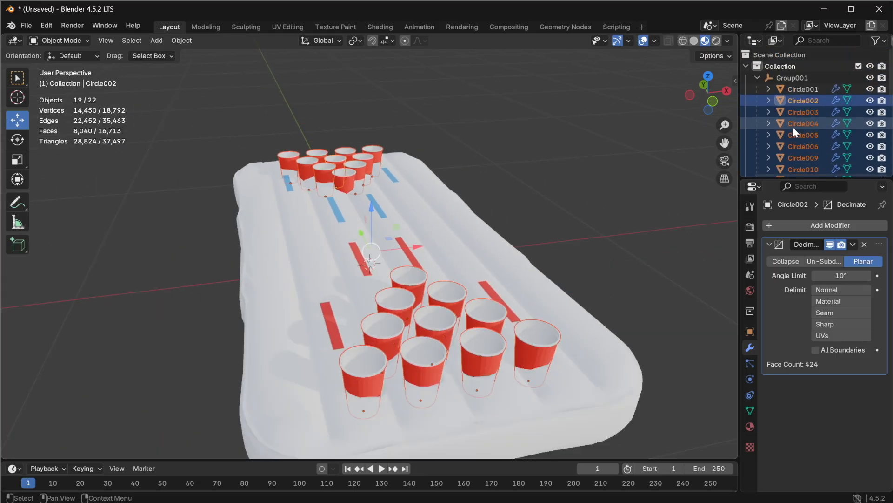
key(x)
click(802, 89)
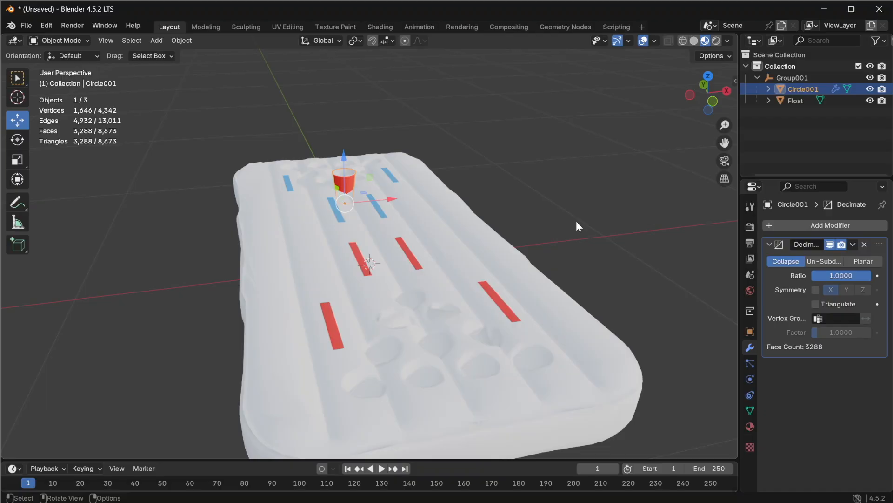
Step: Frame the cup, set its Decimate modifier to Planar and apply it
key(KP_Decimal)
scroll(322, 225, down, 6)
middle_drag(322, 225, 470, 236)
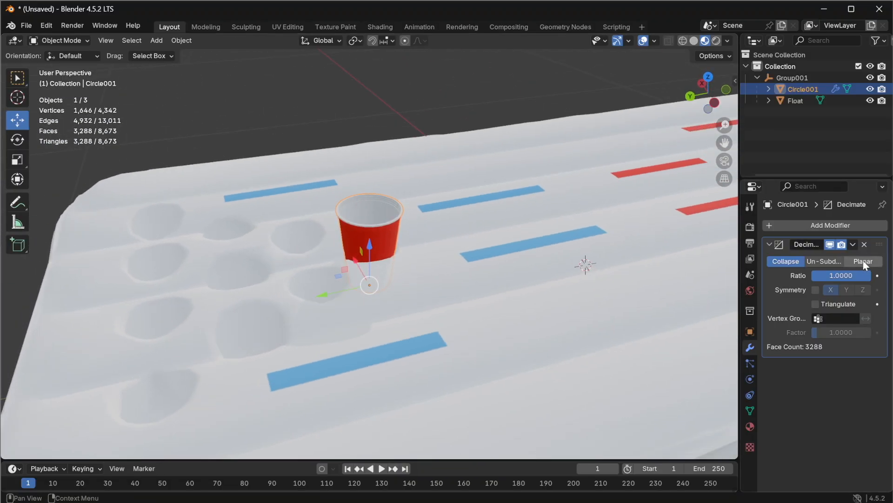
click(863, 261)
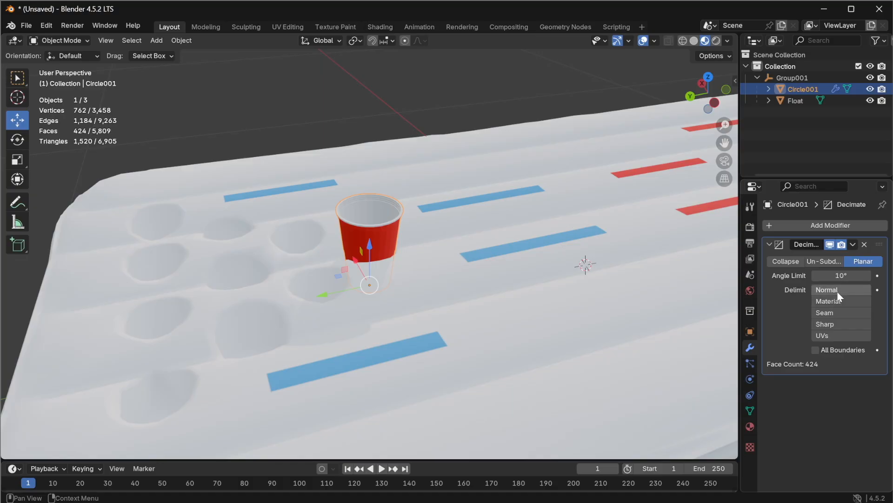
click(852, 245)
click(814, 258)
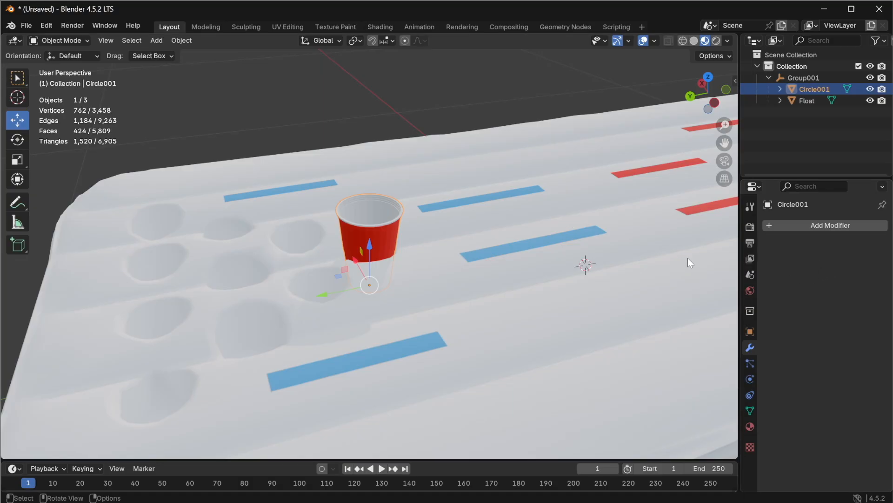
Step: Move the cup up about 0.053 m along Z
scroll(363, 237, up, 6)
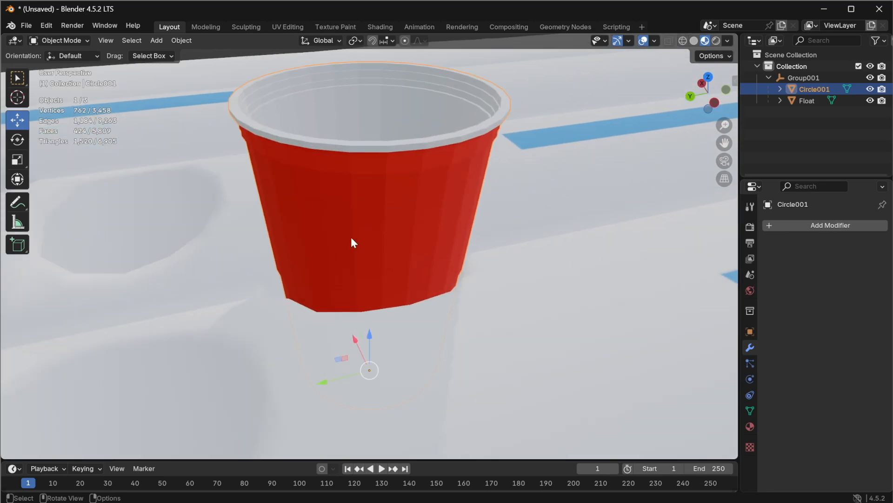
drag(369, 337, 403, 68)
scroll(409, 193, down, 8)
drag(375, 174, 379, 166)
middle_drag(362, 119, 411, 124)
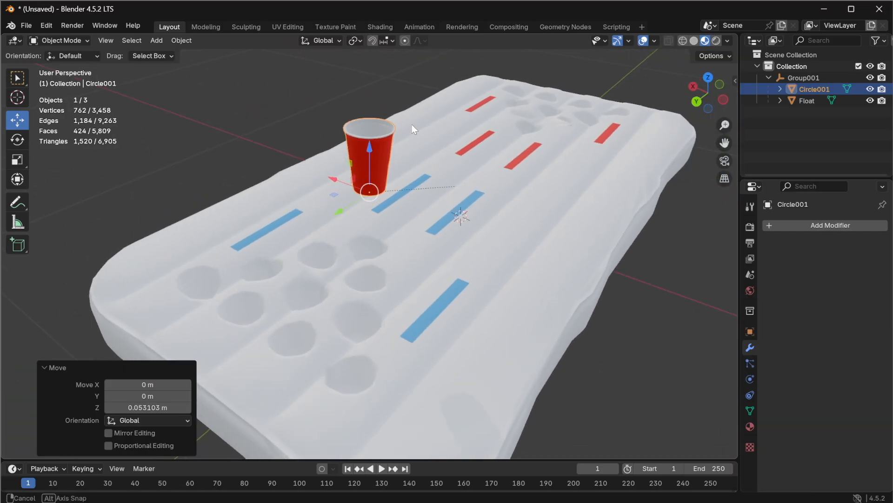
scroll(373, 133, up, 3)
scroll(388, 142, down, 5)
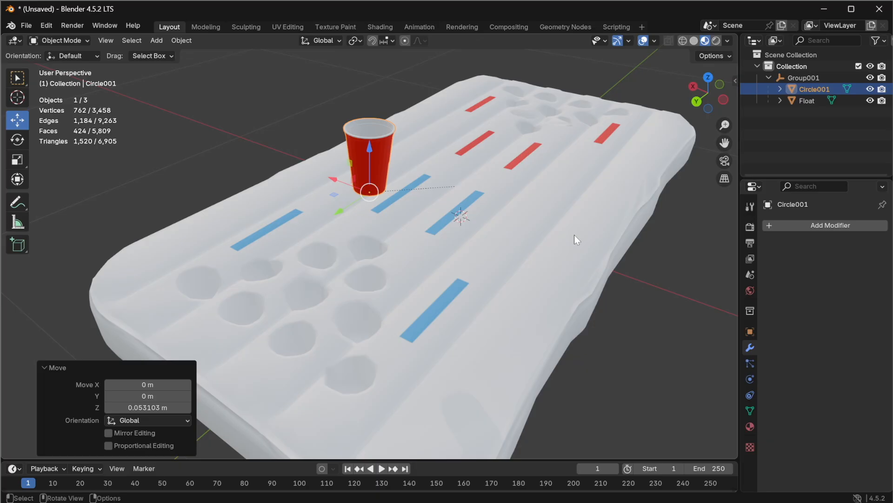
scroll(521, 236, up, 4)
scroll(469, 266, down, 4)
middle_drag(468, 266, 407, 270)
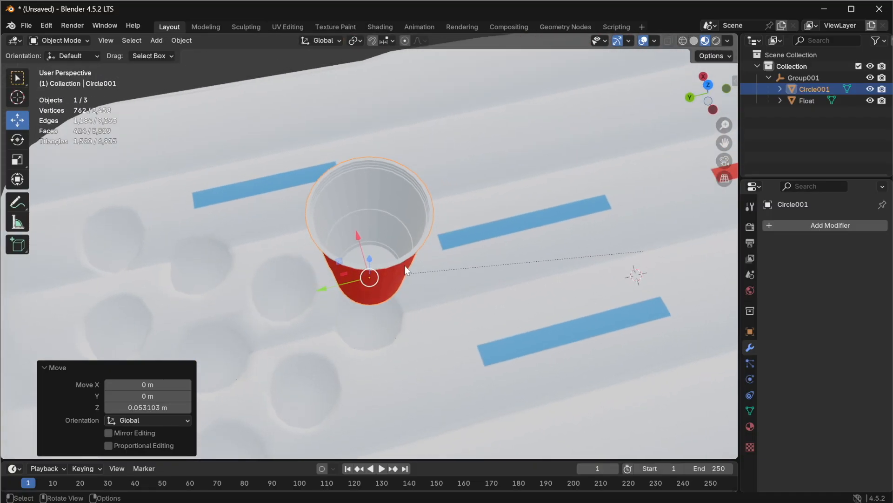
Step: Switch to wireframe display and add a Decimate modifier with a ratio of 0.6 to the cup
click(683, 41)
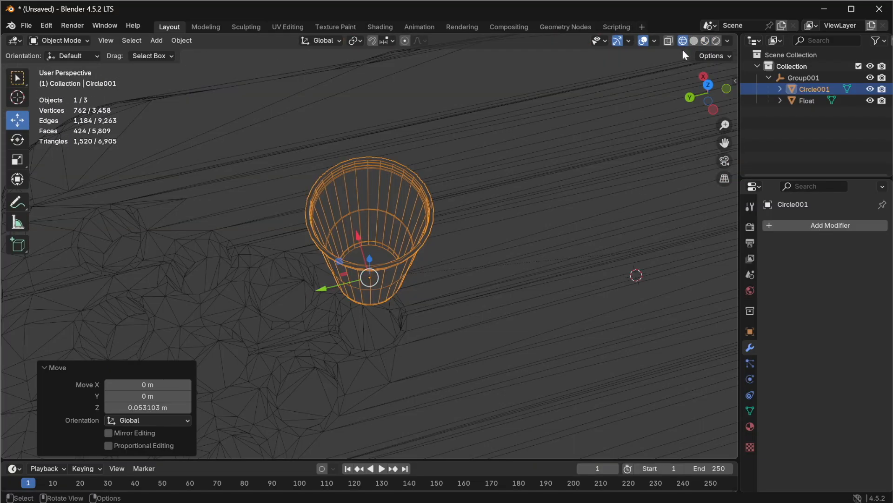
middle_drag(446, 280, 395, 249)
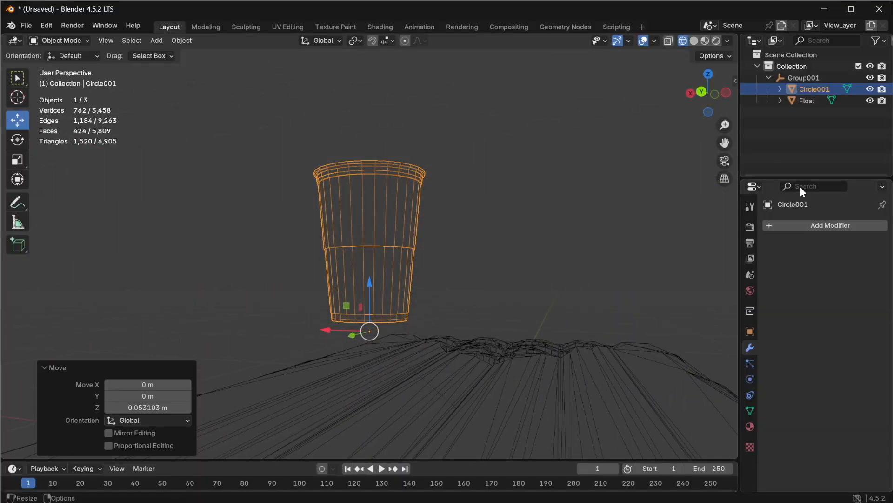
click(805, 231)
mouse_move(744, 230)
click(663, 273)
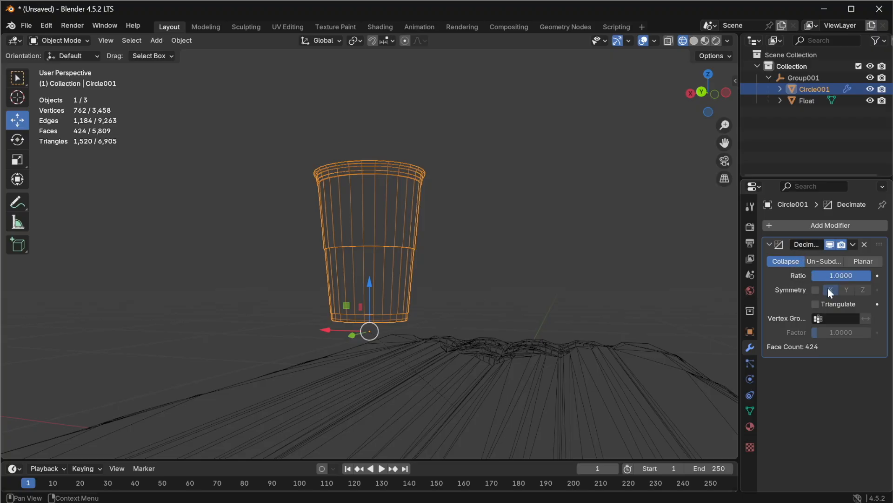
drag(829, 278, 807, 278)
click(848, 274)
text(.6)
key(Return)
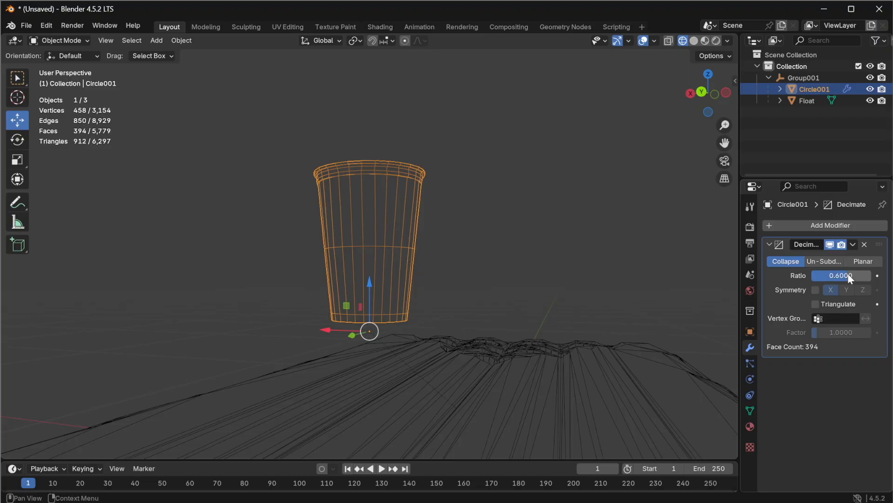
Step: Switch to material preview shading and apply the cup's Decimate modifier
middle_drag(470, 212, 319, 254)
scroll(339, 214, up, 3)
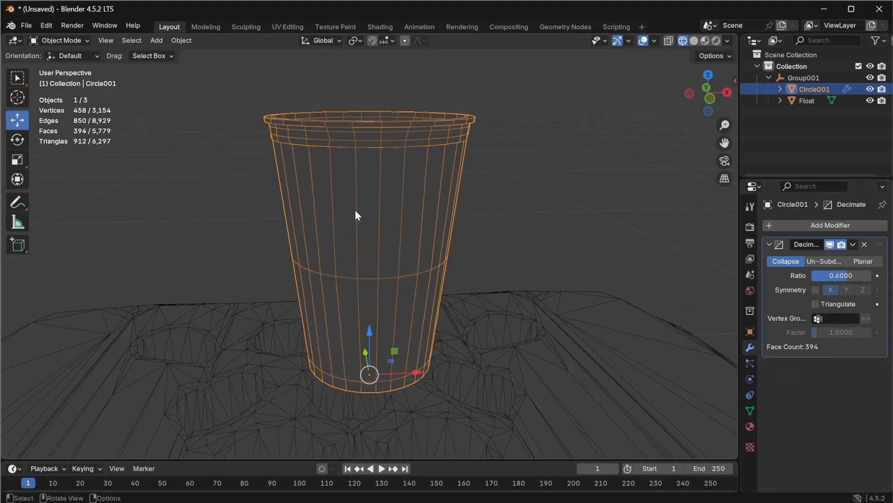
middle_drag(372, 228, 605, 40)
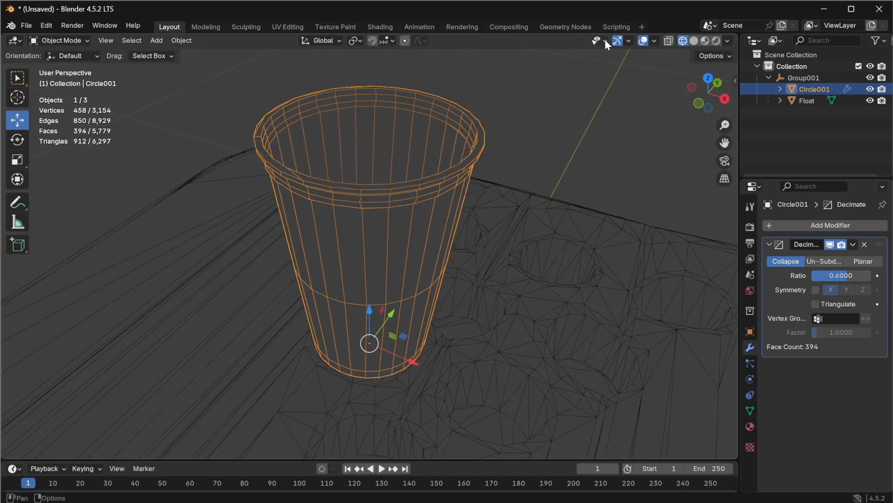
click(705, 40)
mouse_move(398, 240)
middle_down()
mouse_move(429, 264)
mouse_move(319, 215)
mouse_move(131, 218)
mouse_move(155, 309)
mouse_move(176, 258)
mouse_move(137, 235)
mouse_move(113, 238)
middle_up()
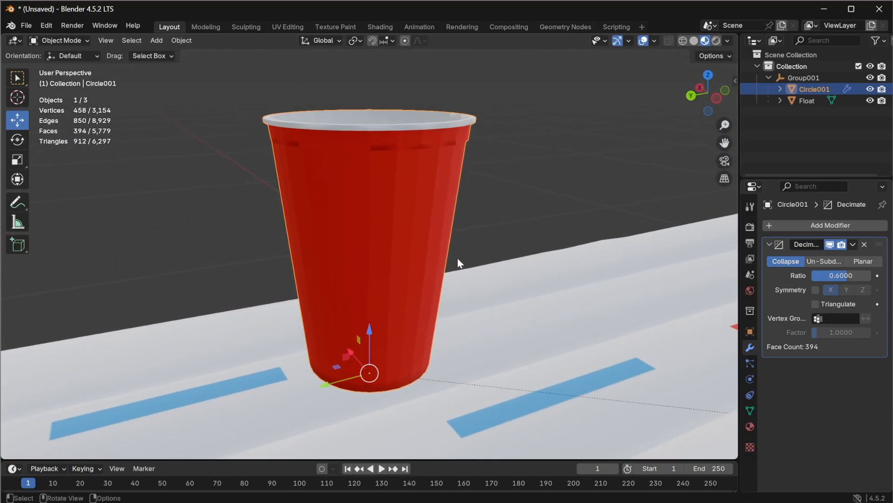
click(853, 246)
click(812, 257)
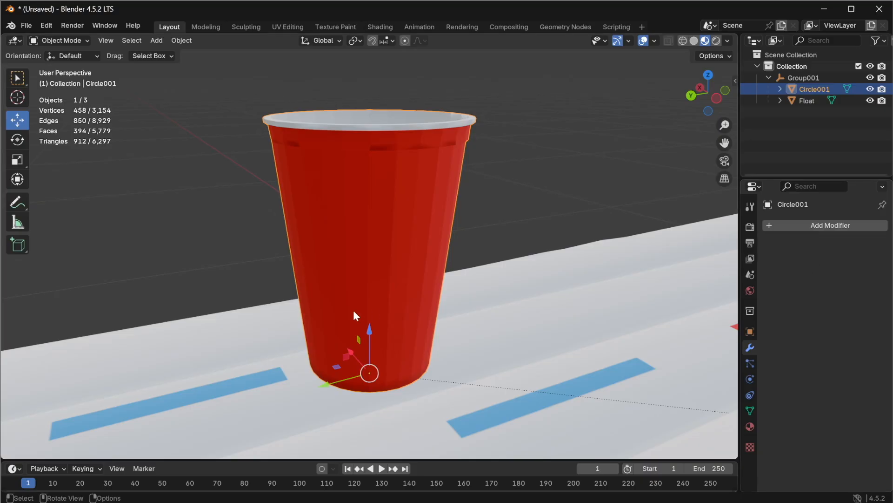
Step: Add a Decimate modifier to the cup and set it to Planar while viewing in wireframe display
mouse_move(395, 270)
middle_down()
mouse_move(339, 316)
mouse_move(300, 379)
mouse_move(355, 257)
mouse_move(389, 254)
middle_up()
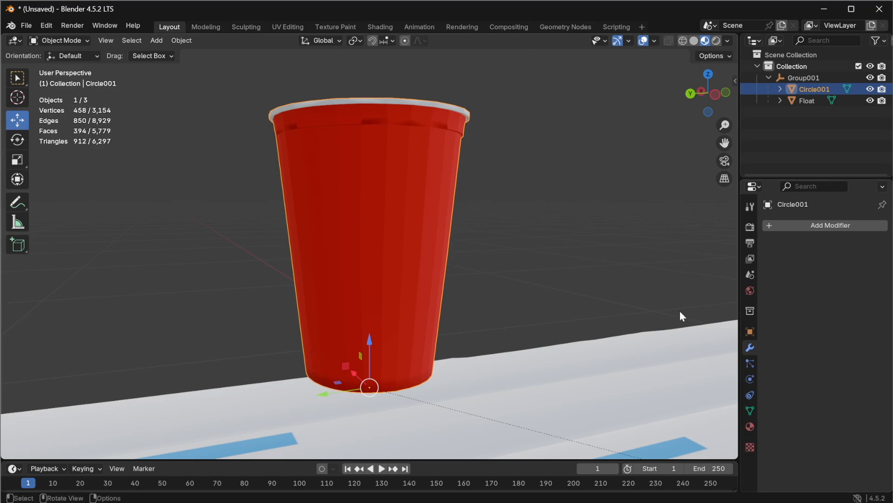
click(819, 225)
mouse_move(791, 224)
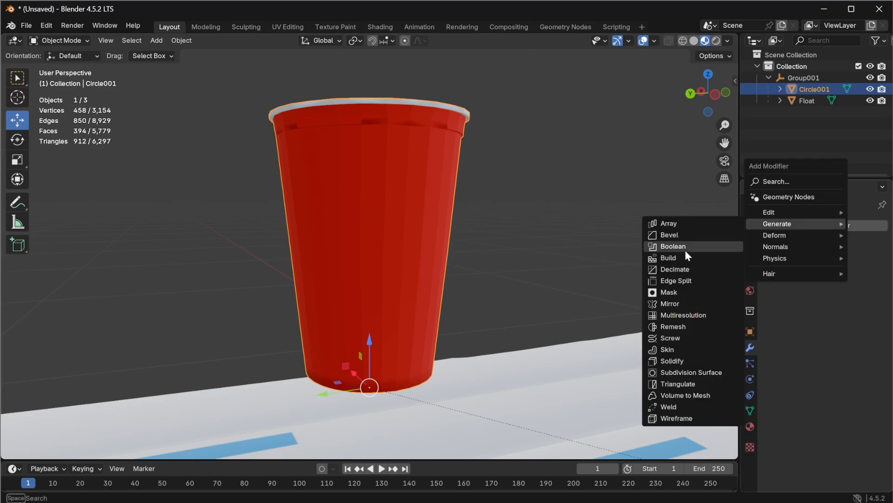
click(689, 267)
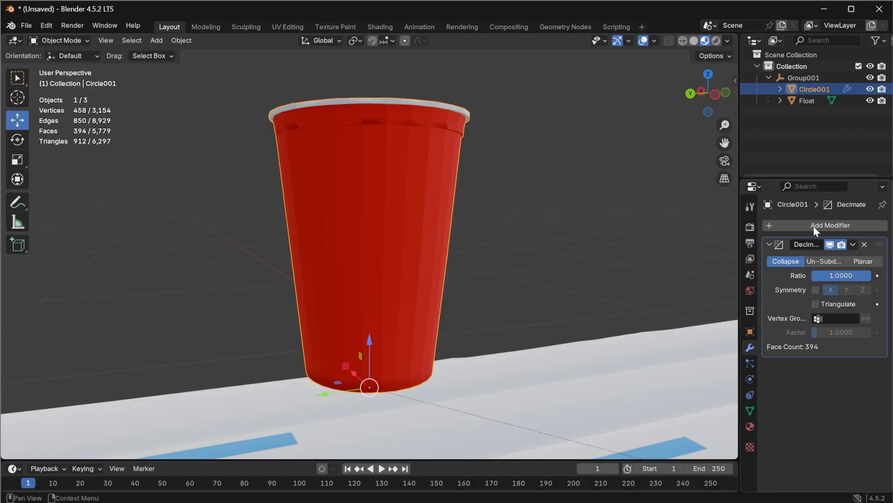
click(685, 41)
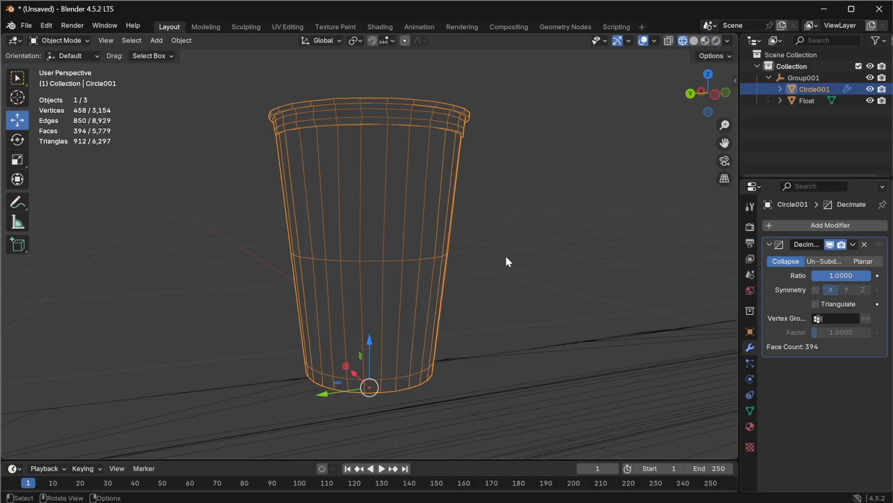
click(865, 262)
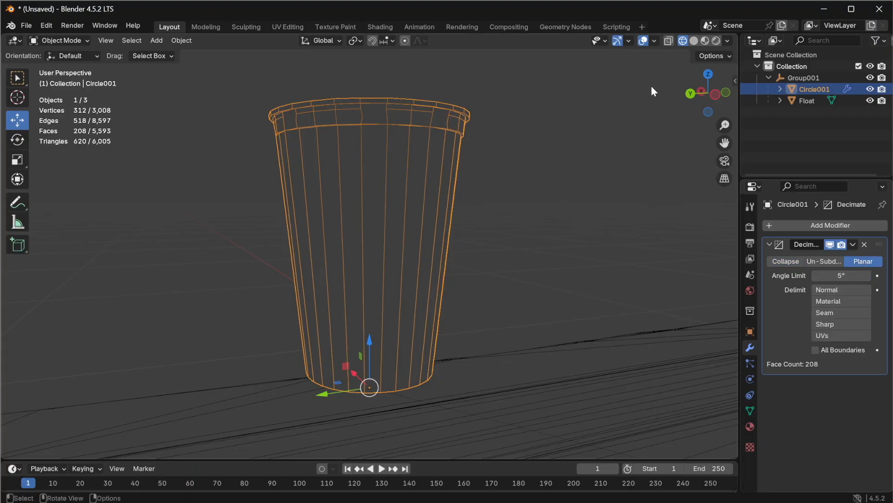
Step: Switch to material preview shading and set the Decimate angle limit to 10°
click(708, 41)
middle_drag(550, 152, 358, 158)
click(841, 275)
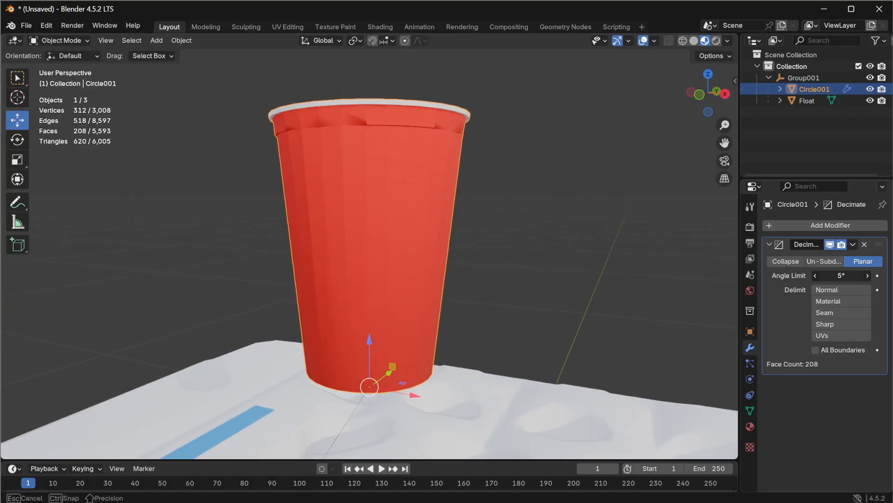
text(10)
key(Return)
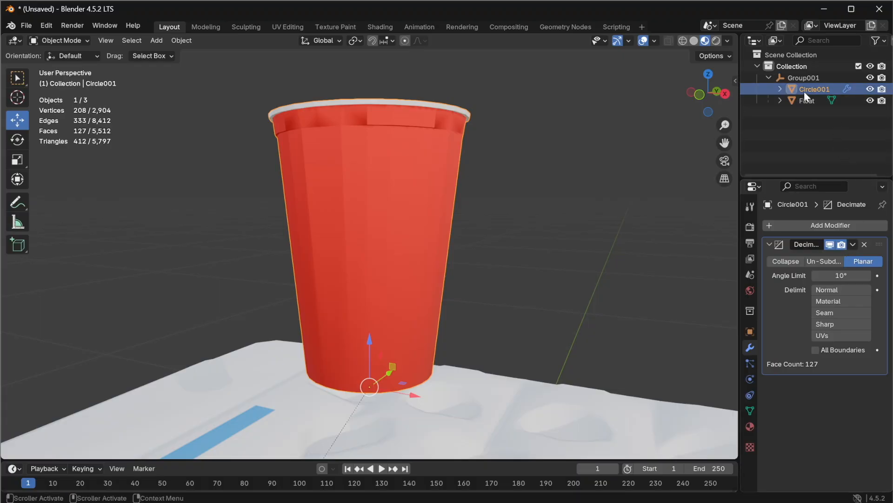
Step: Inspect the cup from above and raise the Decimate angle limit to 15°
middle_drag(530, 195, 325, 254)
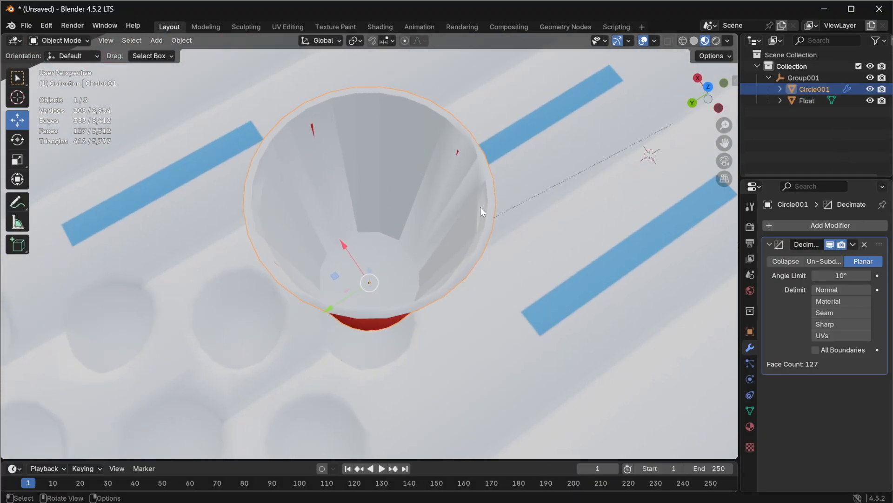
middle_drag(434, 295, 169, 250)
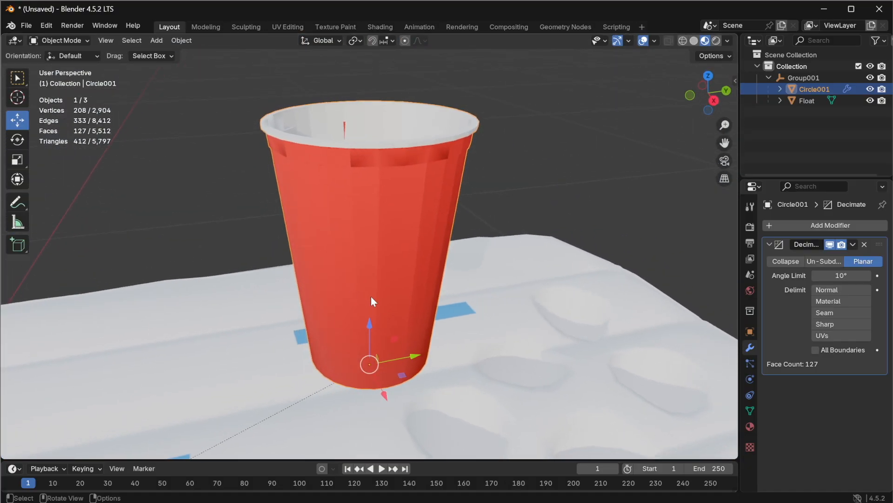
middle_drag(371, 323, 321, 216)
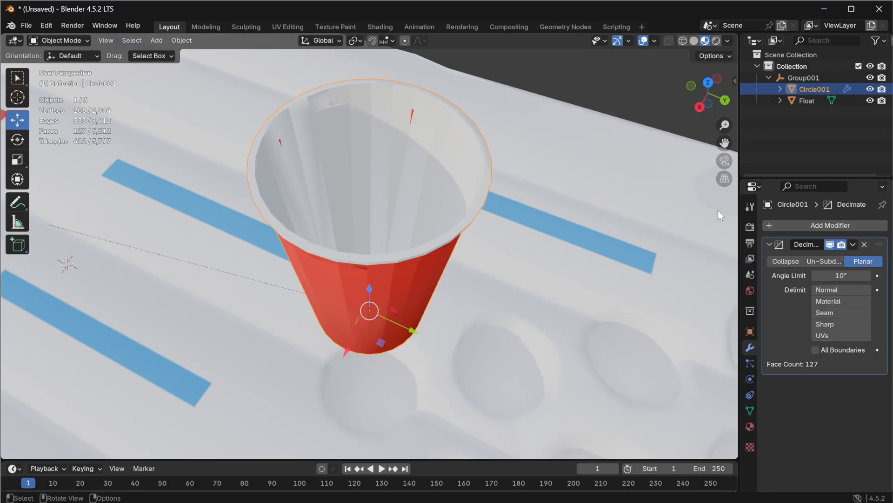
click(838, 276)
text(15)
key(Return)
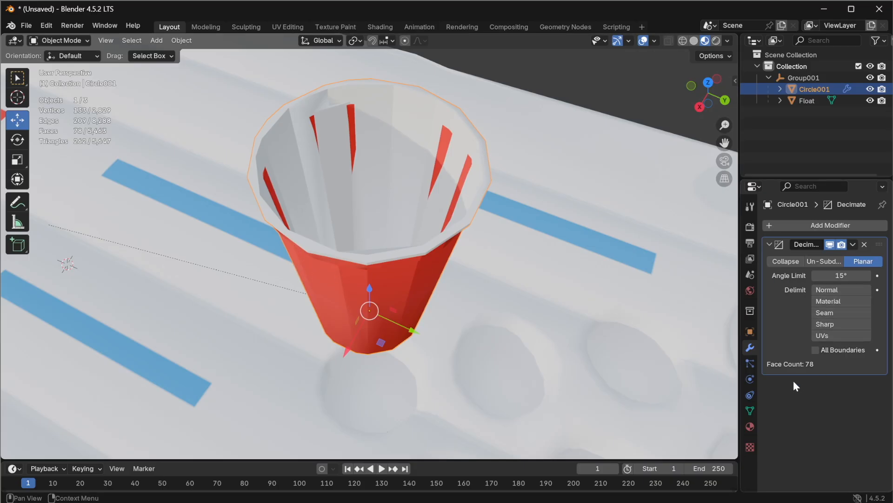
Step: Enable camera backface culling in the cup's material settings
click(750, 426)
scroll(791, 419, down, 10)
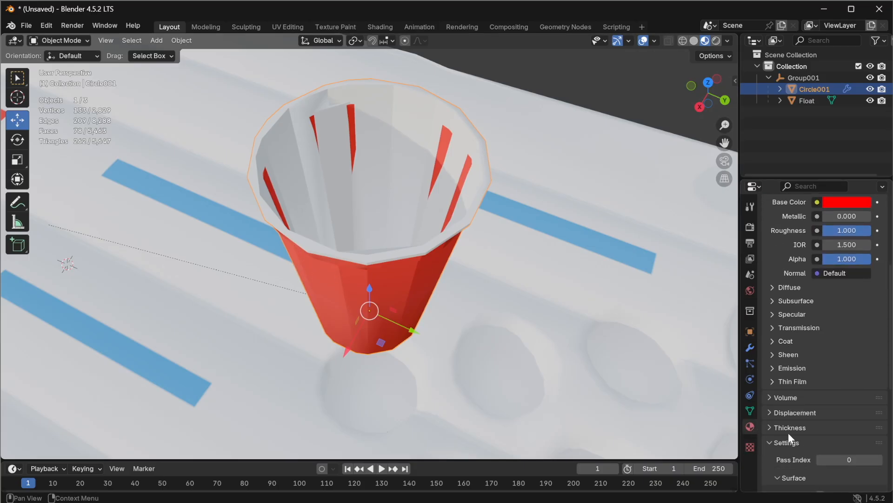
scroll(818, 442, down, 4)
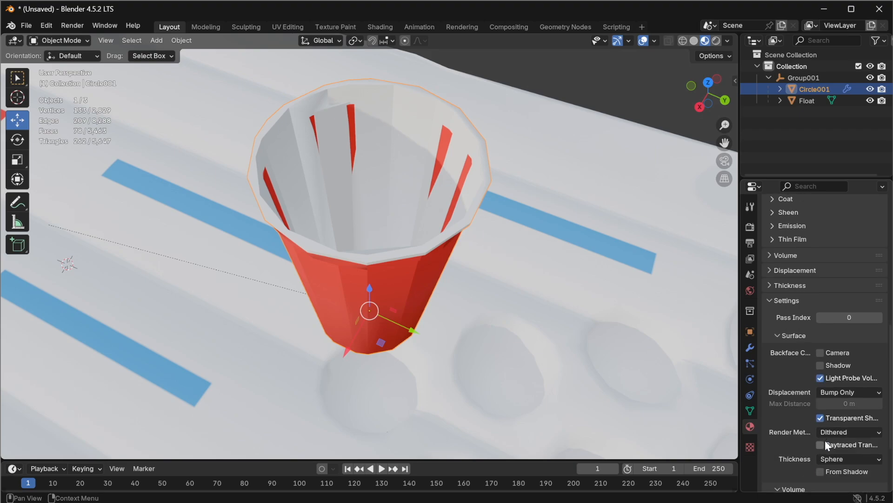
click(820, 352)
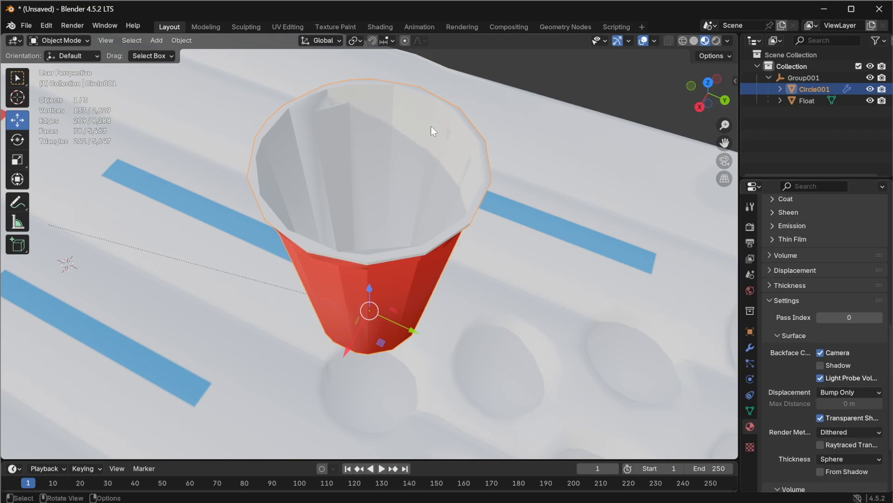
Step: Apply the cup's Planar Decimate modifier
middle_drag(351, 312, 512, 272)
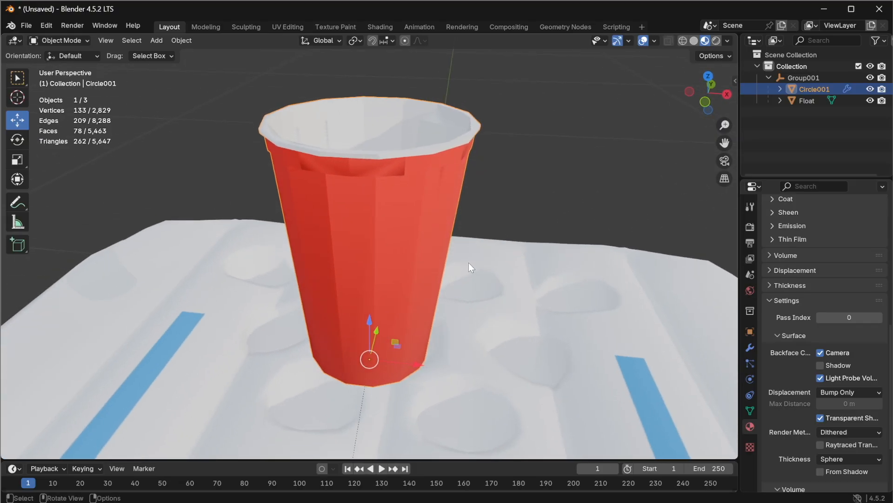
middle_drag(460, 165, 334, 186)
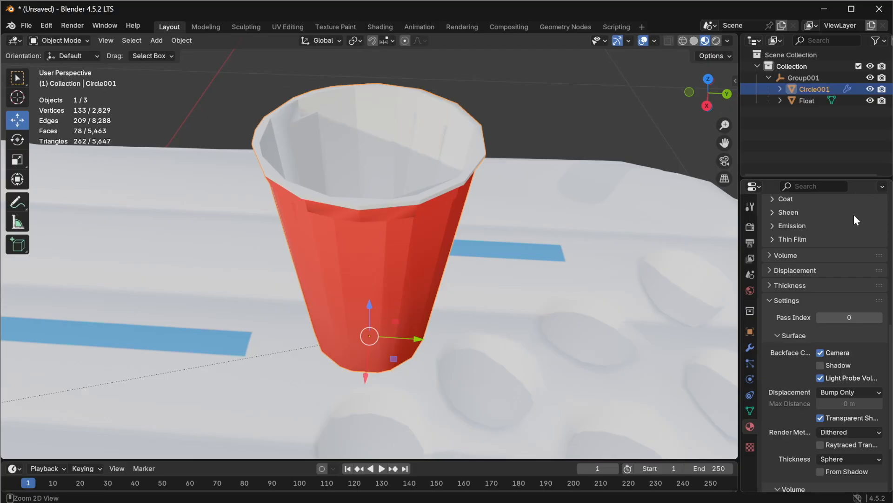
key(ctrl+s)
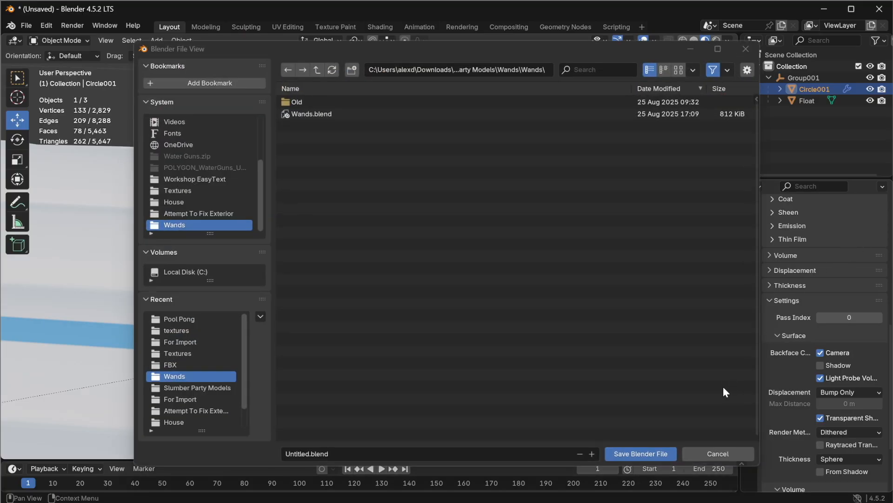
click(714, 451)
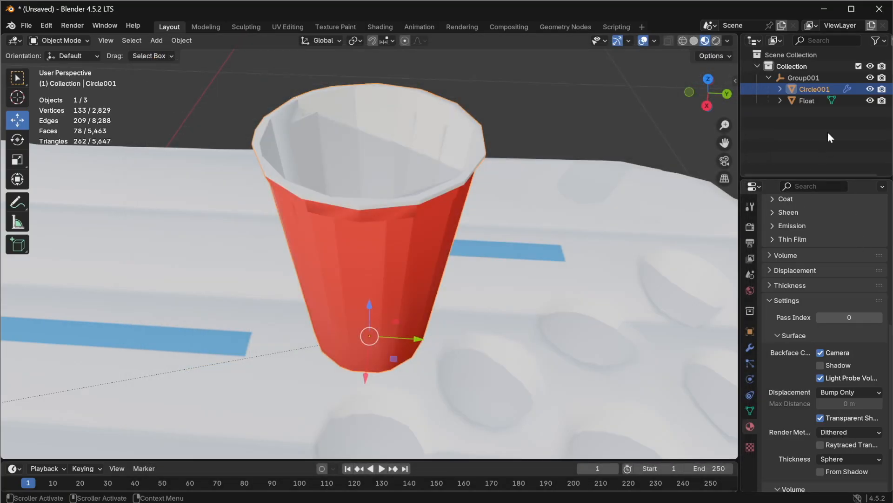
click(750, 347)
click(855, 244)
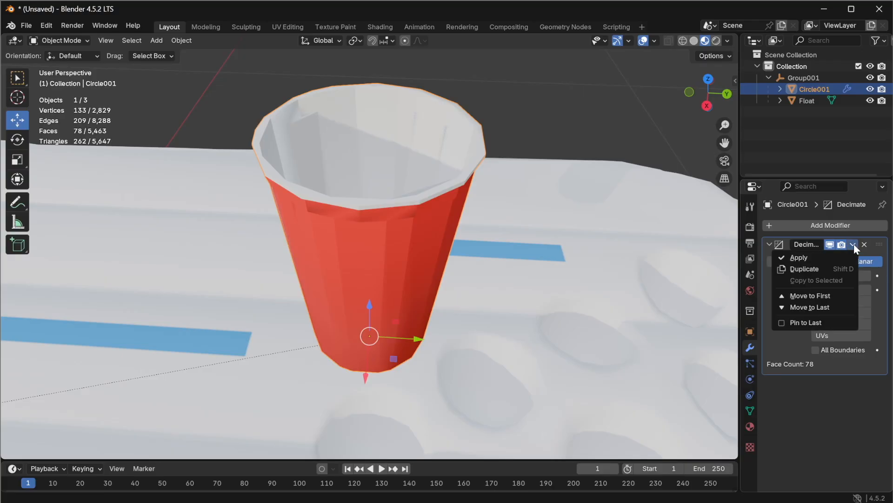
click(827, 253)
Step: Switch to wireframe display and add a Triangulate modifier to the cup
middle_drag(440, 375, 173, 330)
scroll(409, 231, down, 3)
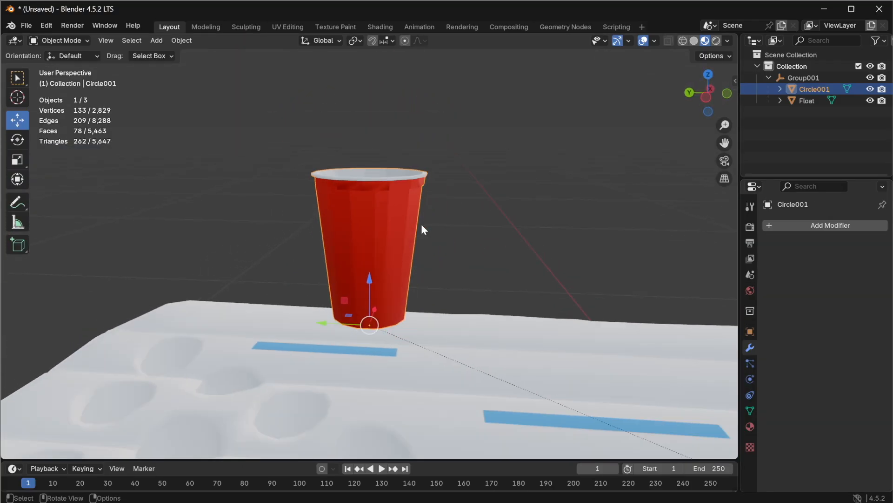
middle_drag(397, 172, 430, 194)
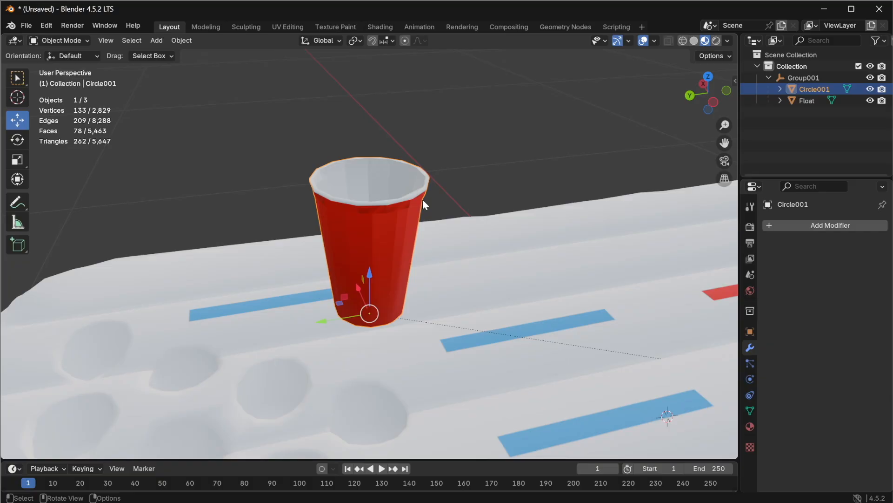
middle_drag(409, 200, 391, 220)
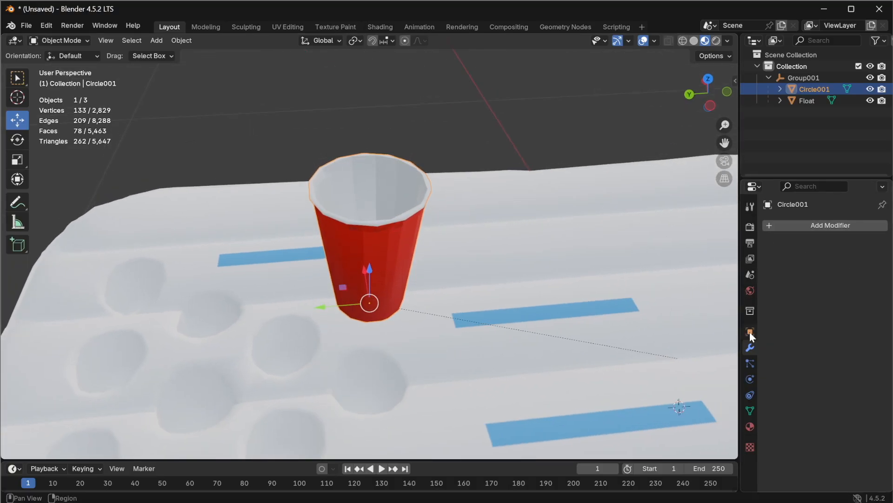
click(787, 225)
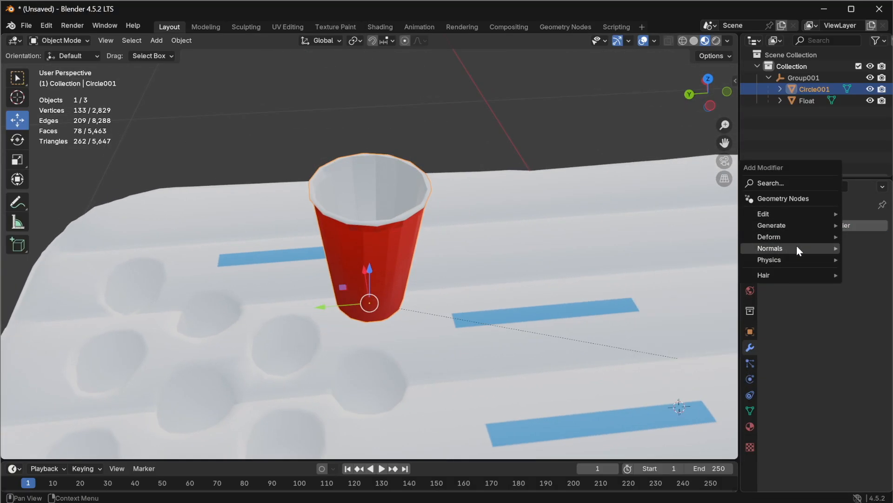
click(682, 41)
middle_drag(344, 235, 421, 294)
click(788, 227)
mouse_move(782, 232)
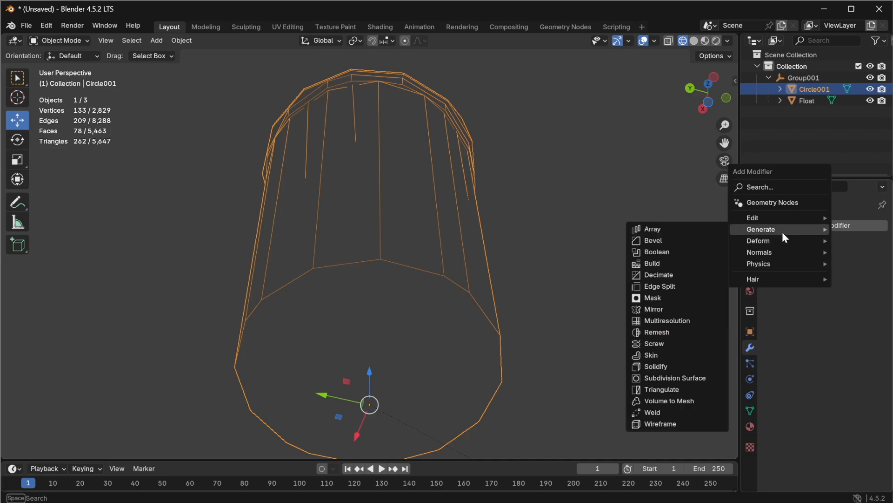
click(698, 389)
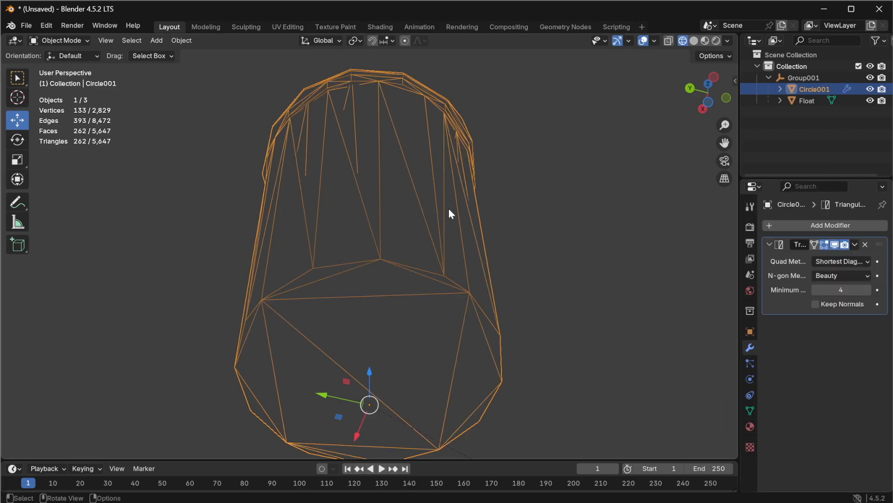
Step: Switch back to material preview shading and apply the cup's Triangulate modifier
mouse_move(449, 210)
middle_down()
mouse_move(442, 259)
mouse_move(227, 439)
mouse_move(307, 383)
mouse_move(358, 315)
mouse_move(361, 331)
middle_up()
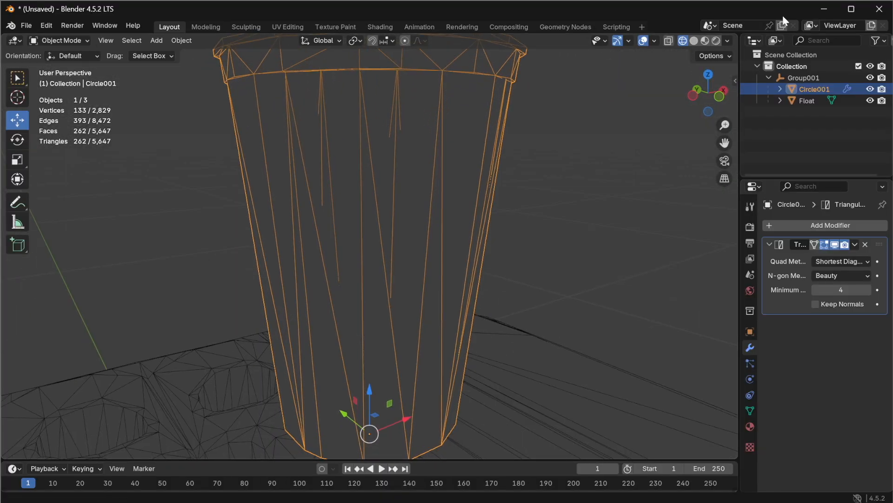
click(706, 41)
scroll(504, 192, down, 3)
mouse_move(504, 192)
middle_down()
mouse_move(464, 185)
mouse_move(423, 289)
mouse_move(432, 235)
mouse_move(772, 140)
middle_up()
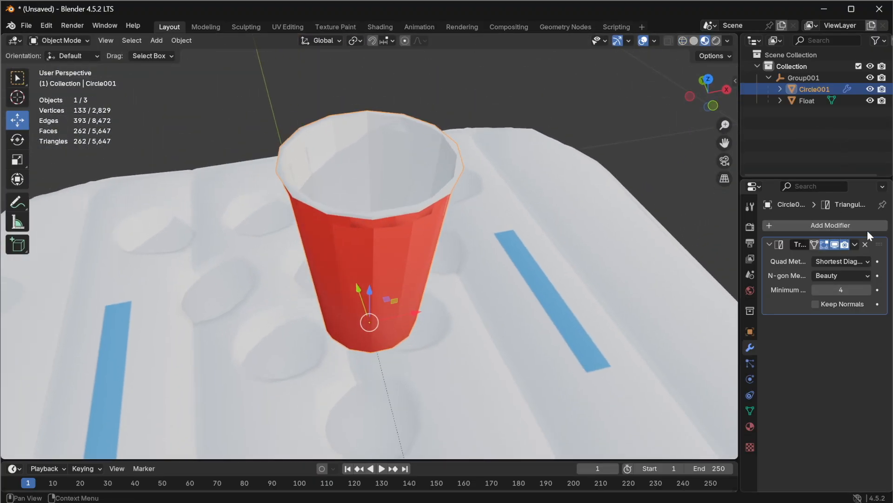
click(858, 244)
click(828, 259)
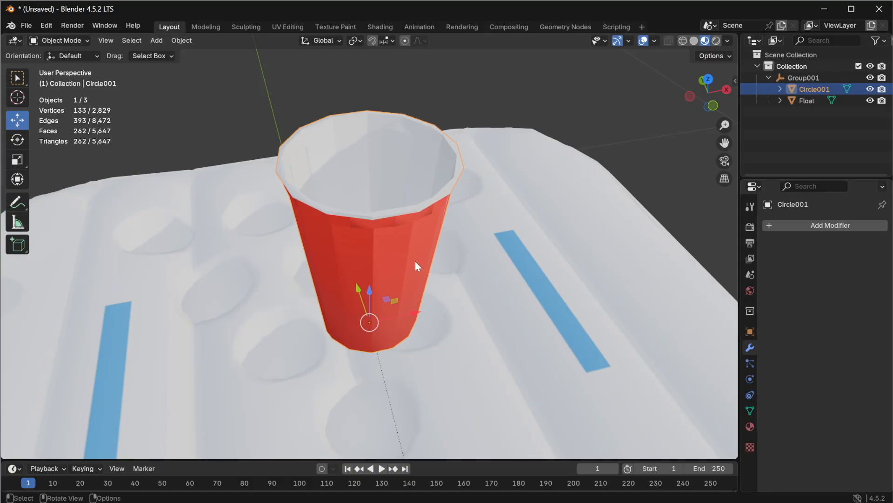
key(alt+Tab)
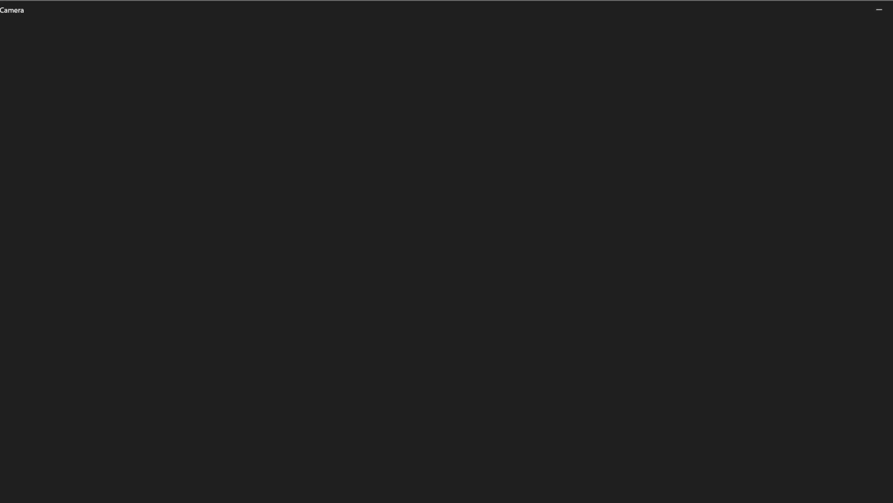
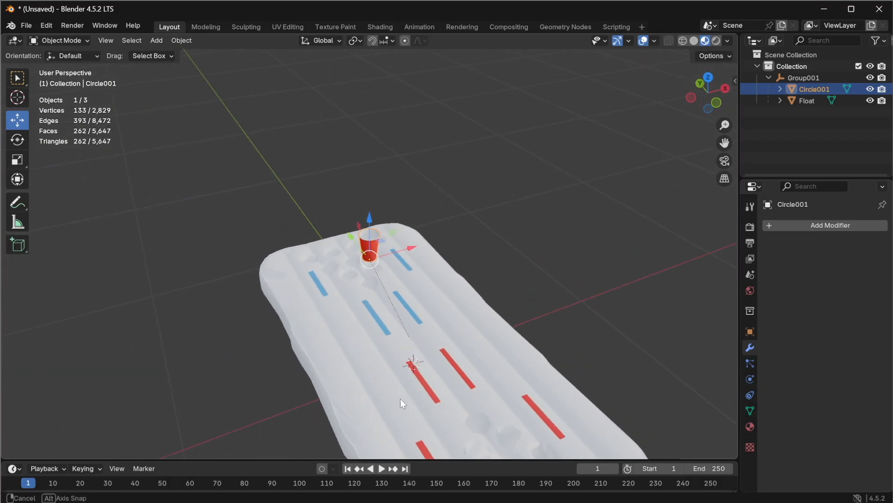
scroll(389, 380, down, 3)
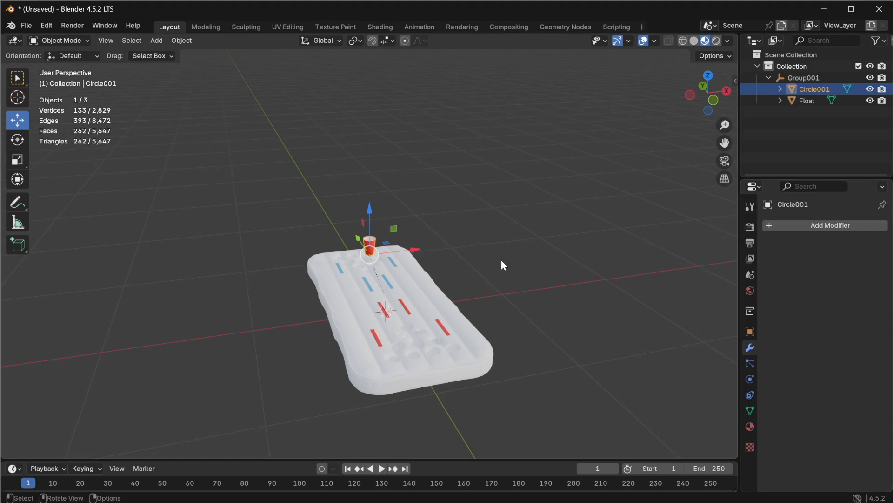
mouse_move(724, 143)
mouse_down()
mouse_move(743, 60)
mouse_move(730, 114)
mouse_move(708, 143)
mouse_up()
scroll(481, 251, up, 5)
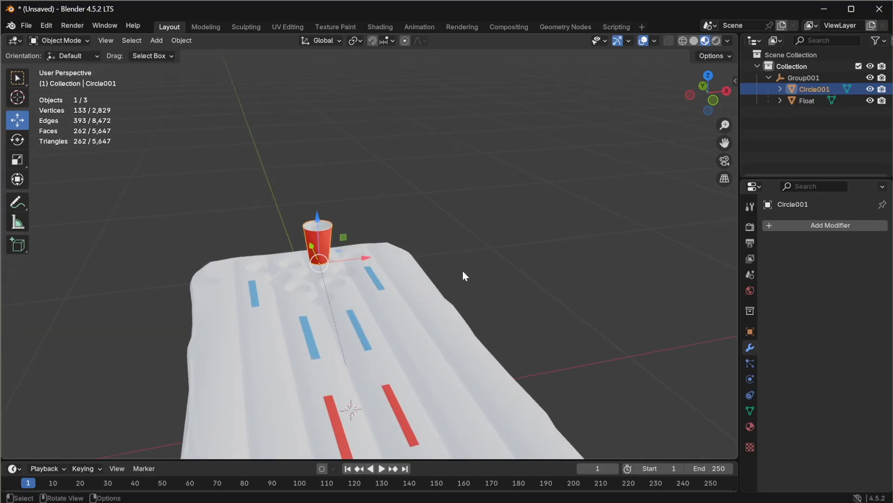
scroll(458, 274, down, 3)
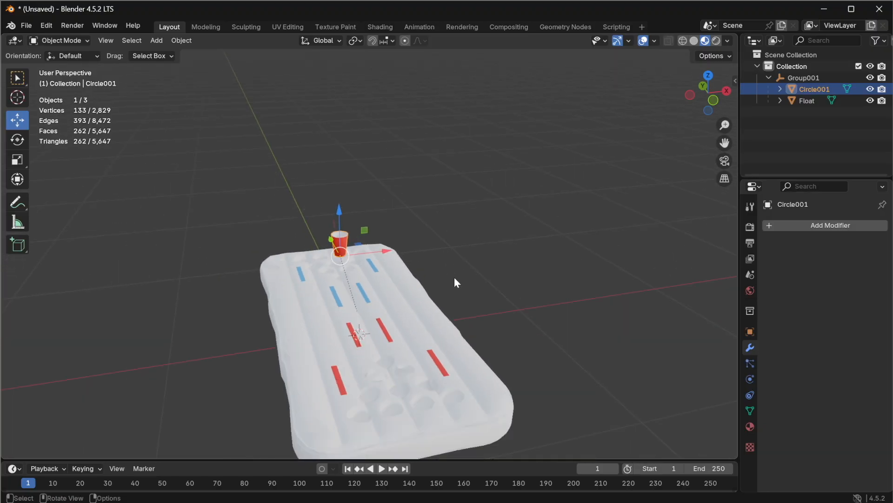
click(780, 100)
click(781, 100)
drag(338, 217, 338, 222)
click(810, 89)
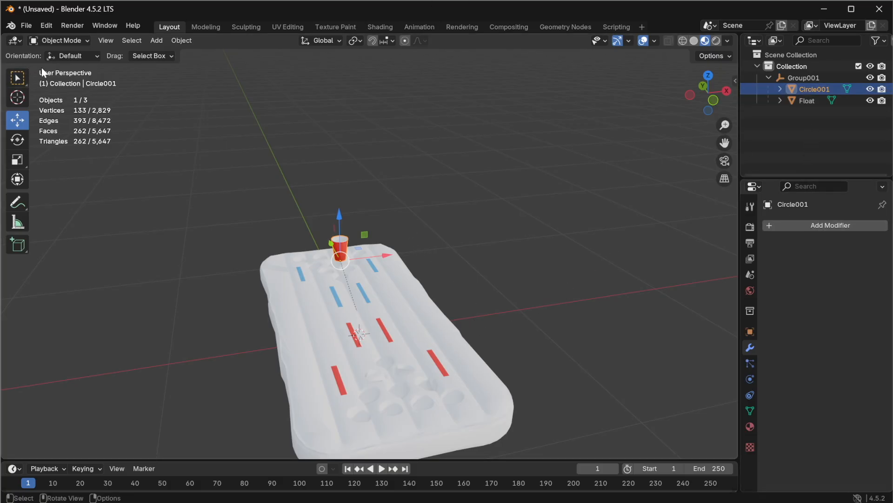
Step: Select the float's mesh and rename its material to Float
click(780, 100)
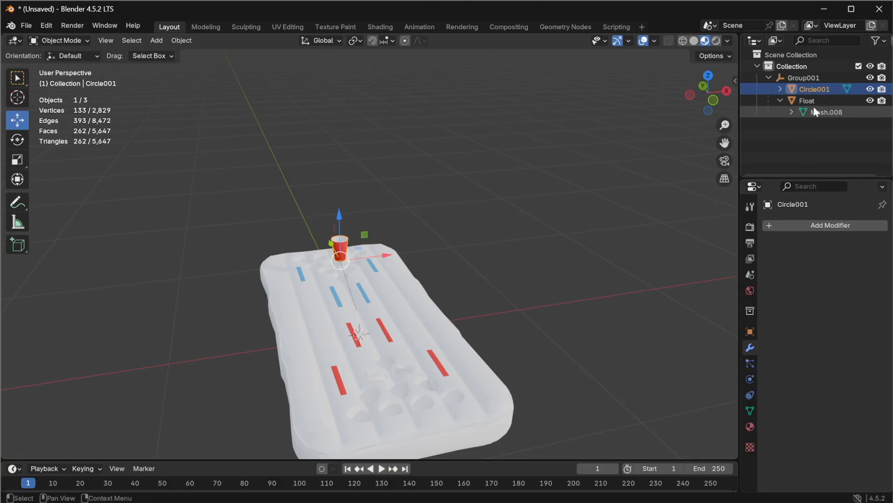
click(816, 112)
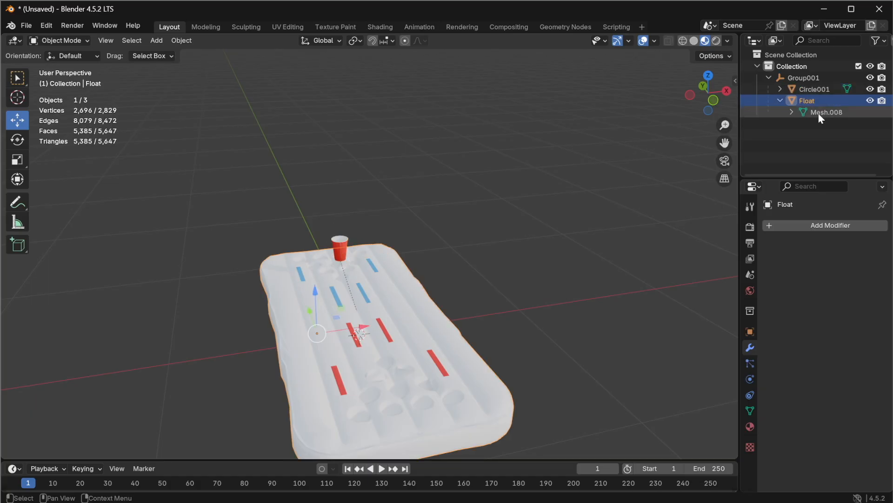
click(750, 426)
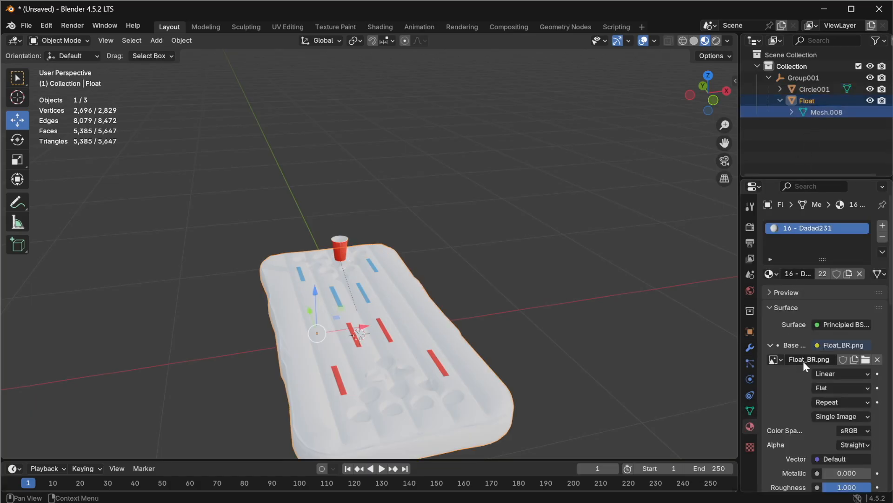
click(798, 274)
text(Float)
key(Return)
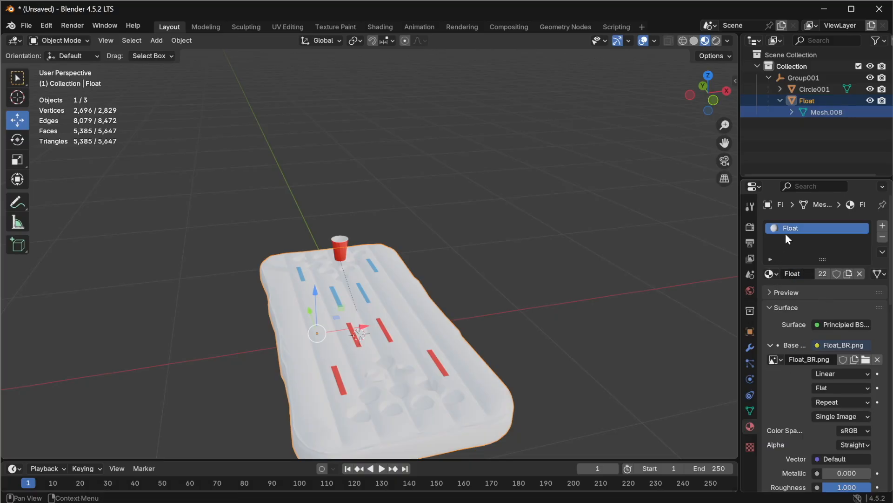
Step: Rename the Circle001 object to Cup
click(808, 91)
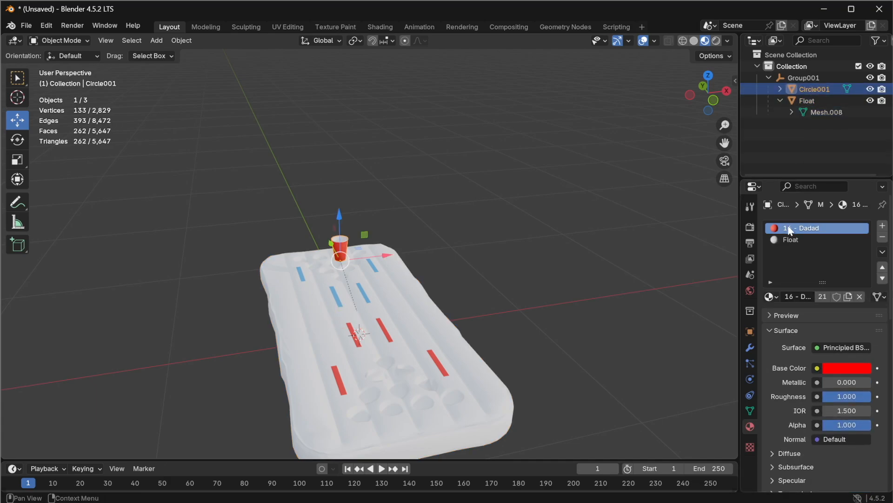
double_click(808, 87)
key(ctrl+BackSpace)
text(Cup)
key(Return)
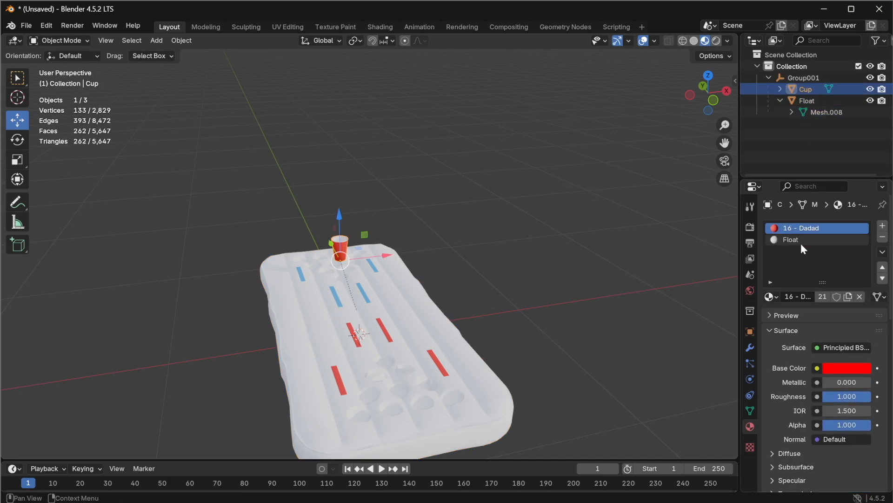
Step: Rename the cup's first material to Red
double_click(798, 296)
key(ctrl+a)
text(Red)
key(Return)
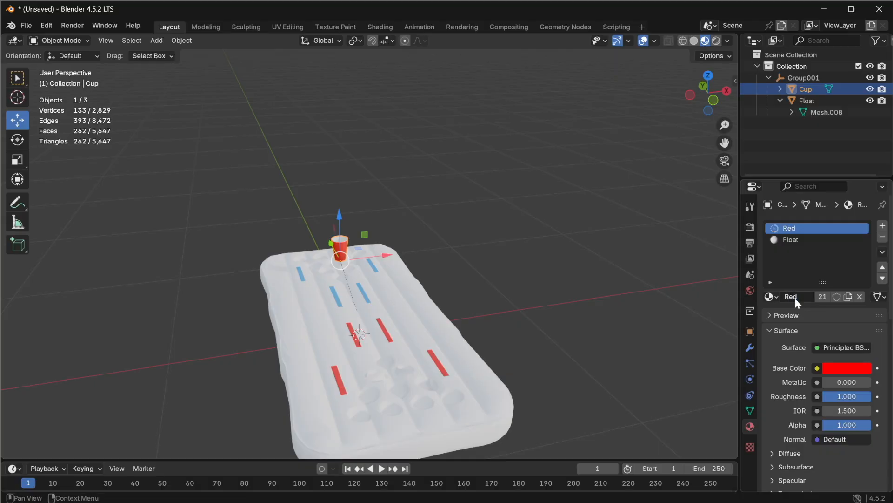
Step: Assign the 16 - Dadad231.001 material to the cup's second slot and rename it White
click(794, 240)
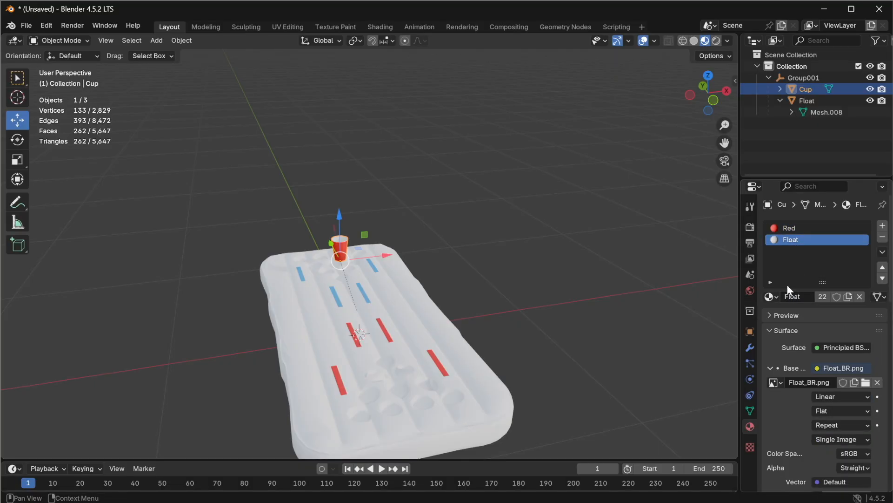
click(776, 297)
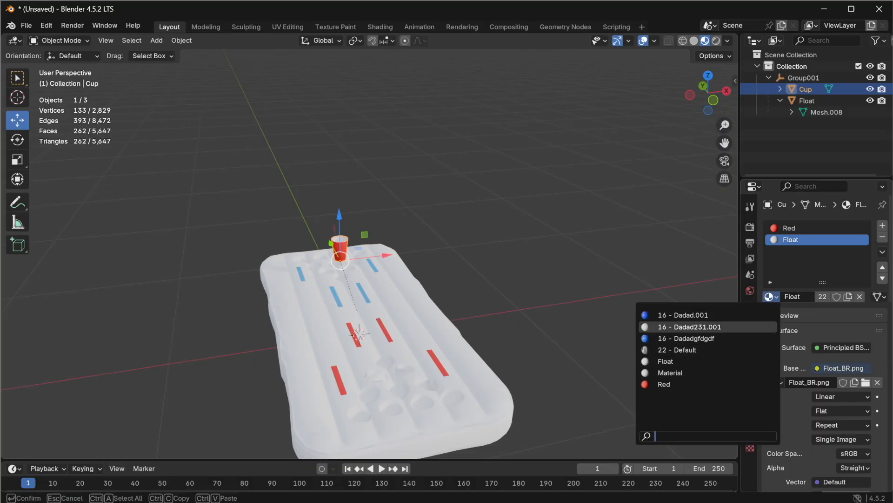
click(688, 326)
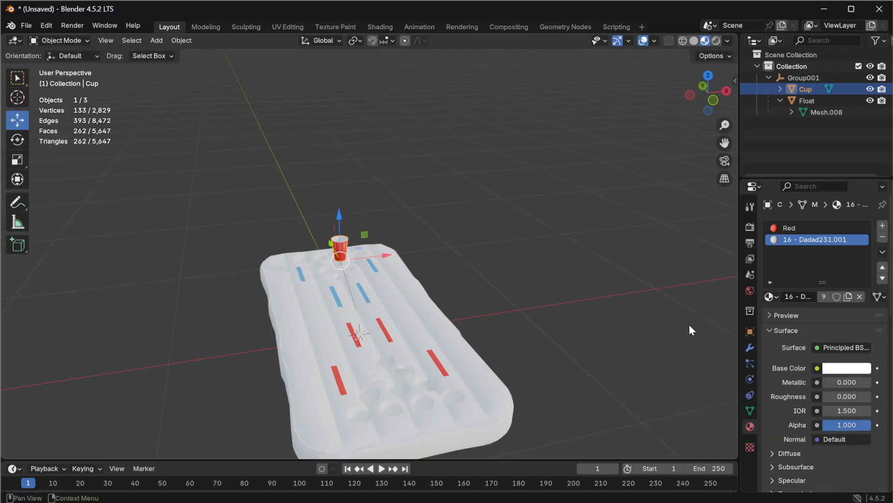
click(799, 296)
text(White)
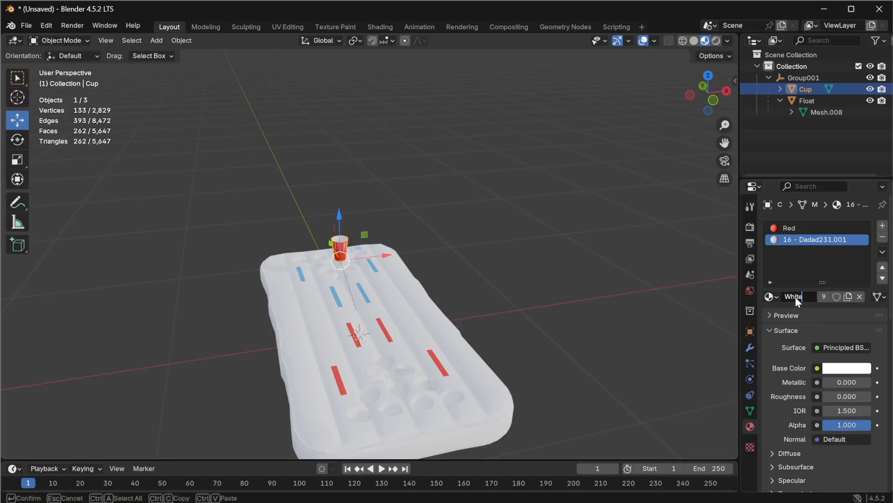
key(Return)
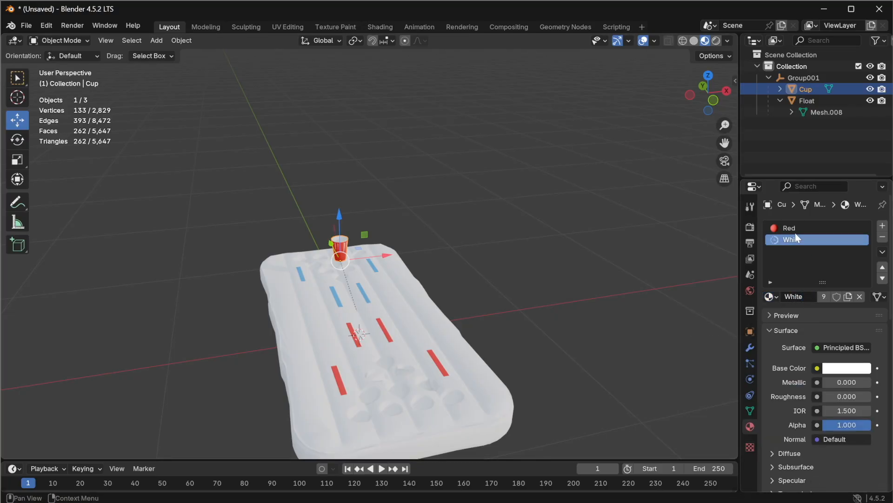
Step: Check the material slots of the float and the cup
click(810, 101)
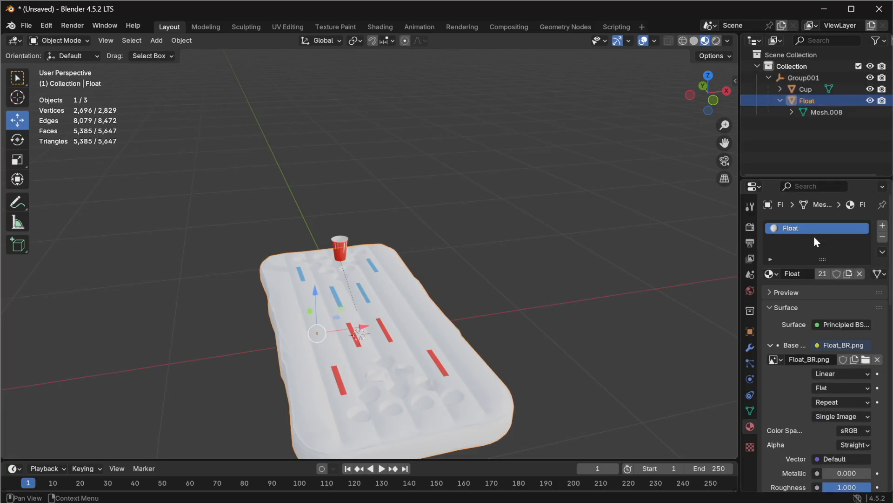
click(805, 89)
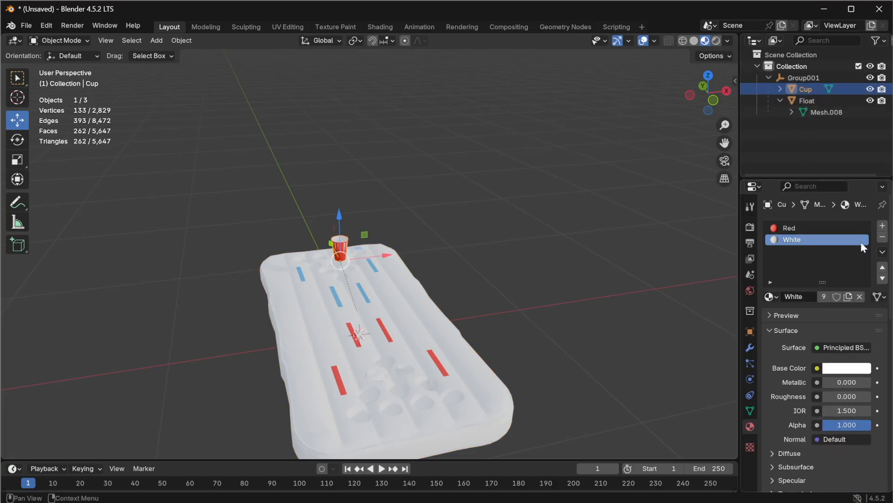
click(798, 228)
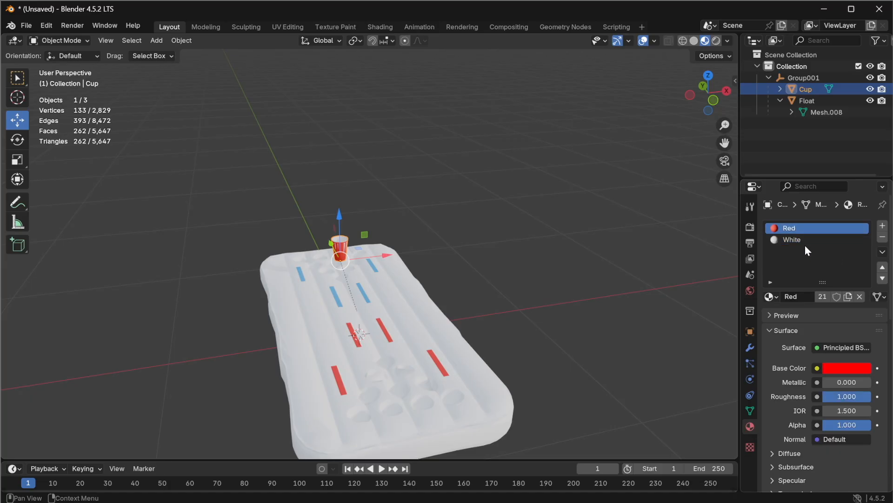
click(804, 240)
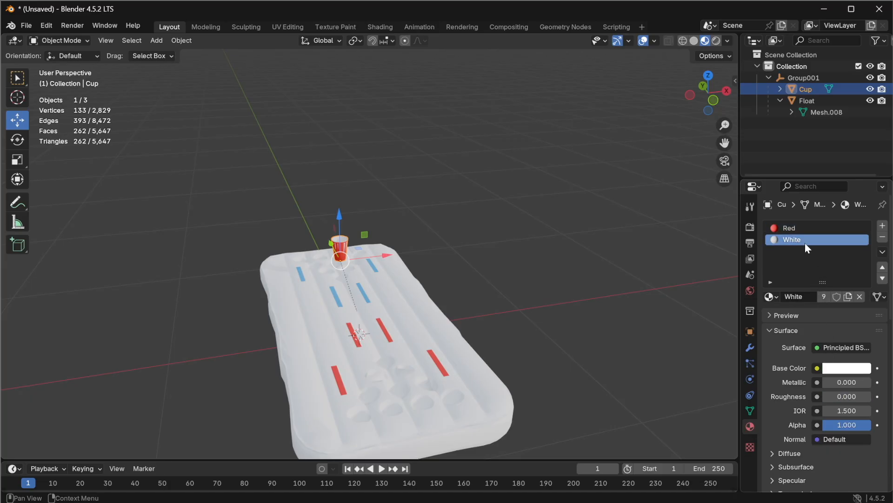
Step: In the Texture Paint workspace, save the blank image as White_BR.png in the Pool Pong folder
click(344, 27)
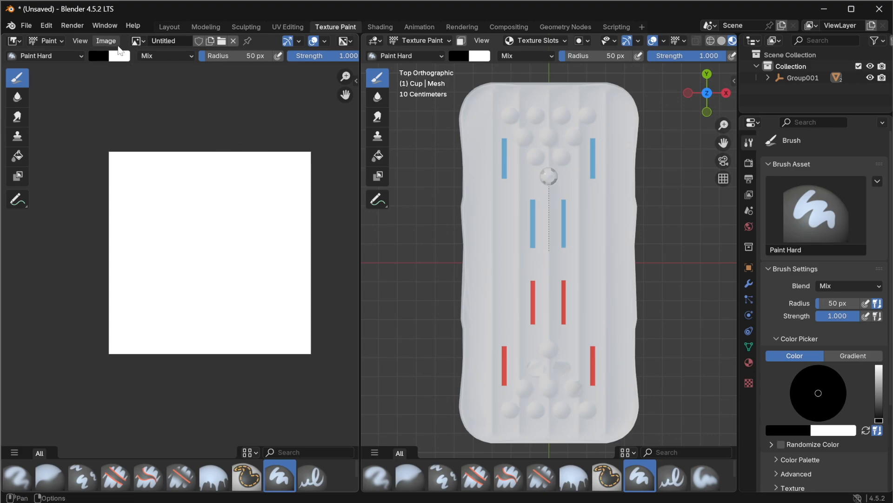
click(98, 42)
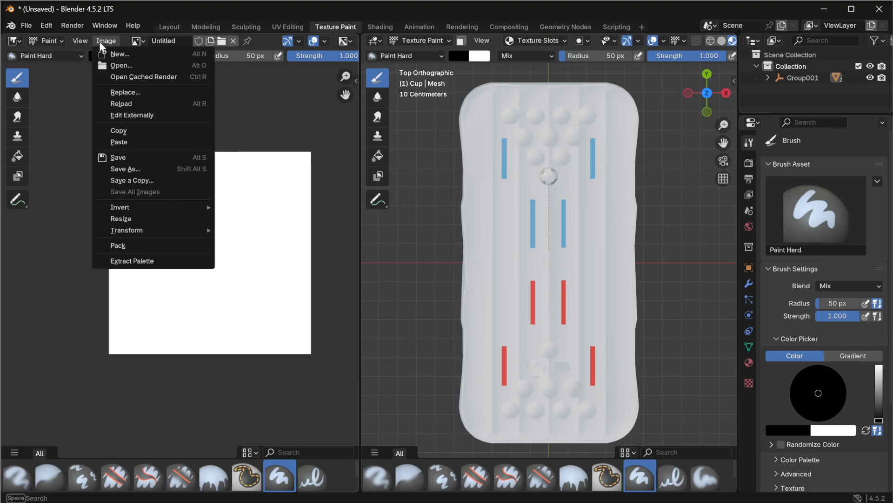
click(133, 168)
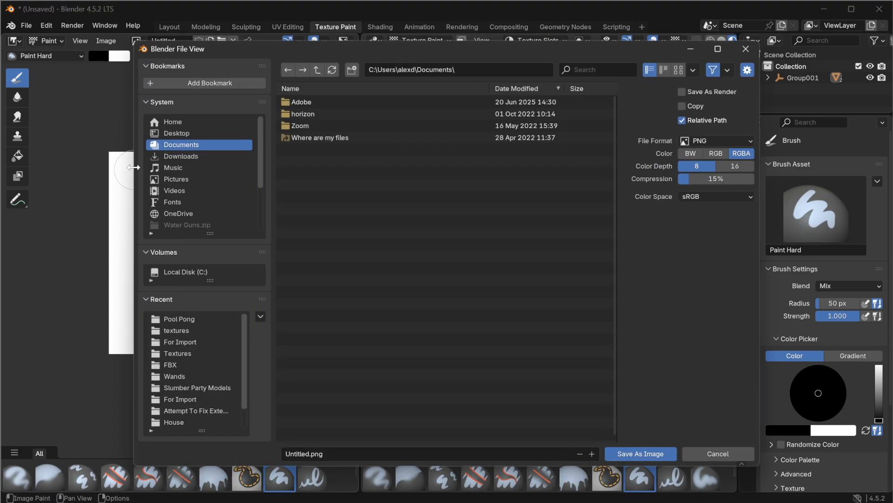
click(187, 319)
click(307, 453)
double_click(307, 454)
text(White)
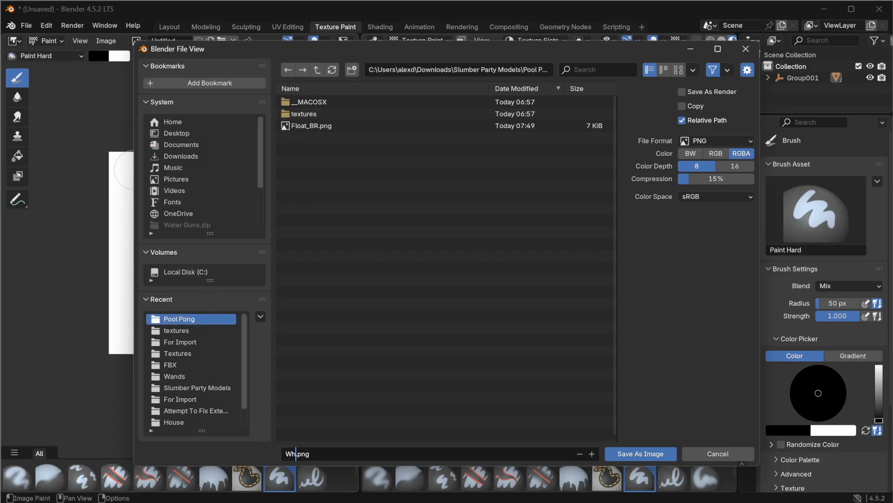
text(_BR)
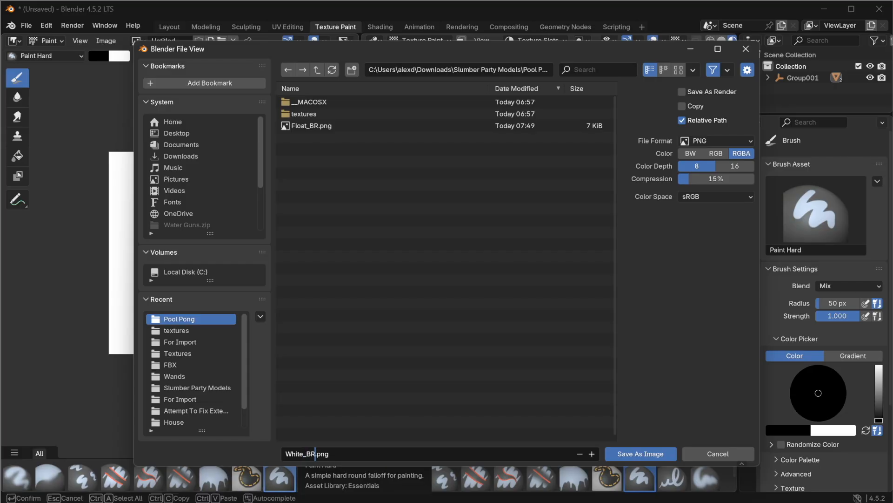
click(641, 453)
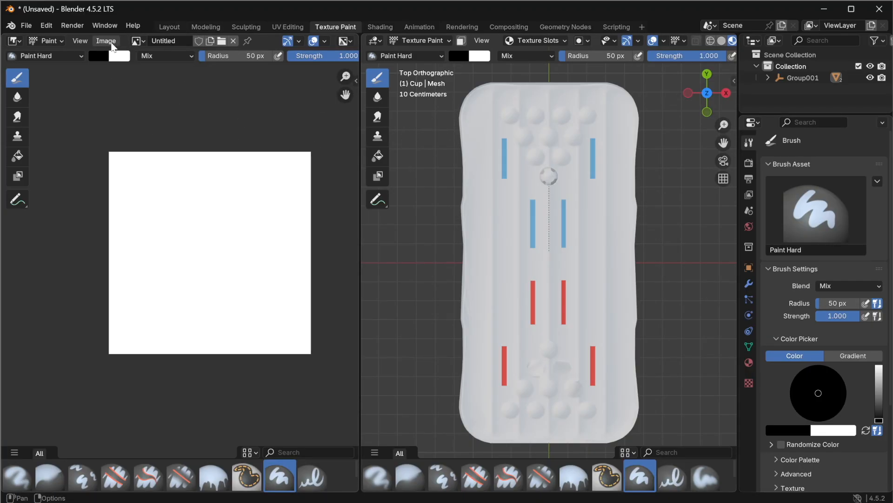
Step: Create a new 512 × 512 image filled with colour red 1.0, green 0.2, blue 0.2
click(106, 41)
click(114, 63)
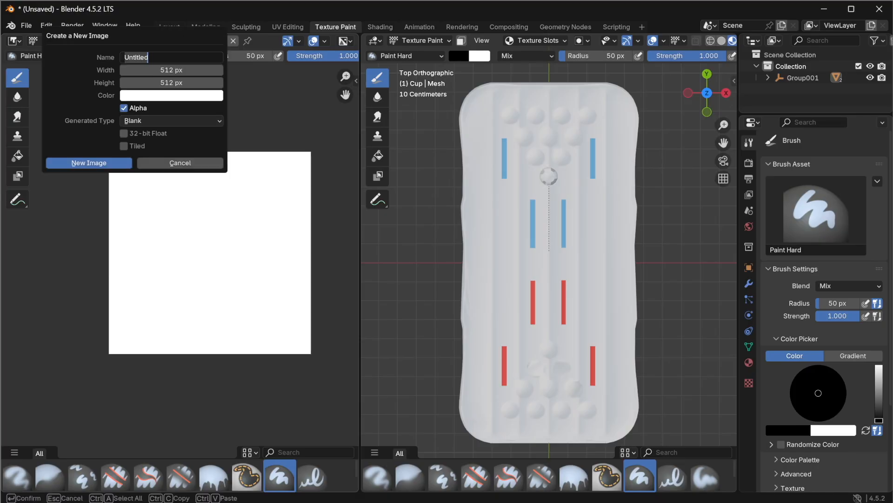
click(160, 98)
click(165, 212)
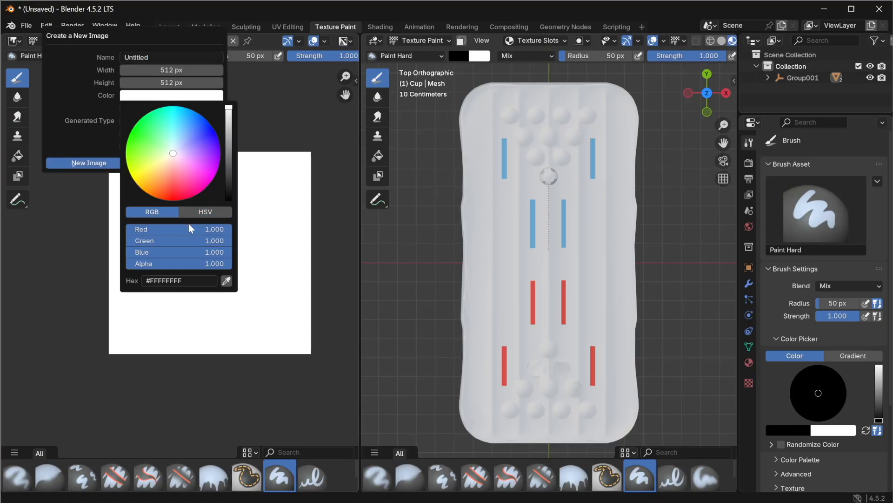
drag(190, 240, 88, 241)
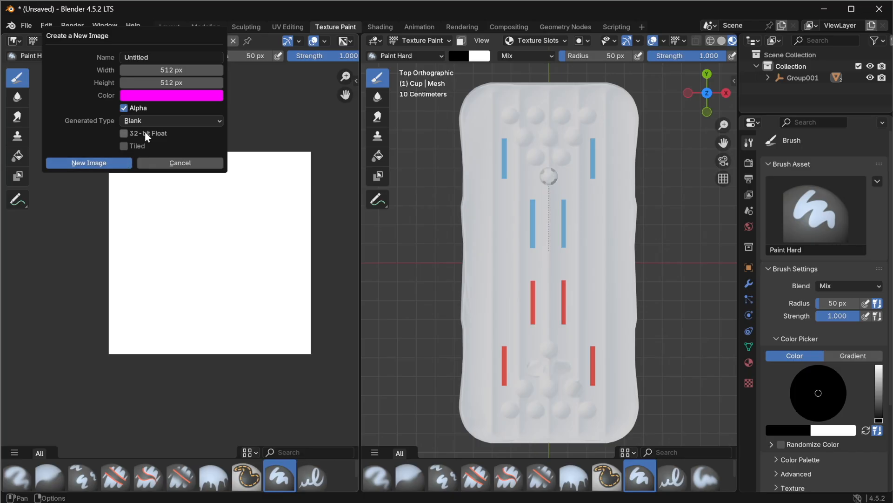
click(147, 97)
drag(181, 252, 135, 251)
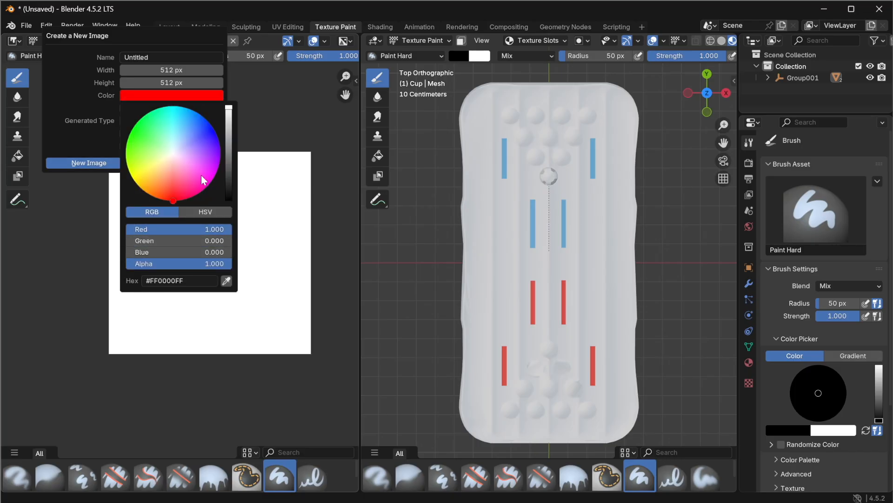
click(158, 240)
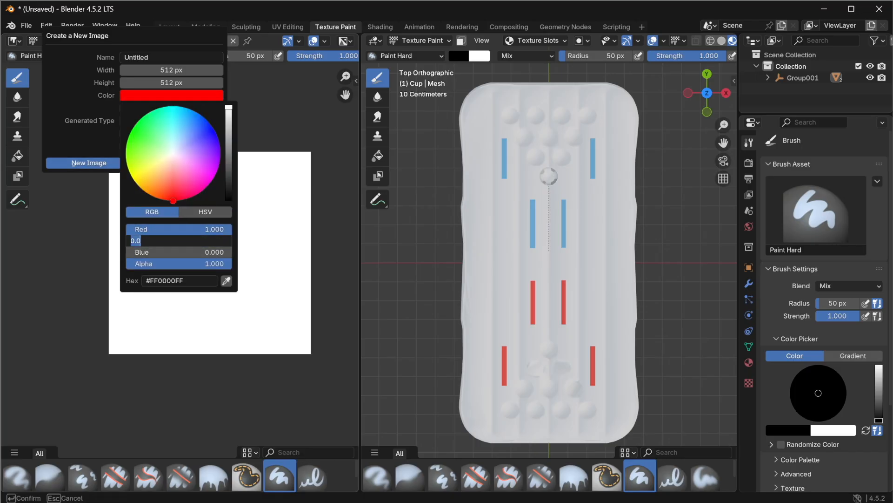
text(0.2)
key(Tab)
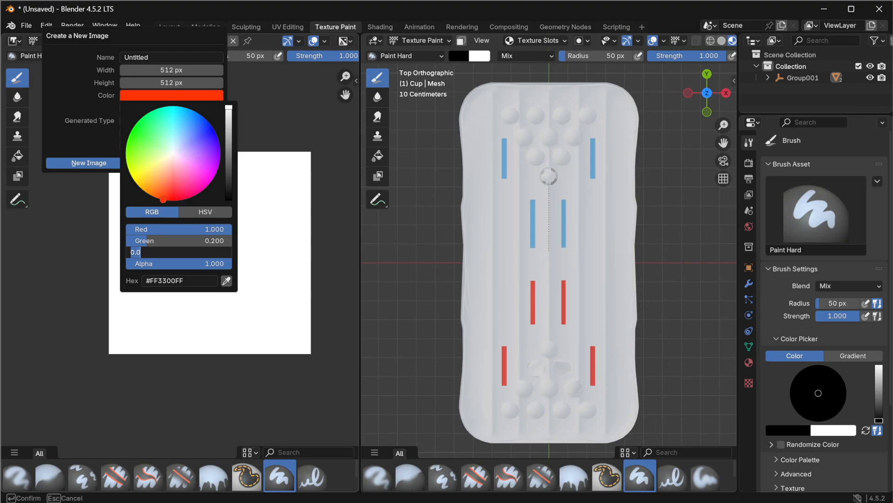
text(0.2)
key(Return)
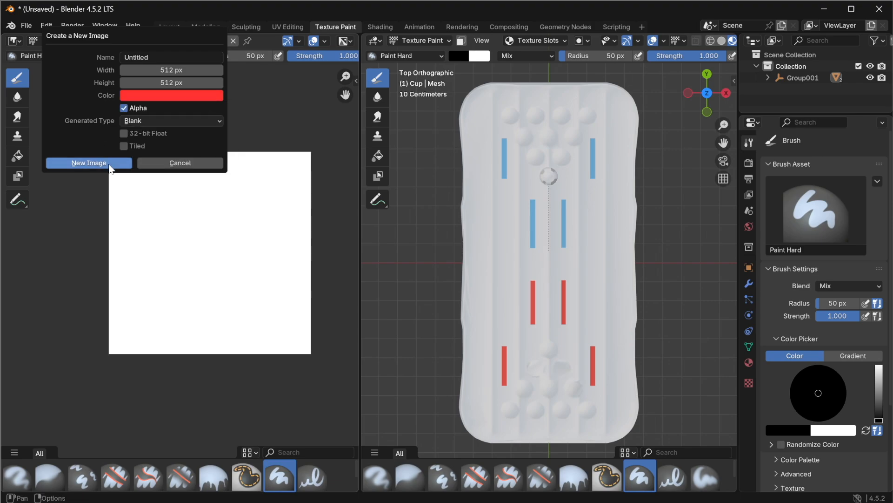
click(90, 163)
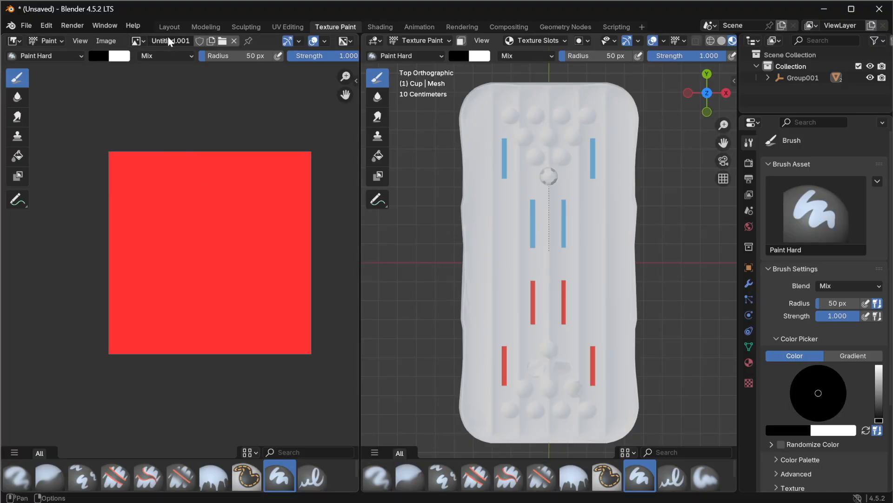
Step: Create a new 512 × 512 image filled with colour red 1.0, green 0.1, blue 0.1
click(112, 42)
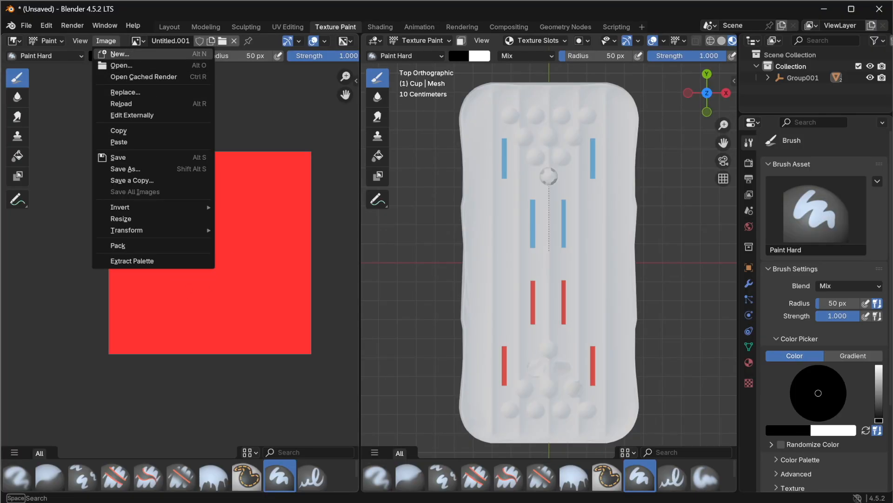
click(119, 54)
click(162, 96)
click(163, 96)
click(182, 242)
text(0.1)
key(Tab)
text(0.1)
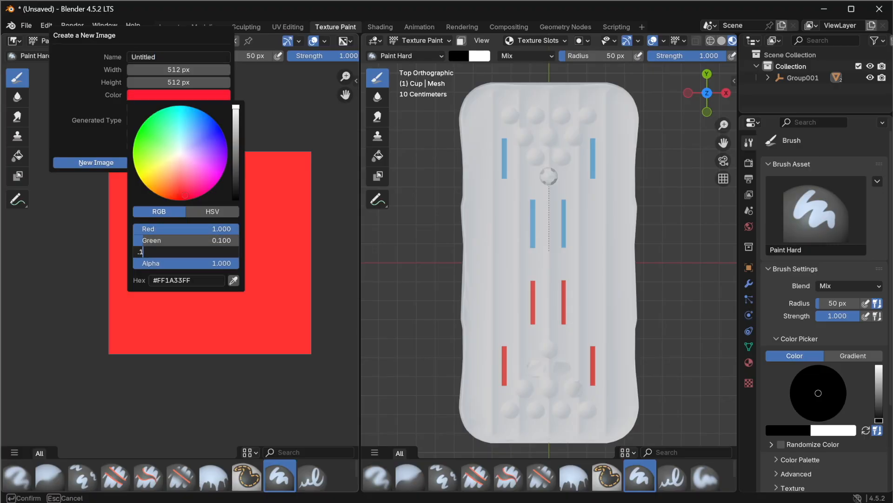
key(Return)
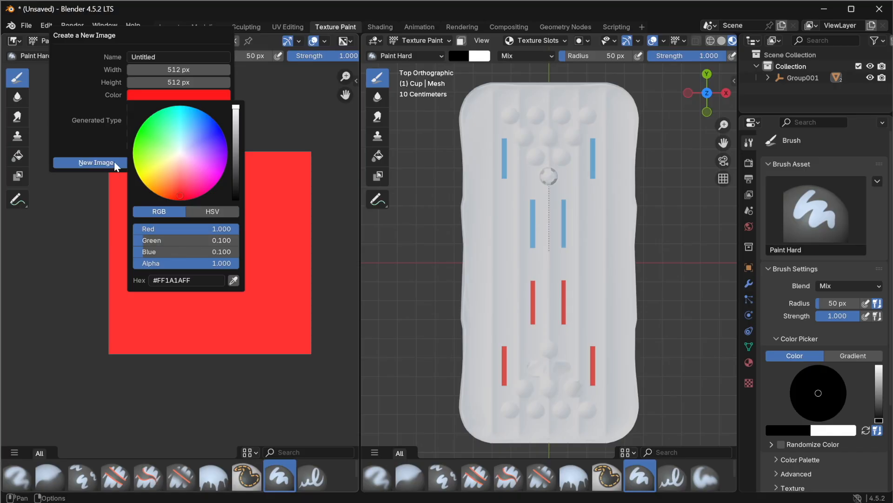
click(96, 162)
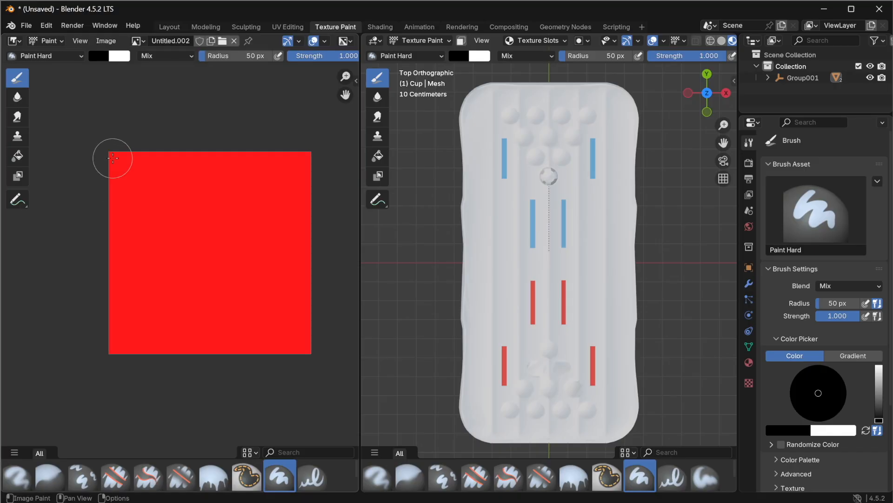
Step: Save the new image as Red_BR.png in the Pool Pong folder
click(106, 41)
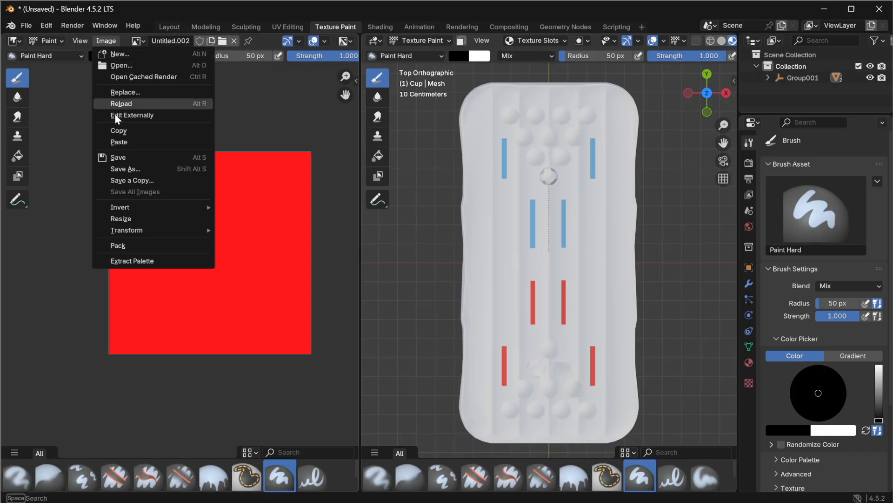
click(114, 167)
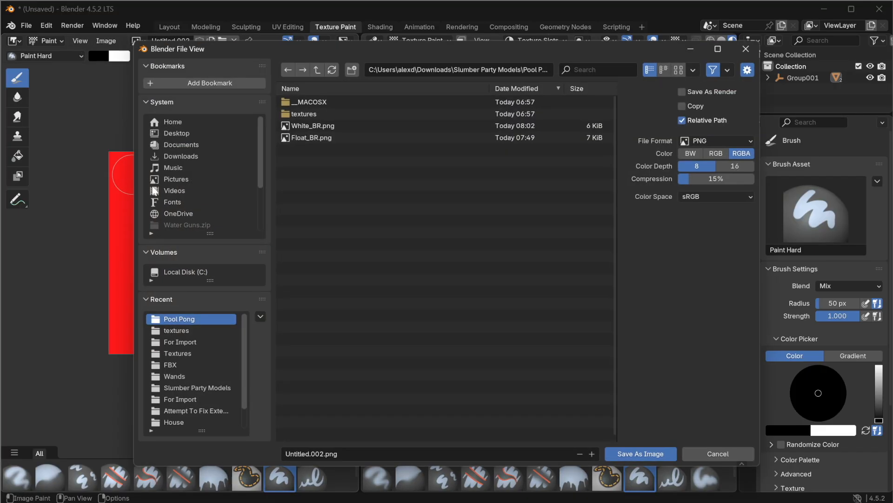
click(308, 126)
click(292, 454)
click(303, 454)
key(shift+Home)
key(BackSpace)
text(Red)
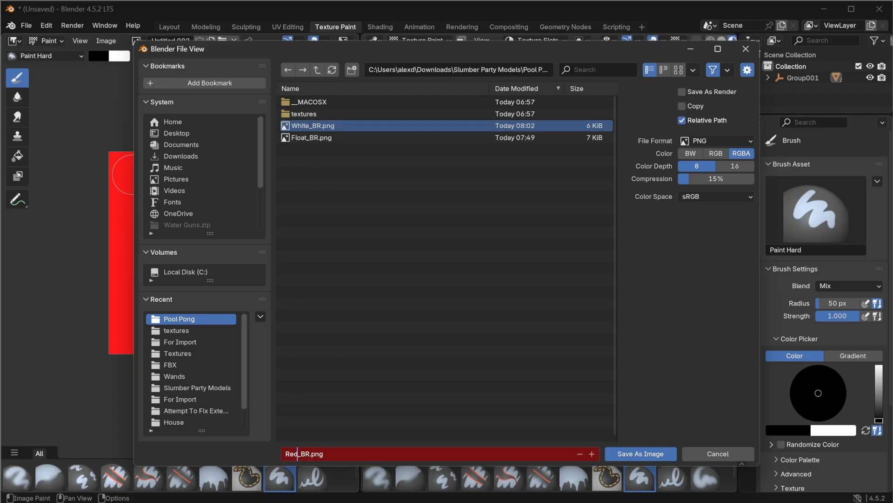
click(642, 454)
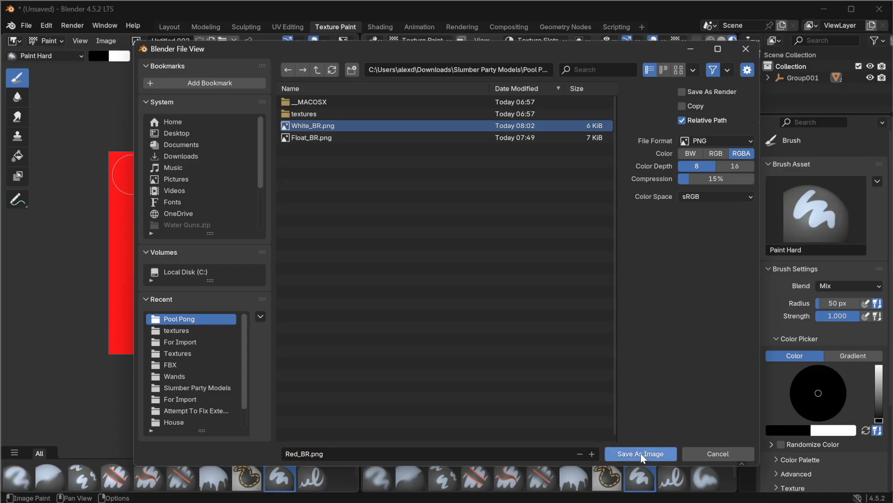
click(641, 454)
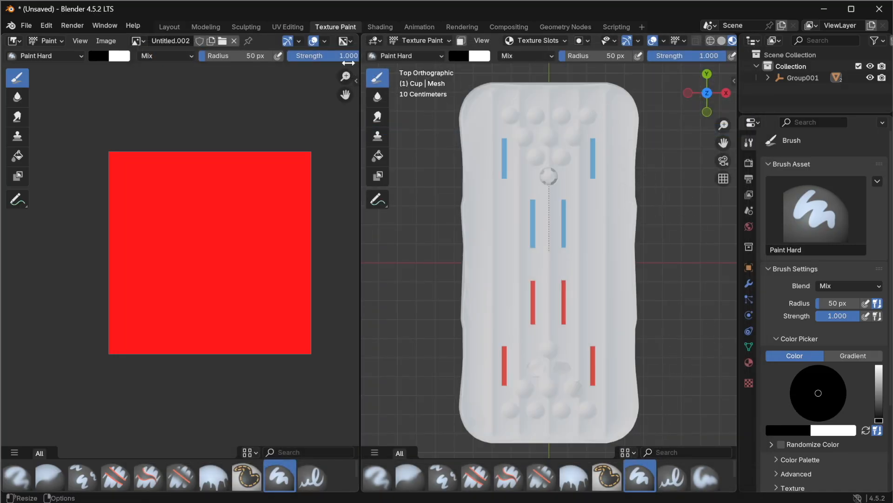
Step: Switch to the Layout workspace and expand the float's mesh in the outliner to check its material
click(176, 25)
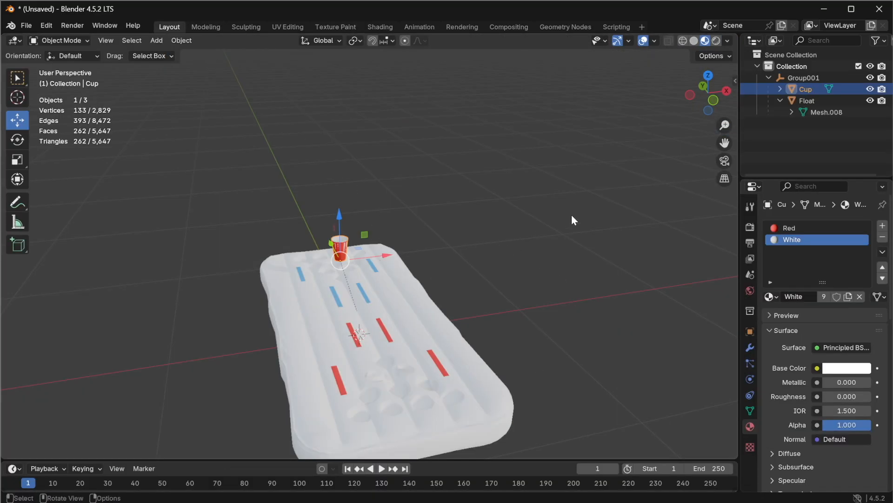
click(791, 112)
click(794, 143)
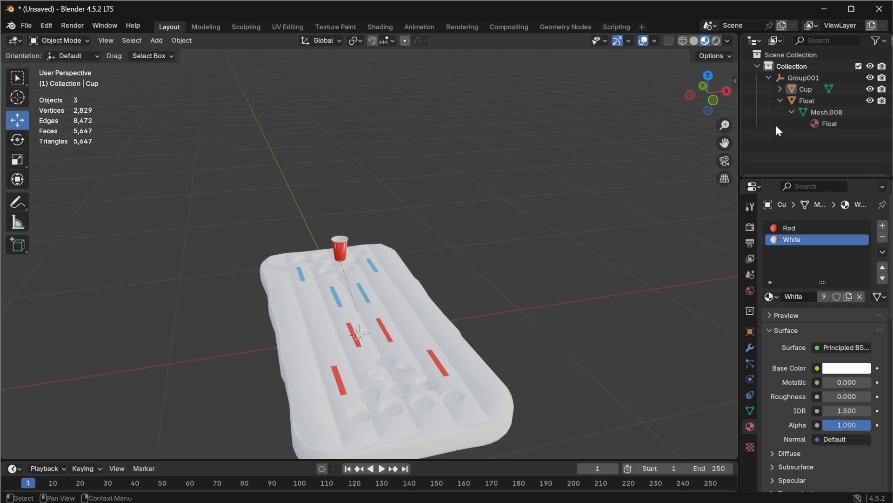
Step: Export the scene as an FBX file named Pool Pong.fbx into the Pool Pong folder
click(26, 25)
mouse_move(46, 199)
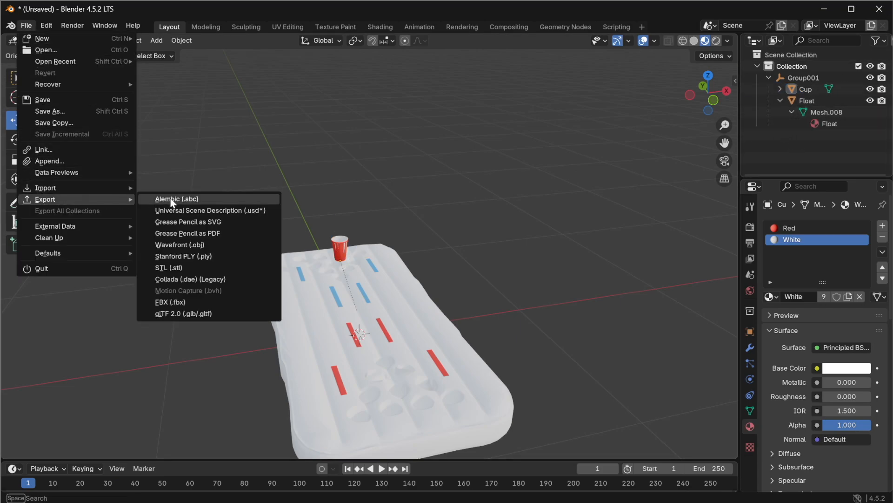
click(182, 300)
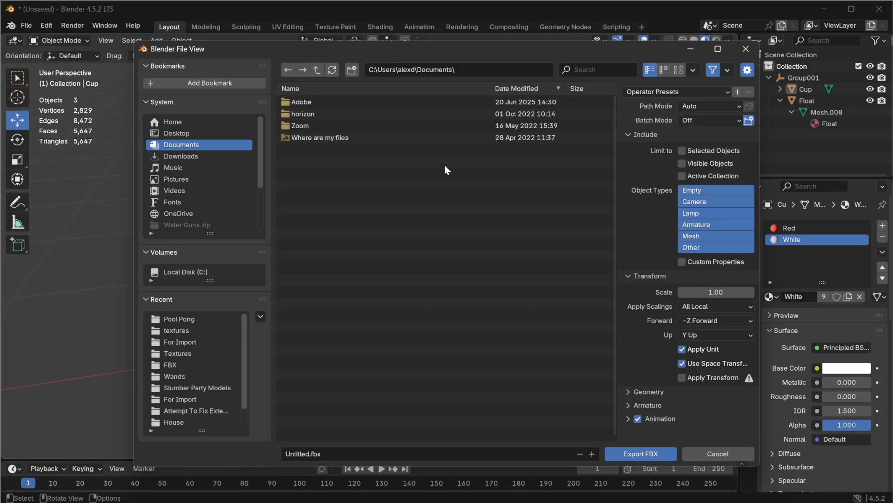
click(183, 319)
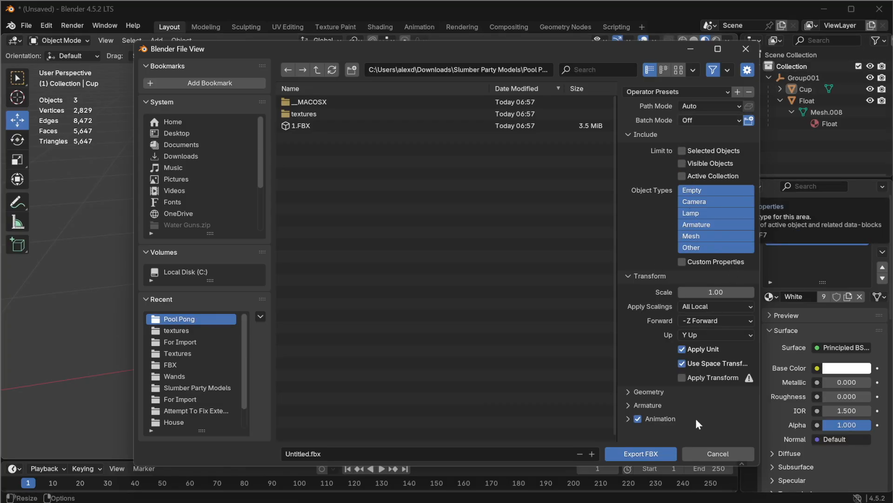
click(306, 454)
double_click(306, 454)
text(Pool Pong)
click(632, 454)
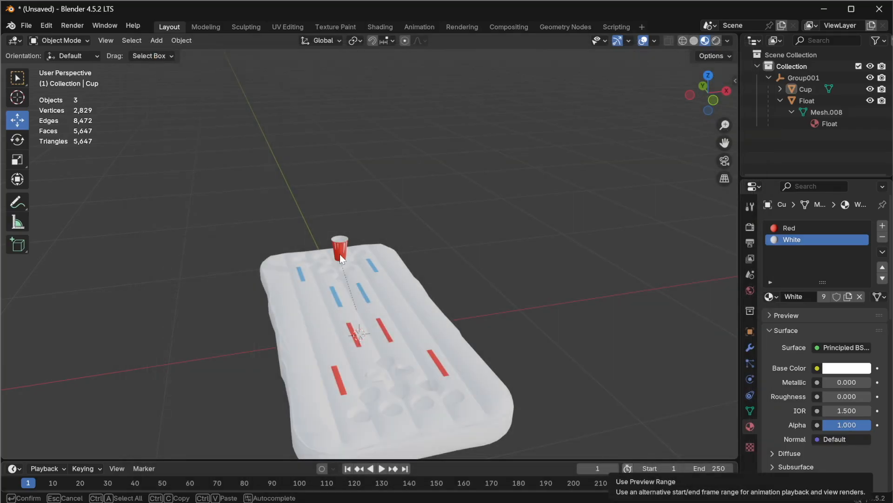
Step: Quit Blender without saving and close the Pool Pong folder window
click(879, 9)
click(460, 277)
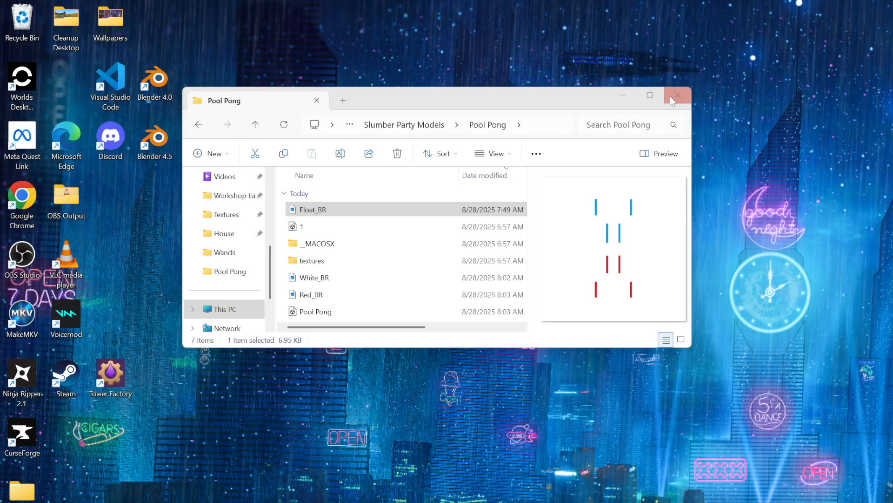
click(677, 95)
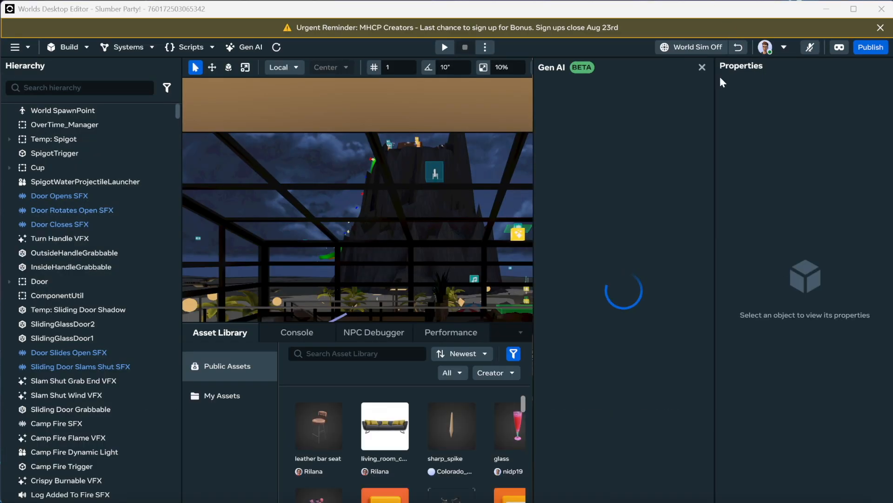
Step: In Worlds Desktop Editor, close the Gen AI panel and open the Assets folder under My Assets
click(703, 68)
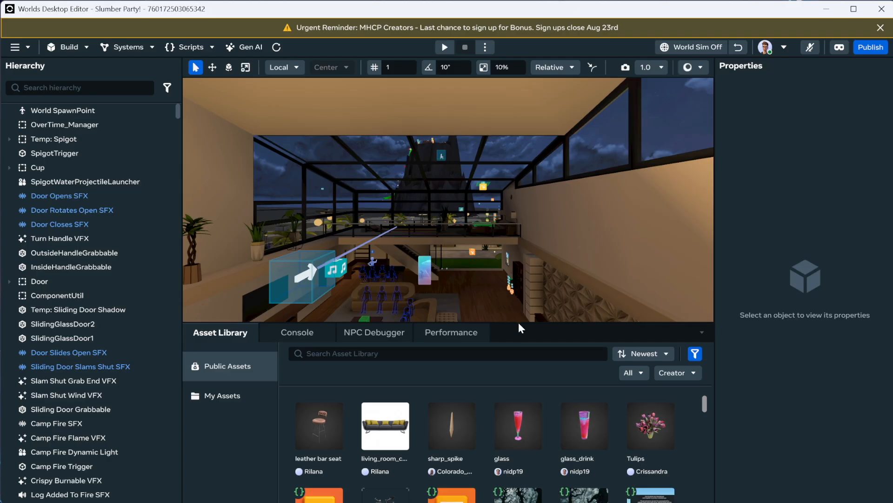
click(245, 389)
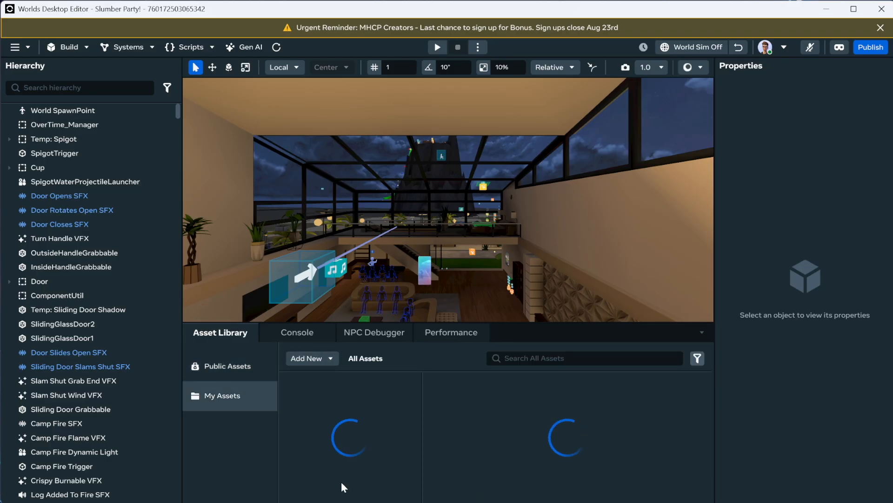
click(314, 457)
drag(418, 424, 419, 439)
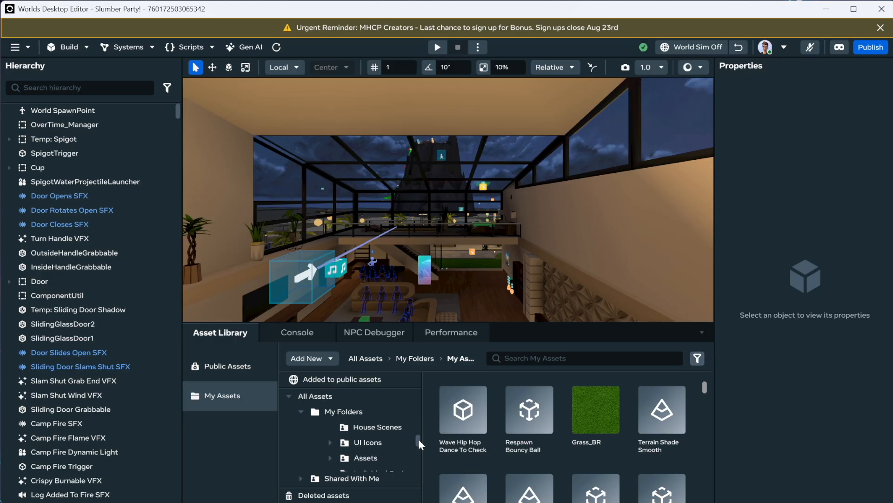
click(393, 456)
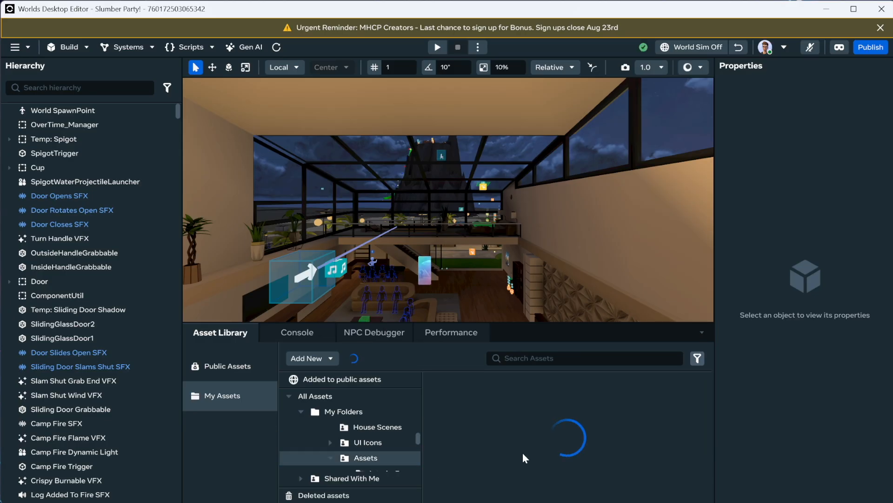
Step: Import a new 3D model asset from Pool Pong.fbx together with Float_BR, Red_BR and White_BR textures
click(330, 361)
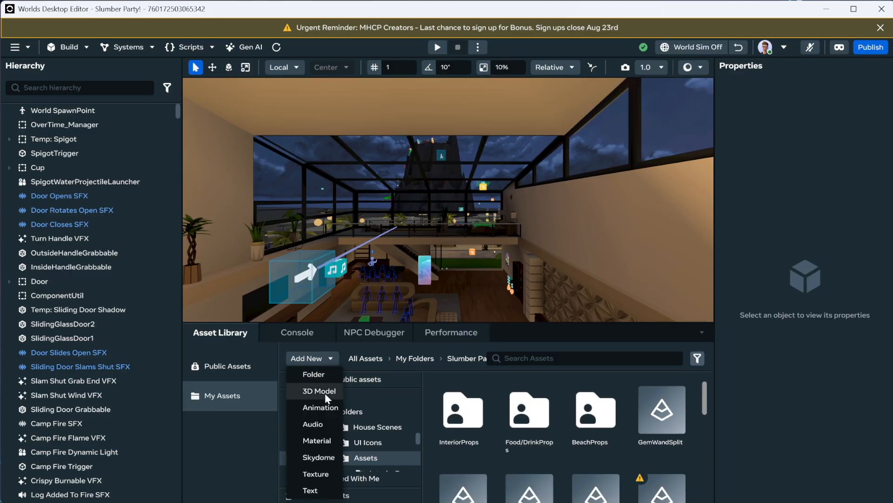
click(324, 392)
click(320, 345)
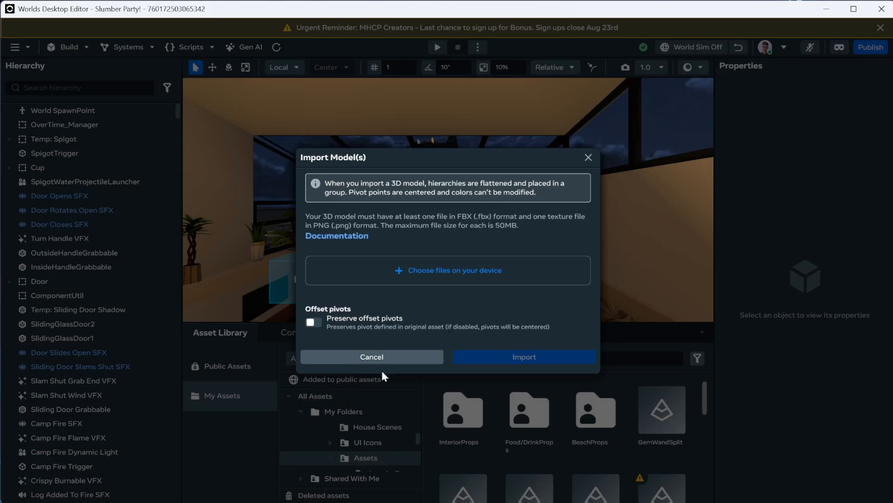
click(445, 277)
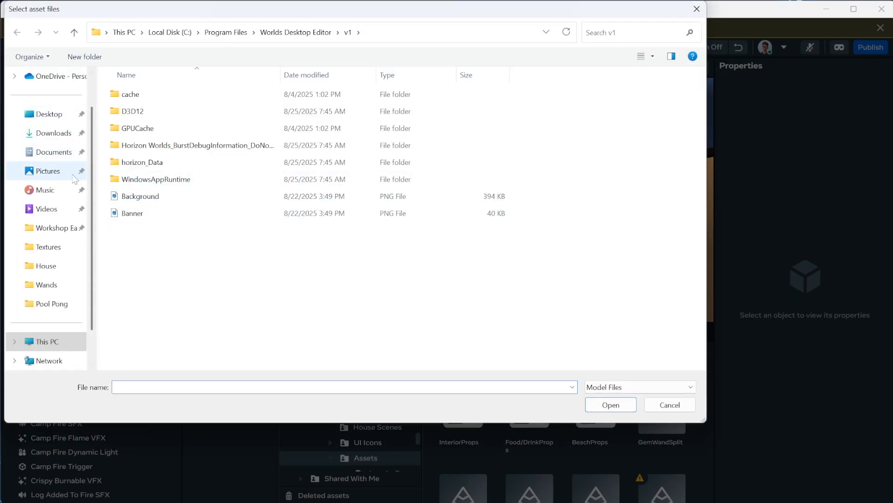
click(52, 305)
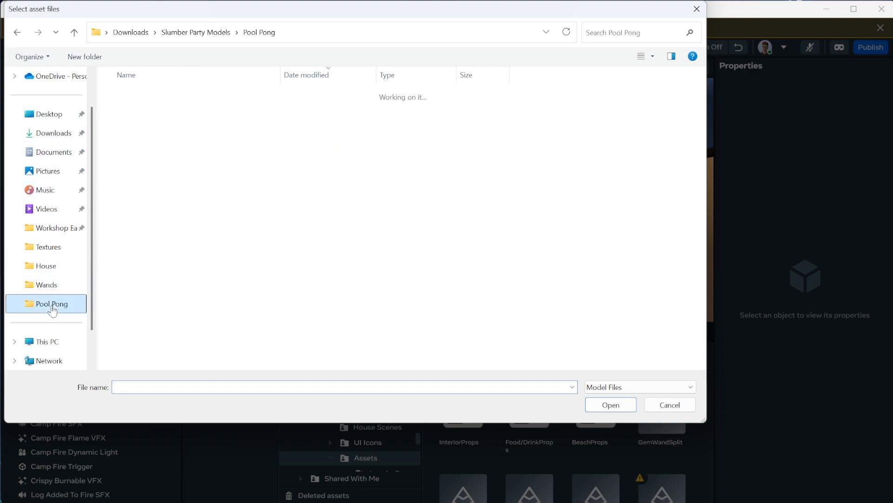
click(133, 110)
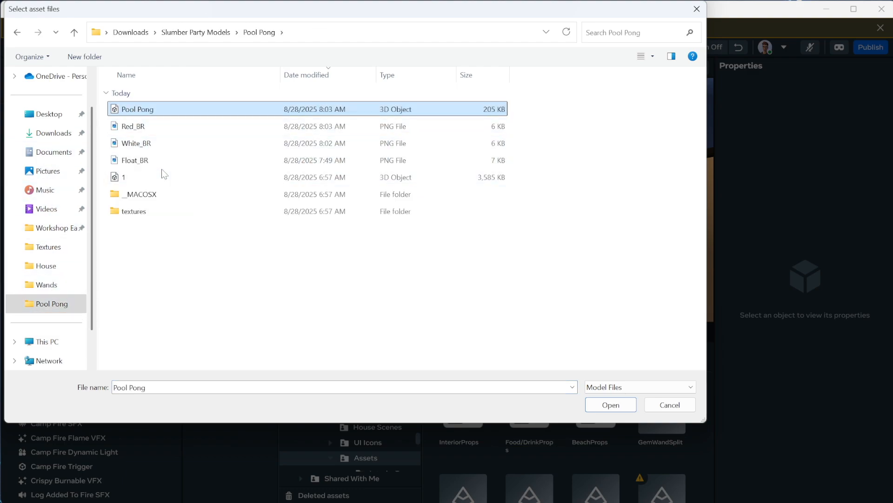
shift+click(143, 158)
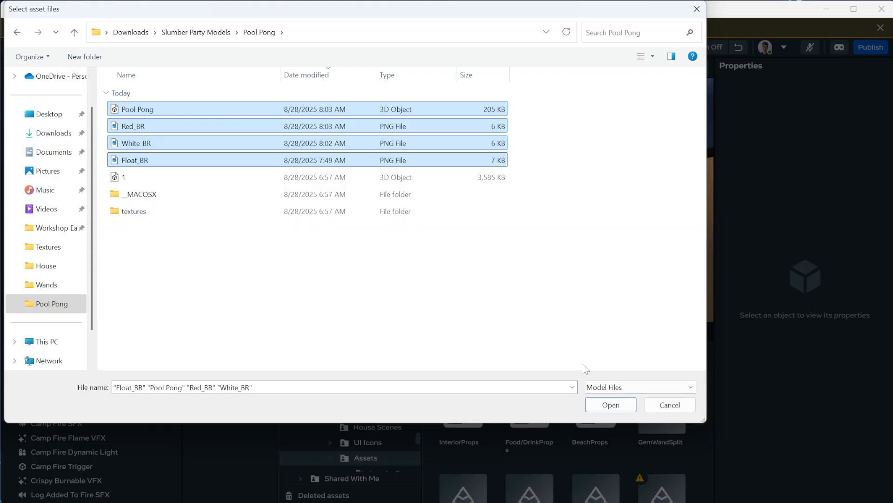
click(600, 406)
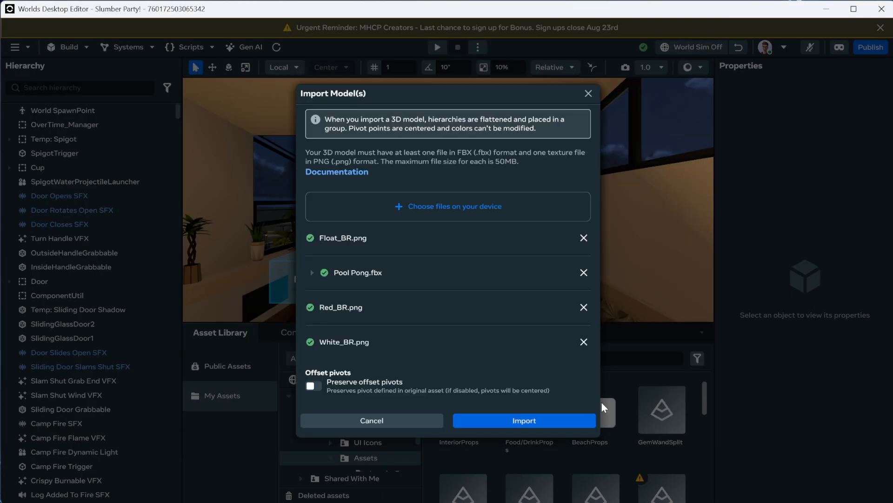
click(527, 421)
Step: Place the Pool Pong asset into the world inside the pool and focus on it
right_drag(474, 227, 676, 249)
key(w)
key(w)
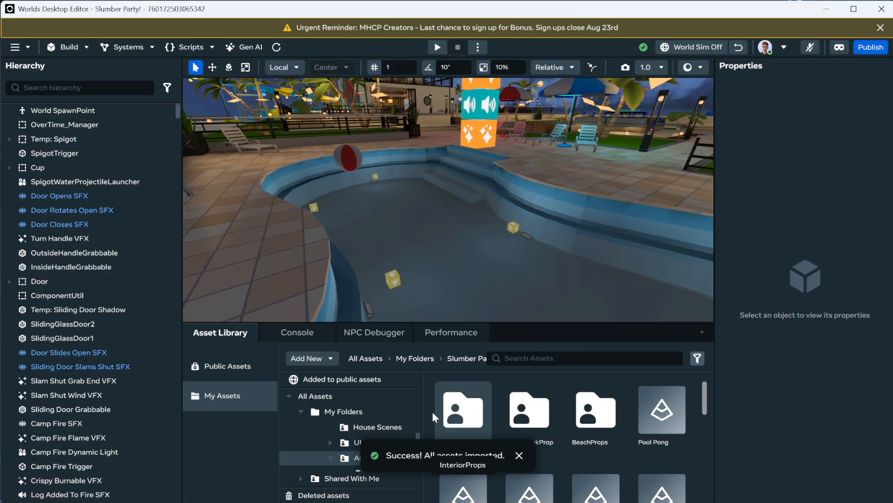
right_click(659, 410)
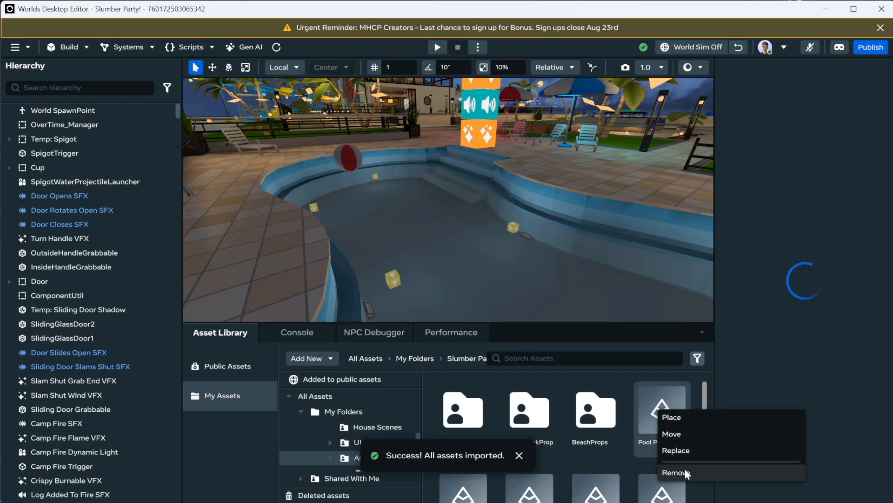
click(686, 416)
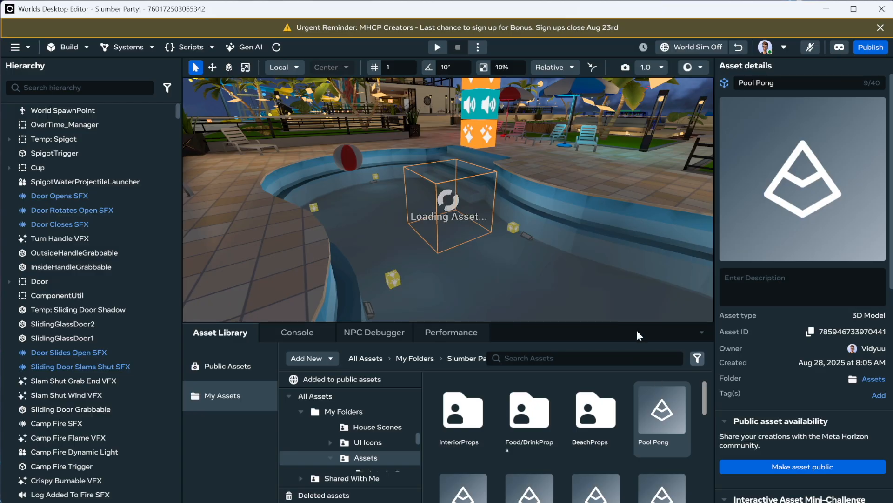
right_drag(376, 216, 535, 215)
key(f)
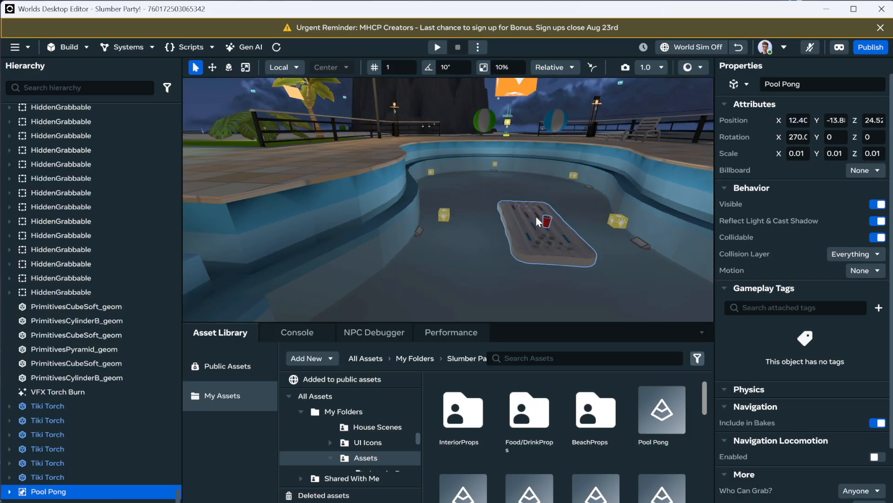
Step: Scale the Pool Pong object up about 1.4 times with the scale tool
right_drag(523, 205, 579, 206)
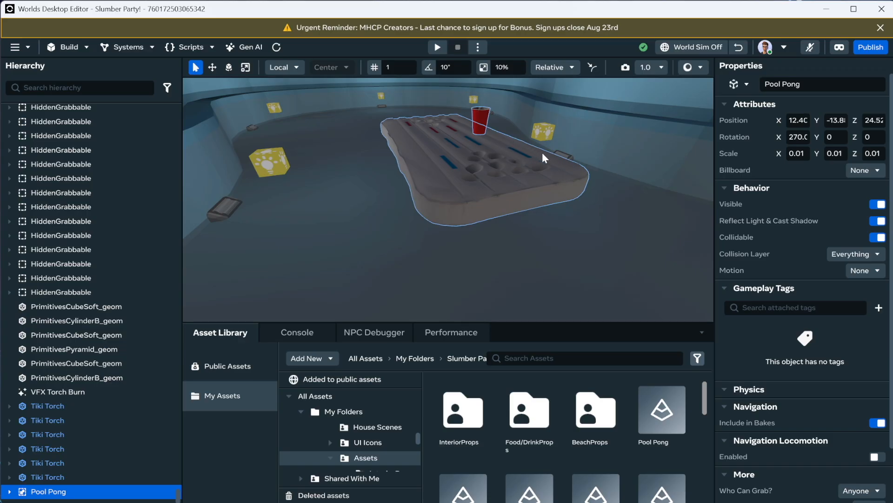
click(245, 67)
drag(454, 132, 469, 132)
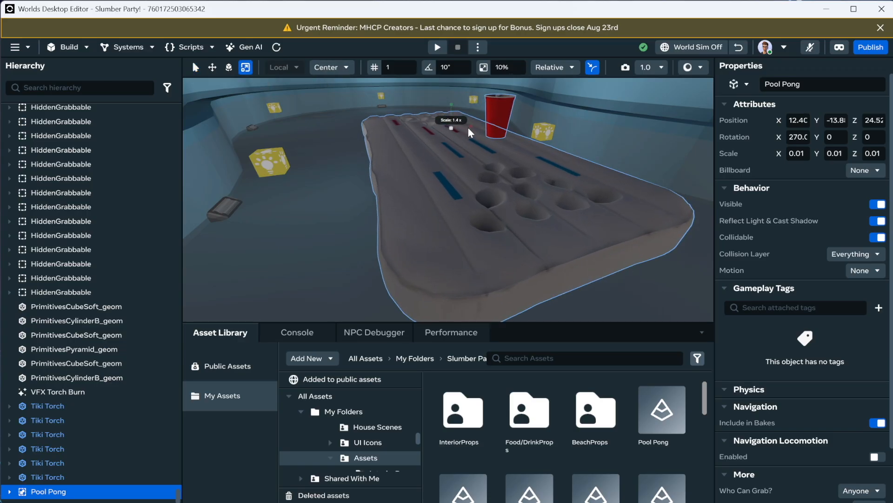
Step: Start a world preview from the current viewpoint beside the pool float
right_drag(465, 196, 561, 207)
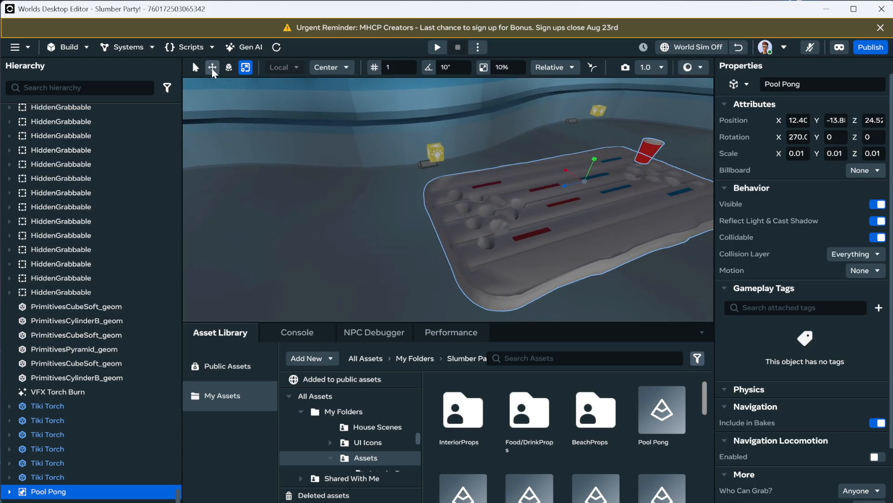
right_click(358, 281)
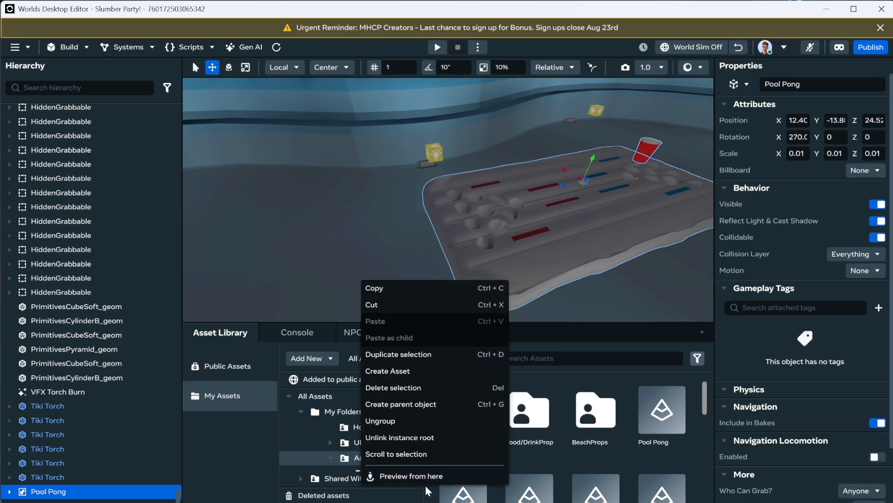
click(404, 481)
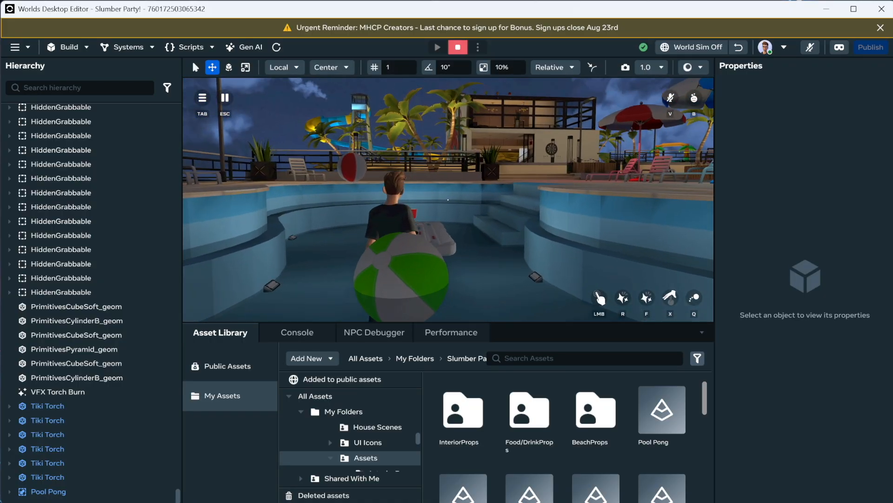
Step: Walk the avatar around the pool to inspect the float and cup in third person, then leave the preview
key(w)
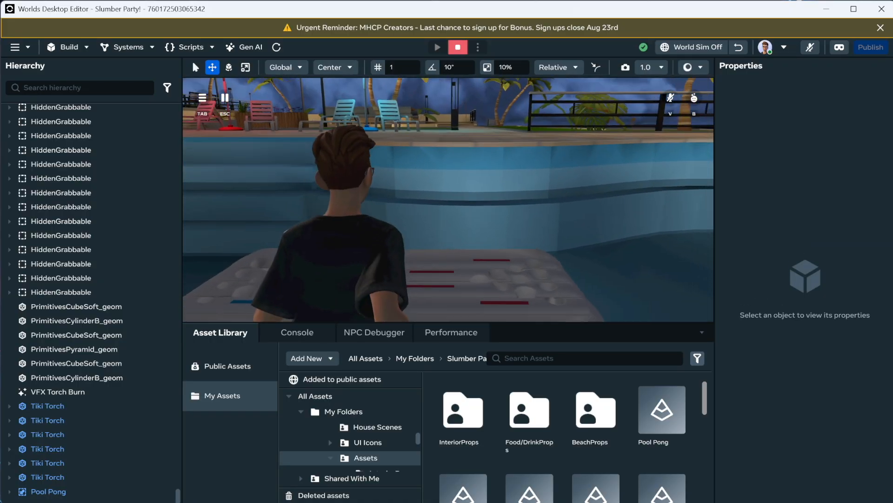
key(w)
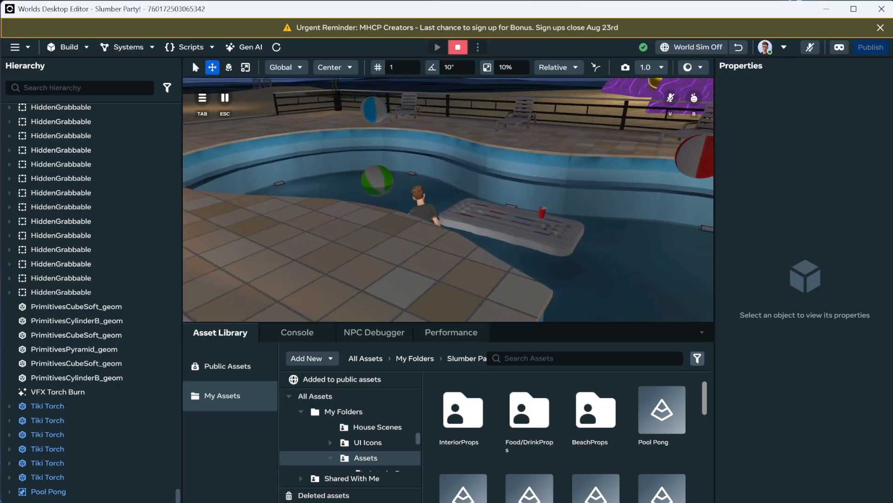
key(w)
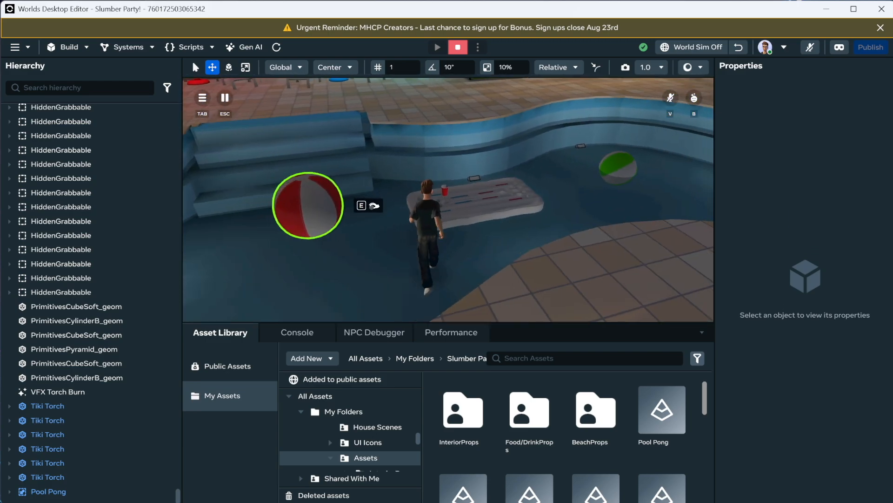
key(d)
key(a)
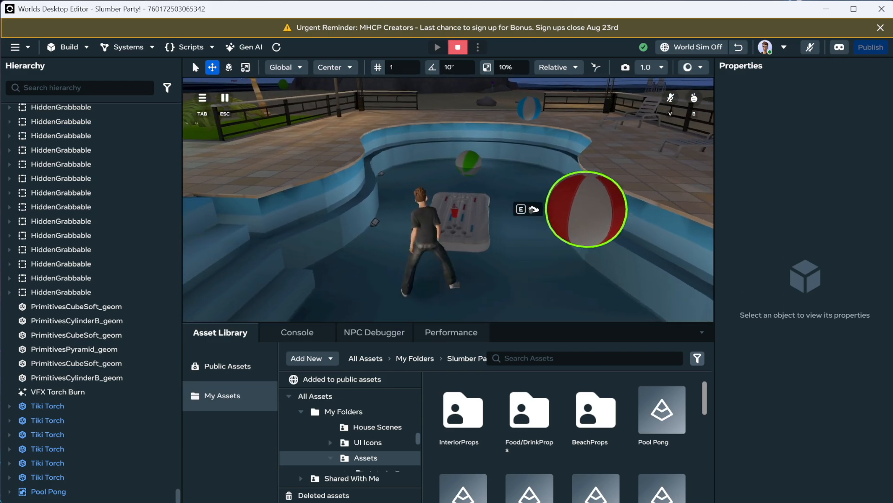
key(w)
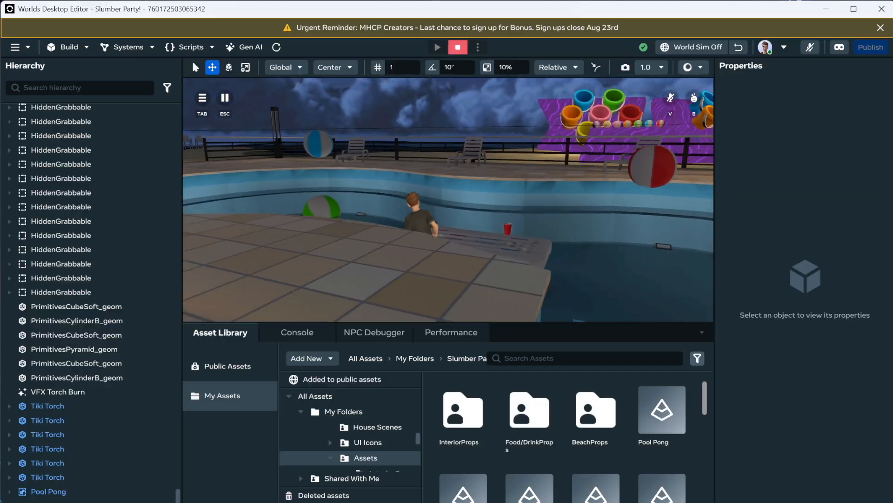
key(w)
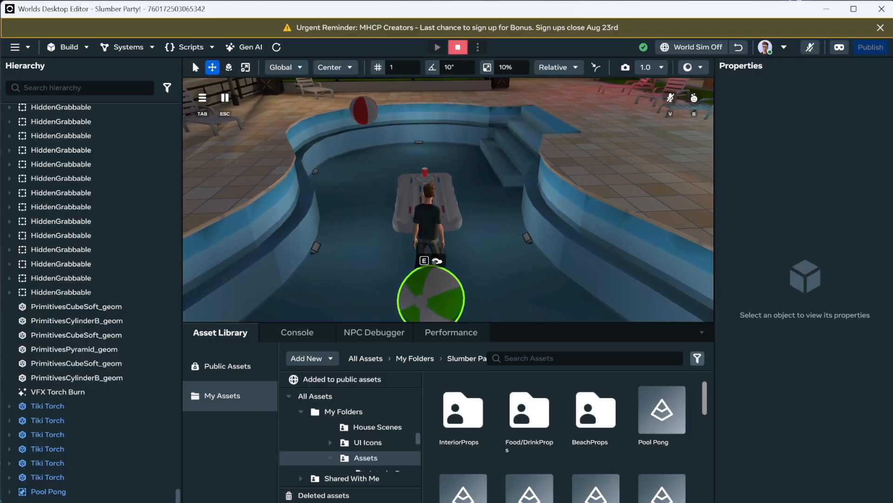
key(space)
key(w)
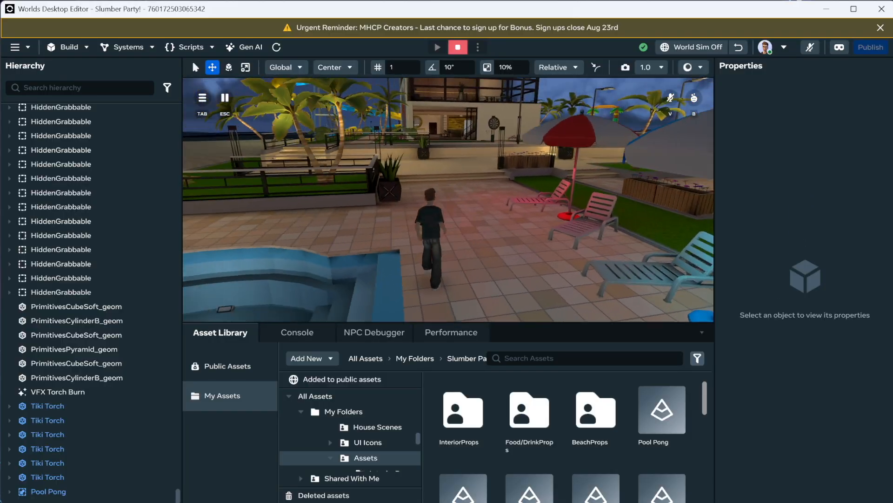
key(Escape)
Step: Select the World SpawnPoint and set its Mobile Camera to First Person
right_drag(499, 214, 540, 211)
key(w)
scroll(575, 195, up, 1)
key(w)
click(511, 215)
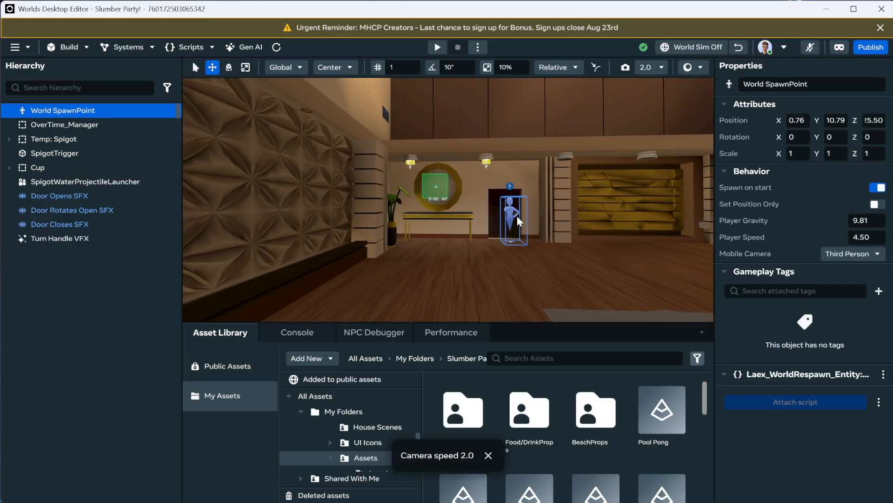
click(868, 252)
click(841, 286)
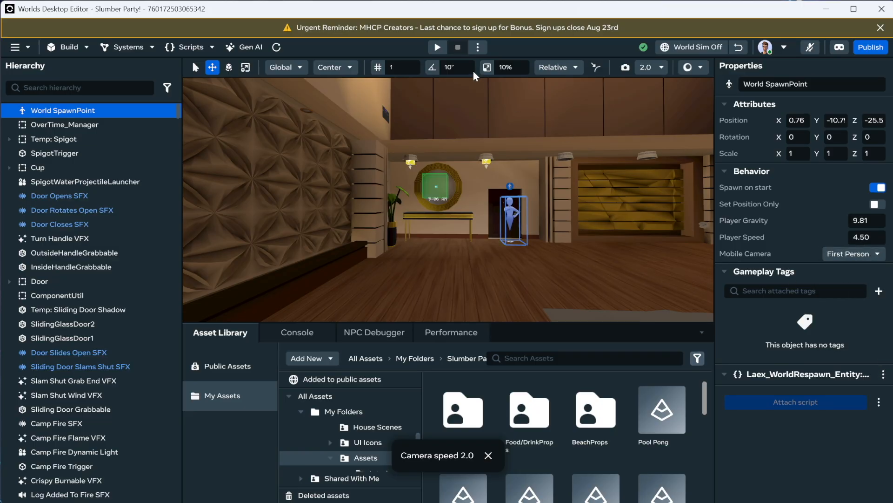
Step: Start the world preview and walk in first person over to the pool float
click(442, 46)
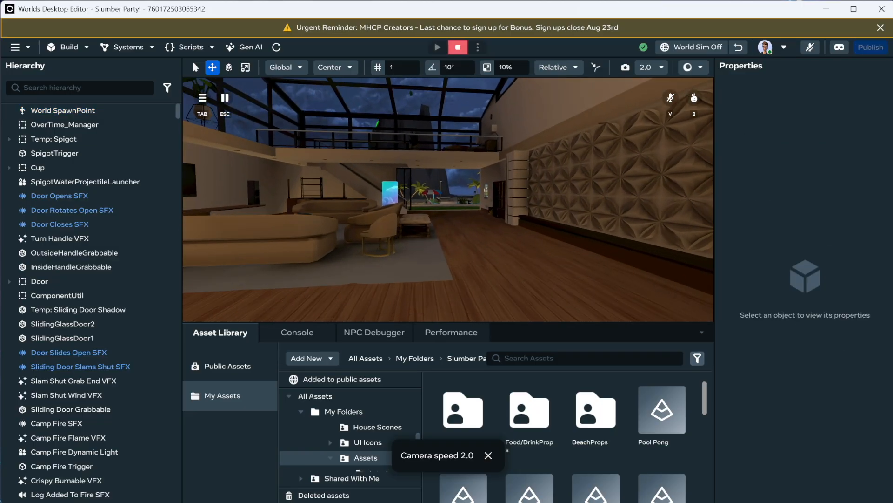
key(w)
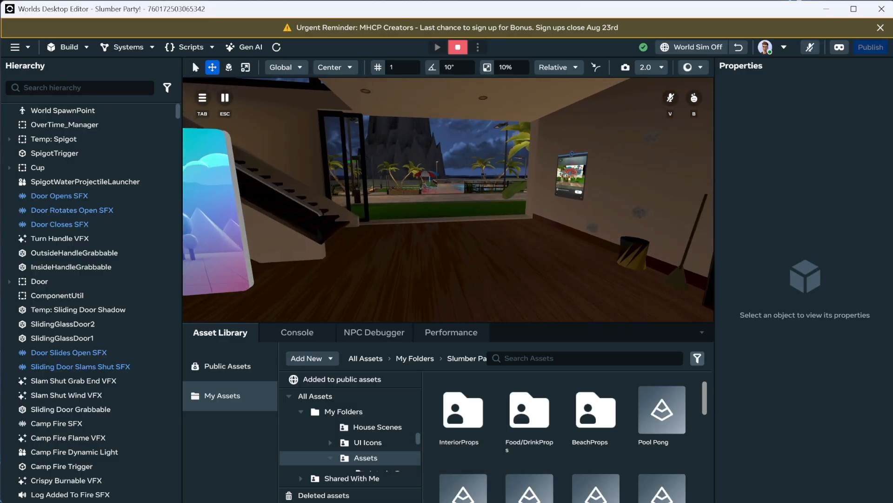
key(w)
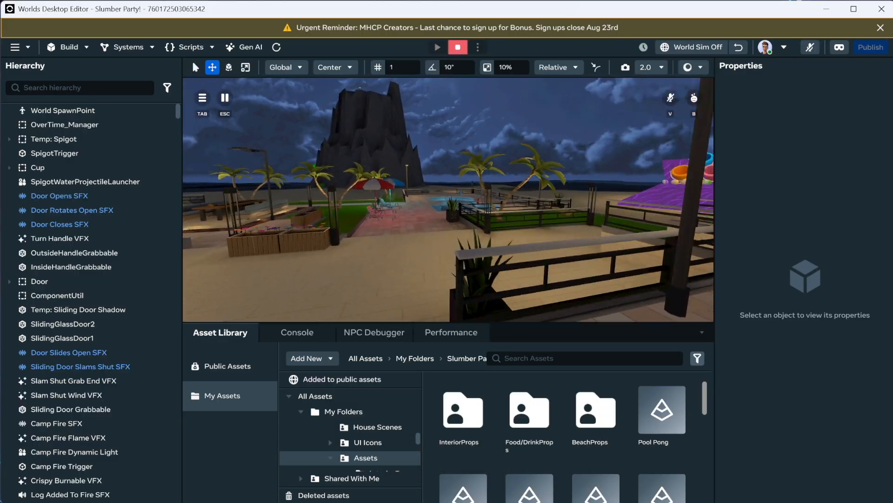
key(w)
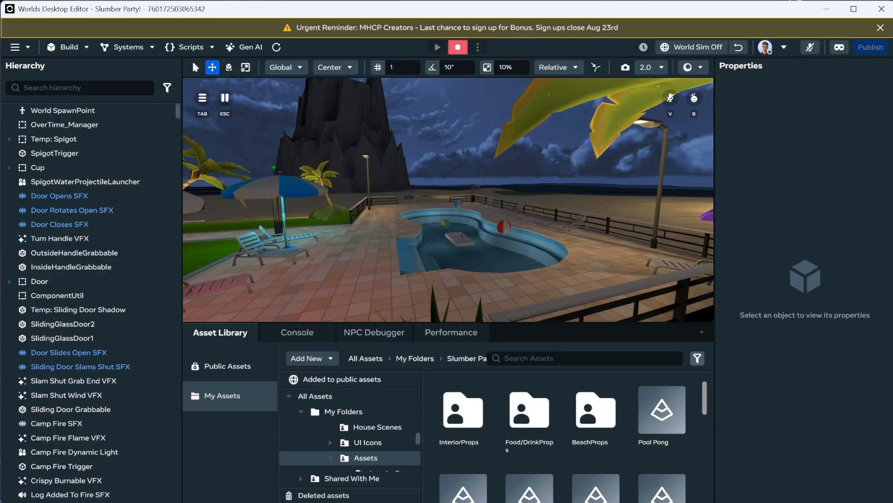
key(w)
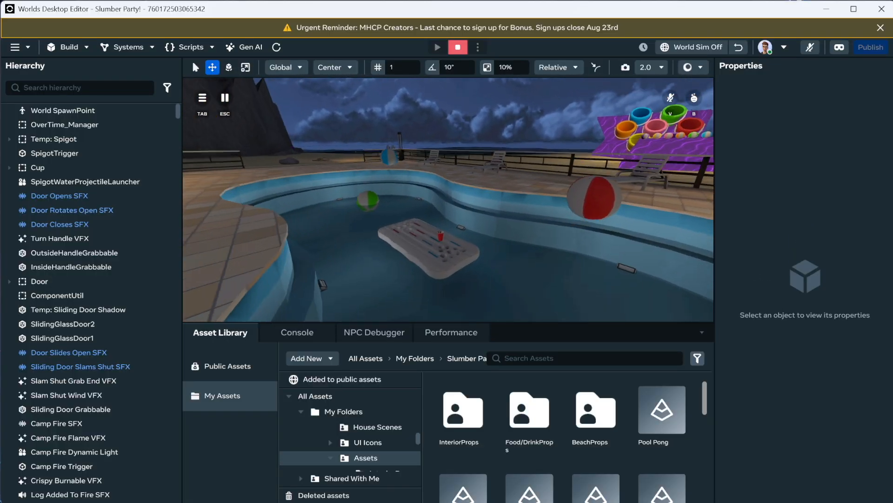
key(w)
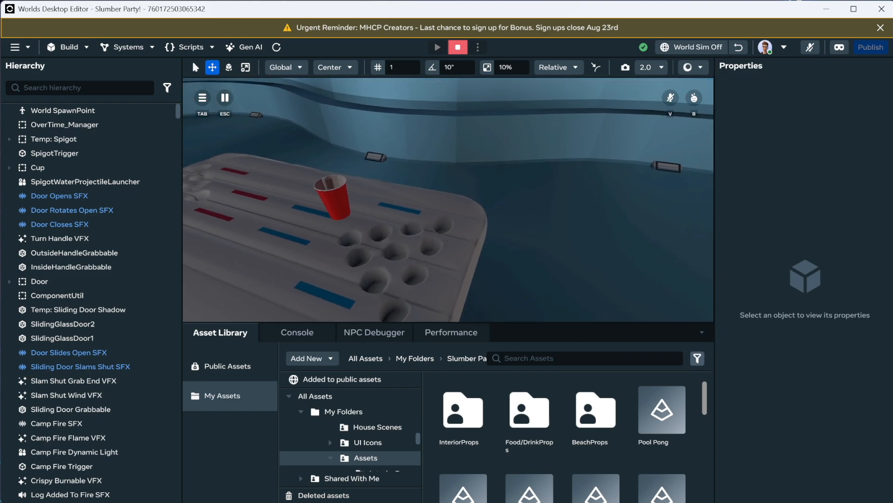
key(d)
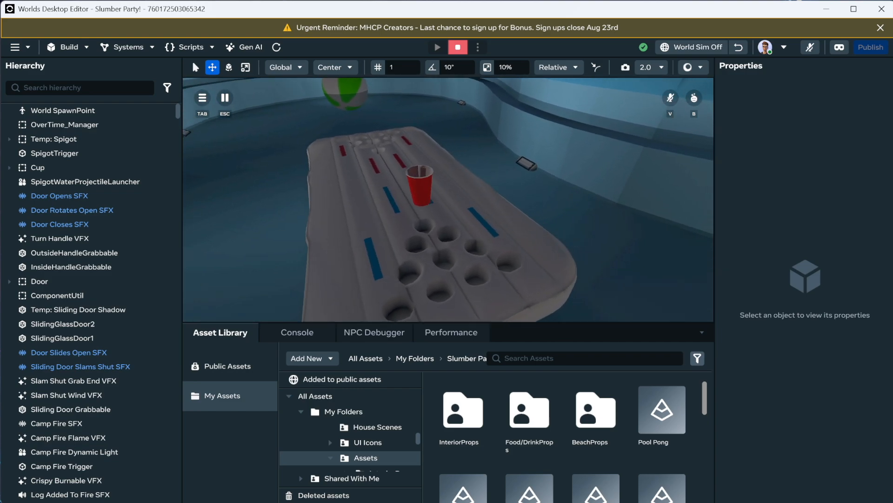
key(s)
key(a)
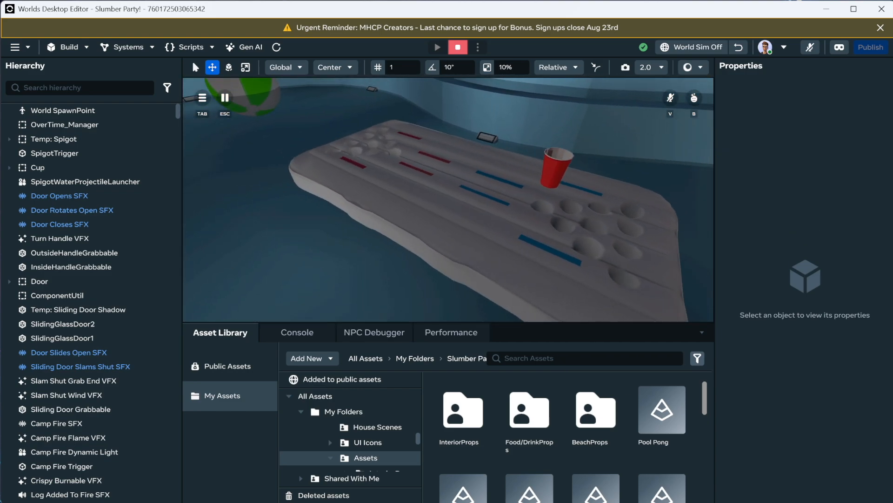
key(a)
key(space)
key(w)
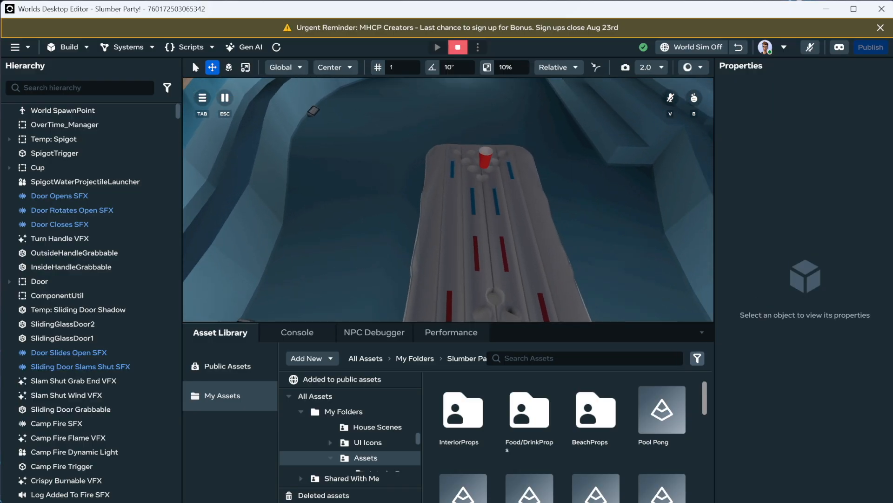
key(w)
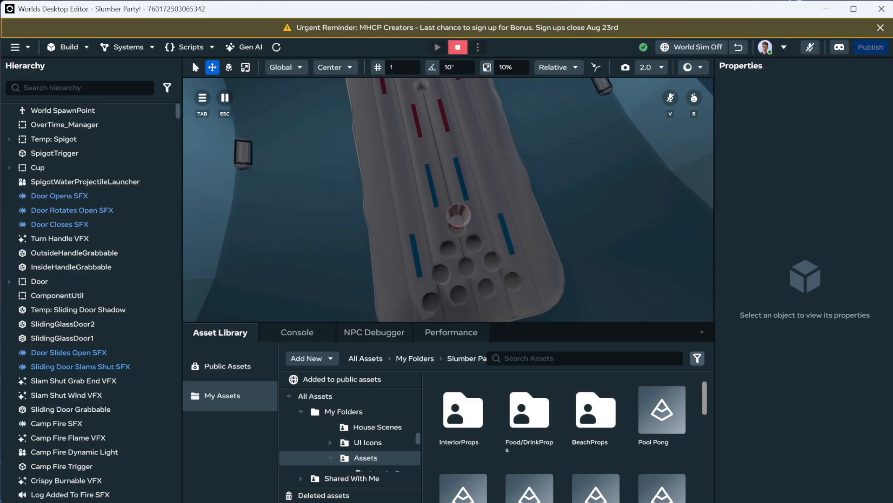
Step: Move around the float in first person to examine the textured float and red cup from several angles
key(s)
key(w)
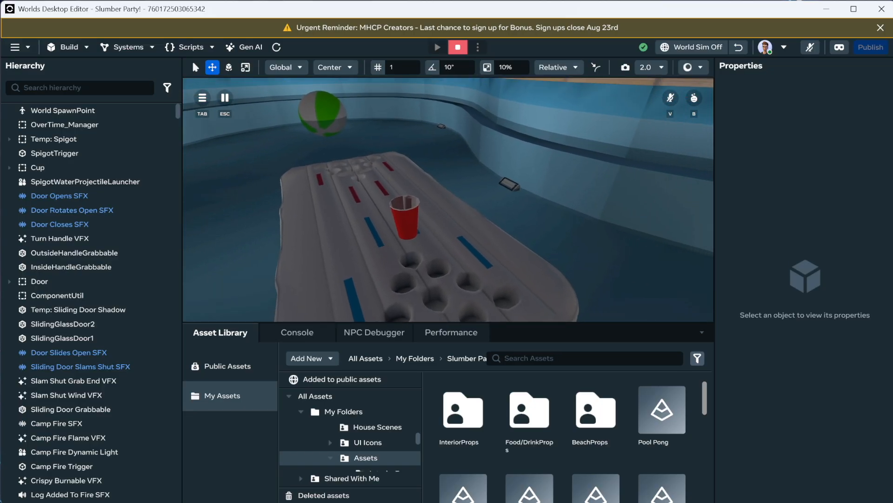
key(a)
key(w)
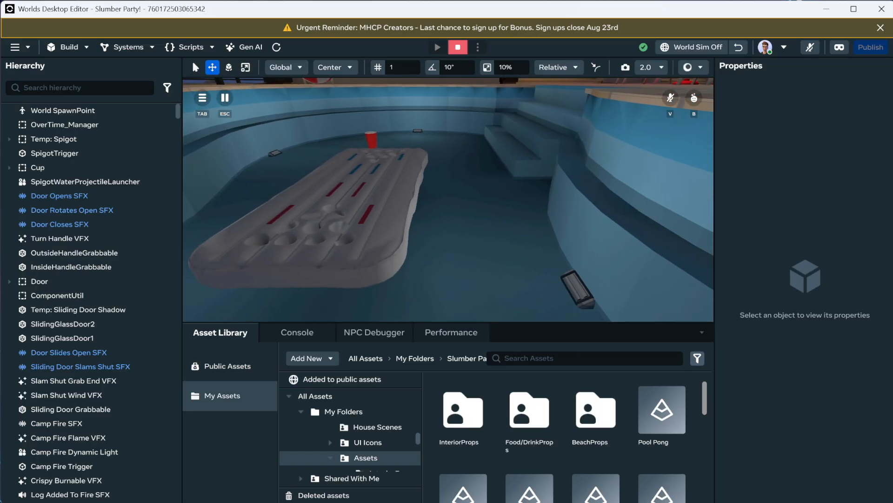
key(a)
key(a)
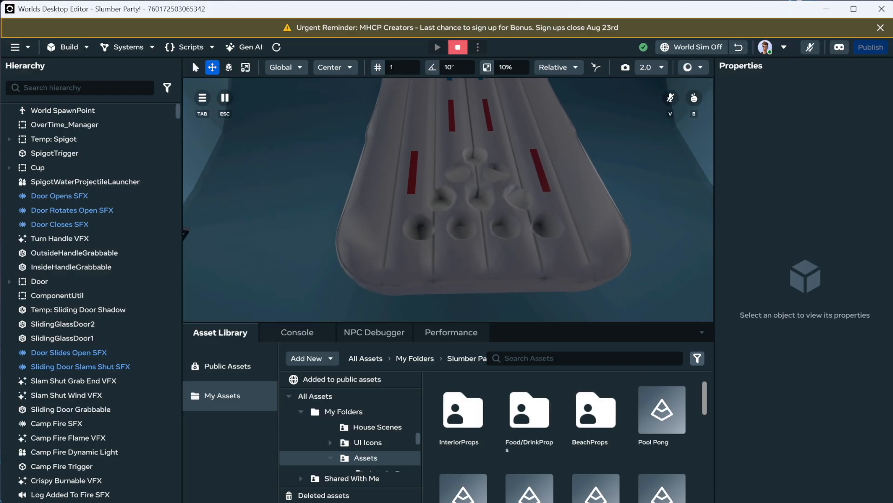
key(d)
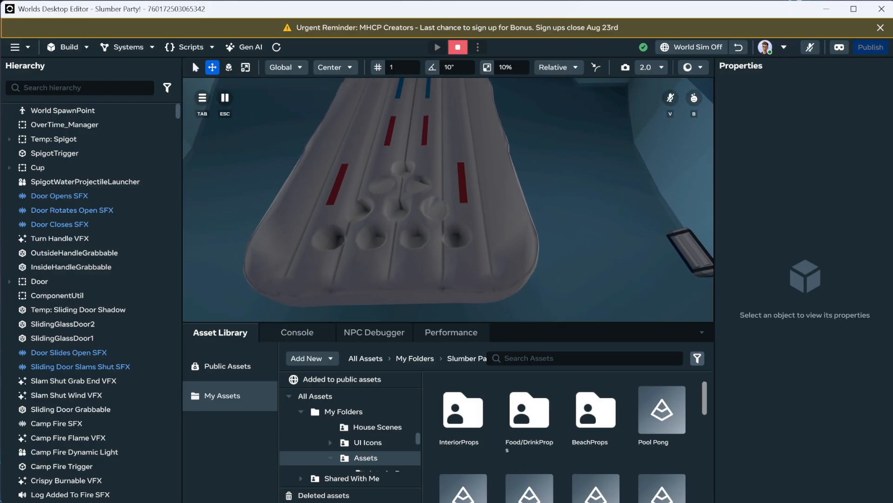
key(a)
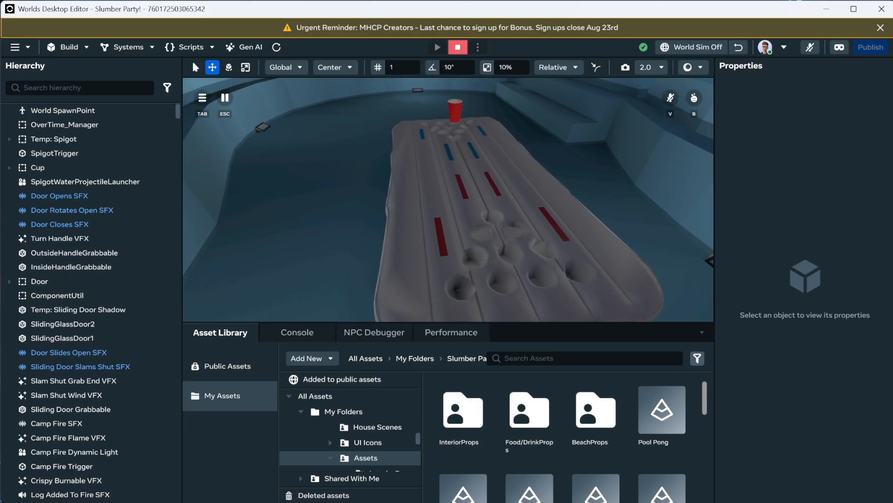
key(a)
key(w)
key(w)
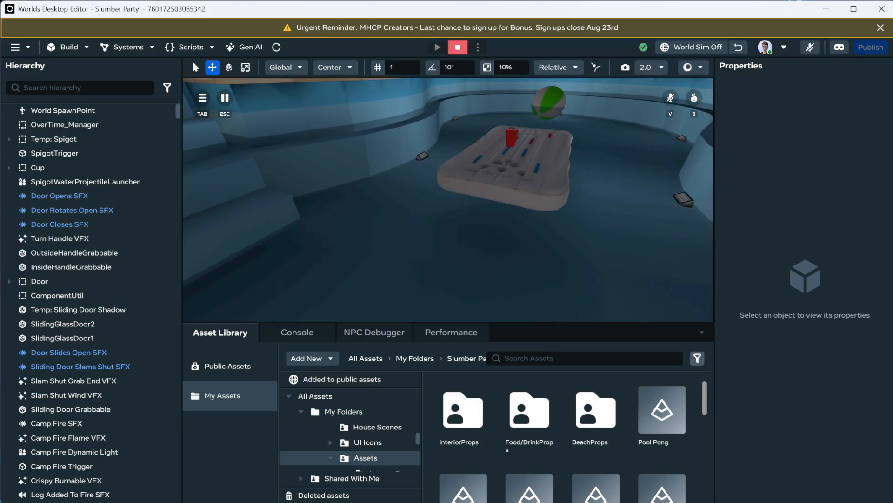
key(w)
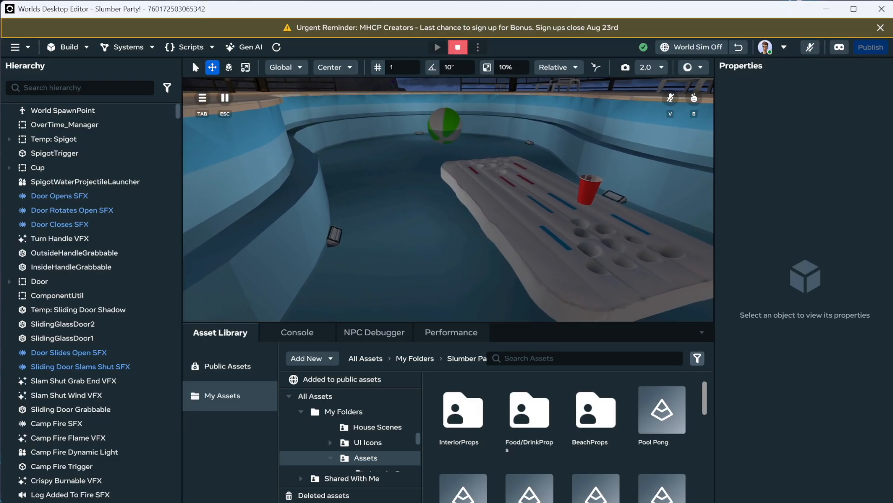
key(w)
key(d)
key(a)
key(s)
key(w)
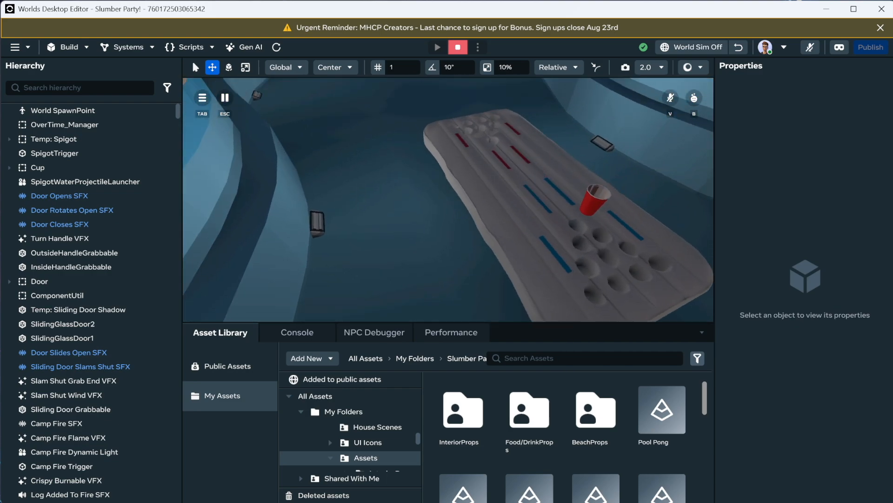
key(s)
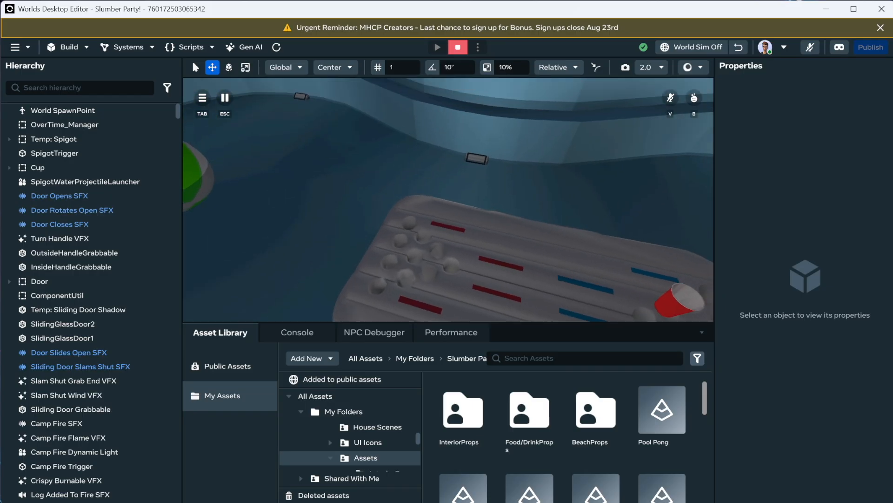
key(s)
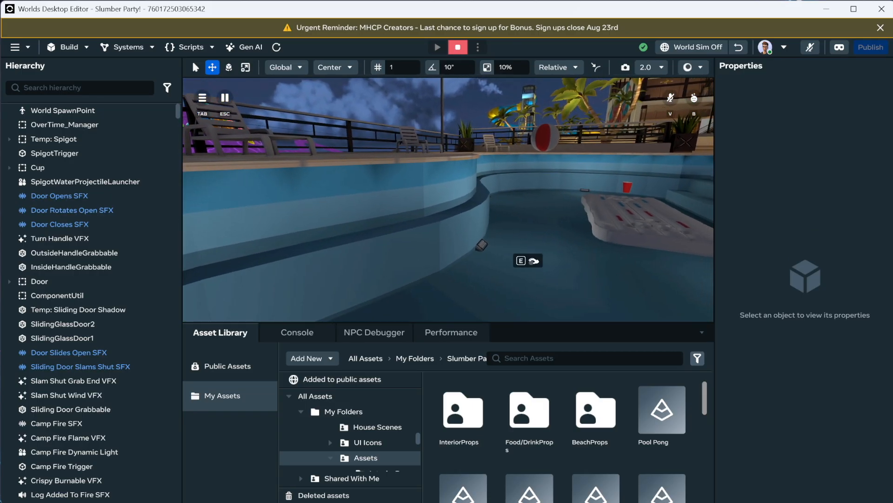
key(s)
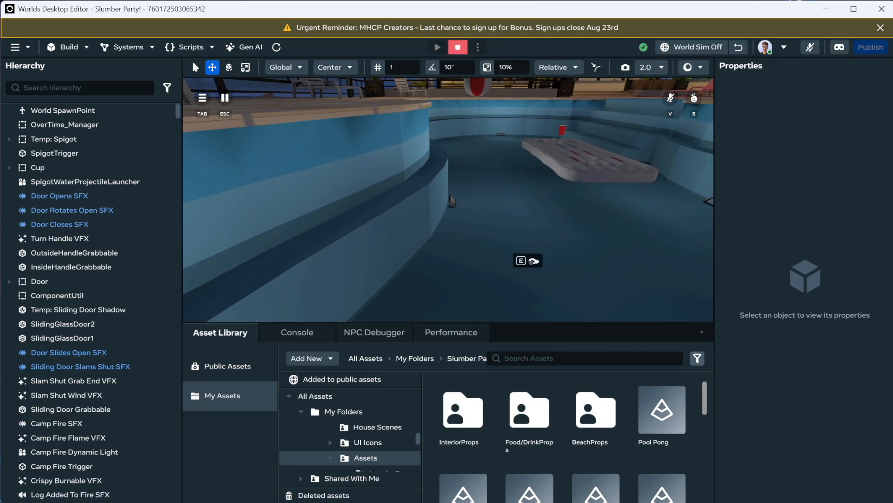
key(w)
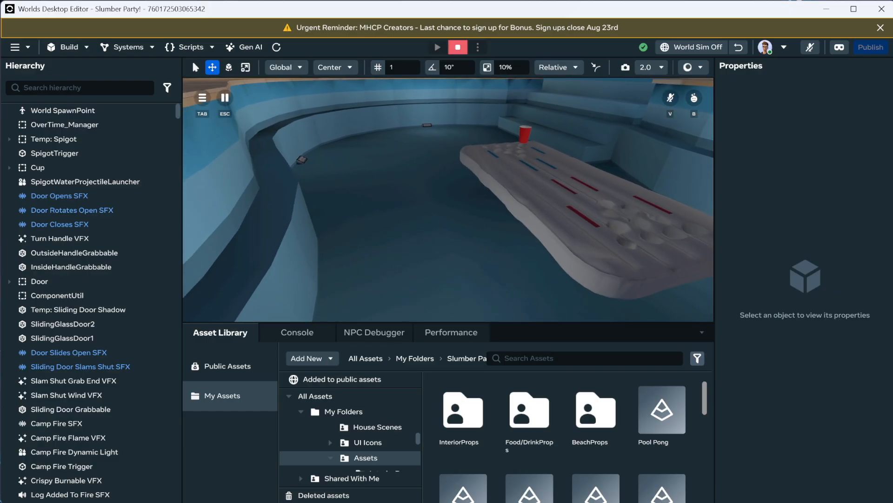
key(w)
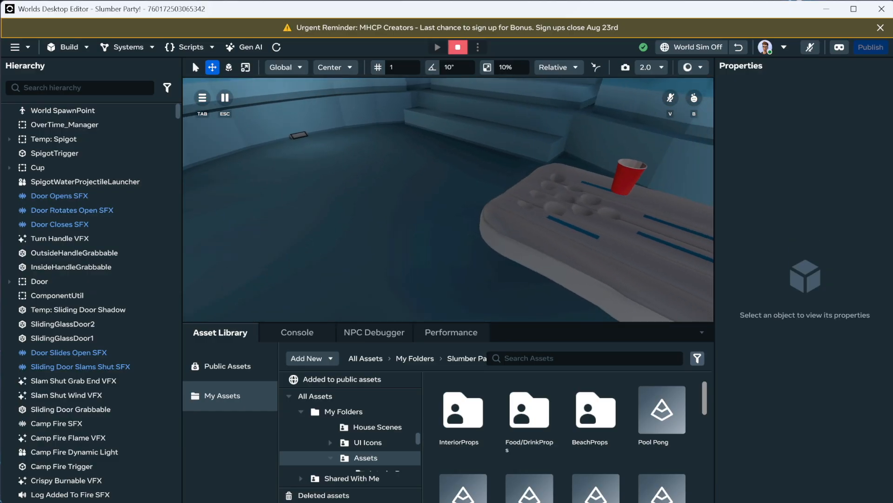
Step: Exit the world preview, select the World SpawnPoint and change its Mobile Camera setting
key(s)
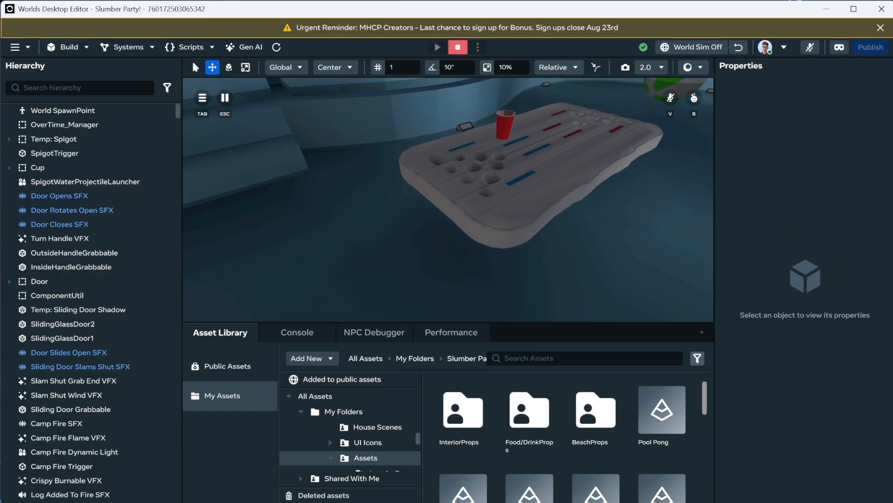
key(Escape)
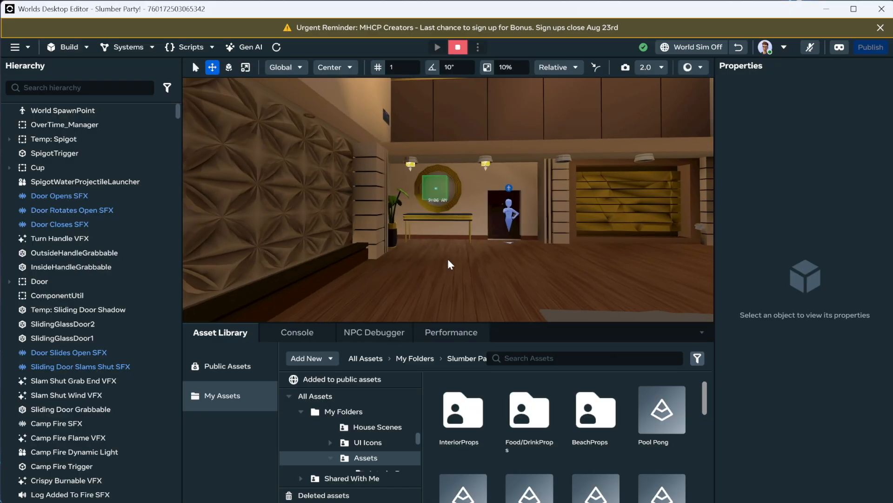
click(511, 216)
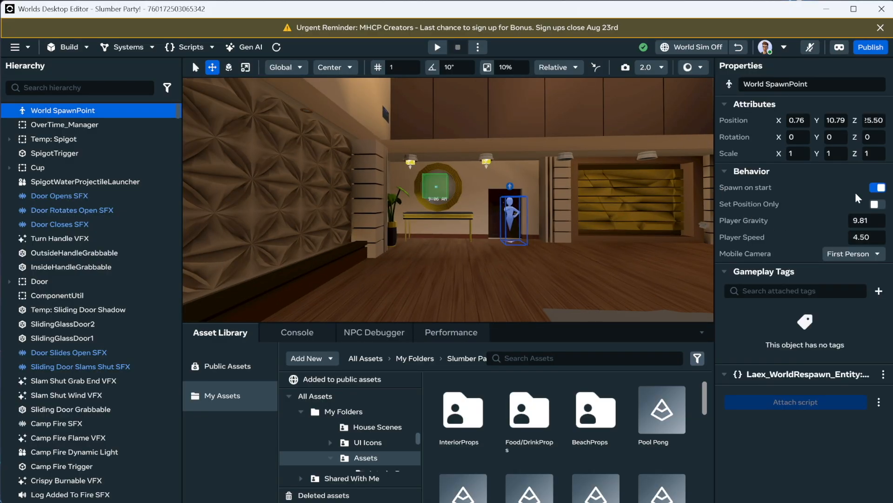
click(863, 255)
click(855, 276)
Step: Fly the editor camera to the pool and inspect the Pool Pong float and cup up close
right_drag(619, 186, 755, 212)
key(w)
scroll(827, 205, up, 4)
key(w)
key(s)
key(w)
click(526, 172)
key(e)
right_drag(527, 172, 543, 232)
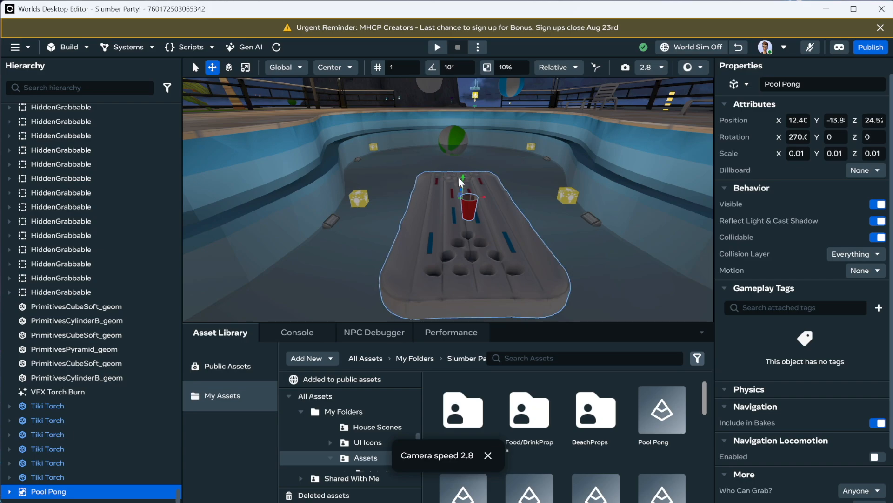
drag(462, 177, 461, 184)
key(a)
right_drag(459, 189, 532, 226)
drag(428, 211, 318, 193)
mouse_move(445, 222)
right_down()
mouse_move(389, 237)
mouse_move(379, 225)
mouse_move(361, 228)
mouse_move(429, 227)
mouse_move(438, 211)
right_up()
click(439, 208)
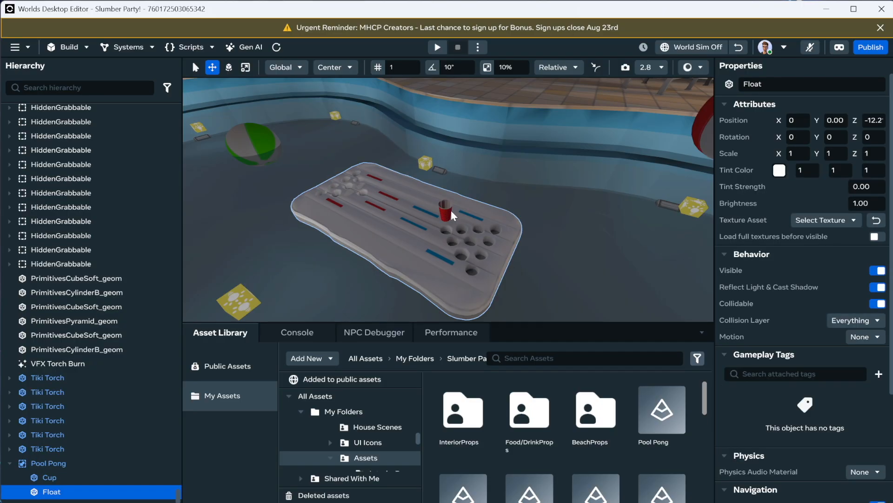
Step: Unlink the Pool Pong object from its asset template instance
click(46, 463)
right_click(47, 463)
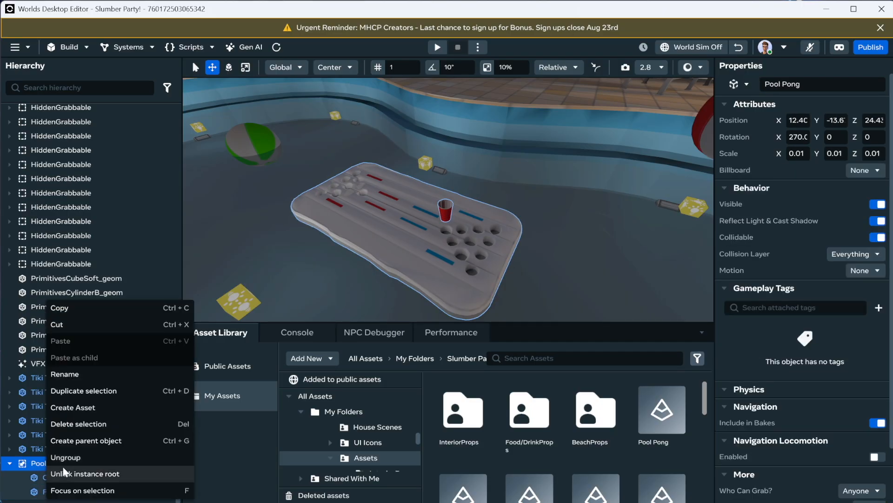
click(84, 473)
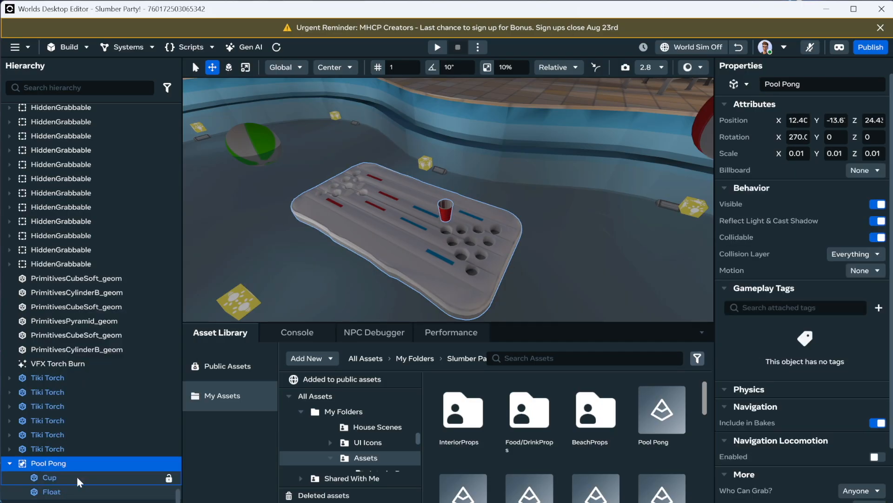
Step: Ungroup the Pool Pong parent so the Cup and Float become separate objects
right_click(53, 464)
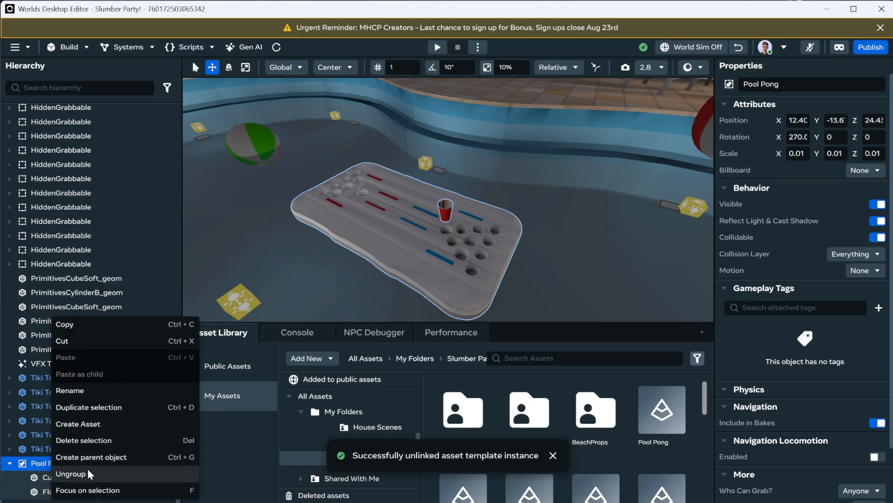
right_click(34, 466)
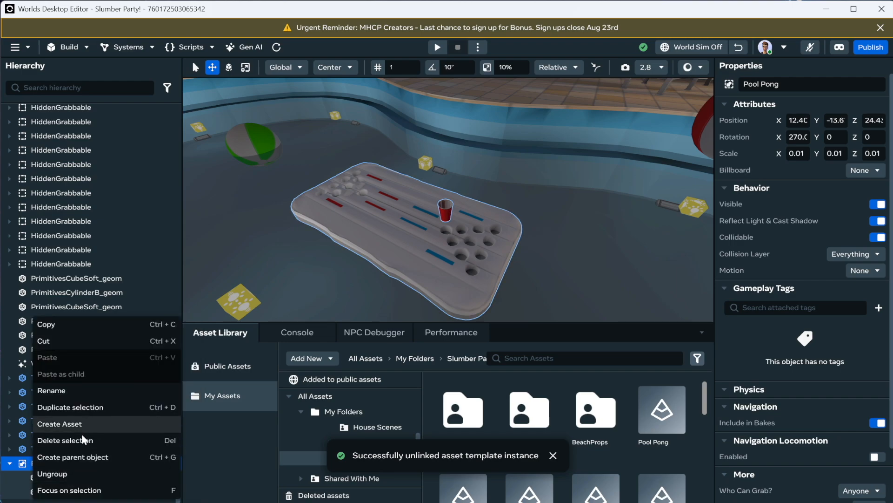
click(25, 478)
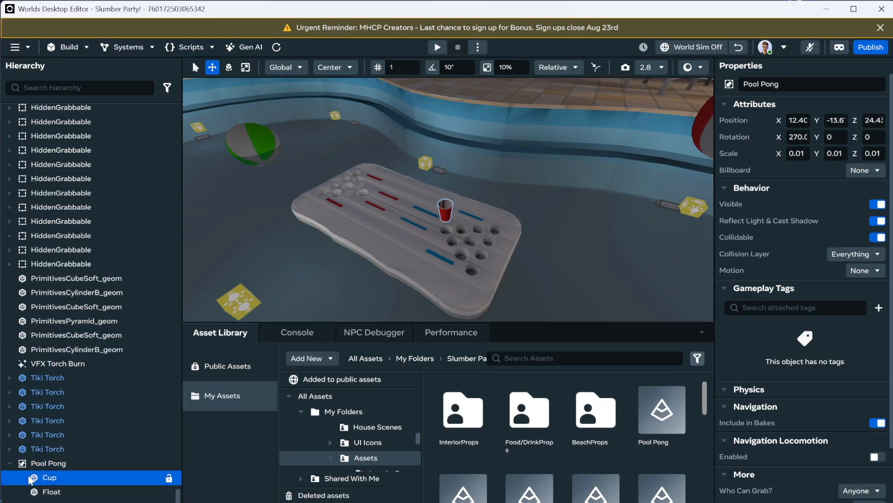
shift+click(52, 493)
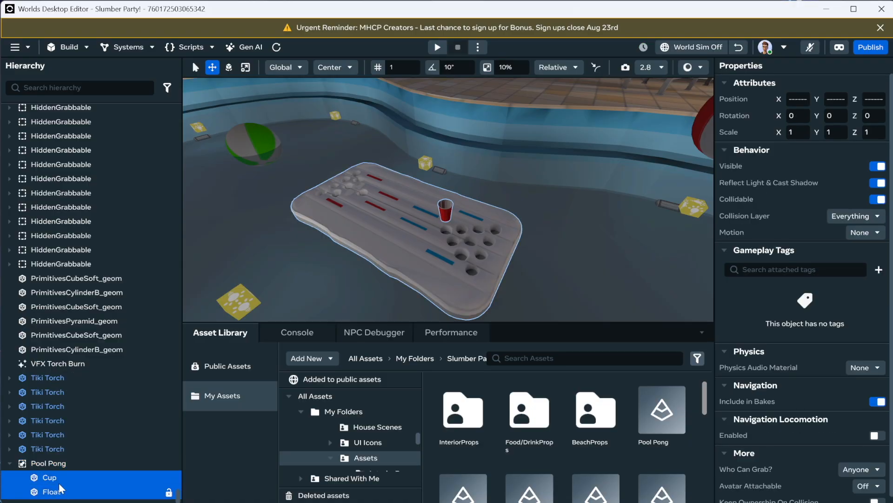
right_click(55, 485)
click(88, 475)
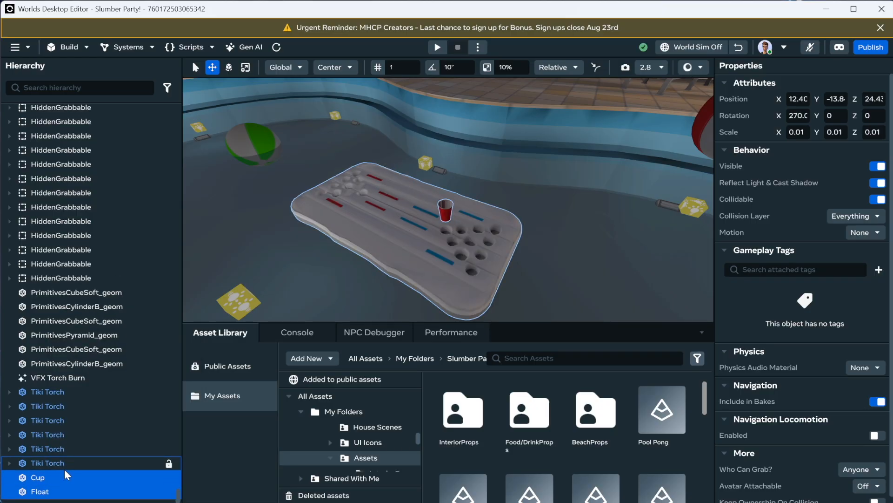
Step: Select the Cup and Float entries individually in the hierarchy to check them
scroll(65, 484, up, 4)
scroll(73, 464, down, 4)
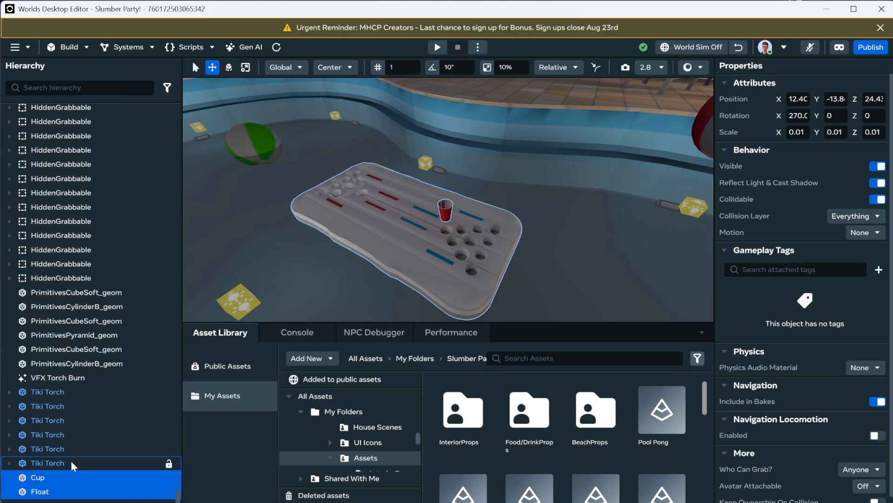
click(51, 468)
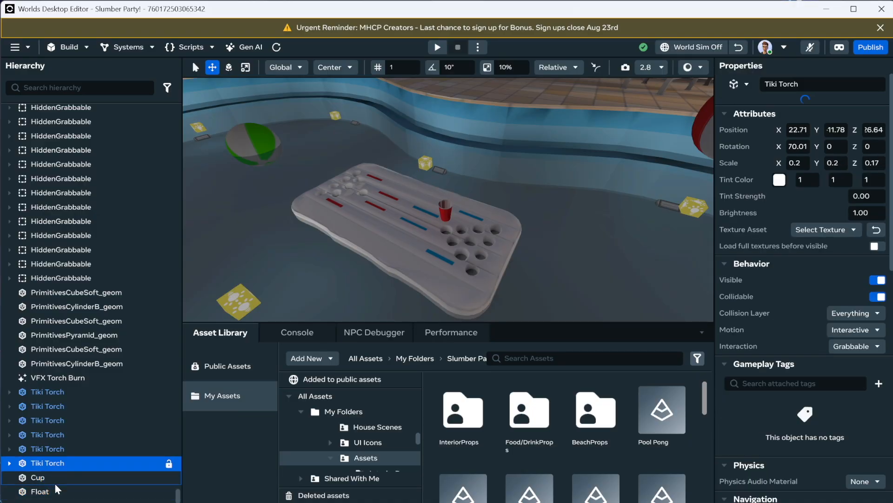
click(58, 481)
click(61, 491)
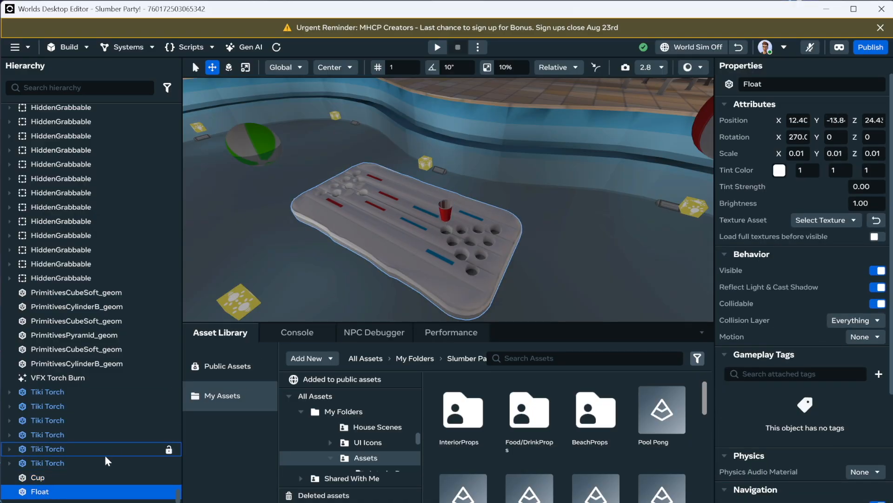
click(73, 478)
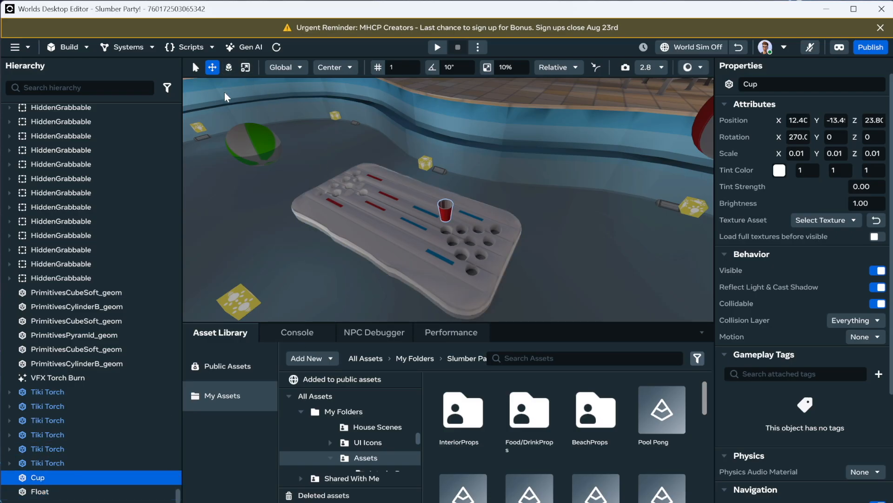
Step: Focus on the Cup and examine how it sits in the float's hole
scroll(486, 206, up, 5)
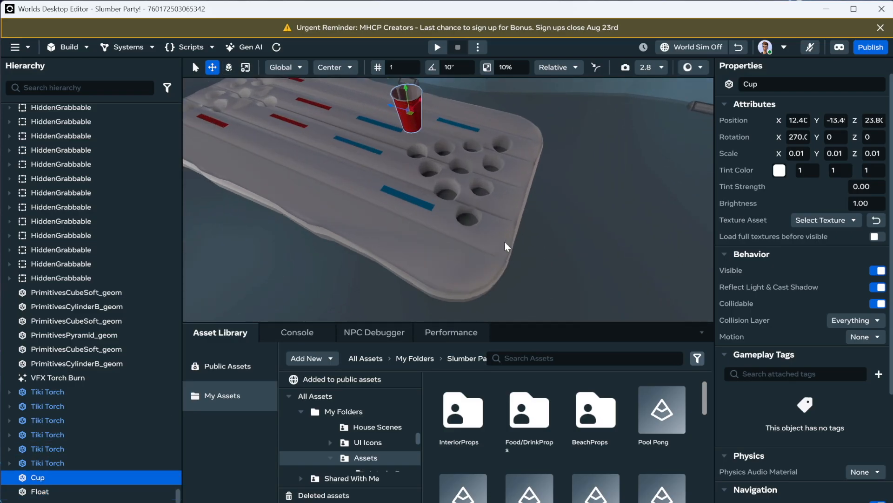
right_drag(498, 218, 400, 126)
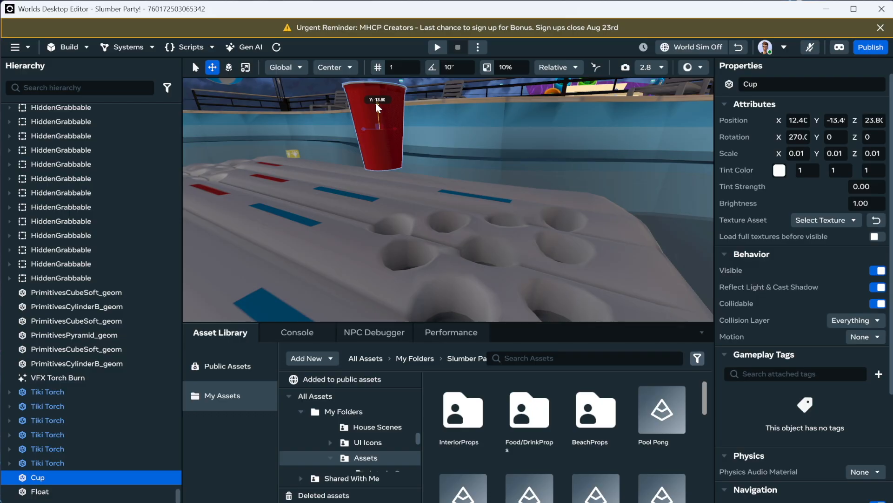
drag(395, 163, 381, 135)
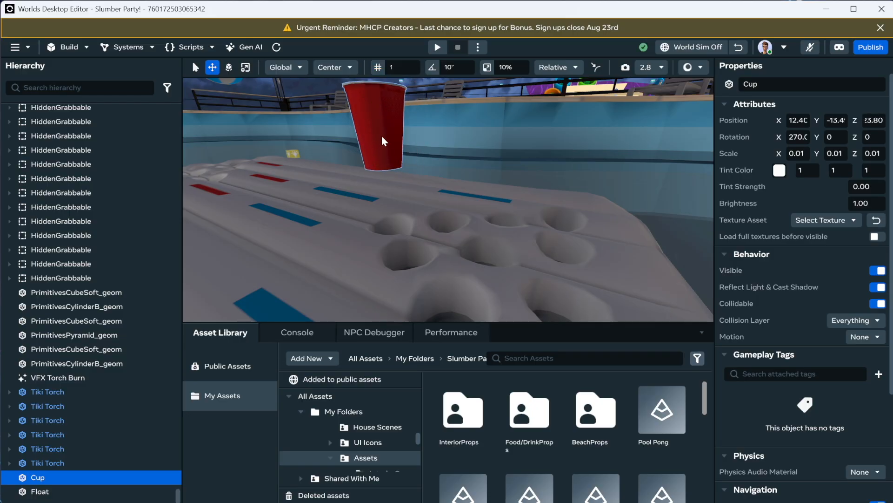
click(49, 491)
click(40, 478)
drag(365, 129, 450, 237)
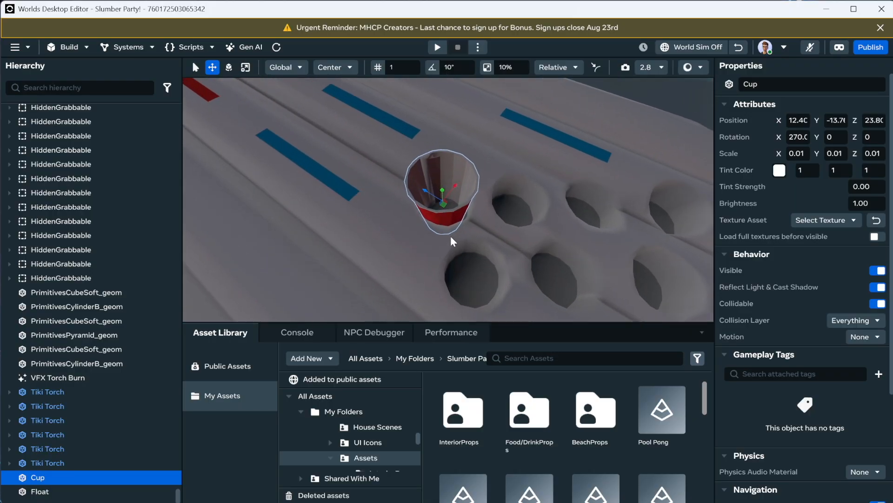
key(f)
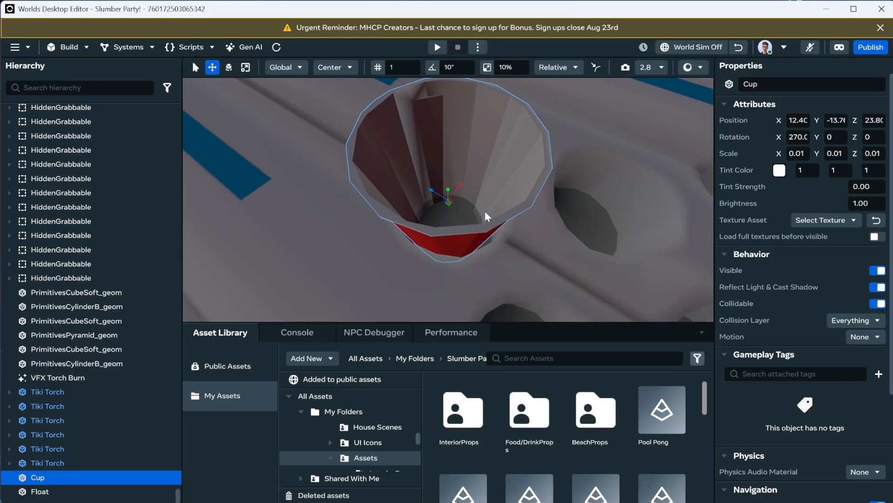
alt+drag(485, 210, 415, 193)
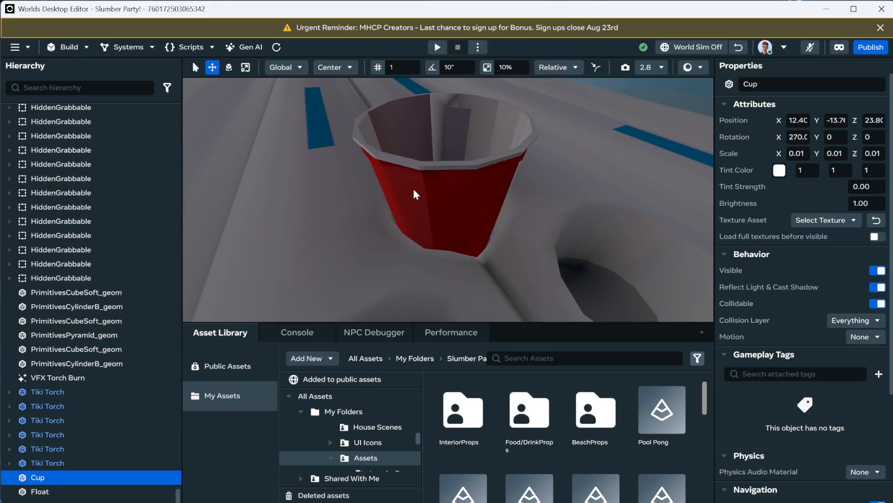
click(416, 196)
Step: Orbit around the Float and Cup to examine them from several angles
scroll(419, 201, down, 10)
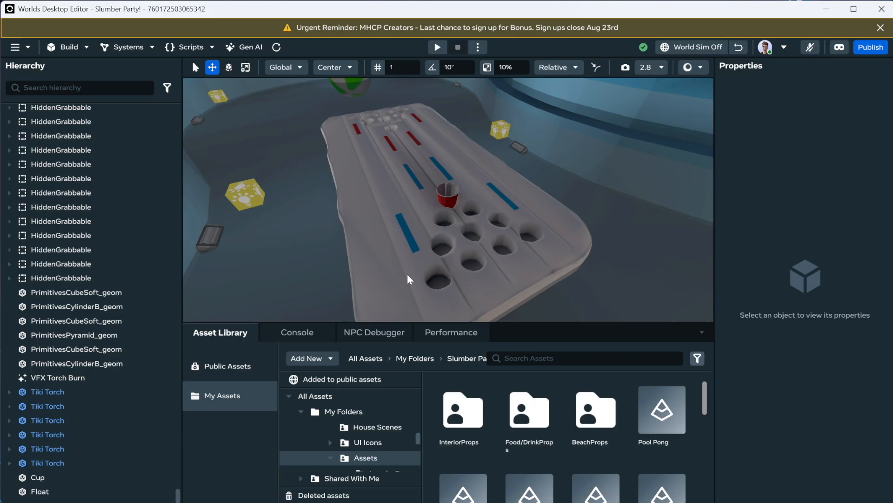
middle_drag(340, 178, 367, 120)
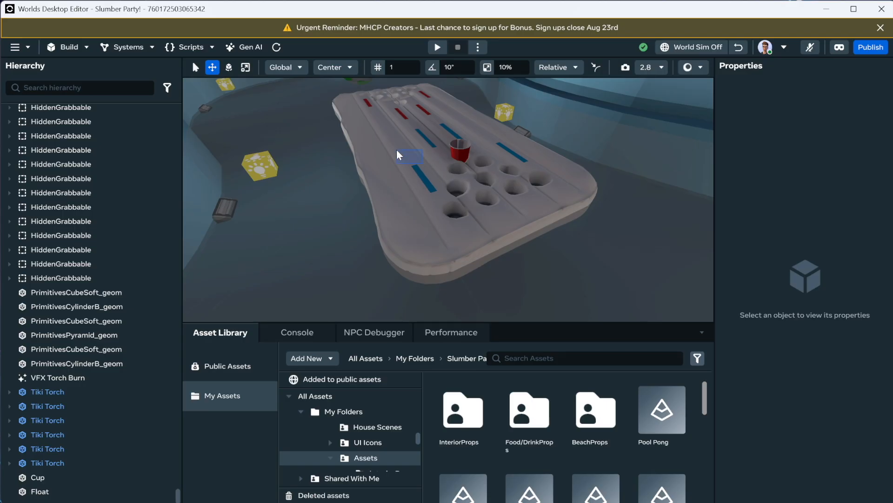
drag(396, 149, 431, 153)
scroll(443, 219, down, 2)
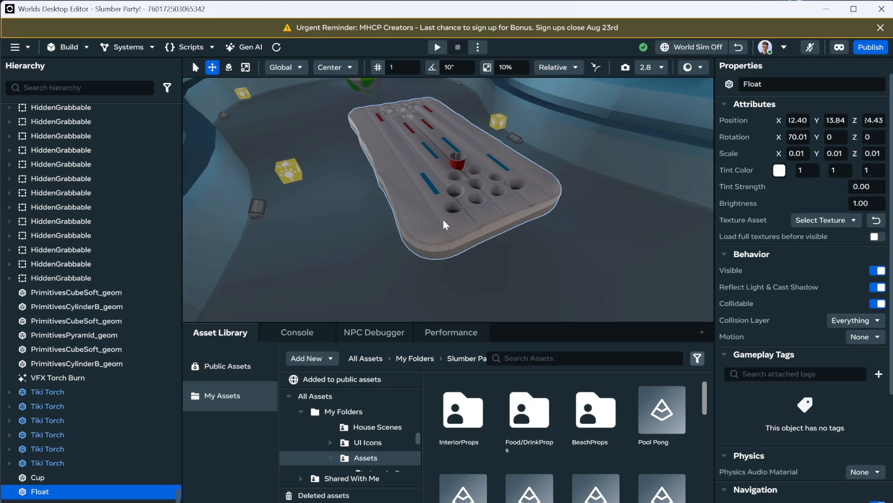
scroll(443, 225, down, 6)
mouse_move(465, 211)
right_down()
mouse_move(481, 214)
mouse_move(476, 220)
right_up()
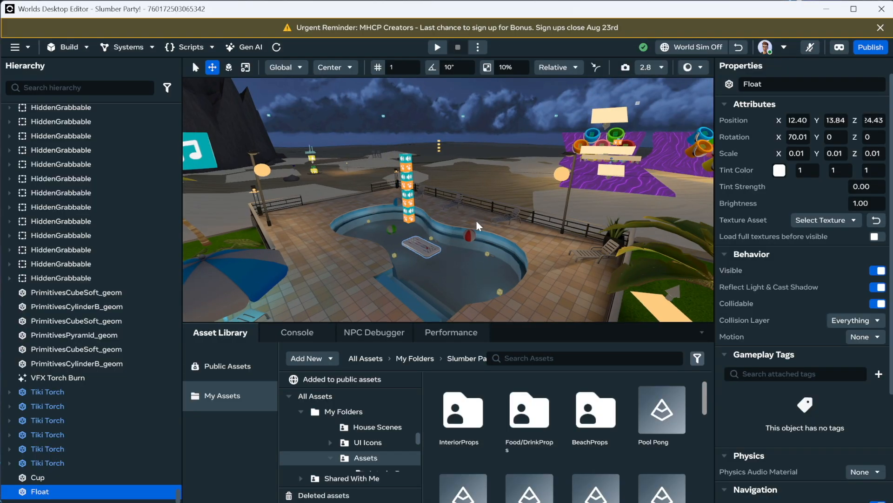
scroll(447, 247, up, 8)
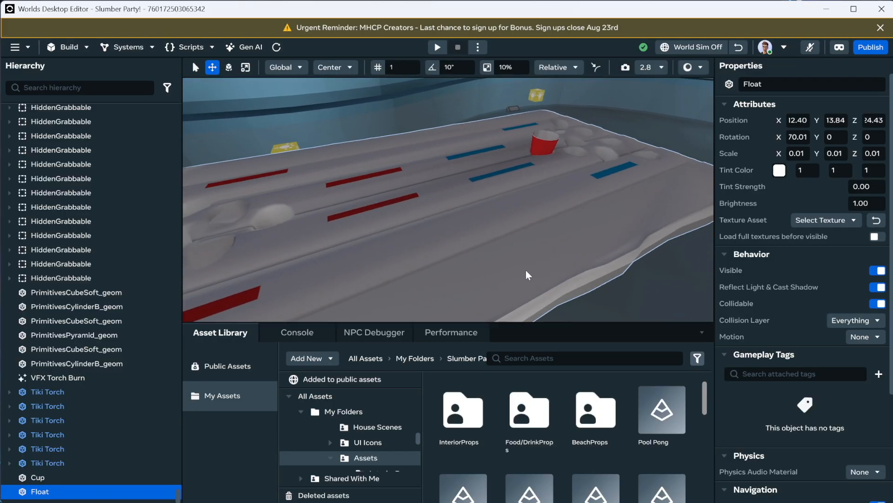
right_drag(526, 270, 438, 235)
scroll(448, 259, up, 5)
click(434, 219)
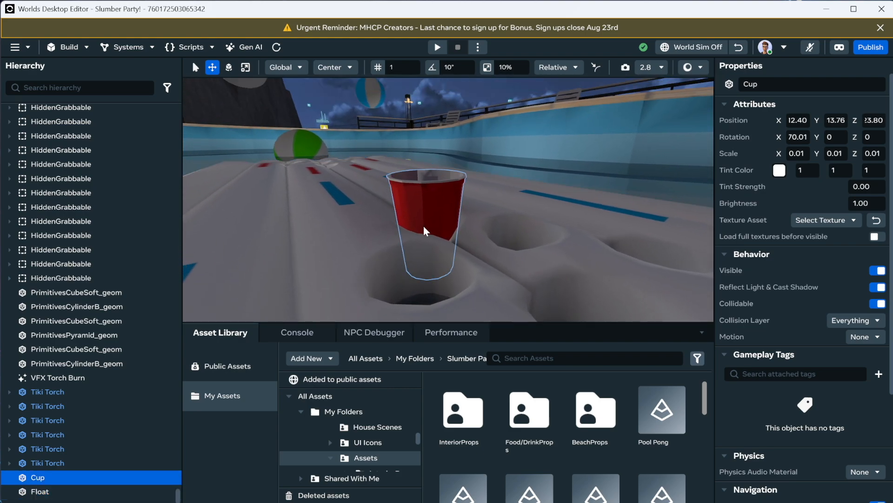
right_drag(430, 216, 380, 242)
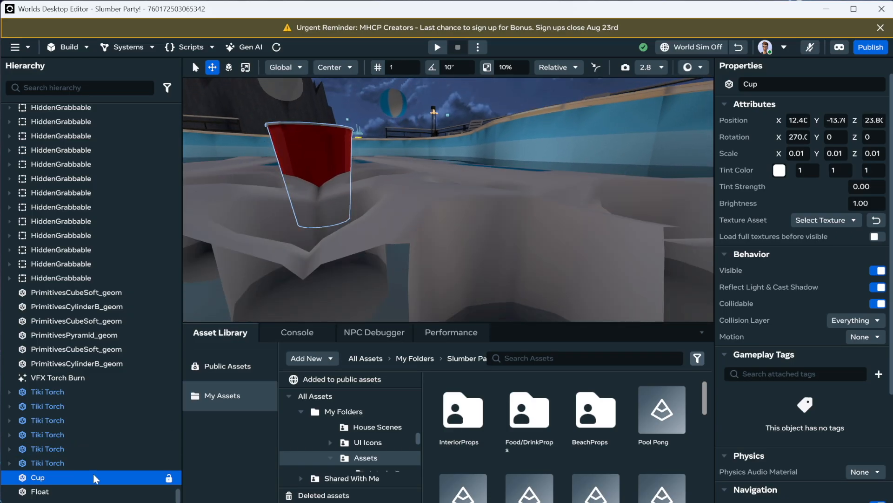
key(f)
alt+drag(481, 194, 452, 191)
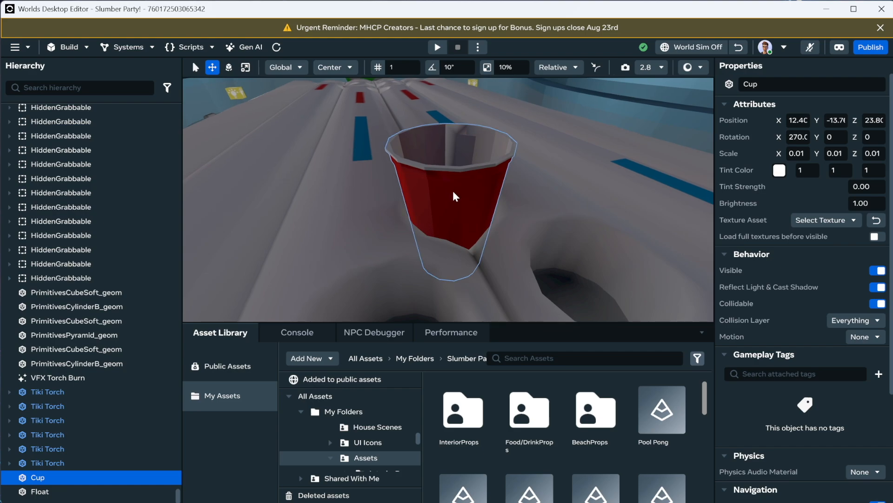
Step: Zoom out and orbit the editor camera to survey the whole world around the pool
scroll(454, 194, down, 8)
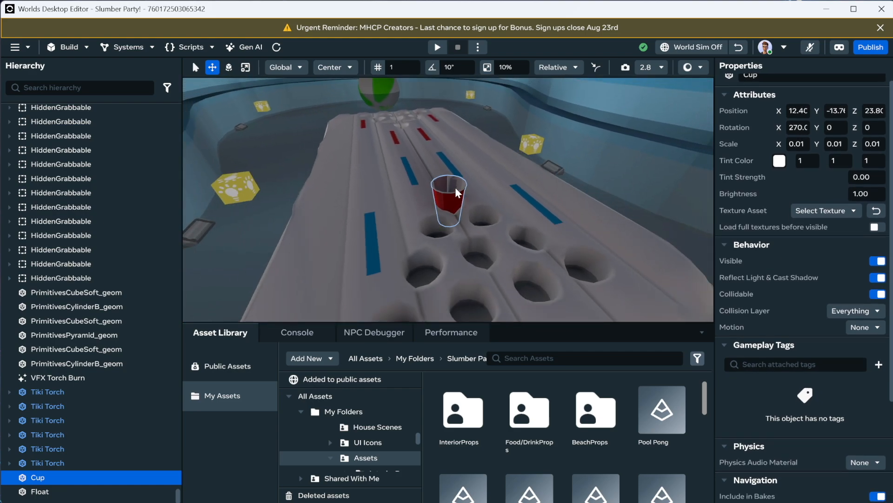
scroll(456, 191, down, 6)
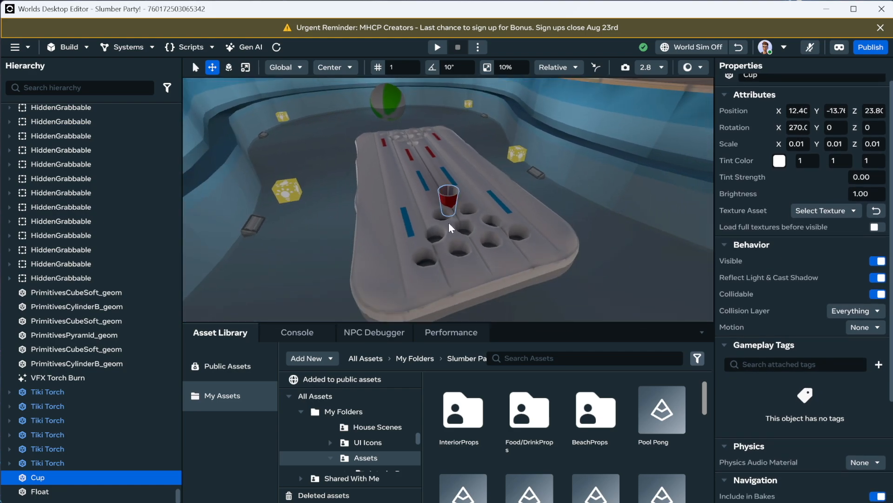
scroll(455, 233, down, 8)
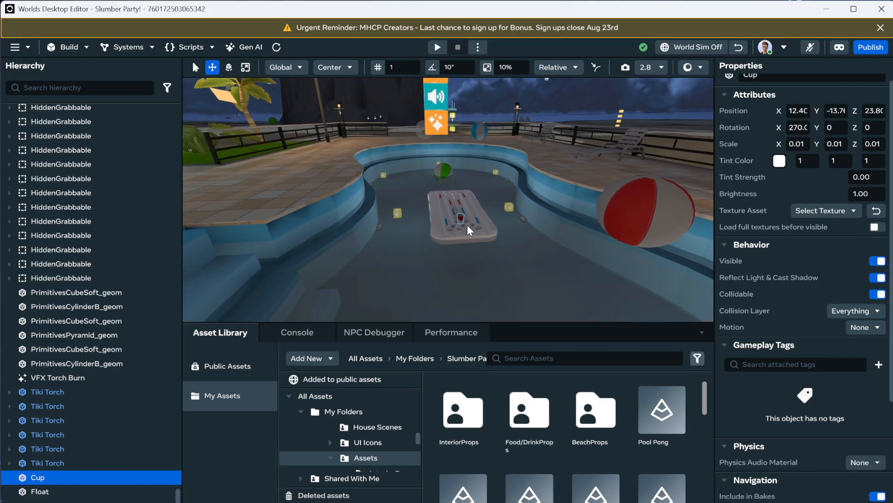
scroll(476, 224, down, 8)
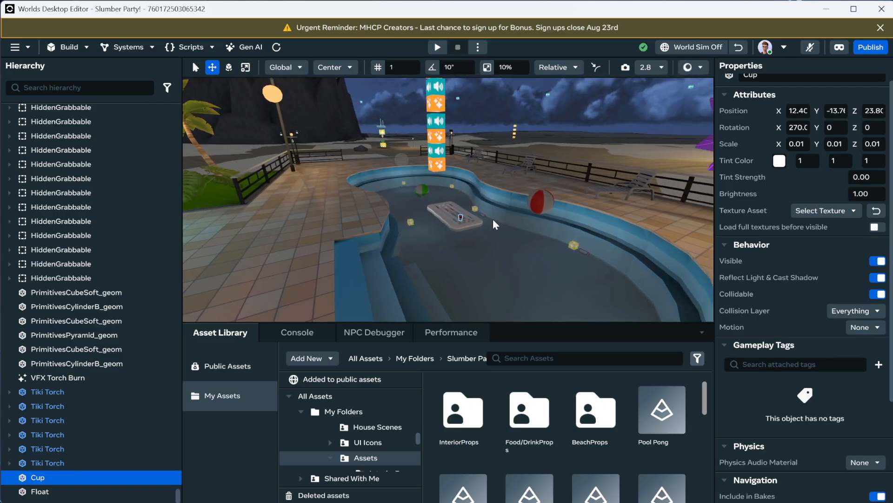
scroll(491, 218, down, 4)
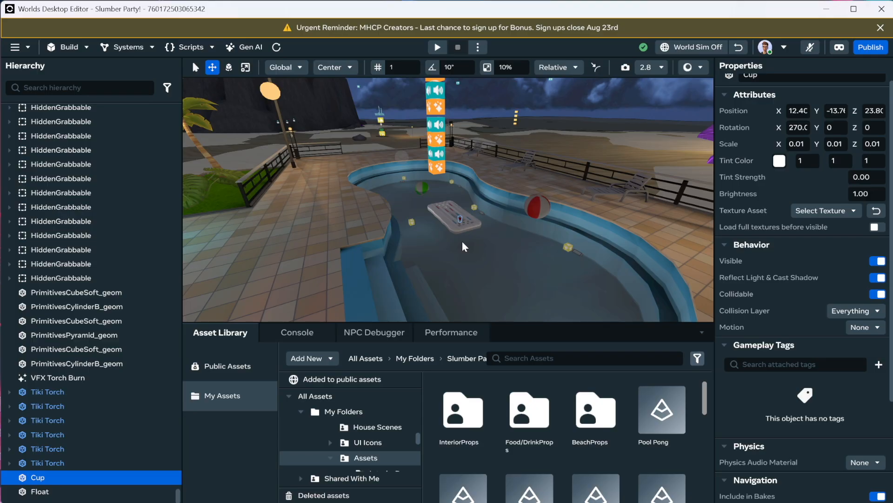
right_drag(461, 236, 566, 233)
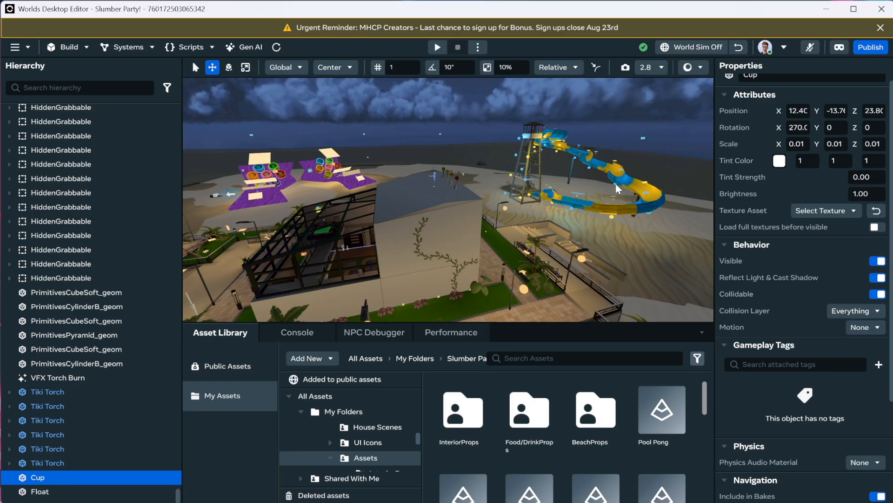
right_drag(602, 183, 454, 188)
scroll(482, 192, up, 4)
key(w)
scroll(455, 193, down, 5)
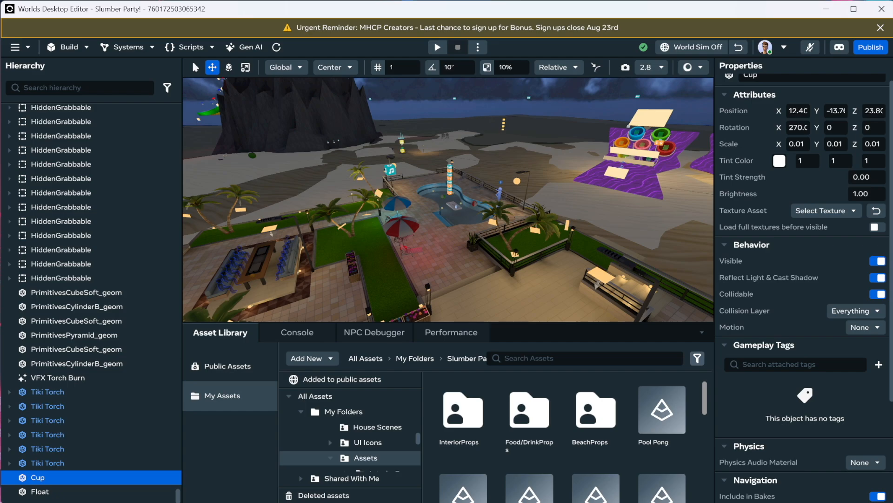
key(alt+Tab)
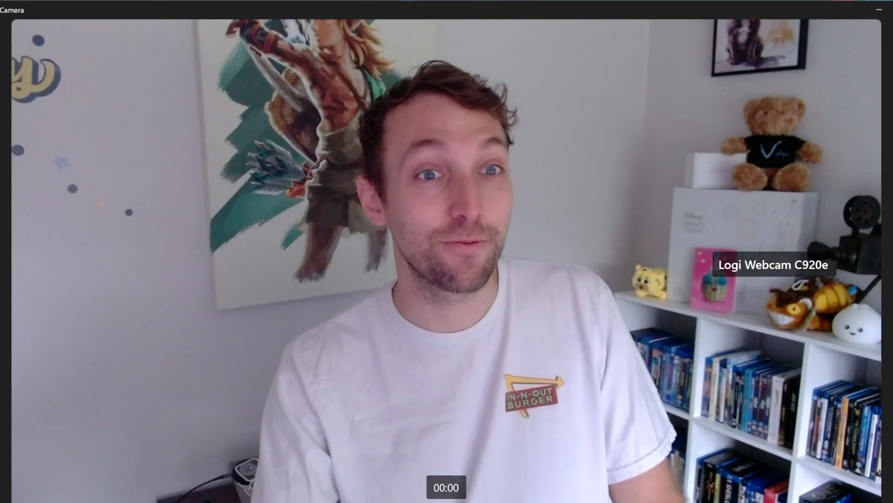